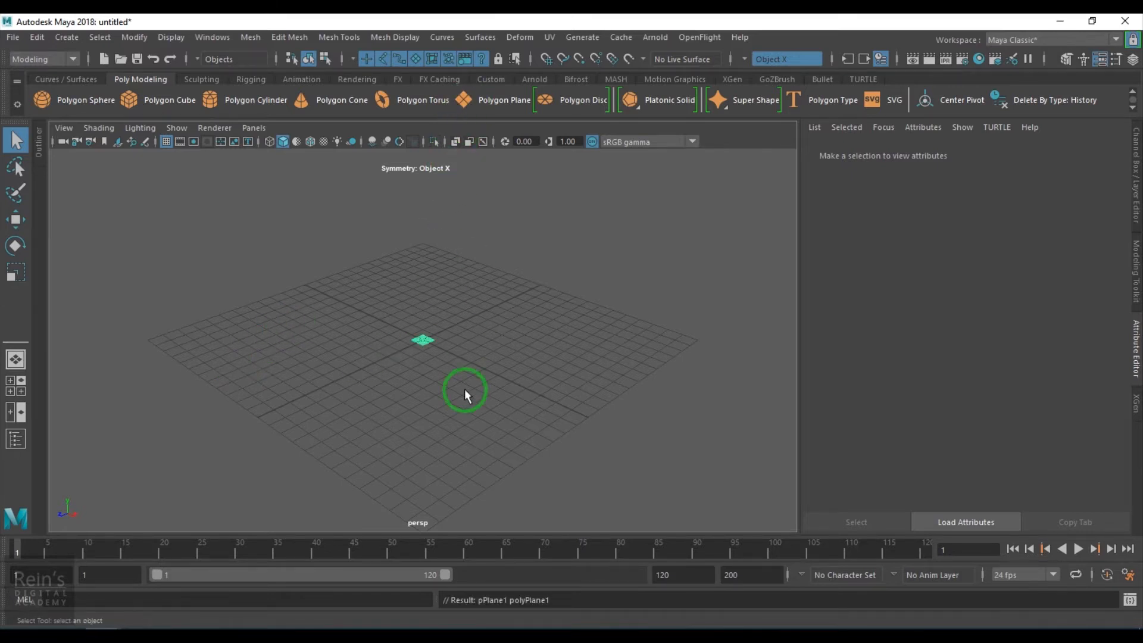
# - Scale the small polygon plane up uniformly to nearly the size of the grid and hide the viewport grid
pyautogui.press('t')
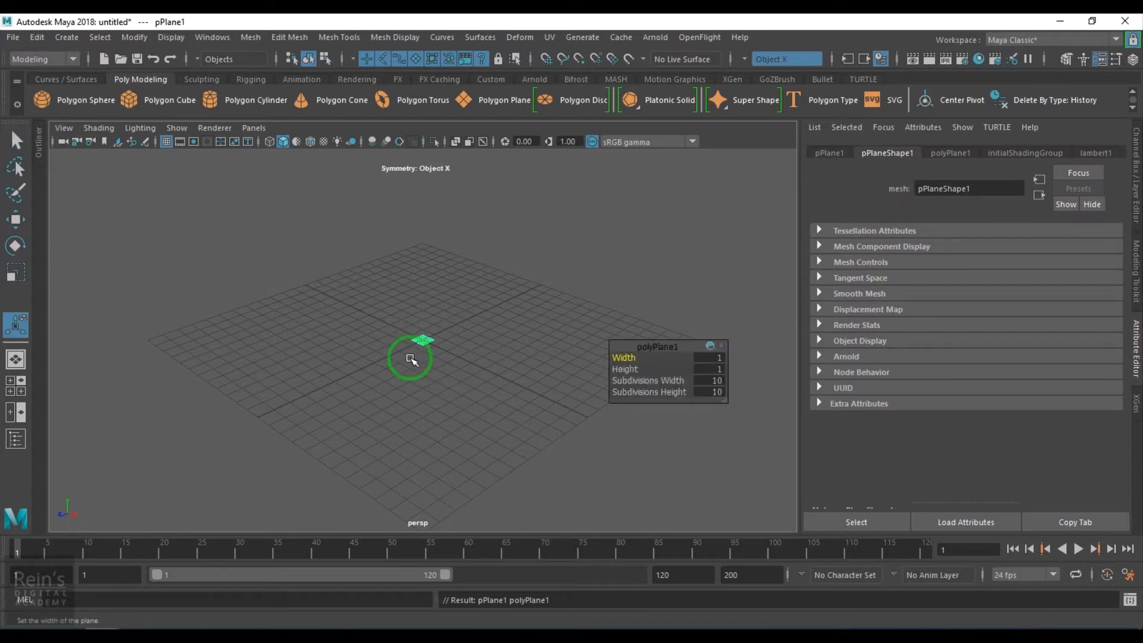
pyautogui.click(428, 371)
pyautogui.moveTo(412, 296); pyautogui.dragTo(462, 384)
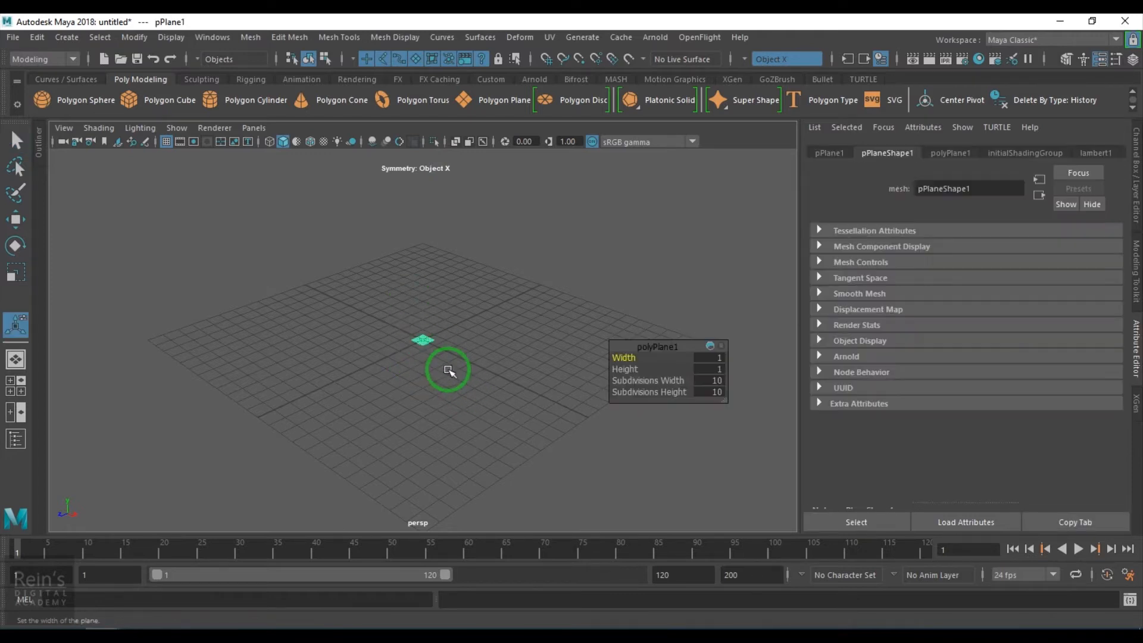
pyautogui.press('r')
pyautogui.moveTo(423, 339); pyautogui.dragTo(661, 403)
pyautogui.keyDown('alt'); pyautogui.moveTo(459, 399); pyautogui.dragTo(491, 360); pyautogui.keyUp('alt')
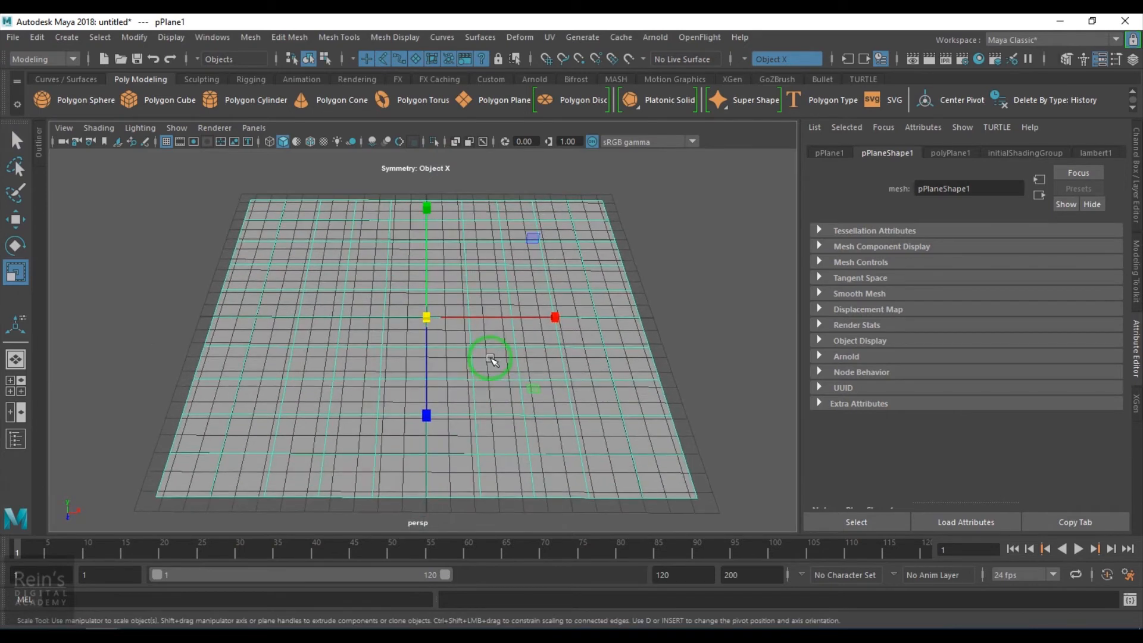
pyautogui.click(168, 144)
# - Create a polygon sphere, move it about 11.5 cm straight down below the plane and scale it up
pyautogui.scroll(-4, 441, 346)
pyautogui.click(42, 99)
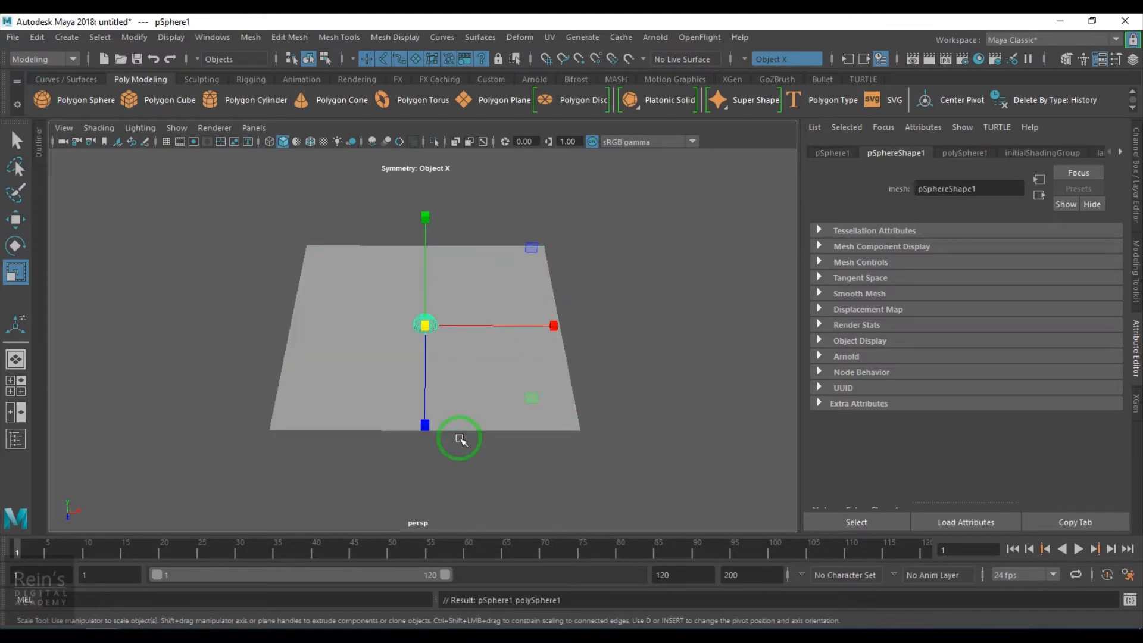
pyautogui.press('w')
pyautogui.moveTo(432, 232); pyautogui.dragTo(429, 339)
pyautogui.press('r')
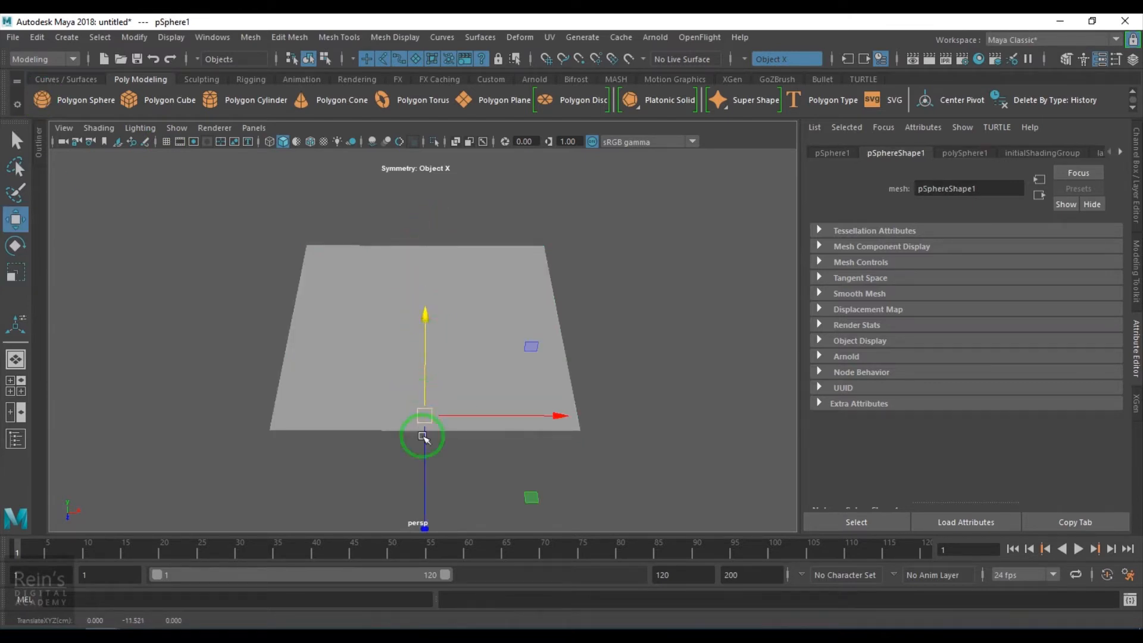
pyautogui.moveTo(423, 413); pyautogui.dragTo(500, 461)
# - Assign a new Blinn material to the polygon plane
pyautogui.scroll(2, 434, 352)
pyautogui.keyDown('alt'); pyautogui.moveTo(465, 402); pyautogui.dragTo(464, 405); pyautogui.keyUp('alt')
pyautogui.scroll(1, 478, 373)
pyautogui.click(480, 305)
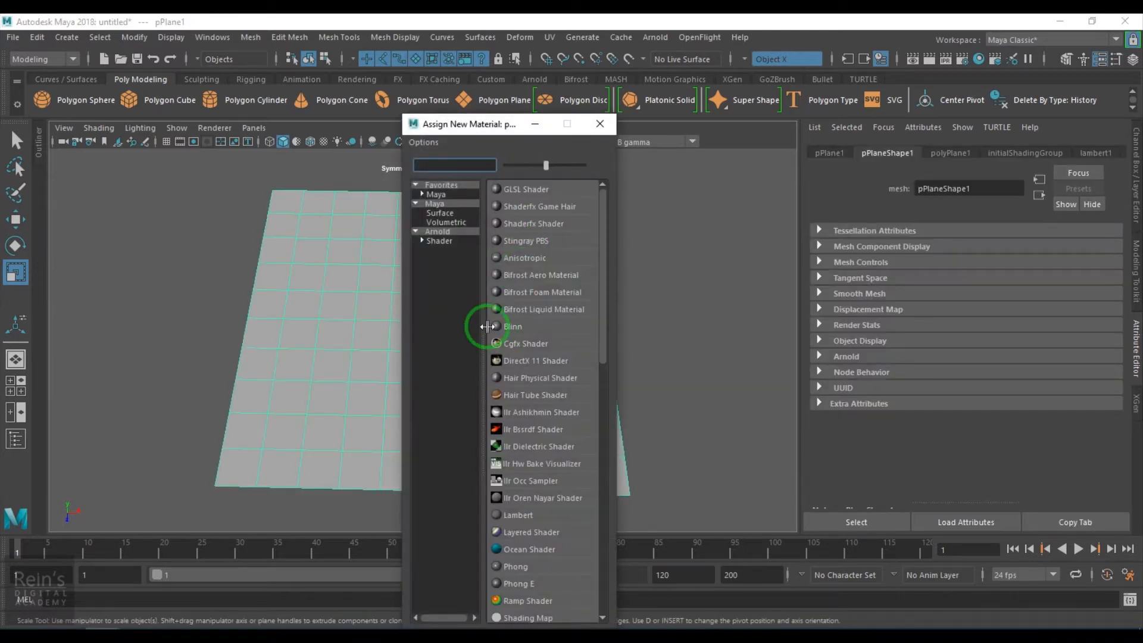
pyautogui.moveTo(546, 166); pyautogui.dragTo(567, 166)
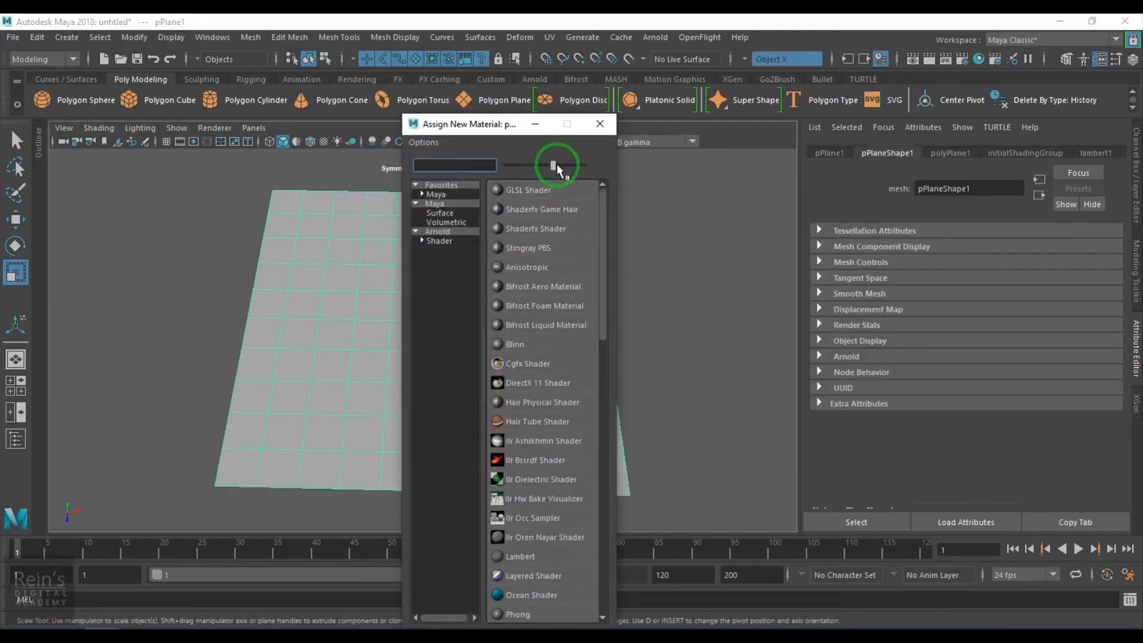
pyautogui.click(519, 384)
# - Open the Hypershade and graph the blinn1 material's network, arranging its nodes in the work area
pyautogui.keyDown('alt'); pyautogui.moveTo(404, 376); pyautogui.dragTo(352, 344); pyautogui.keyUp('alt')
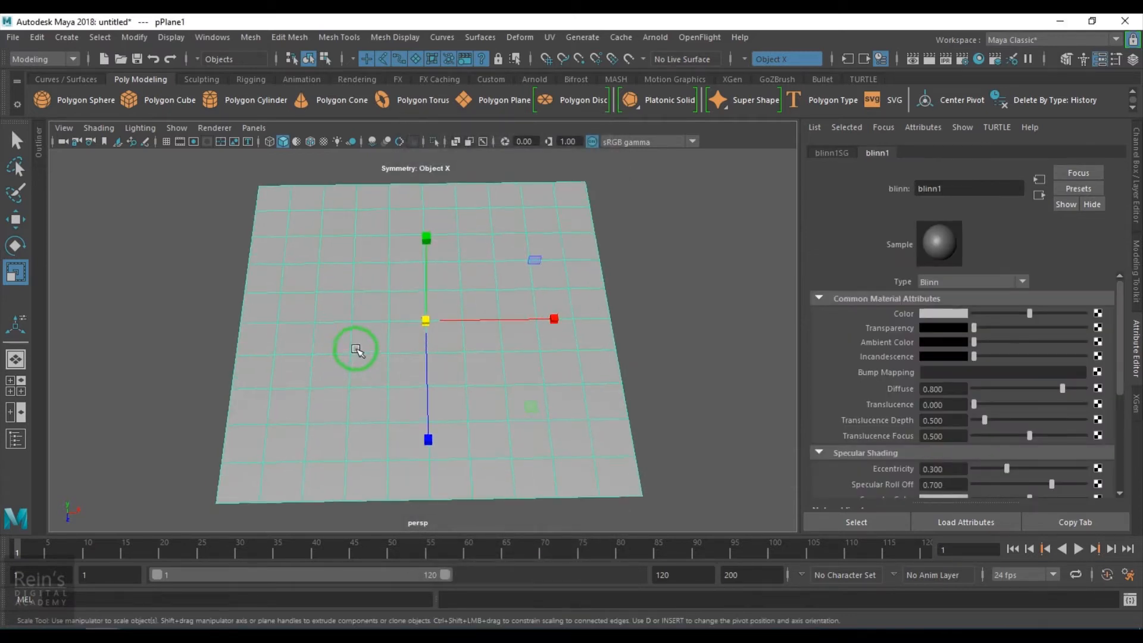
pyautogui.click(979, 59)
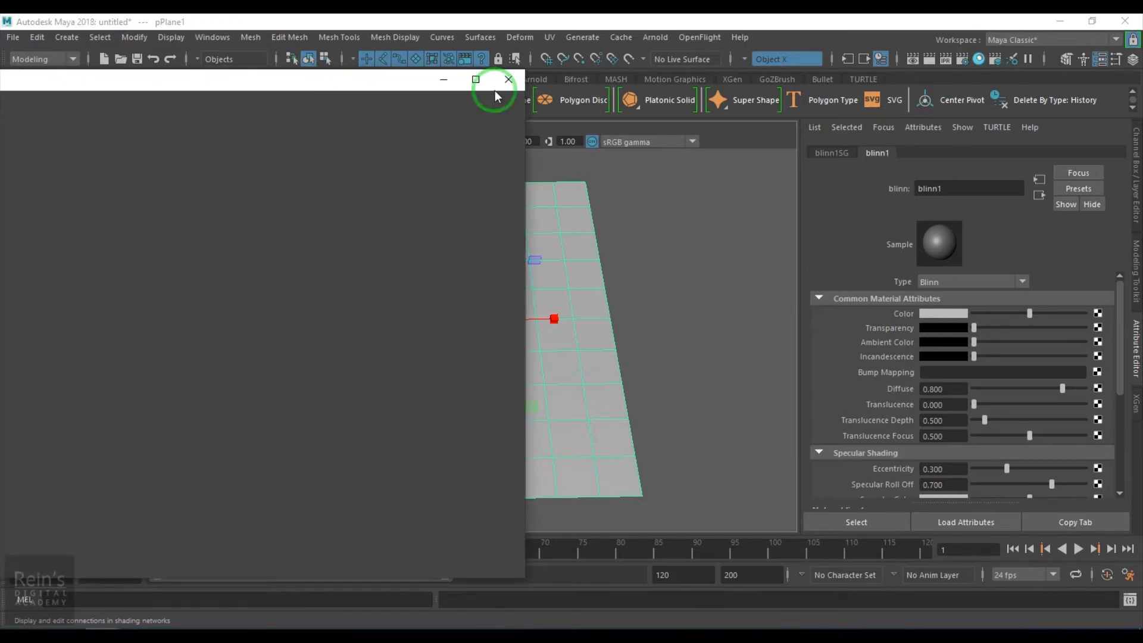
pyautogui.moveTo(495, 91); pyautogui.dragTo(688, 48)
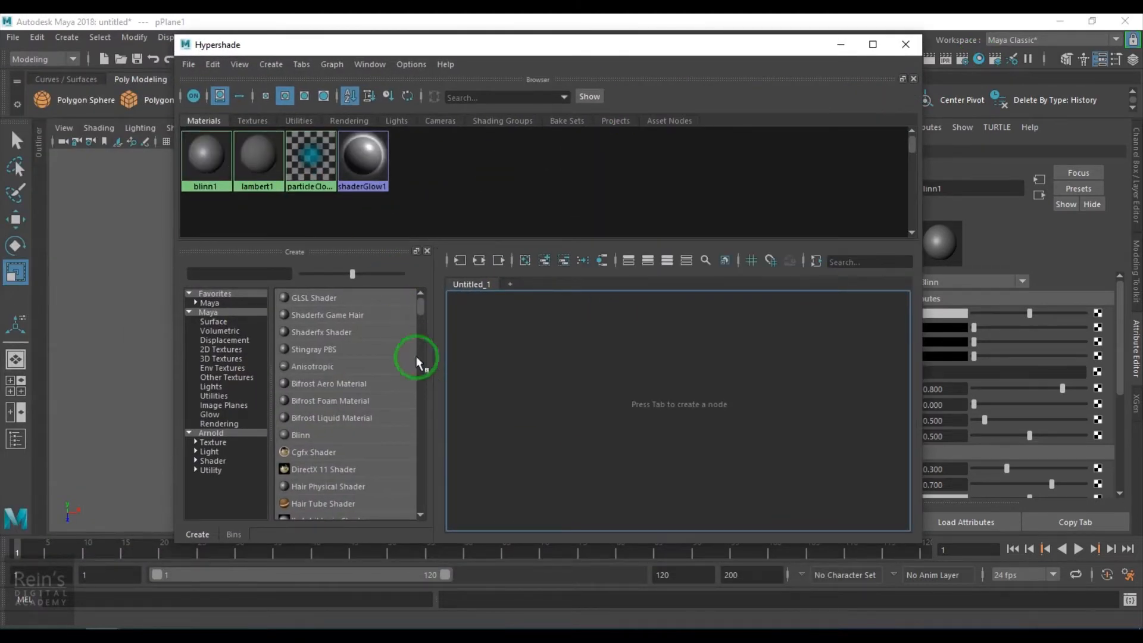
pyautogui.click(211, 156)
pyautogui.moveTo(211, 155); pyautogui.dragTo(212, 179, button='right')
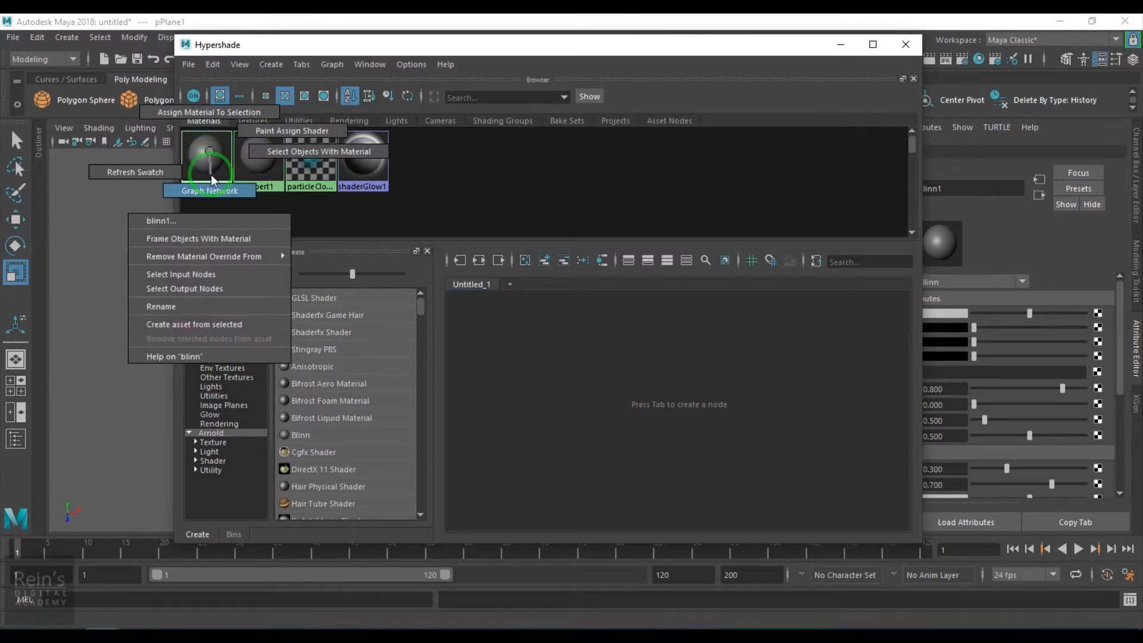
pyautogui.moveTo(211, 174); pyautogui.dragTo(211, 179, button='right')
pyautogui.moveTo(572, 329)
pyautogui.mouseDown()
pyautogui.moveTo(790, 358)
pyautogui.moveTo(566, 344)
pyautogui.mouseUp()
pyautogui.moveTo(565, 292); pyautogui.dragTo(731, 388)
pyautogui.moveTo(593, 368); pyautogui.dragTo(737, 361)
pyautogui.click(610, 383)
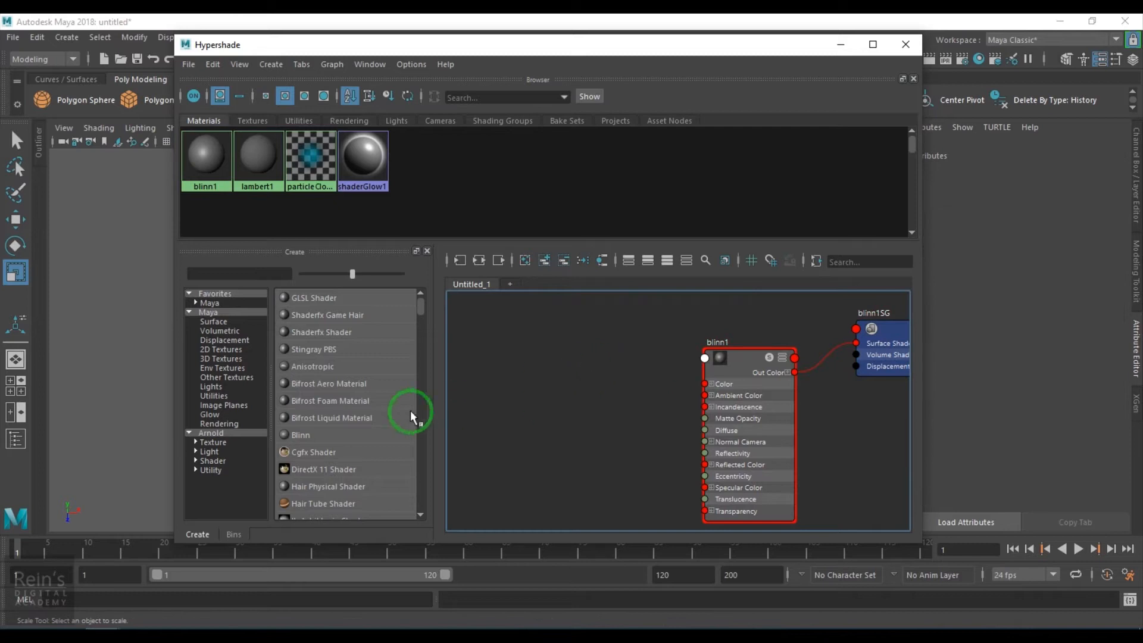
# - Add a Cloth 2D texture node to the graph and place it beside the blinn1 node
pyautogui.click(237, 350)
pyautogui.moveTo(352, 273); pyautogui.dragTo(390, 274)
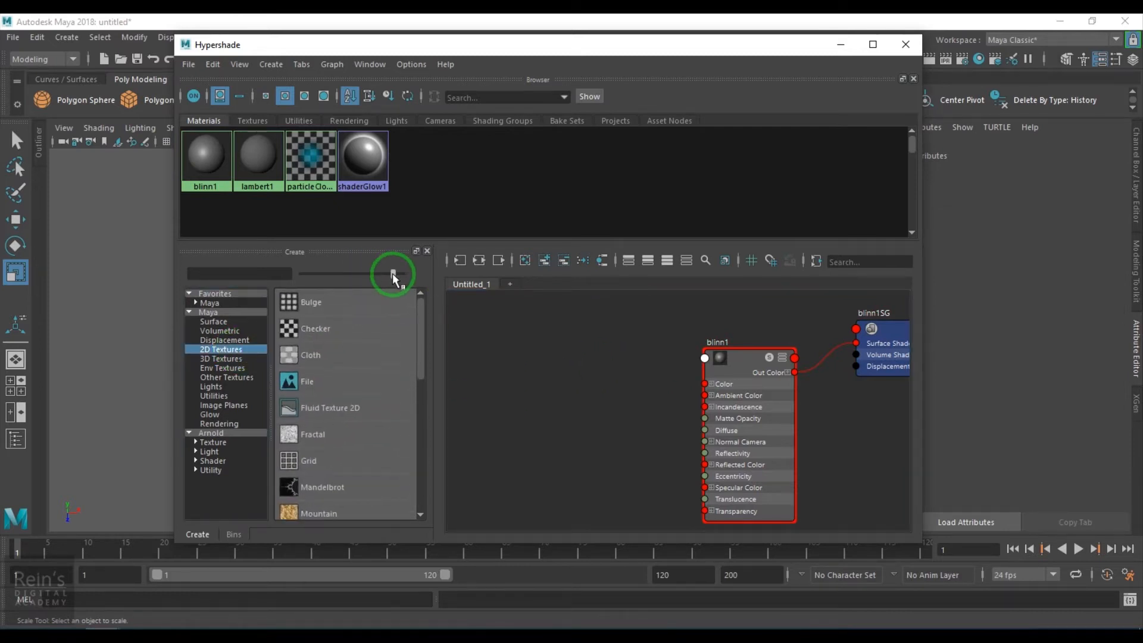
pyautogui.click(332, 360)
pyautogui.moveTo(591, 405); pyautogui.dragTo(528, 406)
pyautogui.moveTo(722, 394); pyautogui.dragTo(641, 412)
pyautogui.moveTo(524, 424); pyautogui.dragTo(482, 427)
# - Connect the cloth1 texture's Out Color to the Color input of the blinn1 material
pyautogui.click(685, 416)
pyautogui.click(830, 395)
pyautogui.moveTo(830, 395); pyautogui.dragTo(743, 389)
pyautogui.scroll(2, 744, 386)
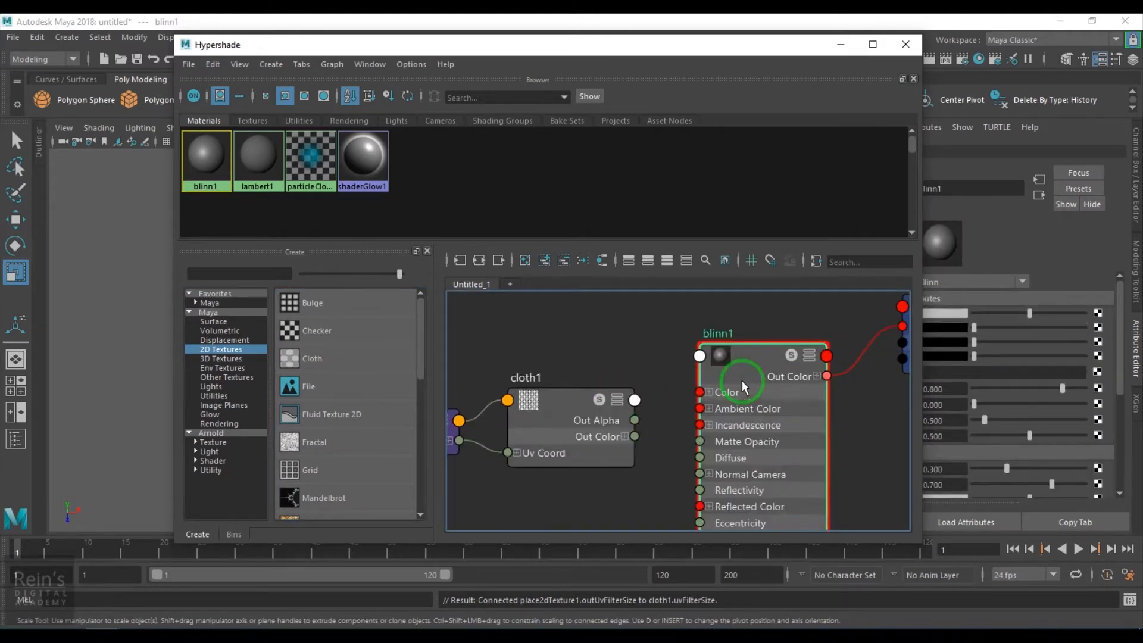
pyautogui.moveTo(635, 436); pyautogui.dragTo(701, 393)
pyautogui.click(854, 123)
# - Apply the blinn1 material from the node graph to the plane in the viewport and minimize the Hypershade
pyautogui.click(841, 43)
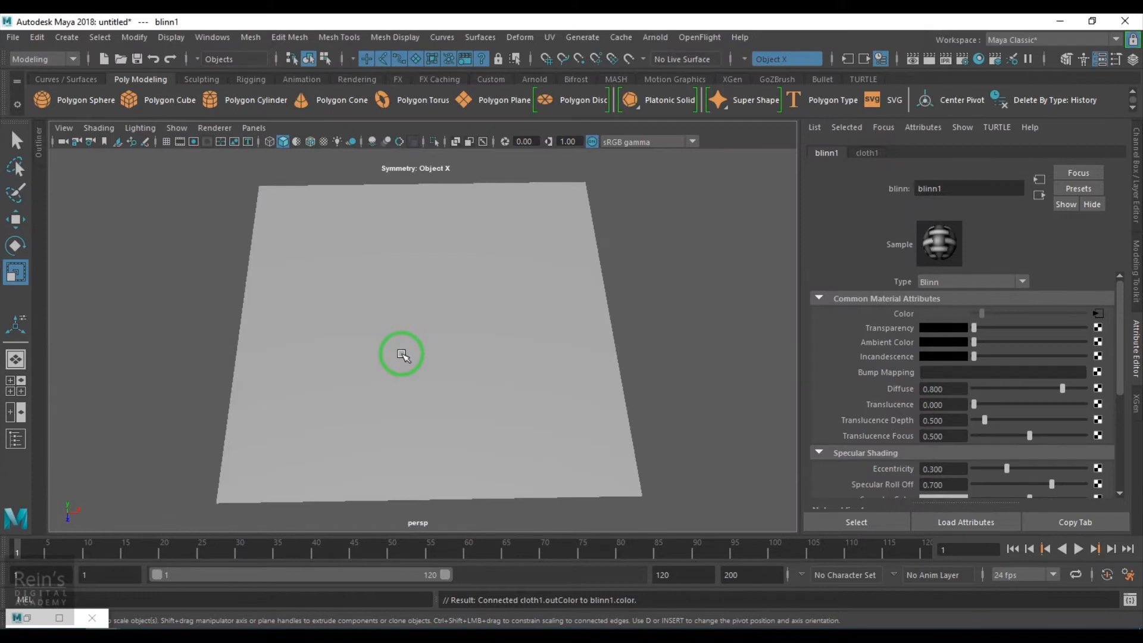
pyautogui.click(27, 617)
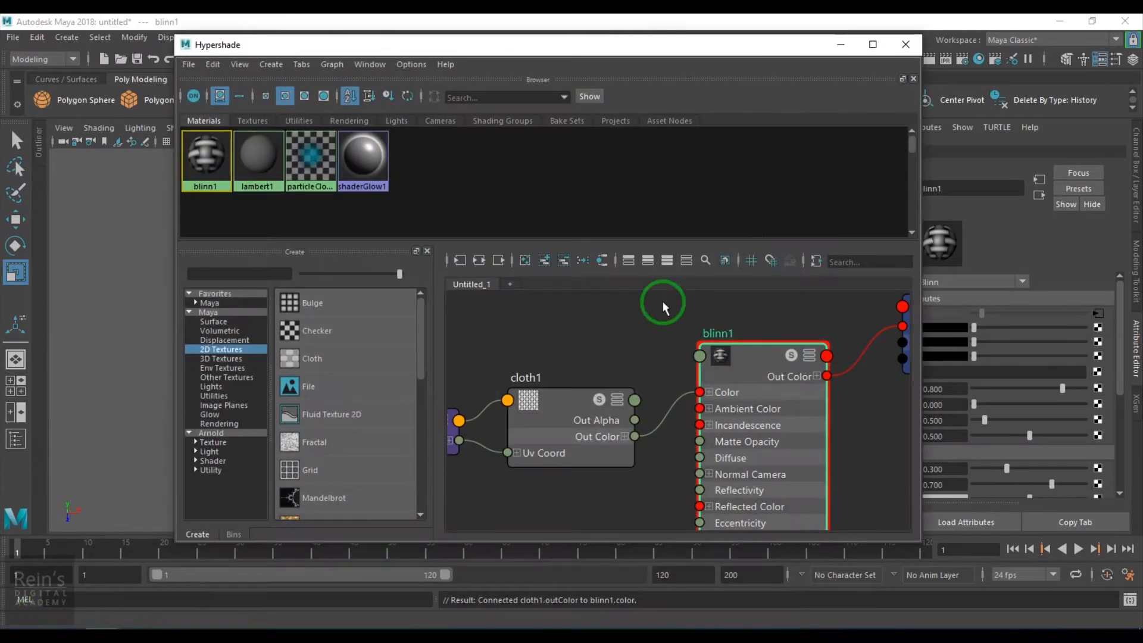
pyautogui.moveTo(742, 46); pyautogui.dragTo(256, 119)
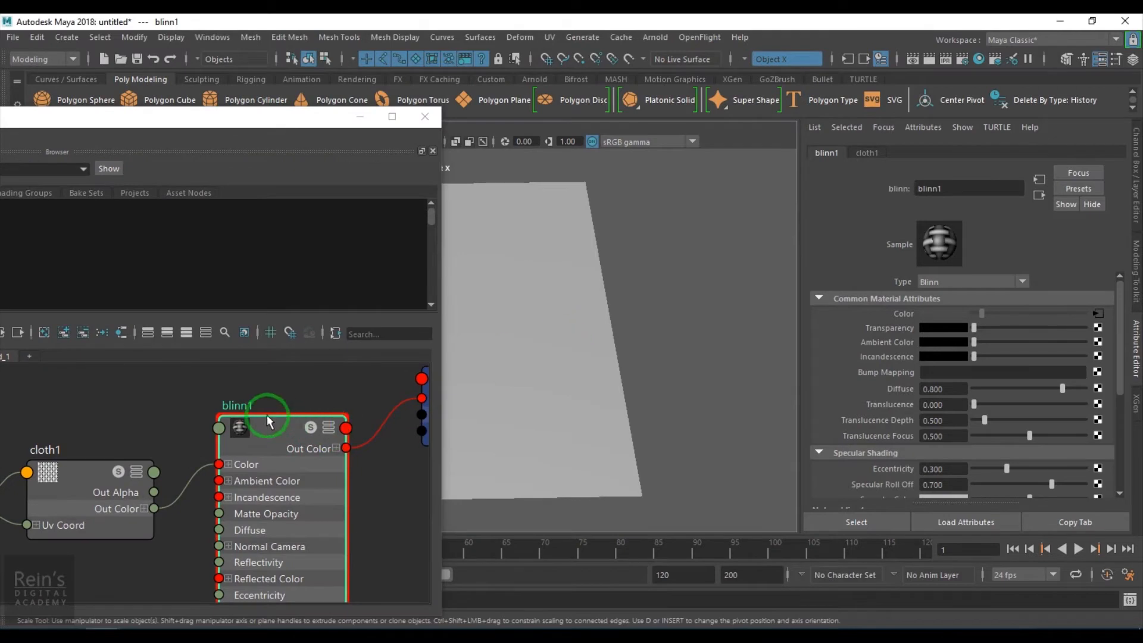
pyautogui.moveTo(267, 429); pyautogui.dragTo(521, 362, button='middle')
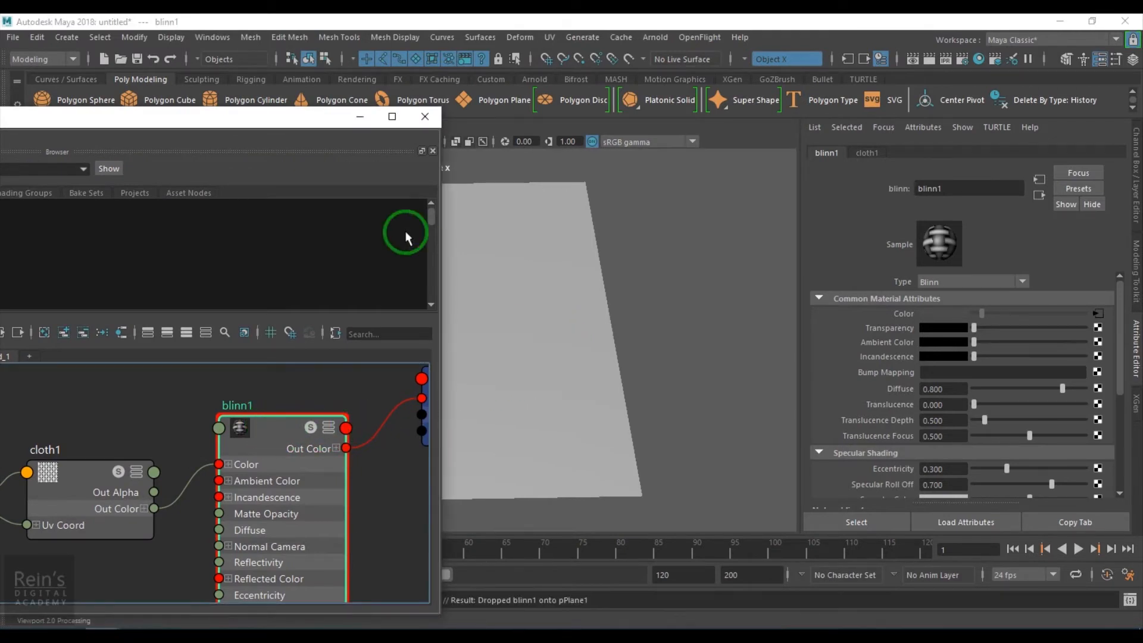
pyautogui.click(361, 117)
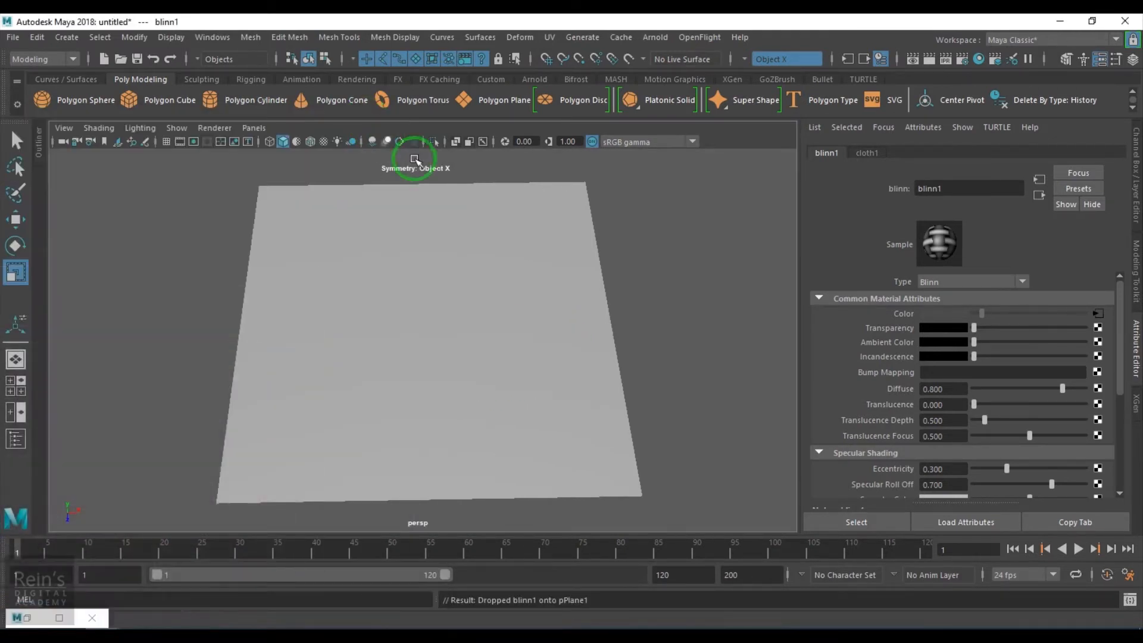
# - Set the renderer to Maya Software in the Render Settings and close them
pyautogui.click(964, 62)
pyautogui.click(909, 176)
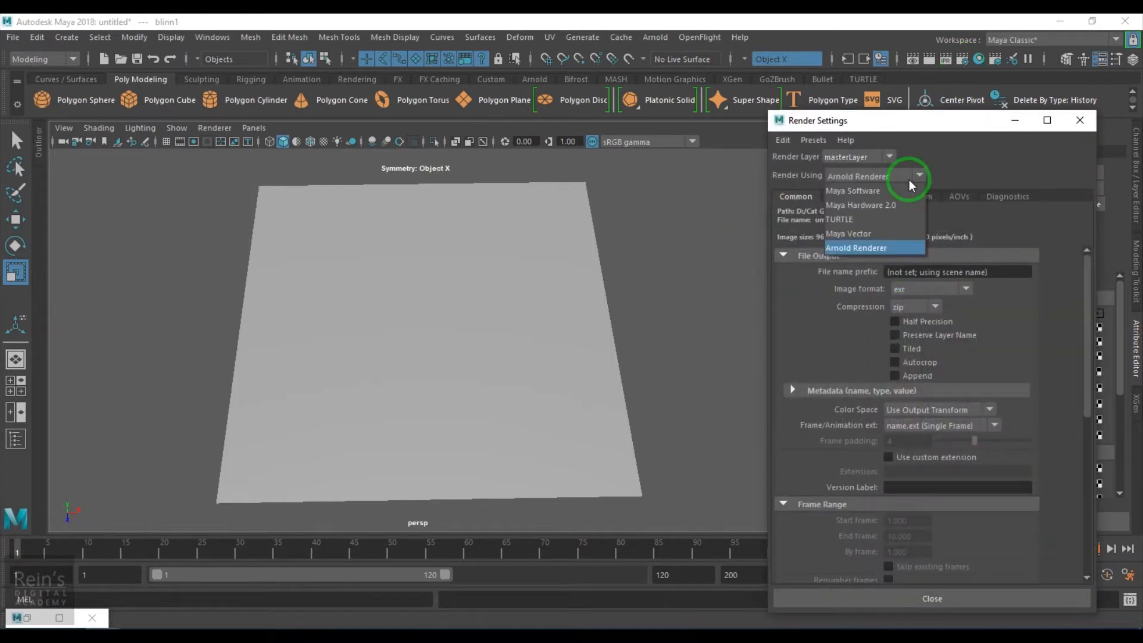
pyautogui.click(896, 192)
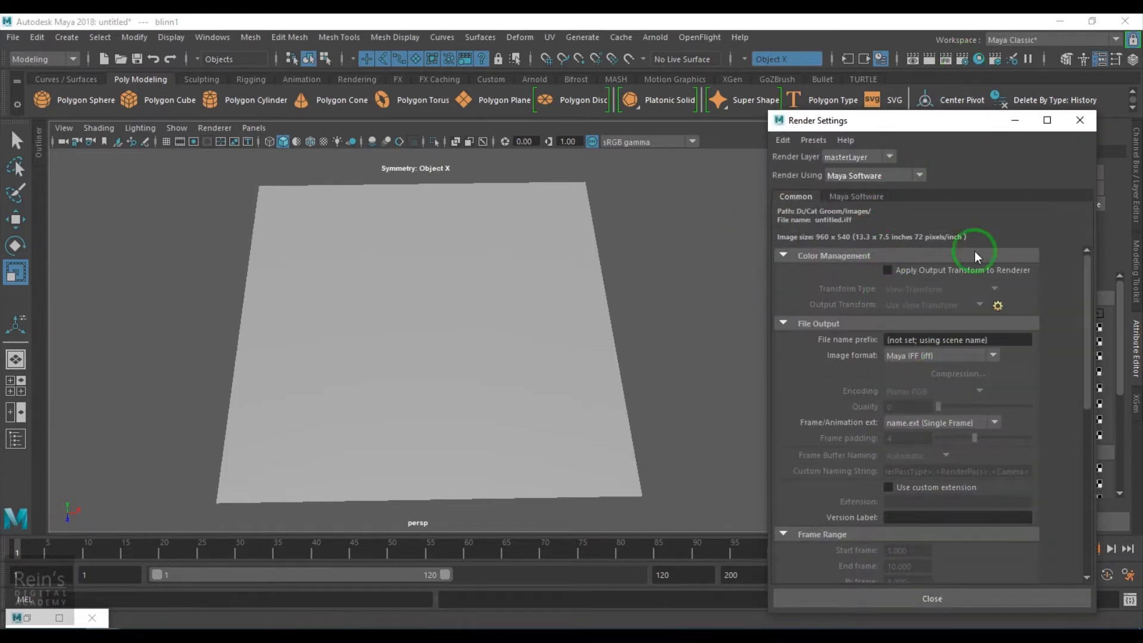
pyautogui.click(1080, 119)
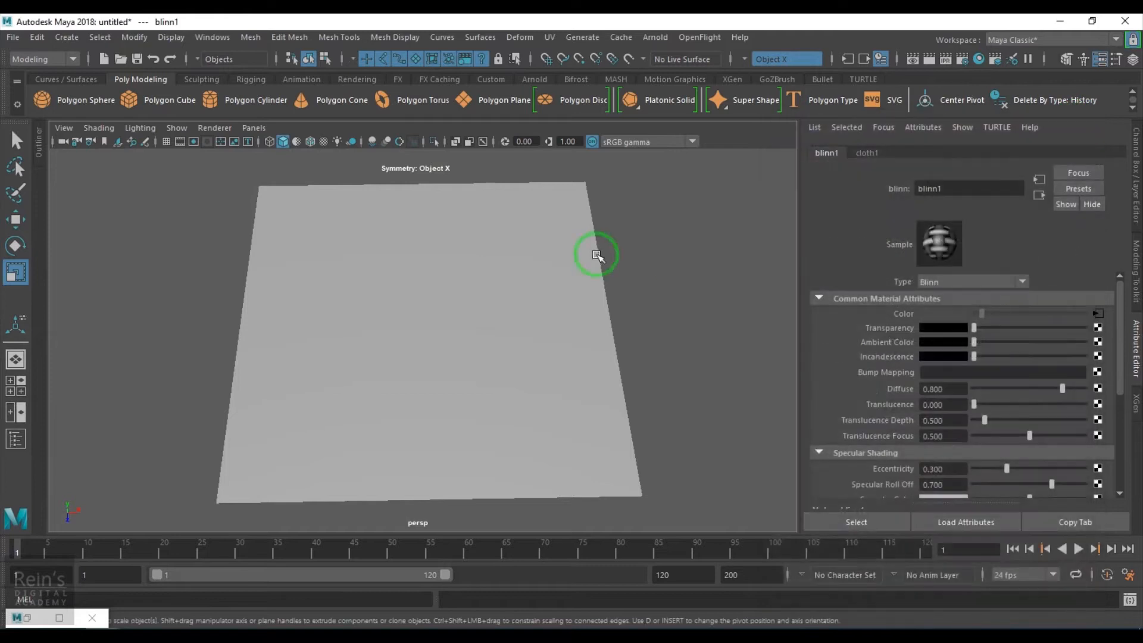
# - Start an IPR render of the plane in the Render View, keeping the material attributes visible beside it
pyautogui.click(912, 57)
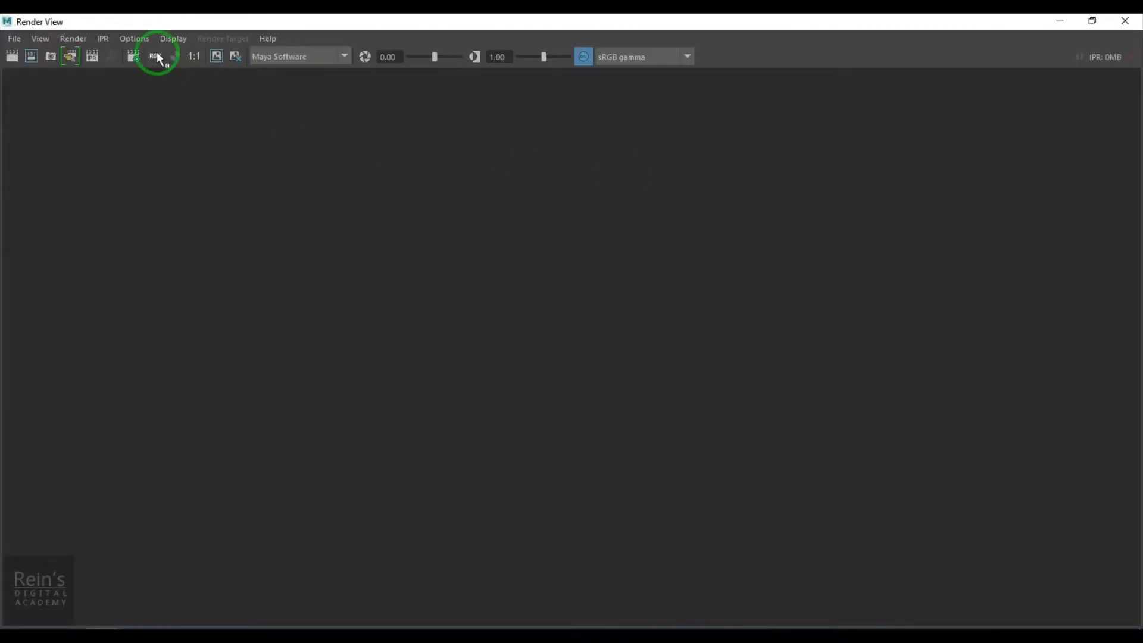
pyautogui.click(92, 56)
pyautogui.moveTo(296, 23); pyautogui.dragTo(429, 79)
pyautogui.moveTo(136, 71); pyautogui.dragTo(485, 171)
pyautogui.moveTo(727, 194); pyautogui.dragTo(265, 74)
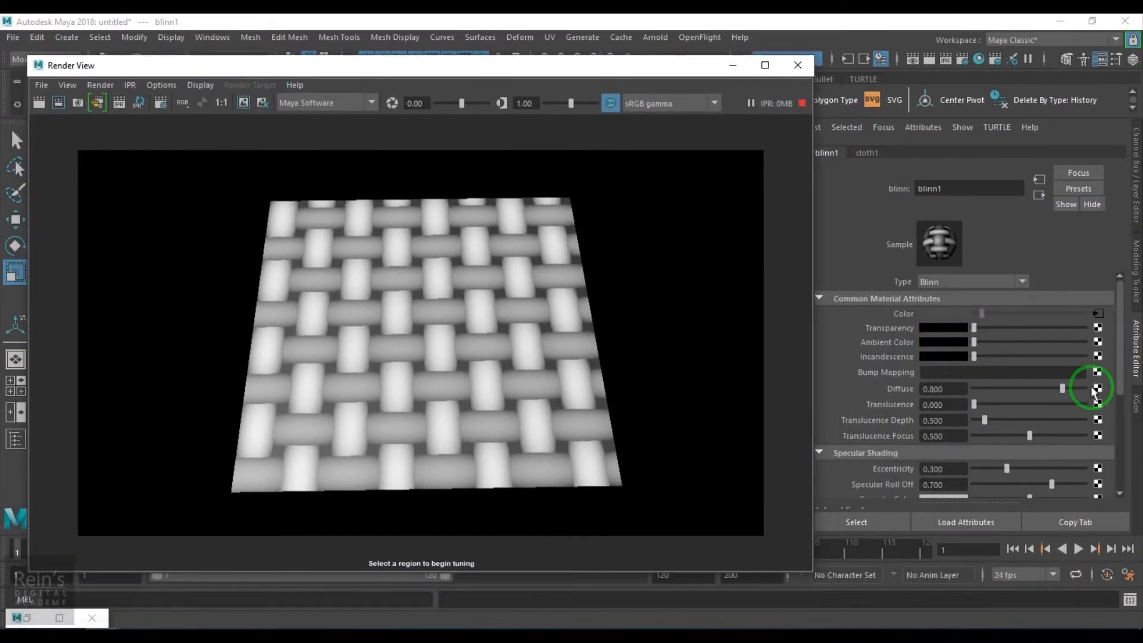
# - Show the cloth1 texture's attributes and select an IPR tuning region around the rendered plane
pyautogui.click(1098, 314)
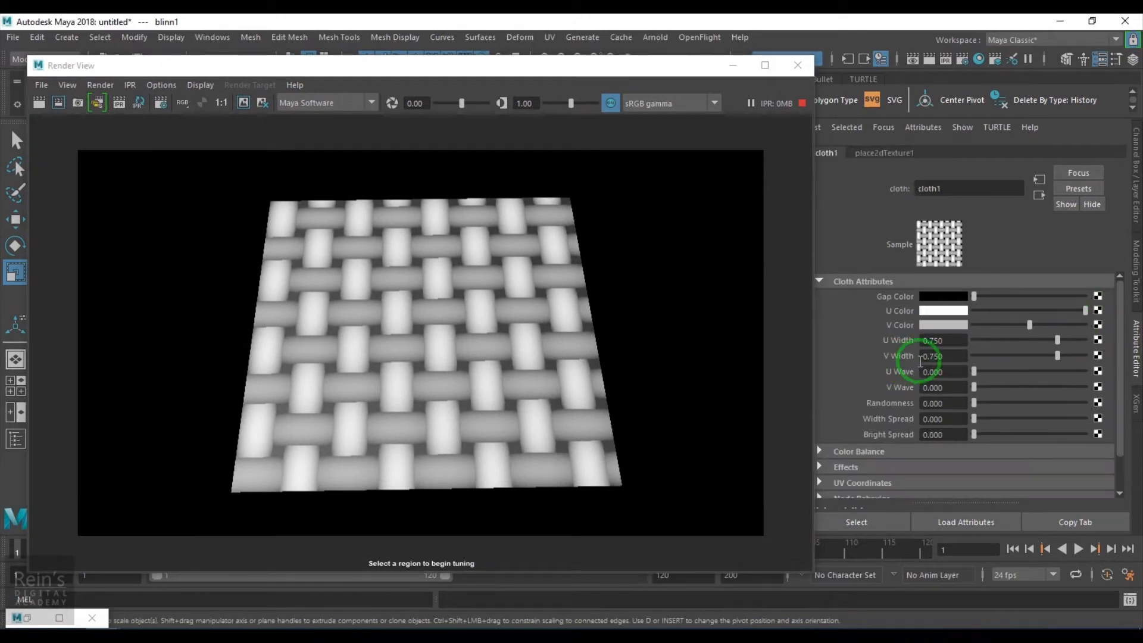
pyautogui.moveTo(976, 297)
pyautogui.mouseDown()
pyautogui.moveTo(1032, 300)
pyautogui.moveTo(974, 297)
pyautogui.mouseUp()
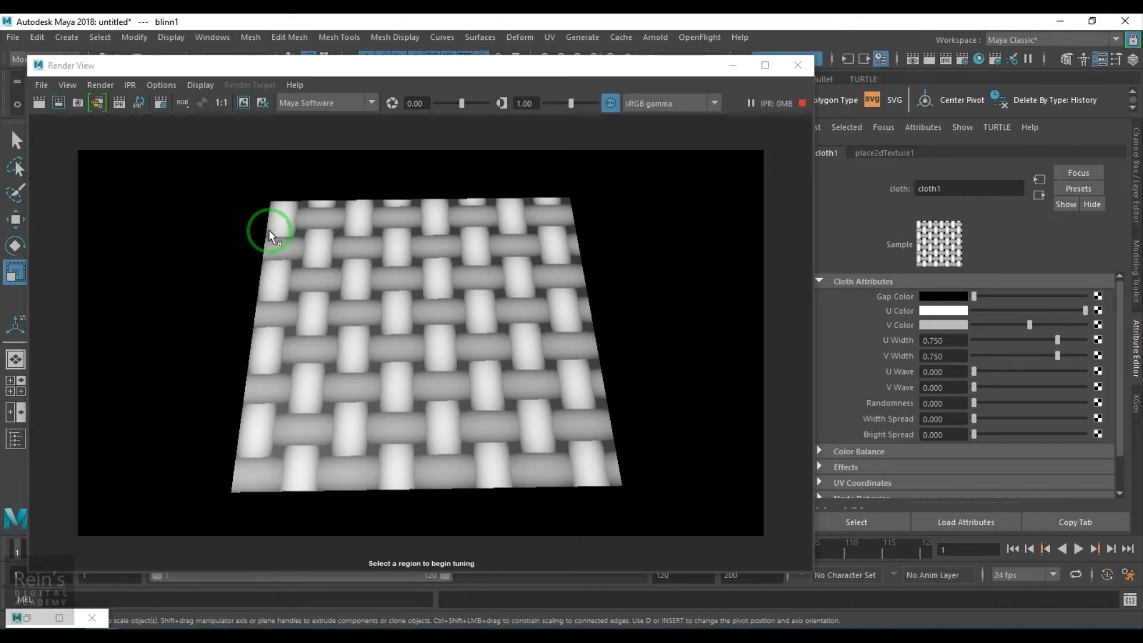
pyautogui.moveTo(222, 178); pyautogui.dragTo(607, 496)
pyautogui.click(467, 377)
# - Try red as the cloth texture's Gap Color in the live render and restore it to black
pyautogui.click(949, 297)
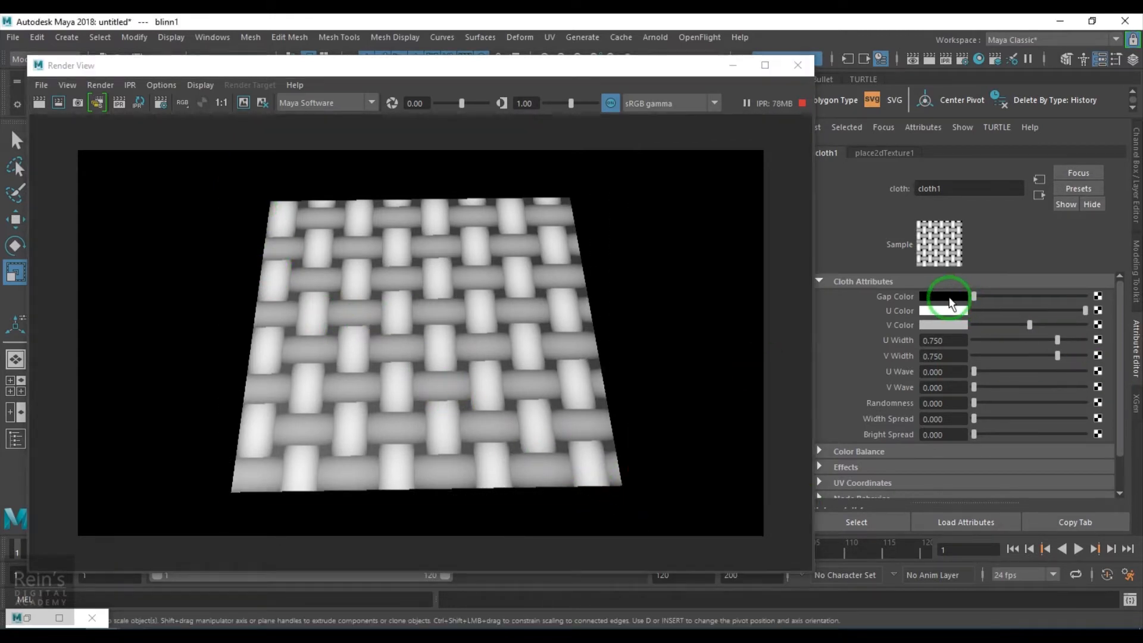
pyautogui.click(895, 263)
pyautogui.click(556, 408)
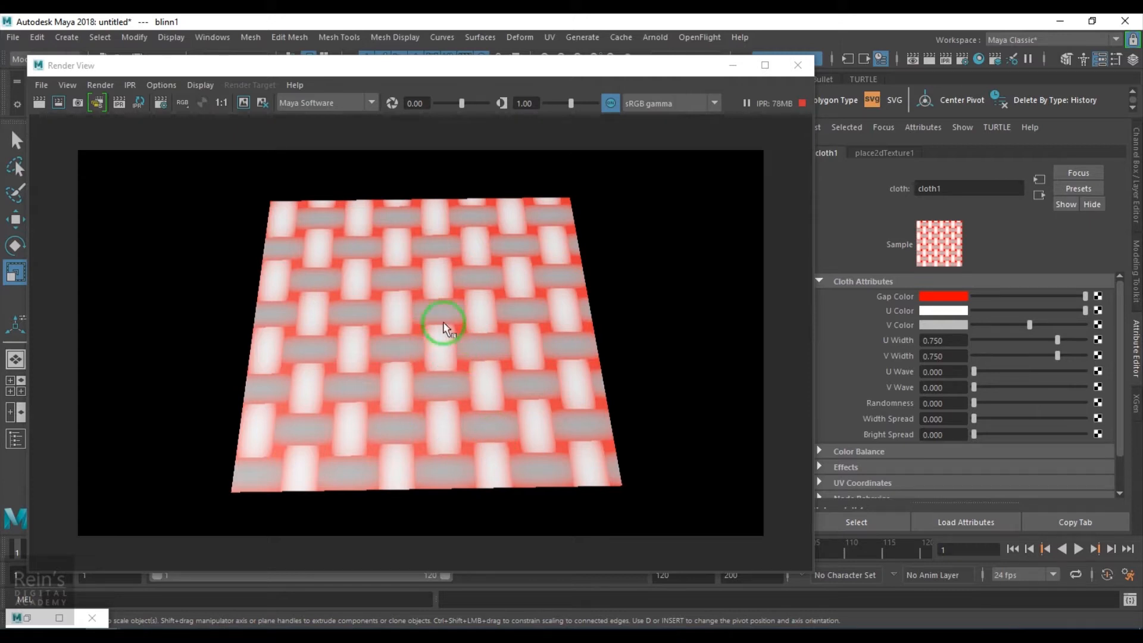
pyautogui.click(942, 298)
pyautogui.click(974, 266)
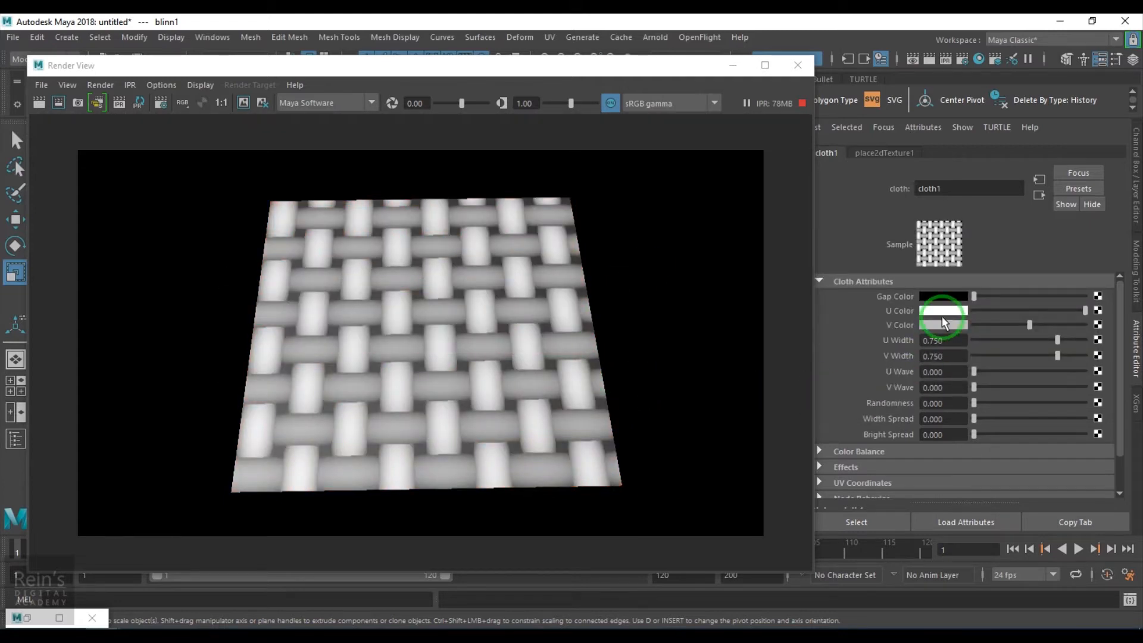
# - Try green as the cloth texture's U Color in the live render and restore it to white
pyautogui.click(946, 312)
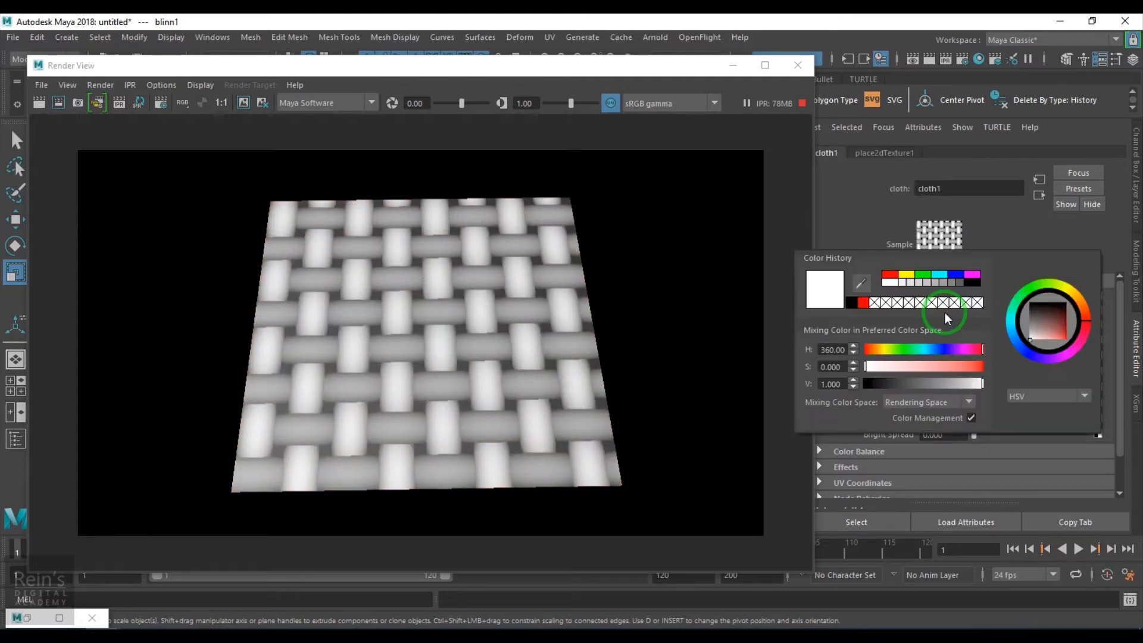
pyautogui.click(922, 277)
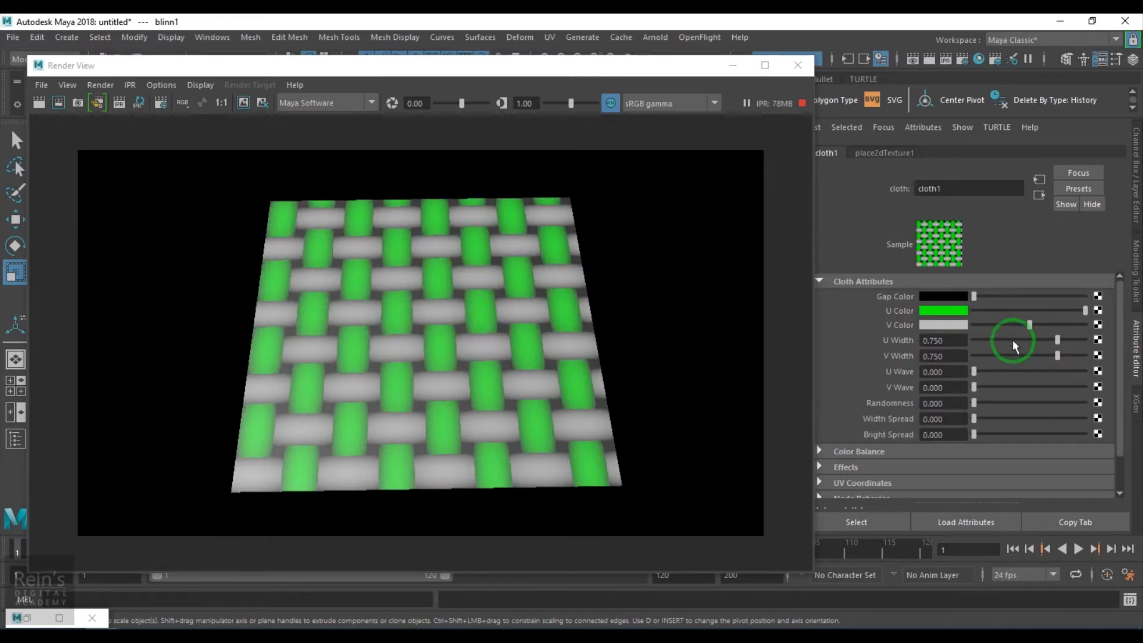
pyautogui.click(942, 311)
pyautogui.click(904, 284)
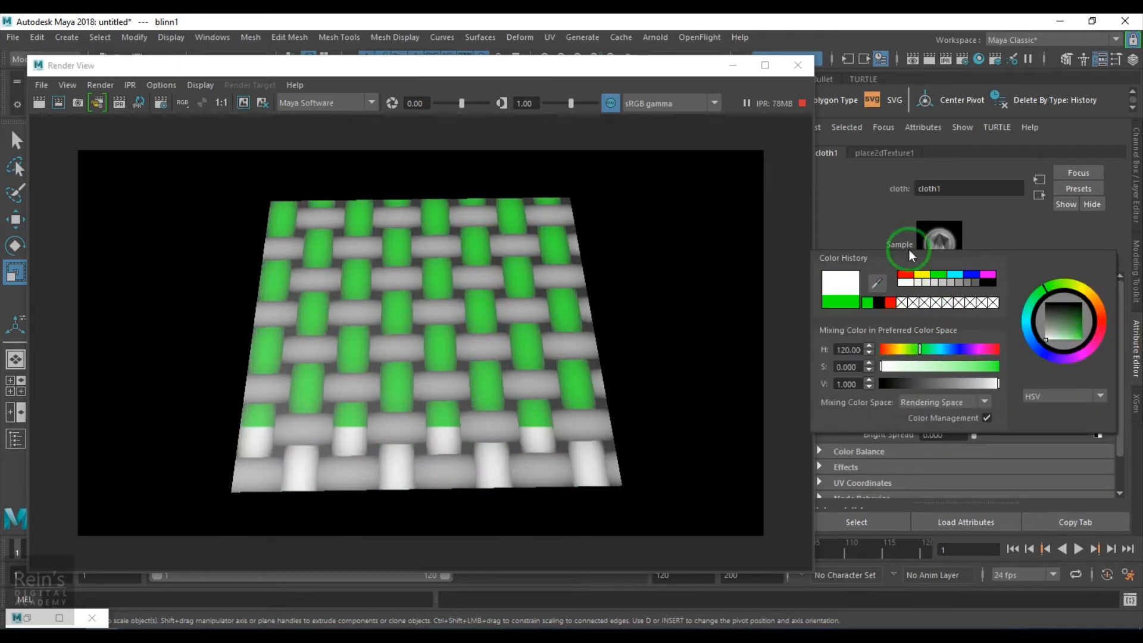
# - Preview green as the cloth texture's V Color and set it to white
pyautogui.click(953, 324)
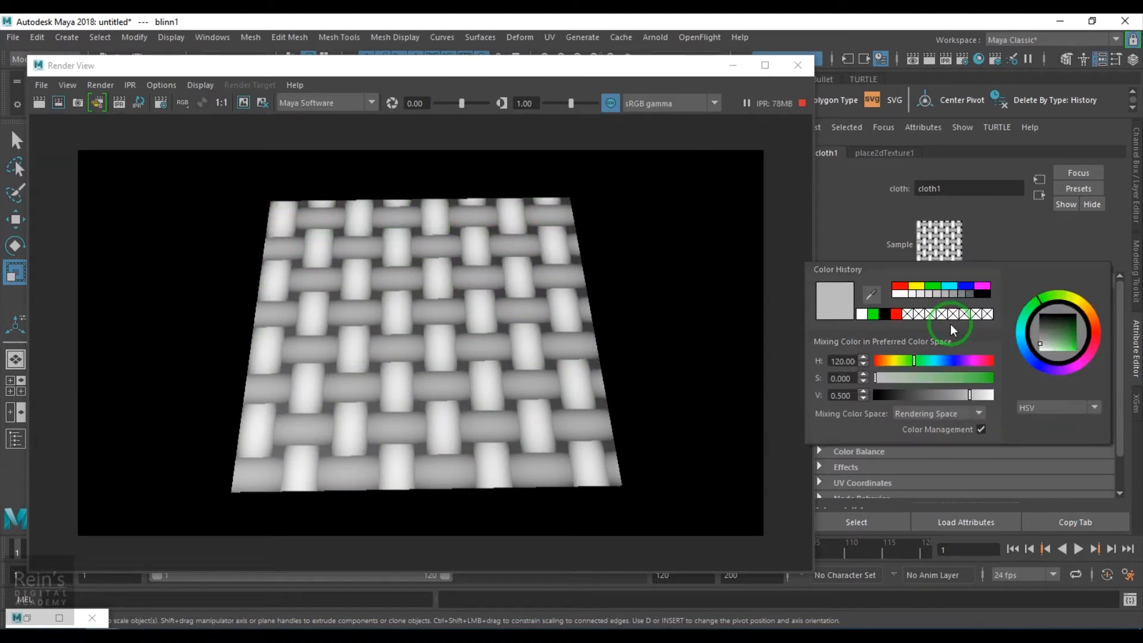
pyautogui.click(873, 310)
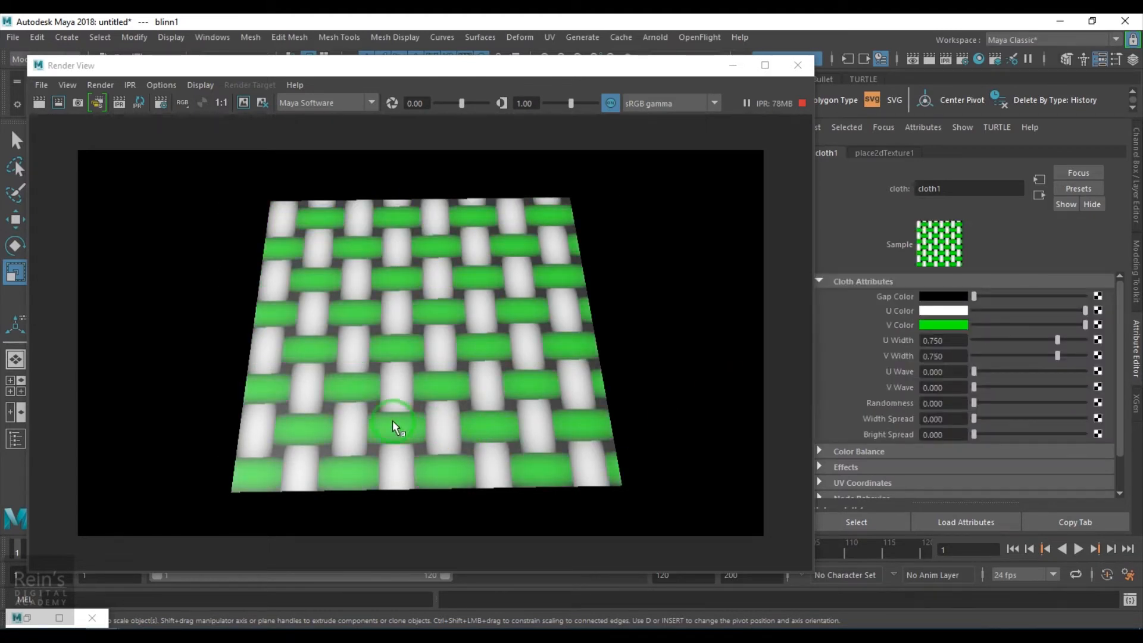
pyautogui.click(923, 326)
pyautogui.click(861, 298)
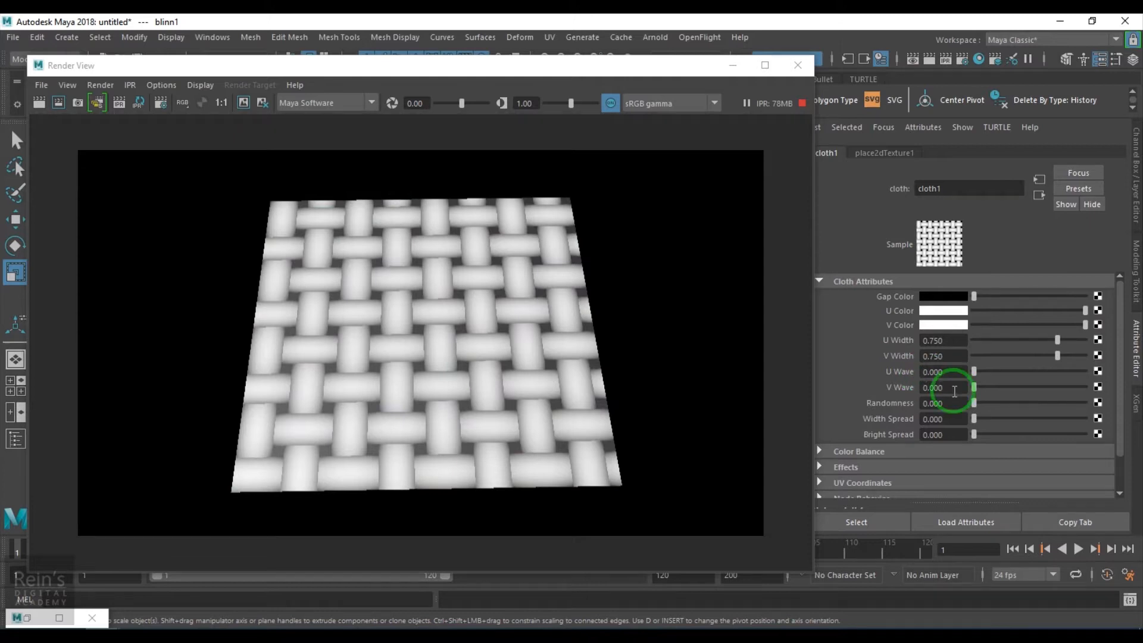
# - Try a U Width of 0.747, a V Width of 0.734 and a U Wave of 0.084 on the cloth texture
pyautogui.moveTo(1052, 341)
pyautogui.mouseDown()
pyautogui.moveTo(1020, 345)
pyautogui.moveTo(1103, 343)
pyautogui.moveTo(992, 359)
pyautogui.moveTo(1054, 359)
pyautogui.mouseUp()
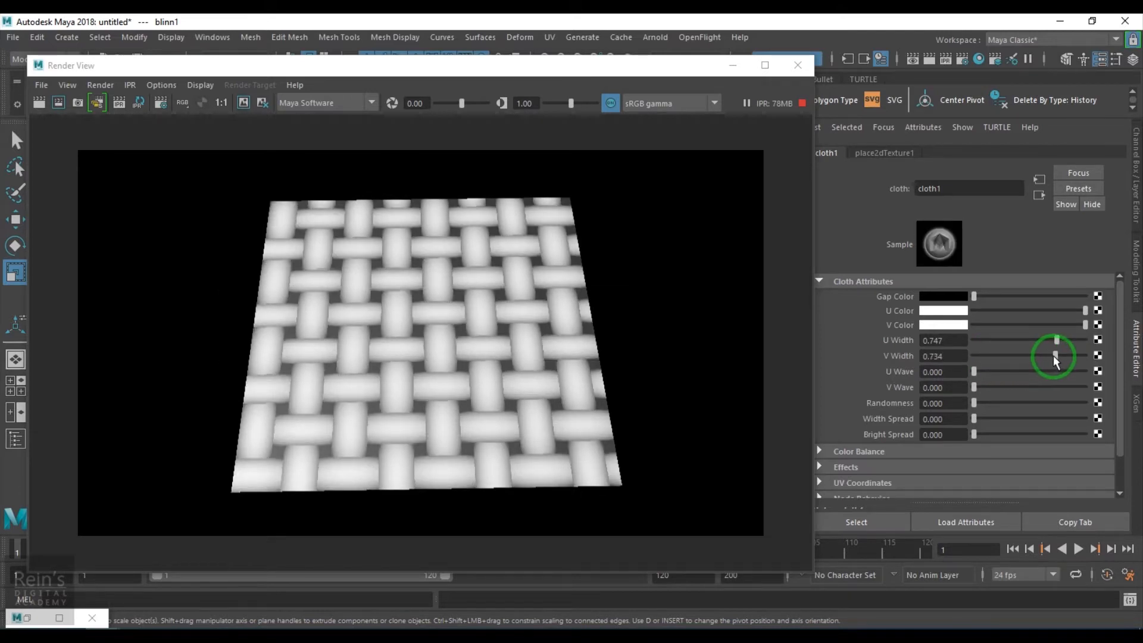
pyautogui.moveTo(974, 371); pyautogui.dragTo(993, 373)
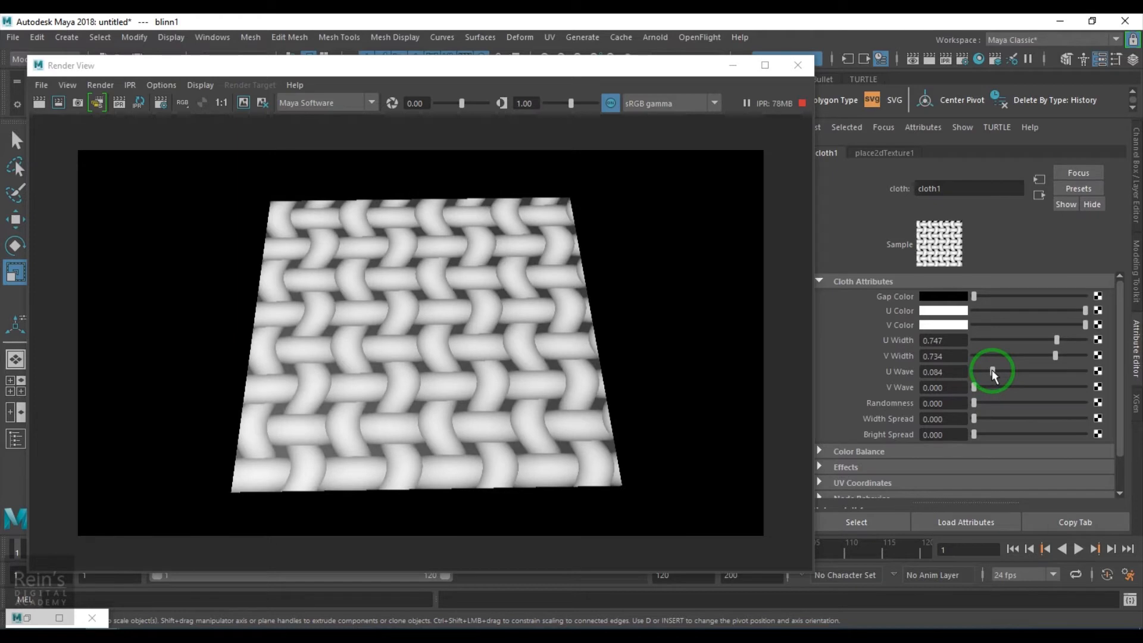
# - Try a Randomness of 0.149 and a Bright Spread of 1 on the cloth texture, restoring each to 0
pyautogui.moveTo(993, 374)
pyautogui.mouseDown()
pyautogui.moveTo(982, 367)
pyautogui.moveTo(970, 388)
pyautogui.moveTo(987, 387)
pyautogui.moveTo(971, 387)
pyautogui.moveTo(991, 407)
pyautogui.mouseUp()
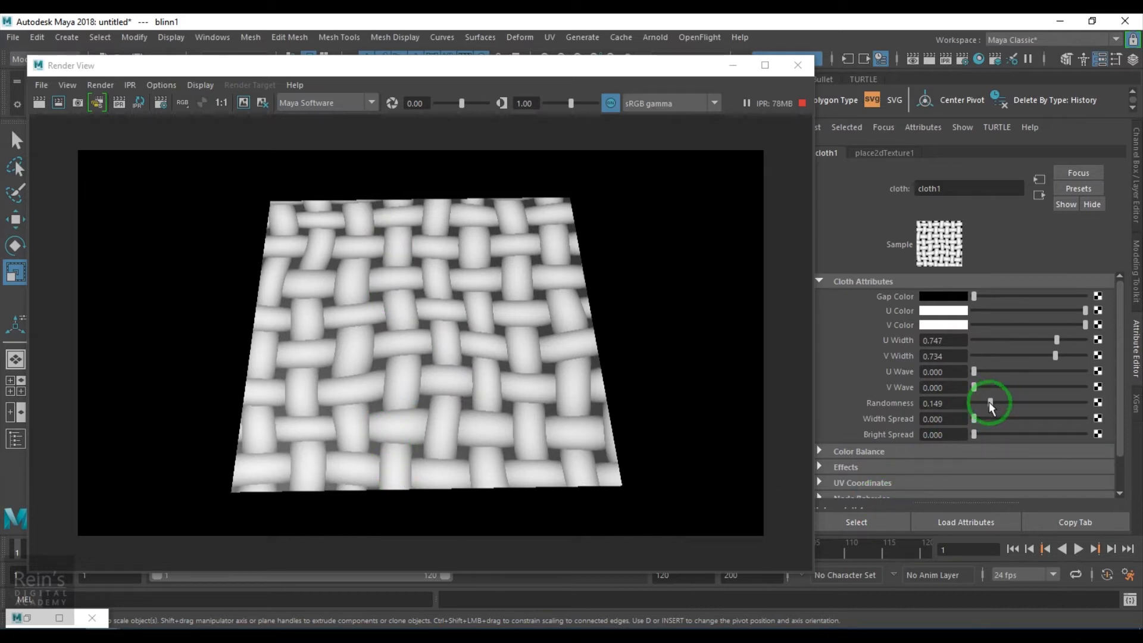
pyautogui.moveTo(990, 407); pyautogui.dragTo(1084, 439)
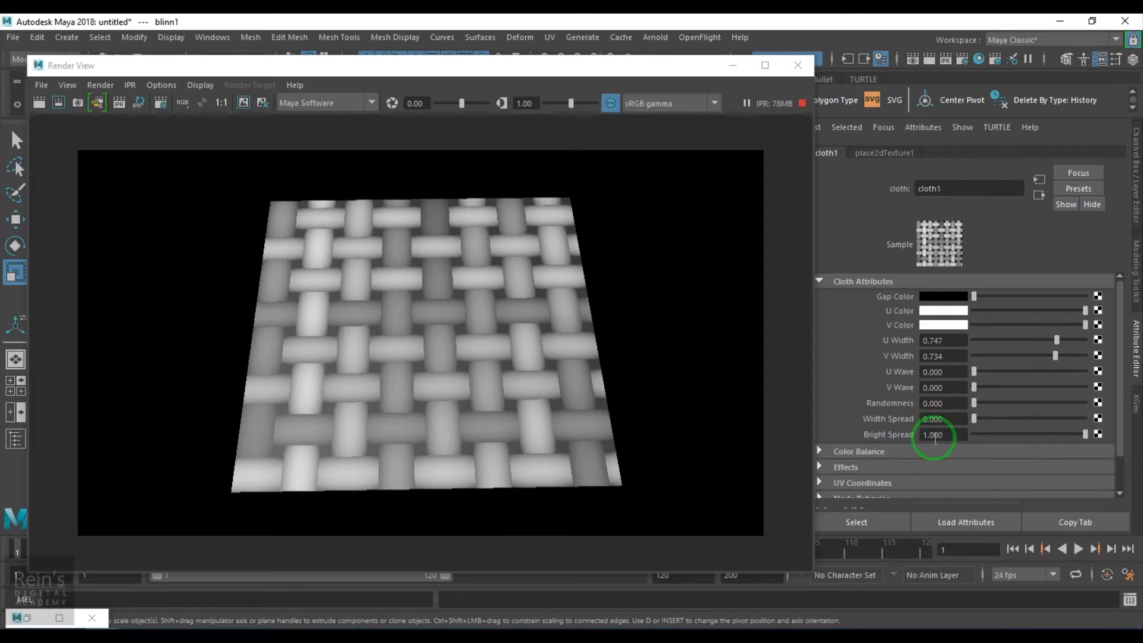
pyautogui.moveTo(994, 435); pyautogui.dragTo(923, 434)
# - Try a Width Spread of 0.5 on the cloth texture and restore it to 0
pyautogui.click(978, 416)
pyautogui.moveTo(999, 424); pyautogui.dragTo(1028, 423)
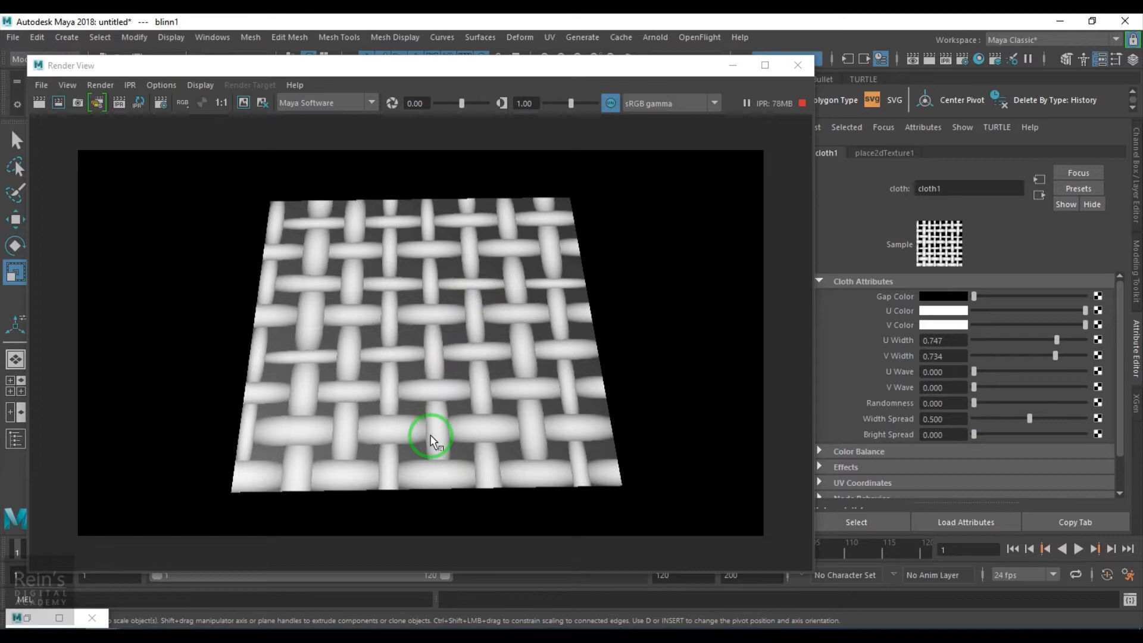
pyautogui.moveTo(975, 403); pyautogui.dragTo(926, 415)
pyautogui.moveTo(1029, 418); pyautogui.dragTo(942, 423)
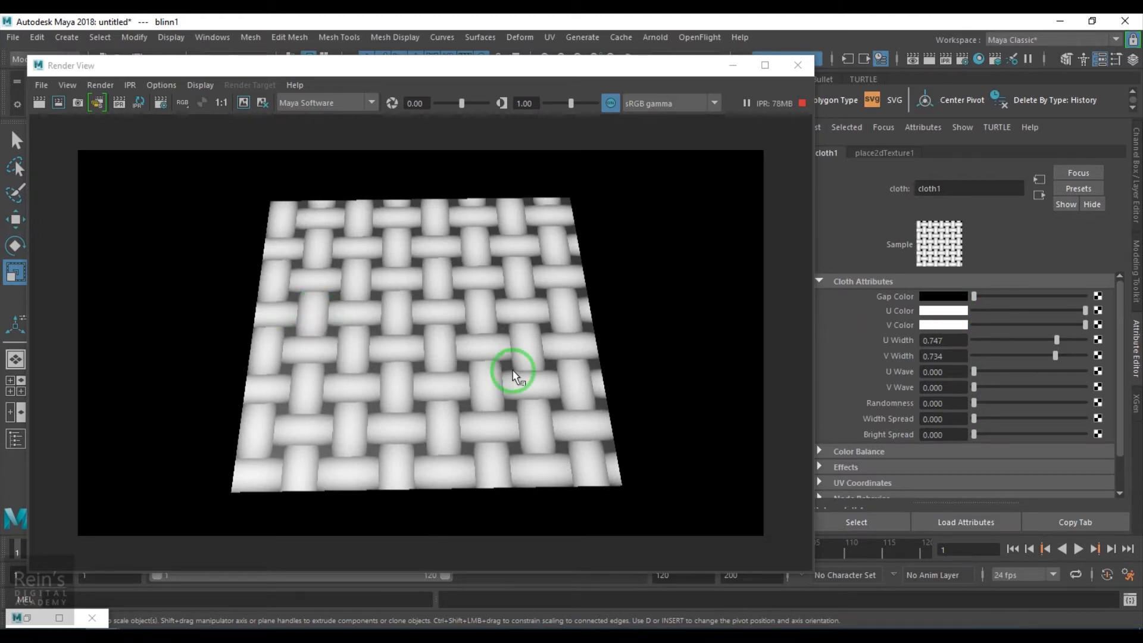
# - Set the cloth texture's U Width and V Width to 1 and map a Fractal texture to its U Color
pyautogui.scroll(3, 516, 375)
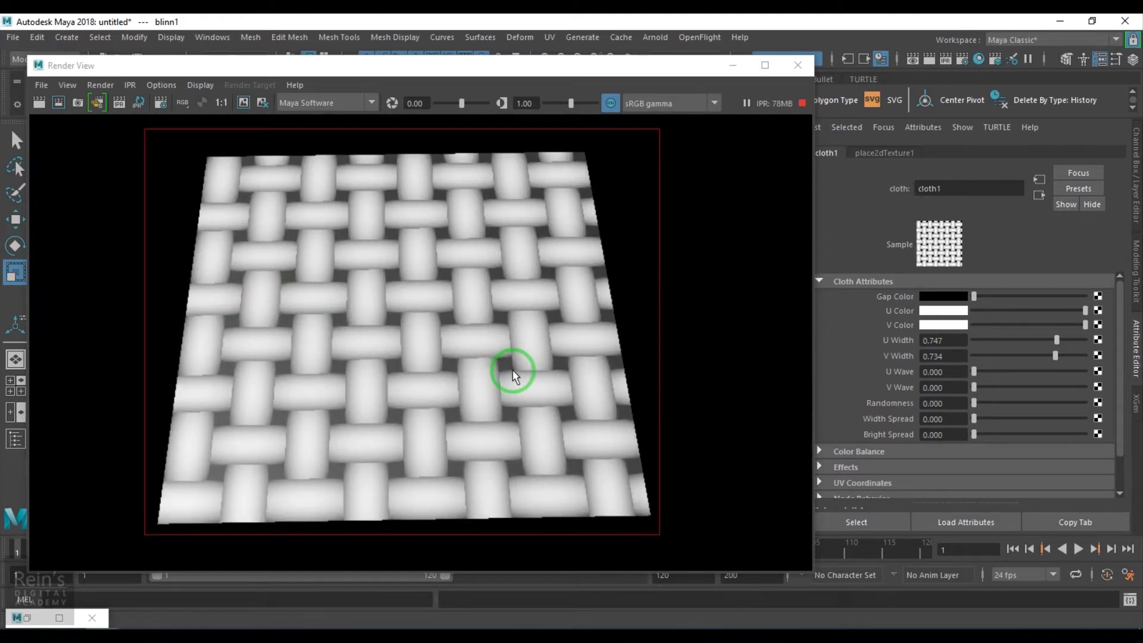
pyautogui.moveTo(1056, 340); pyautogui.dragTo(1084, 337)
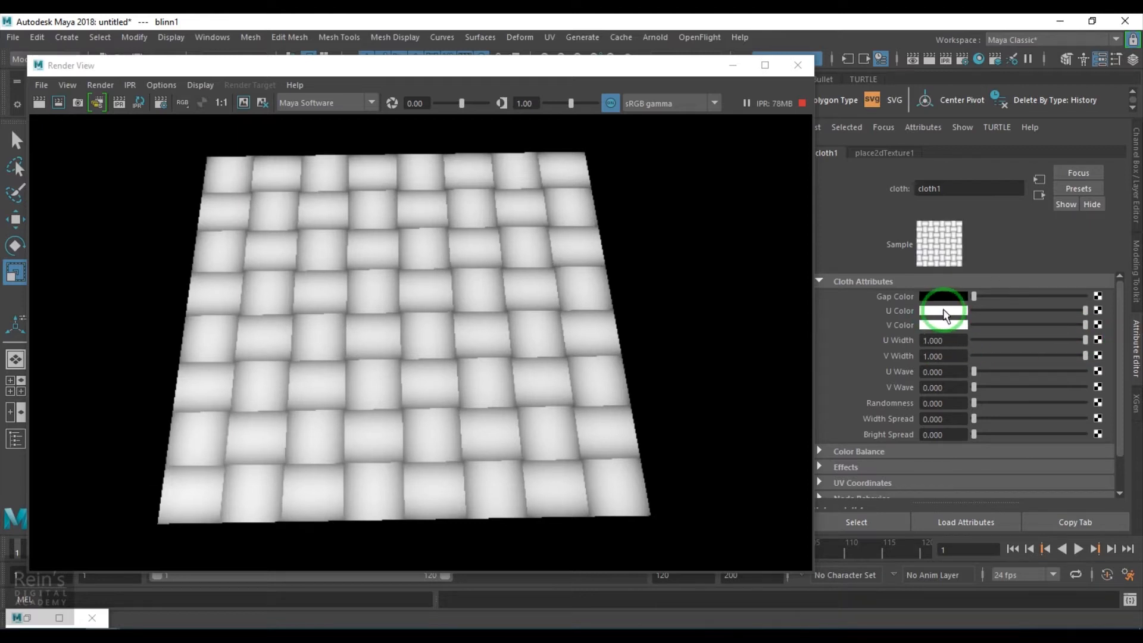
pyautogui.click(1099, 311)
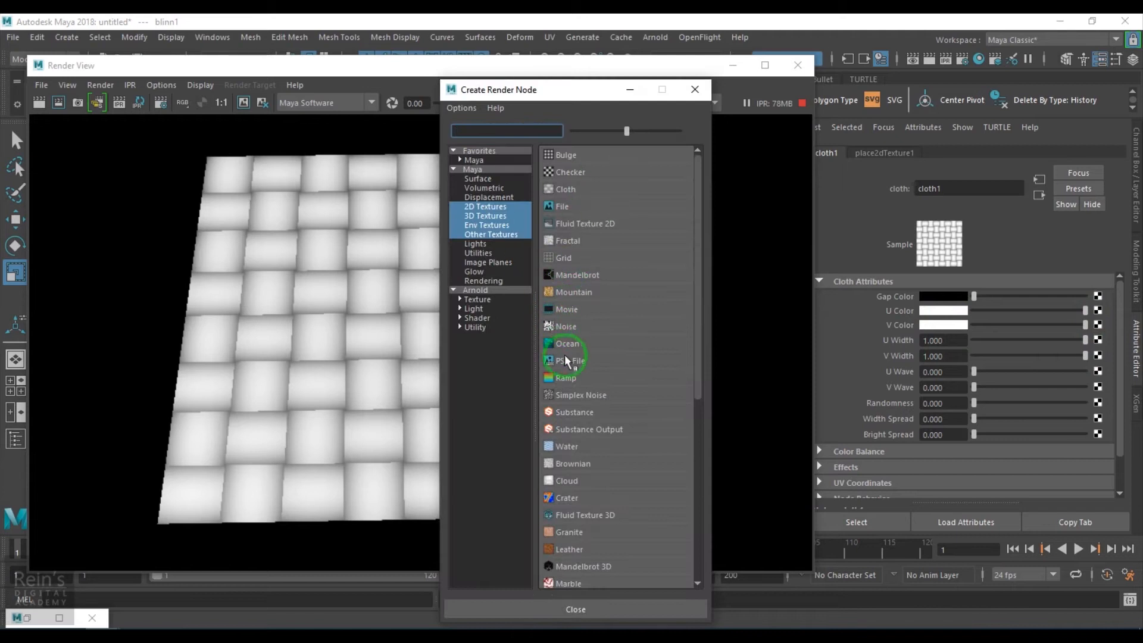
pyautogui.click(583, 240)
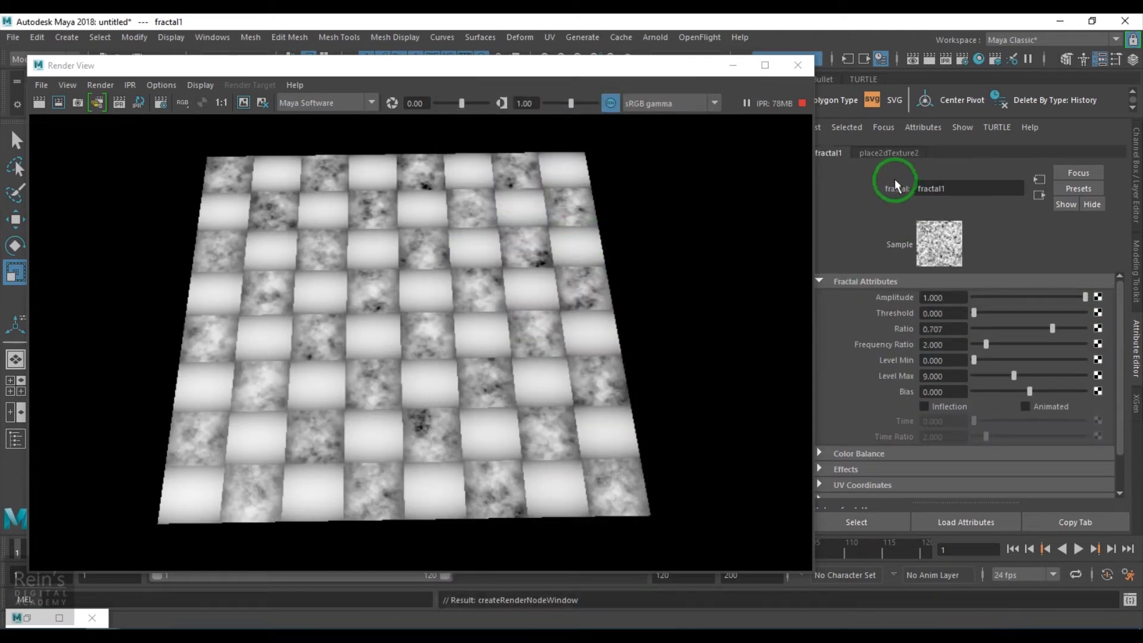
# - Try a V repeat of 10 on the U Color fractal's 2D placement and restore it to 1
pyautogui.click(901, 152)
pyautogui.click(995, 407)
pyautogui.write('10')
pyautogui.press('Return')
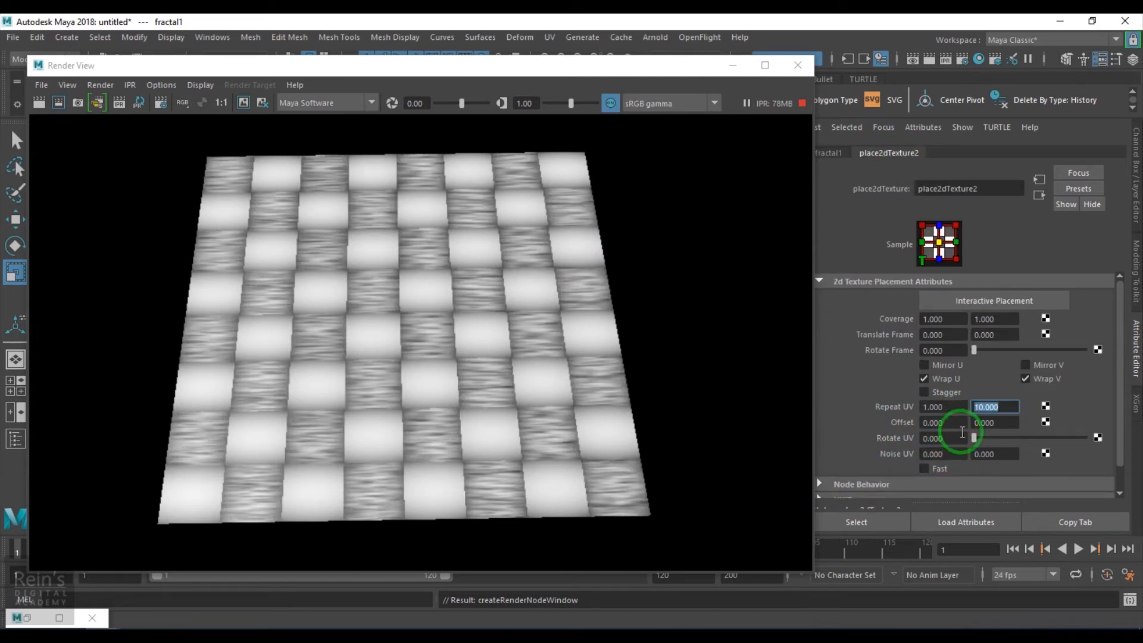
pyautogui.write('1')
pyautogui.press('Return')
# - Set the U Color fractal's Repeat UV to 10 and 0.2
pyautogui.moveTo(944, 407); pyautogui.dragTo(906, 412)
pyautogui.write('10')
pyautogui.press('Return')
pyautogui.click(995, 407)
pyautogui.write('0.2')
pyautogui.press('Return')
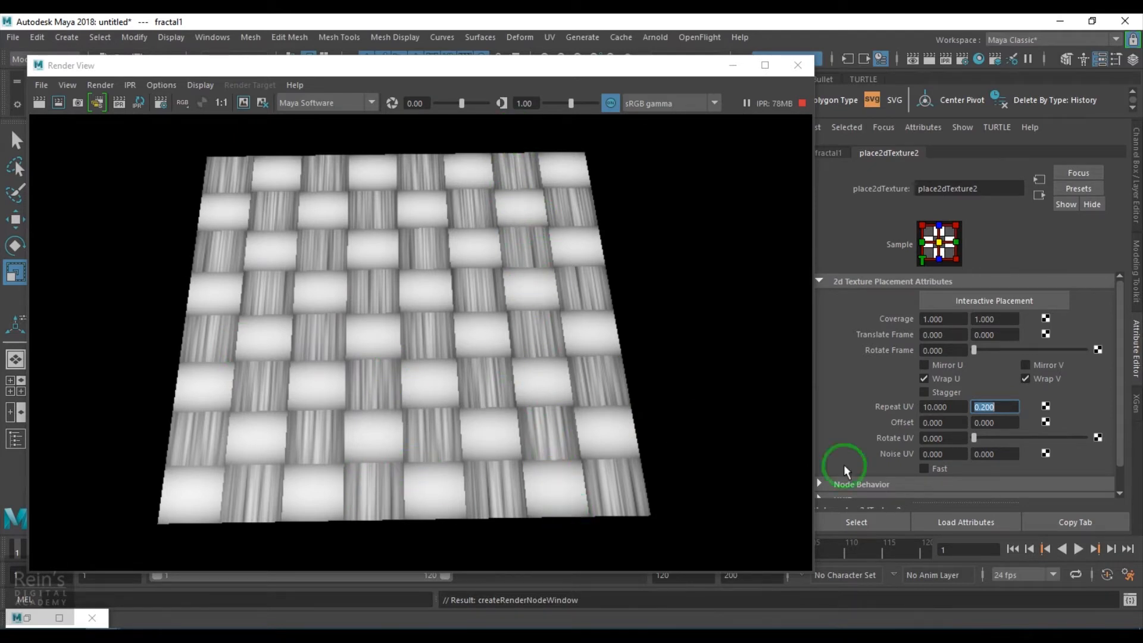
# - Return to the cloth1 texture and map a Fractal texture to its V Color
pyautogui.click(828, 153)
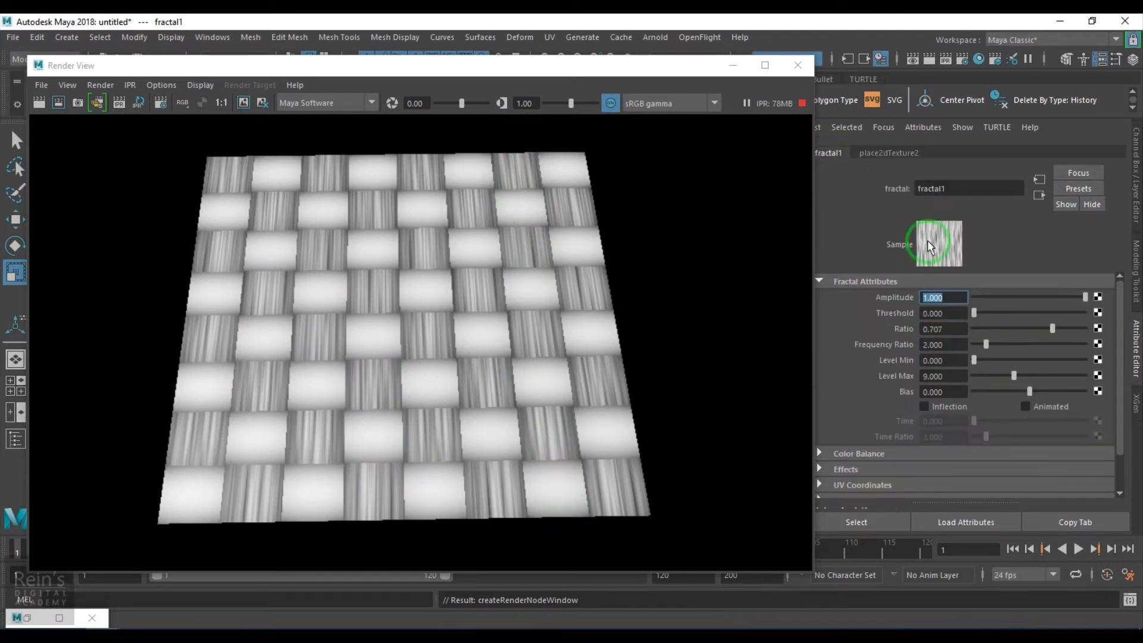
pyautogui.click(1036, 195)
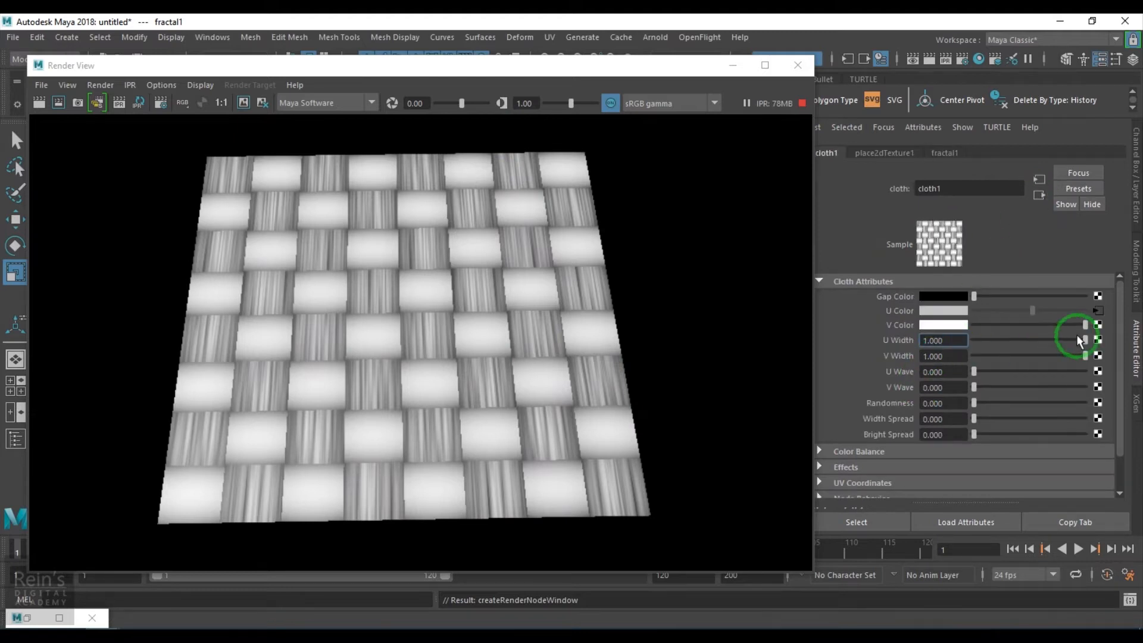
pyautogui.click(1099, 324)
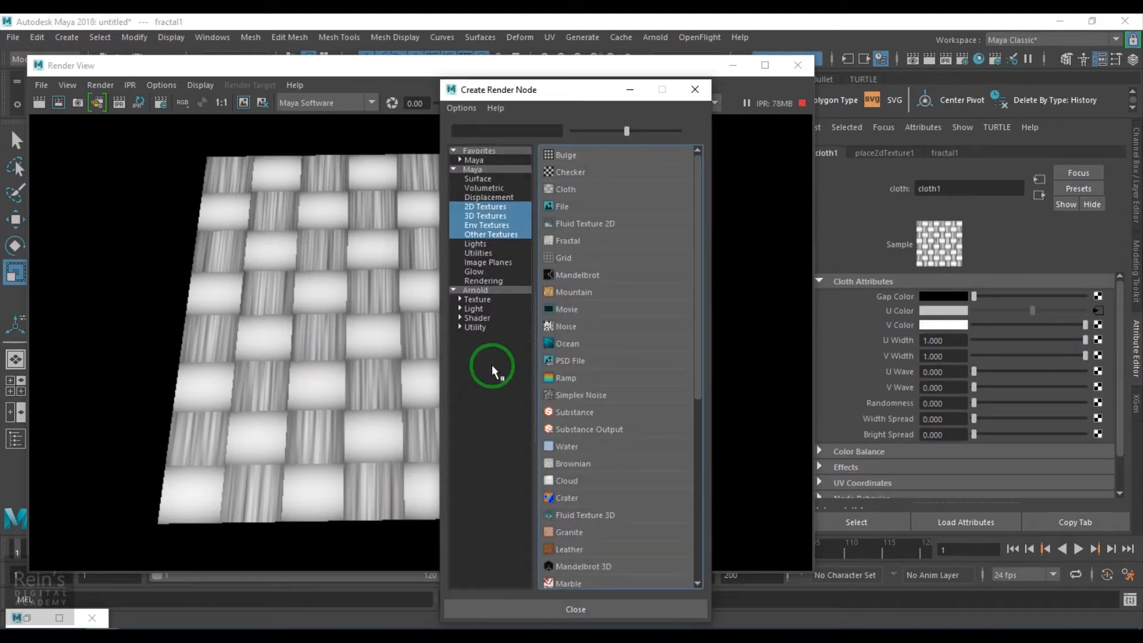
pyautogui.click(568, 241)
# - Set the V Color fractal's Repeat UV to 0.2 and 10 in its 2D placement
pyautogui.click(876, 160)
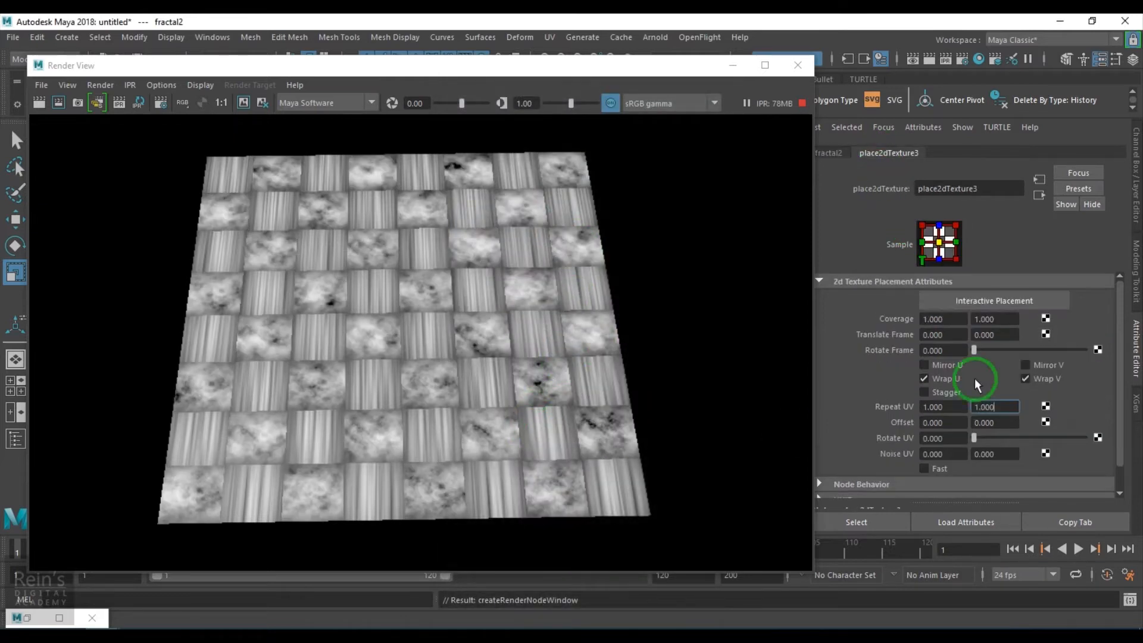
pyautogui.moveTo(995, 408); pyautogui.dragTo(878, 409)
pyautogui.write('10')
pyautogui.press('Return')
pyautogui.write('0.2')
pyautogui.press('Return')
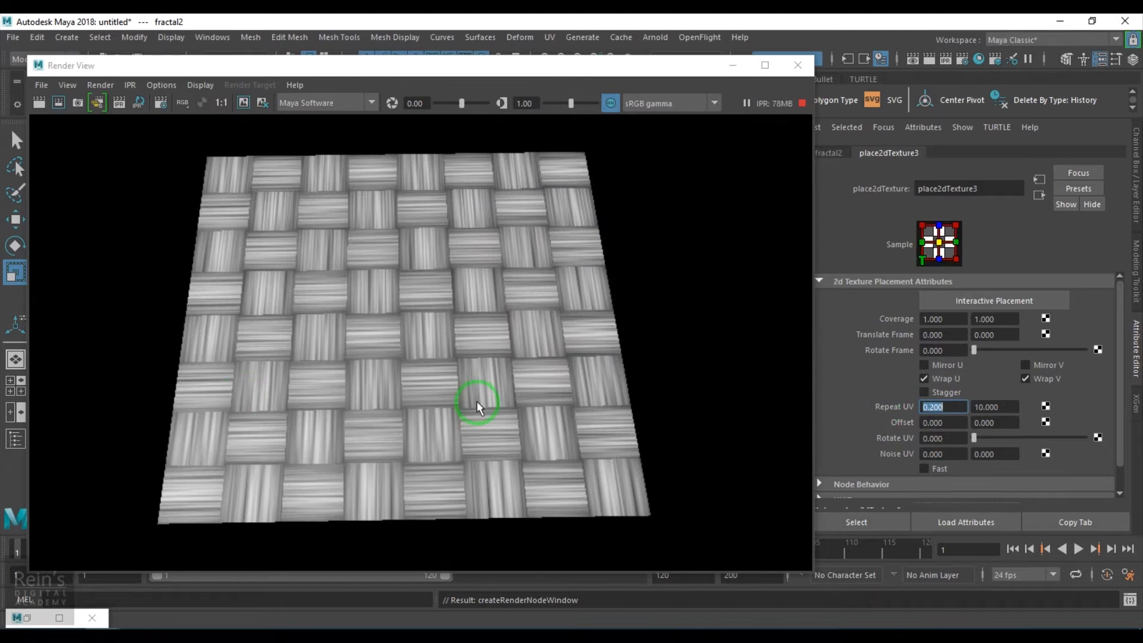
# - Inspect the woven fibre pattern in the live render and return to the cloth1 attributes
pyautogui.scroll(4, 476, 402)
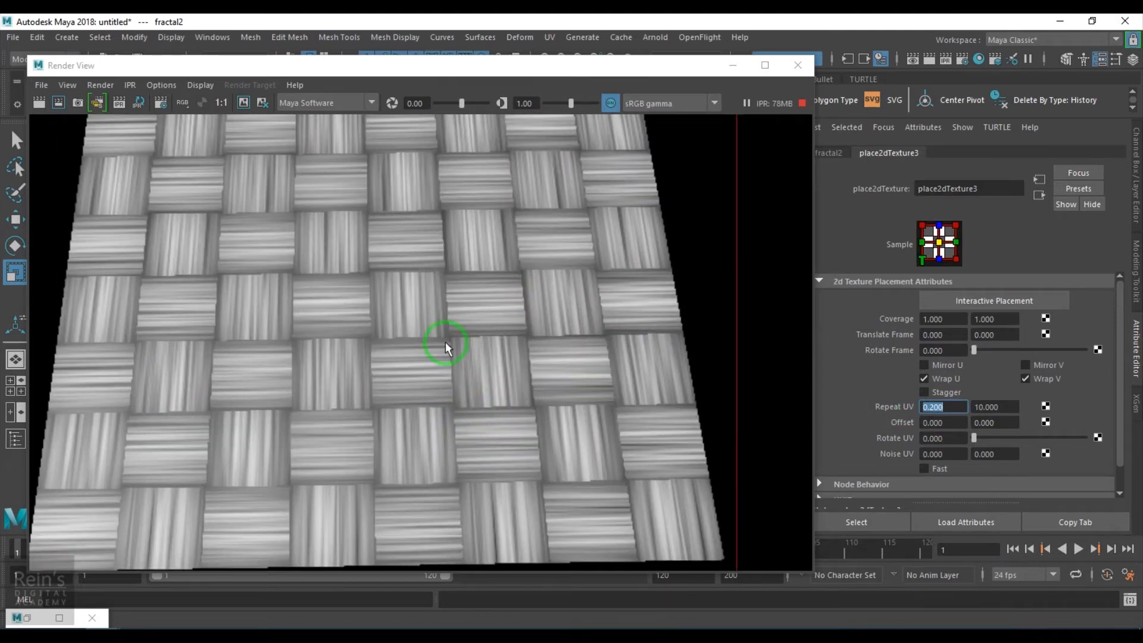
pyautogui.scroll(-3, 446, 343)
pyautogui.scroll(5, 445, 348)
pyautogui.scroll(-3, 445, 348)
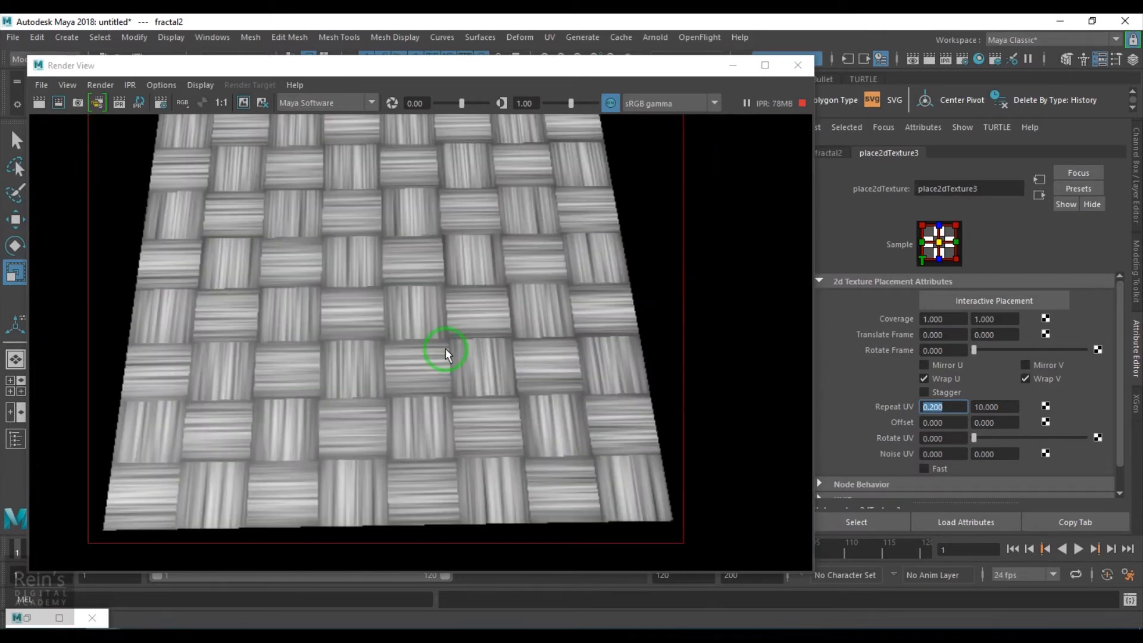
pyautogui.click(1038, 195)
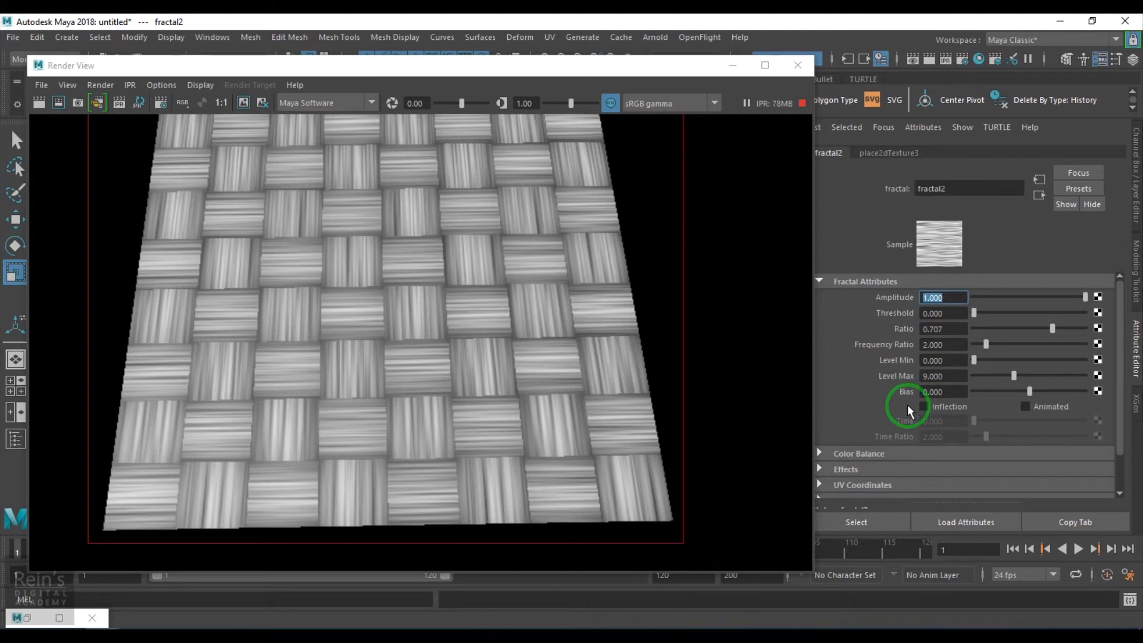
pyautogui.click(1039, 195)
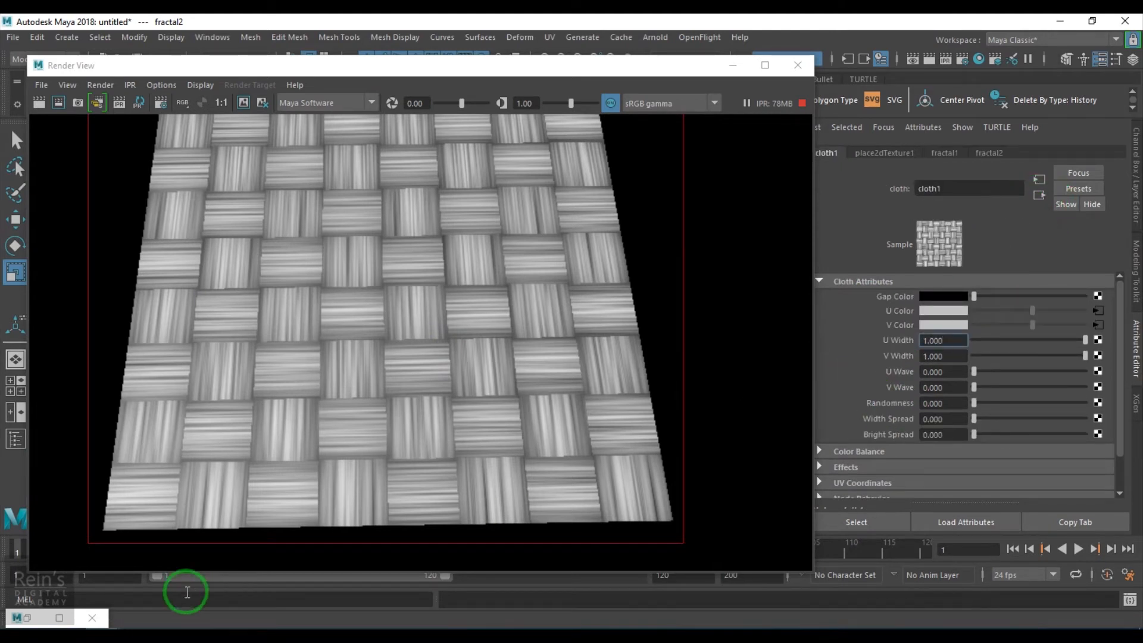
# - Restore the Hypershade window and move it so the whole blinn1 shading network can be examined
pyautogui.click(17, 618)
pyautogui.click(27, 618)
pyautogui.click(27, 618)
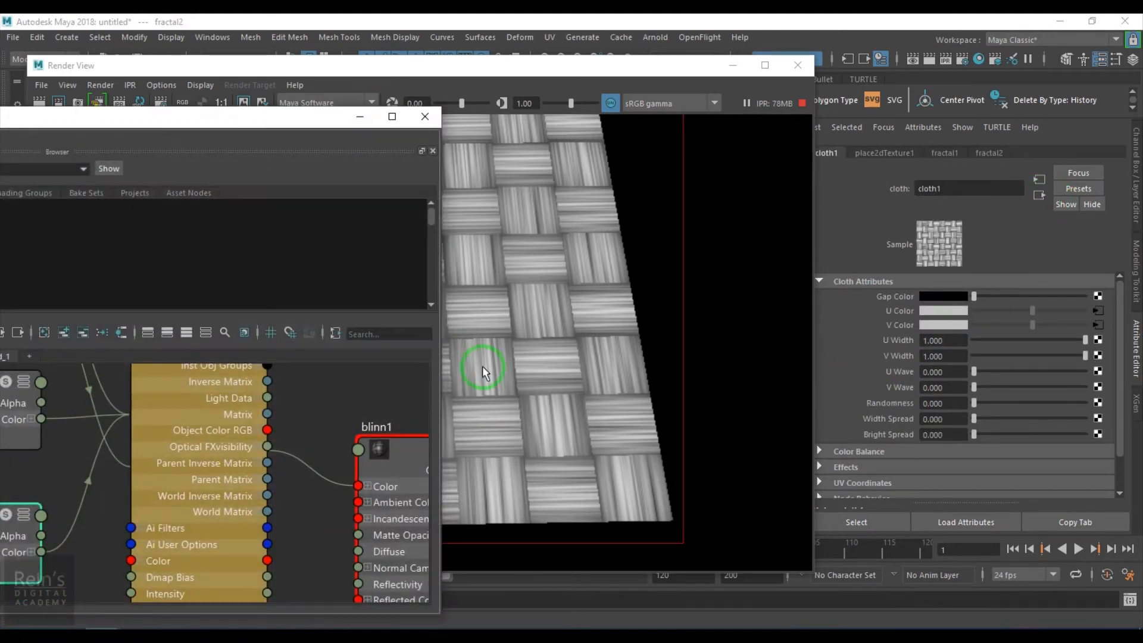
pyautogui.moveTo(293, 120); pyautogui.dragTo(845, 56)
pyautogui.scroll(-5, 804, 381)
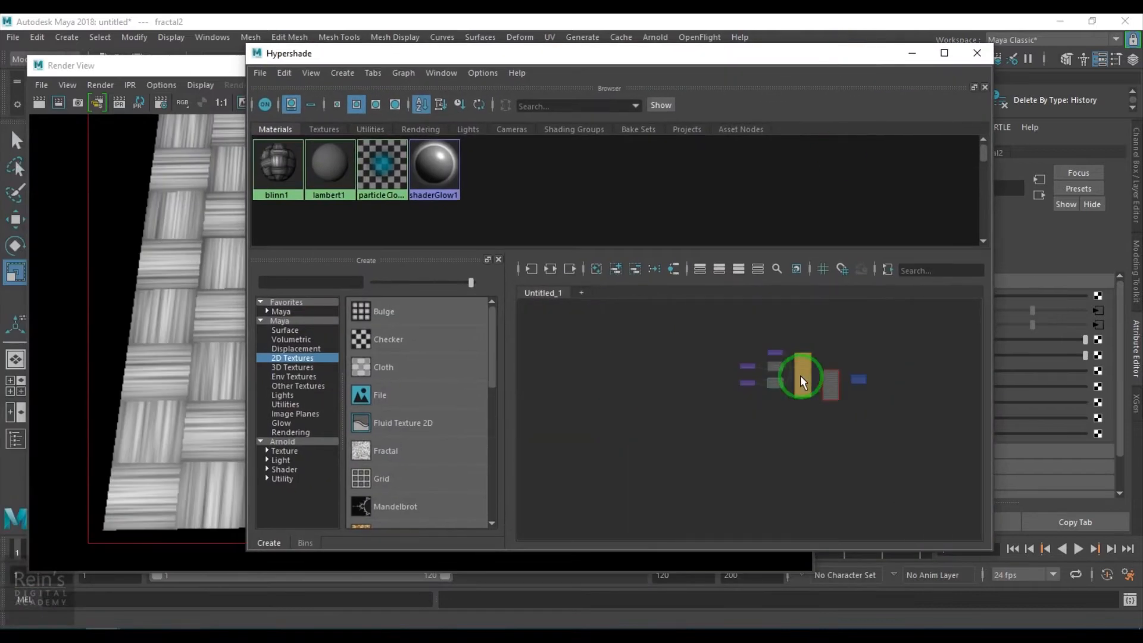
pyautogui.scroll(5, 803, 380)
pyautogui.scroll(-1, 877, 499)
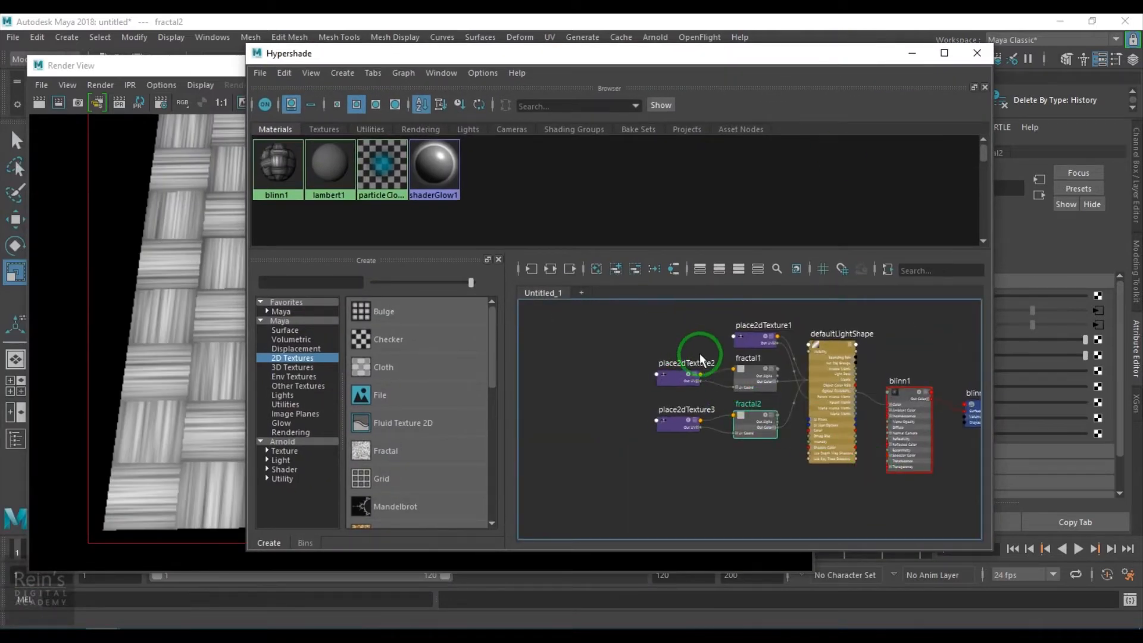
# - Rearrange the shading network, moving the default light node aside and separating the cloth and fractal nodes from blinn1
pyautogui.scroll(-2, 820, 393)
pyautogui.keyDown('alt'); pyautogui.moveTo(808, 431); pyautogui.dragTo(747, 430, button='middle'); pyautogui.keyUp('alt')
pyautogui.moveTo(768, 381); pyautogui.dragTo(914, 352)
pyautogui.moveTo(736, 475); pyautogui.dragTo(737, 475)
pyautogui.moveTo(728, 405); pyautogui.dragTo(663, 408)
pyautogui.scroll(5, 720, 440)
pyautogui.keyDown('alt'); pyautogui.moveTo(718, 419); pyautogui.dragTo(689, 445, button='middle'); pyautogui.keyUp('alt')
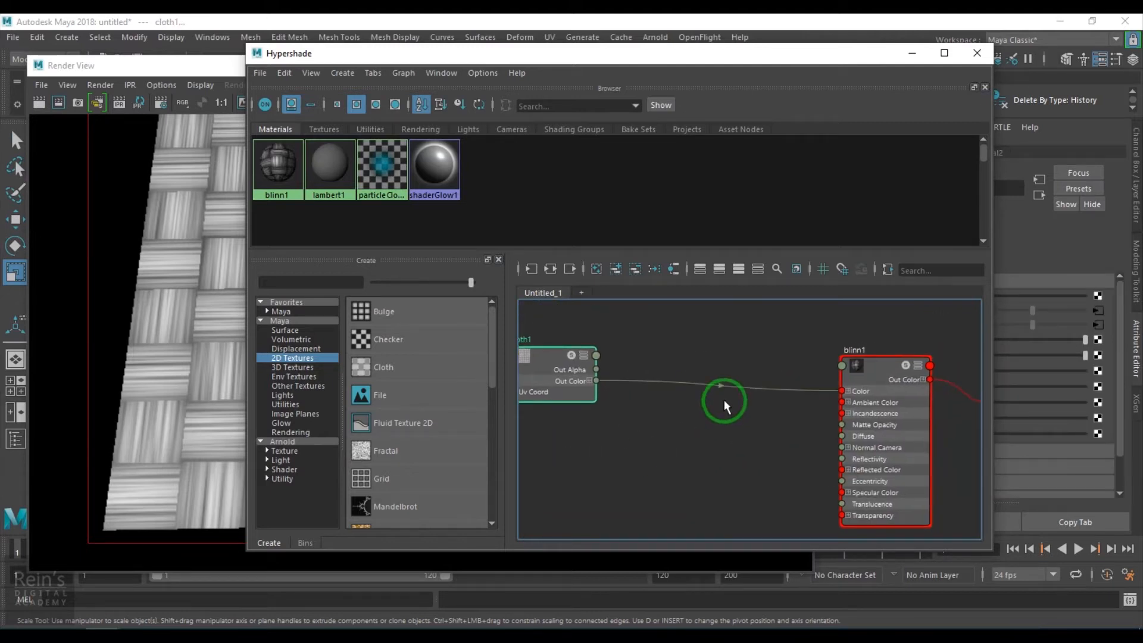
pyautogui.scroll(-2, 720, 405)
pyautogui.keyDown('alt'); pyautogui.moveTo(683, 439); pyautogui.dragTo(784, 441, button='middle'); pyautogui.keyUp('alt')
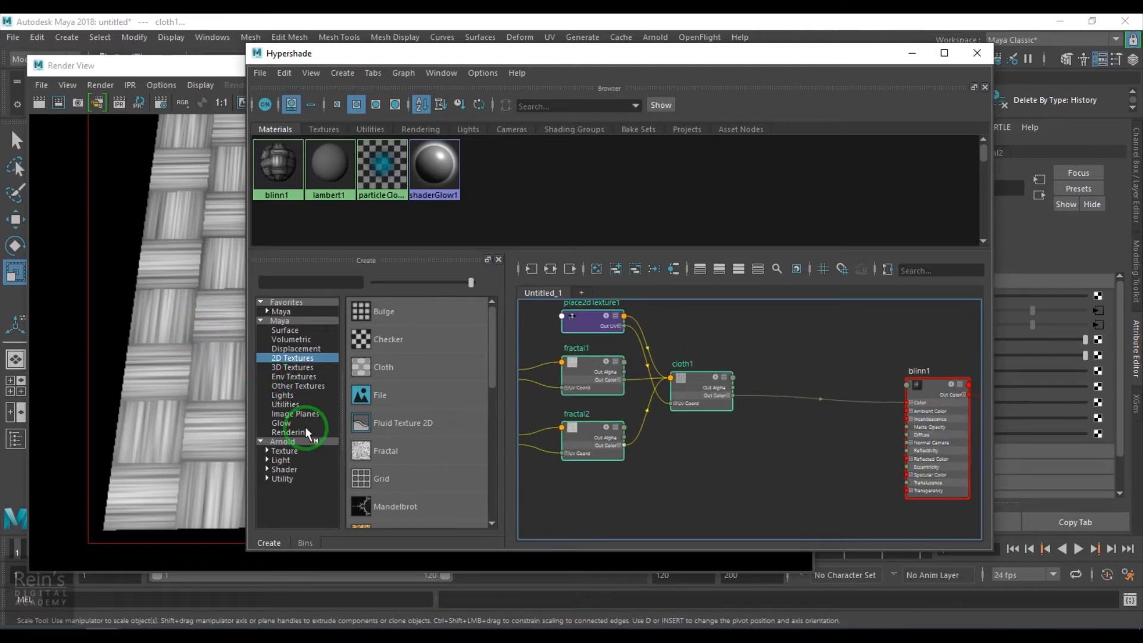
# - Create a Remap Color utility node and place it between the cloth1 and blinn1 nodes
pyautogui.click(296, 405)
pyautogui.scroll(-10, 429, 443)
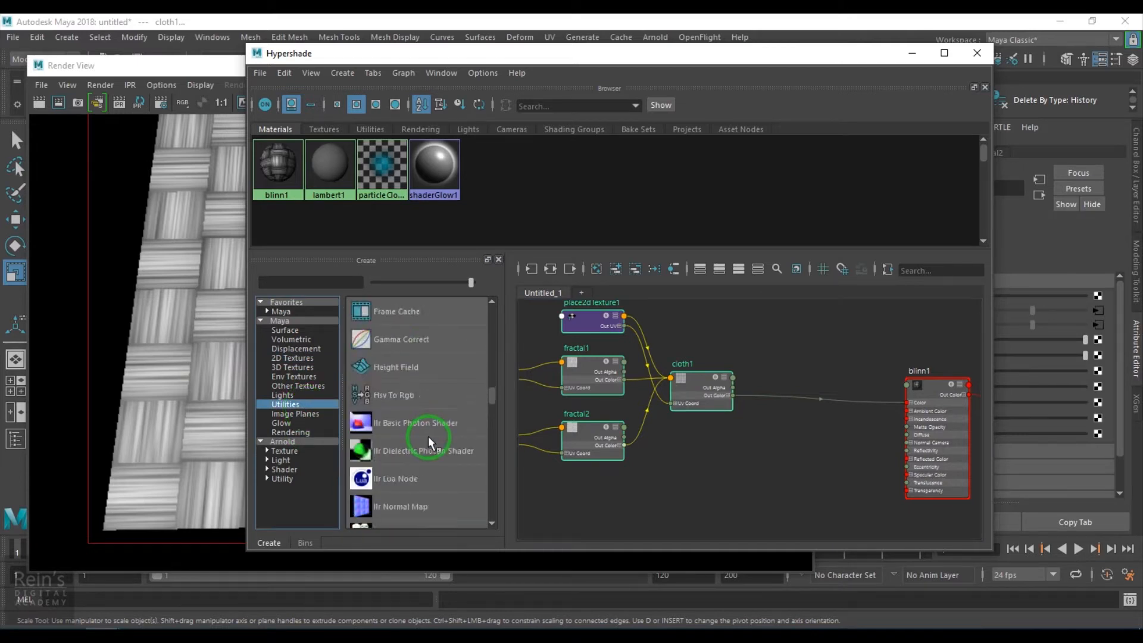
pyautogui.scroll(-2, 429, 439)
pyautogui.moveTo(495, 409); pyautogui.dragTo(495, 423)
pyautogui.scroll(-5, 494, 423)
pyautogui.click(468, 504)
pyautogui.moveTo(812, 410); pyautogui.dragTo(806, 421)
pyautogui.moveTo(816, 53); pyautogui.dragTo(528, 61)
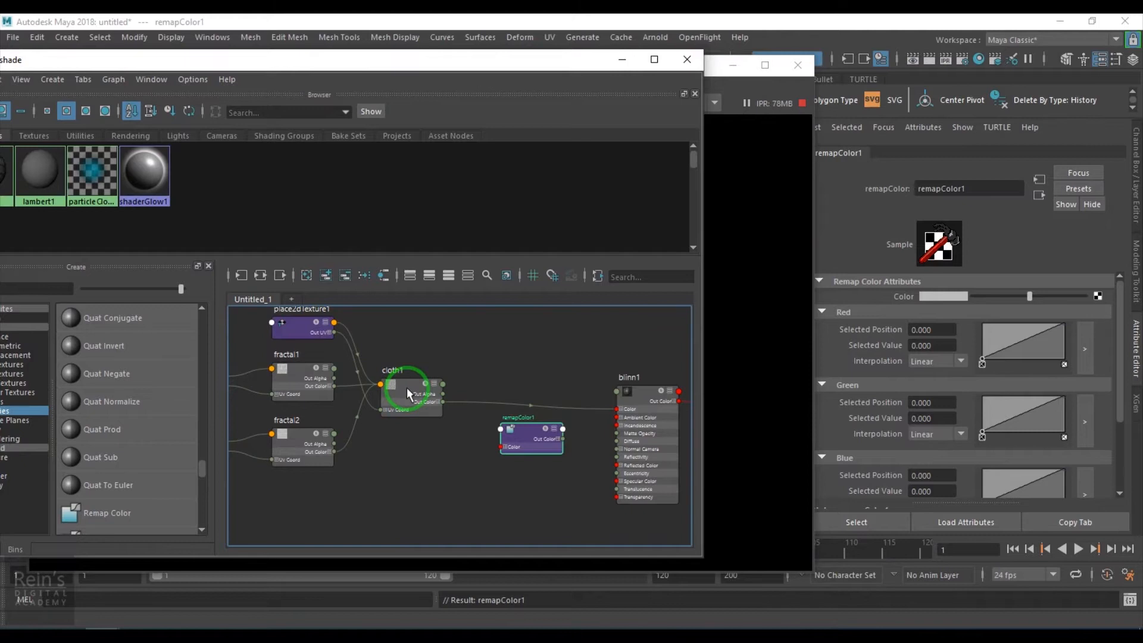
# - Connect cloth1's Out Color to the Remap Color node's Color input, and that node's Out Color to blinn1's Color
pyautogui.moveTo(491, 454); pyautogui.dragTo(502, 445)
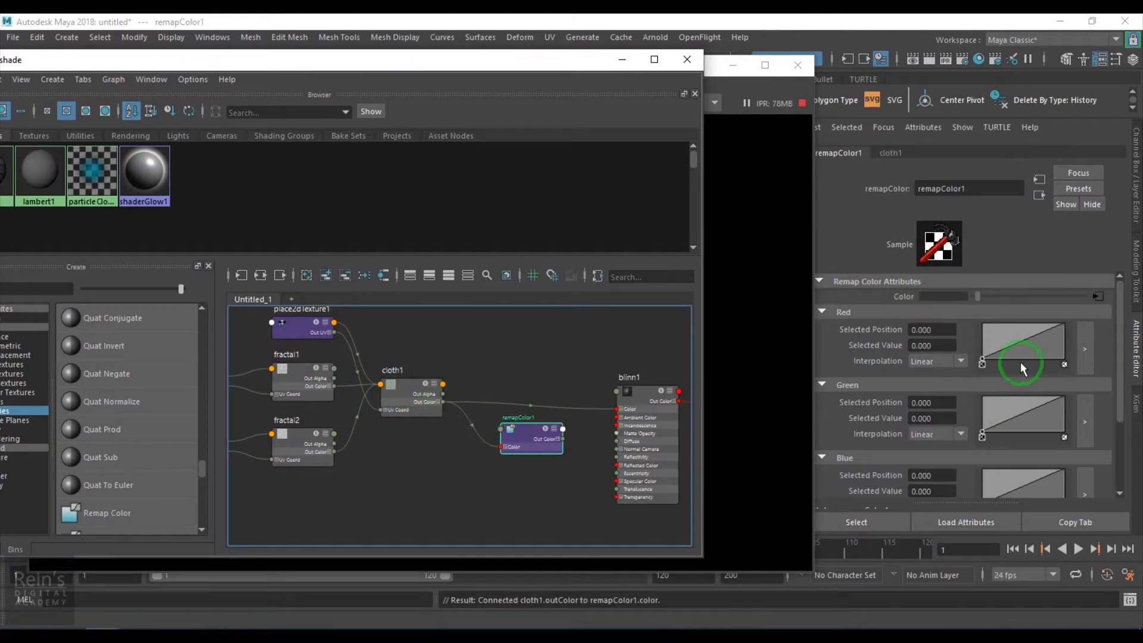
pyautogui.keyDown('alt'); pyautogui.moveTo(387, 476); pyautogui.dragTo(343, 479, button='middle'); pyautogui.keyUp('alt')
pyautogui.scroll(5, 466, 467)
pyautogui.keyDown('alt'); pyautogui.moveTo(584, 447); pyautogui.dragTo(138, 523, button='middle'); pyautogui.keyUp('alt')
pyautogui.scroll(-2, 249, 486)
pyautogui.scroll(-3, 309, 462)
pyautogui.keyDown('alt'); pyautogui.moveTo(310, 462); pyautogui.dragTo(419, 438, button='middle'); pyautogui.keyUp('alt')
pyautogui.scroll(6, 418, 437)
pyautogui.scroll(-2, 398, 446)
pyautogui.moveTo(294, 445); pyautogui.dragTo(447, 362)
pyautogui.scroll(-3, 352, 452)
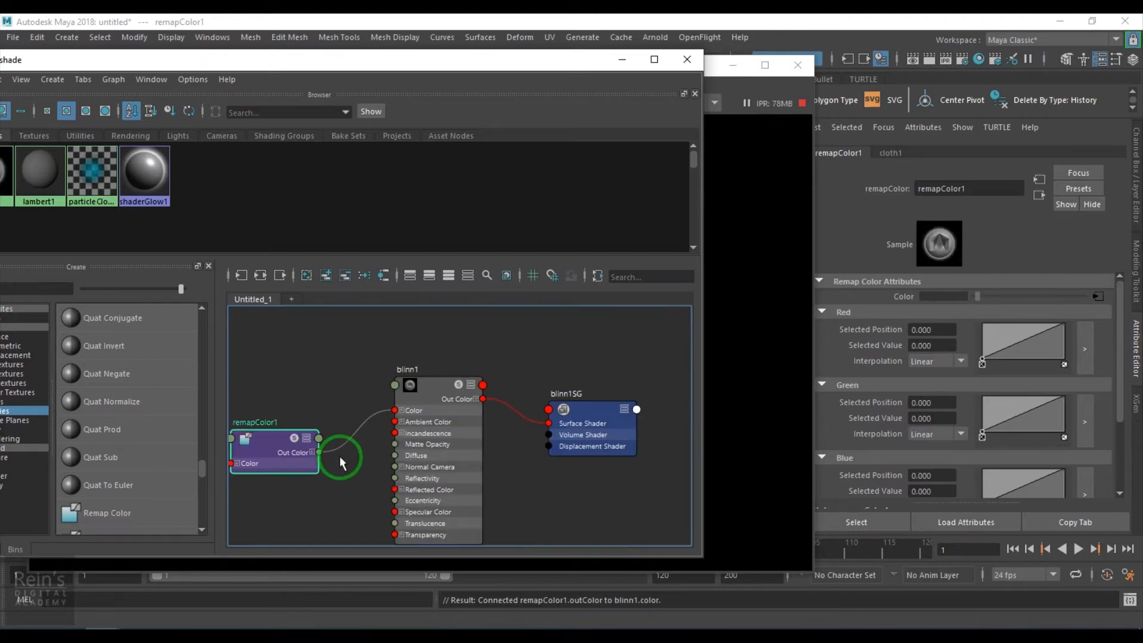
# - Minimize the Hypershade and lower the end points of the Remap Color node's Green and Blue curves to 0
pyautogui.click(622, 60)
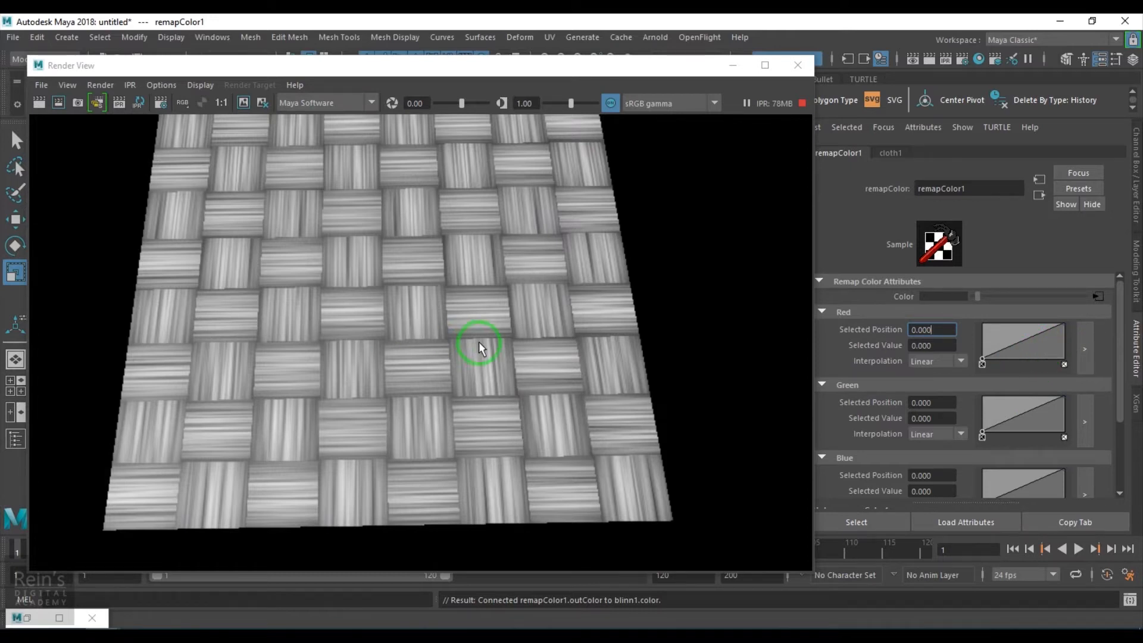
pyautogui.scroll(5, 479, 343)
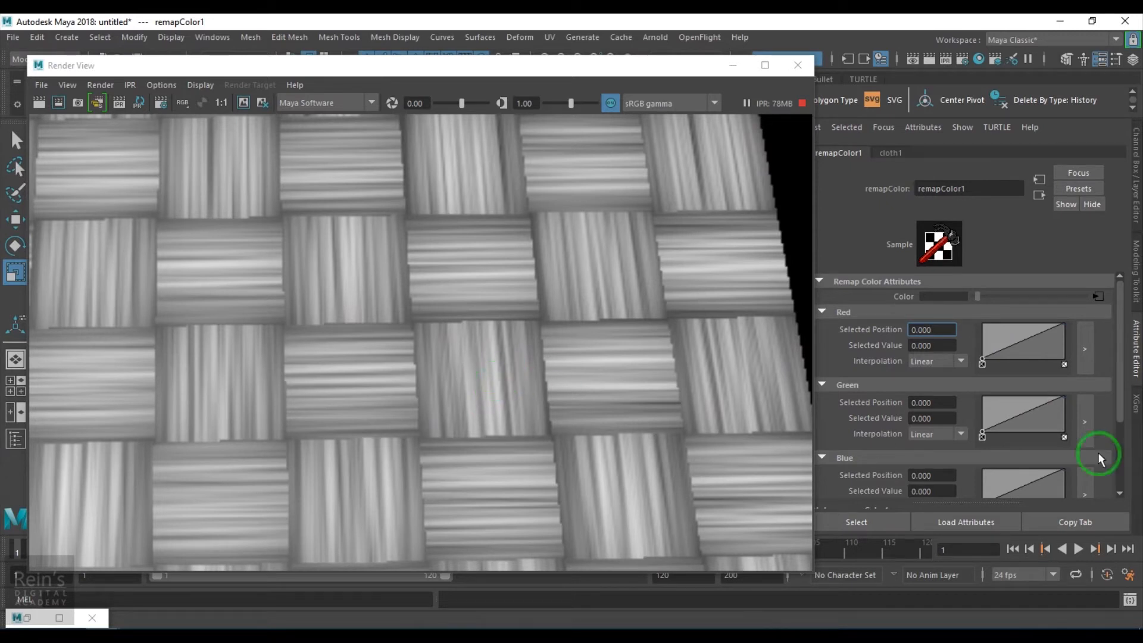
pyautogui.scroll(-2, 1060, 393)
pyautogui.moveTo(1065, 353); pyautogui.dragTo(1070, 461)
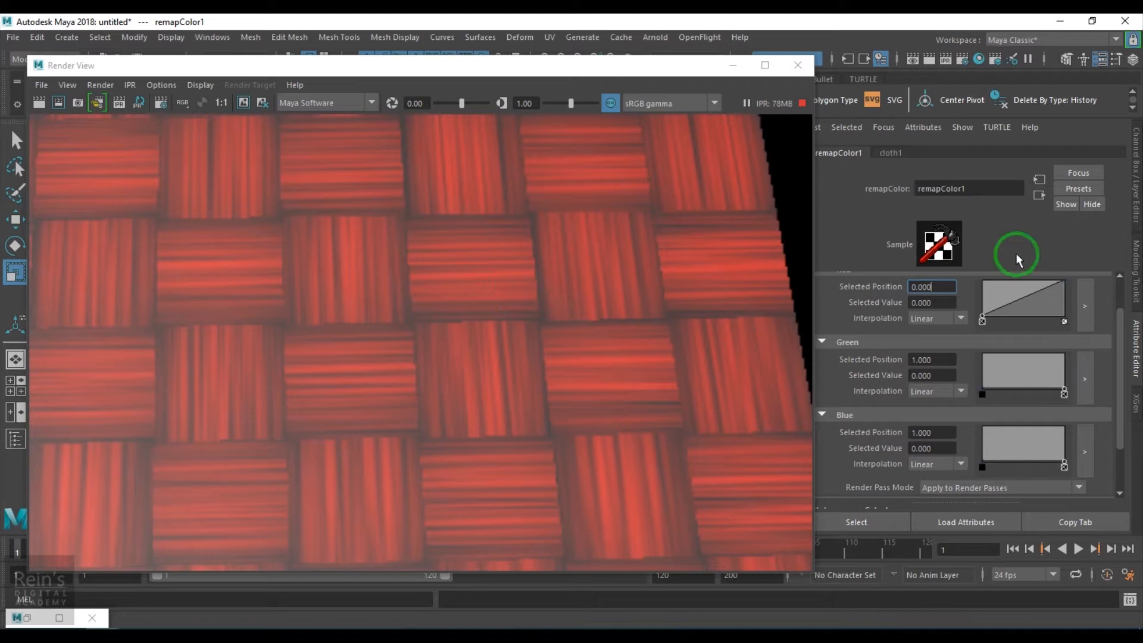
# - Set the blinn1 material's Specular Color to black
pyautogui.click(1039, 195)
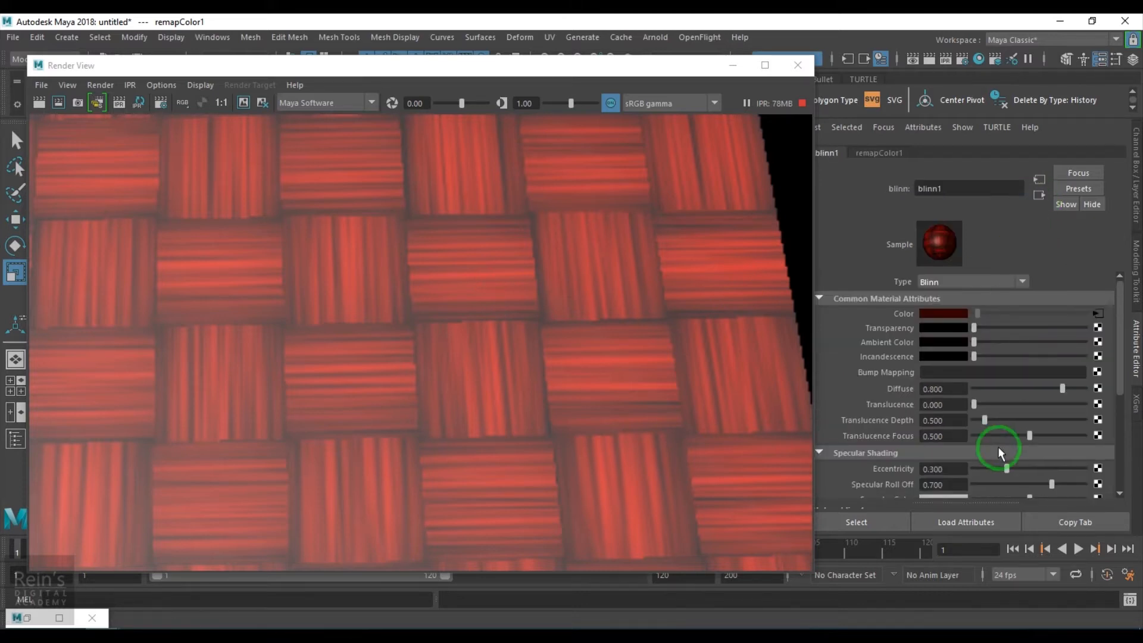
pyautogui.scroll(-4, 1000, 444)
pyautogui.moveTo(1029, 413); pyautogui.dragTo(860, 413)
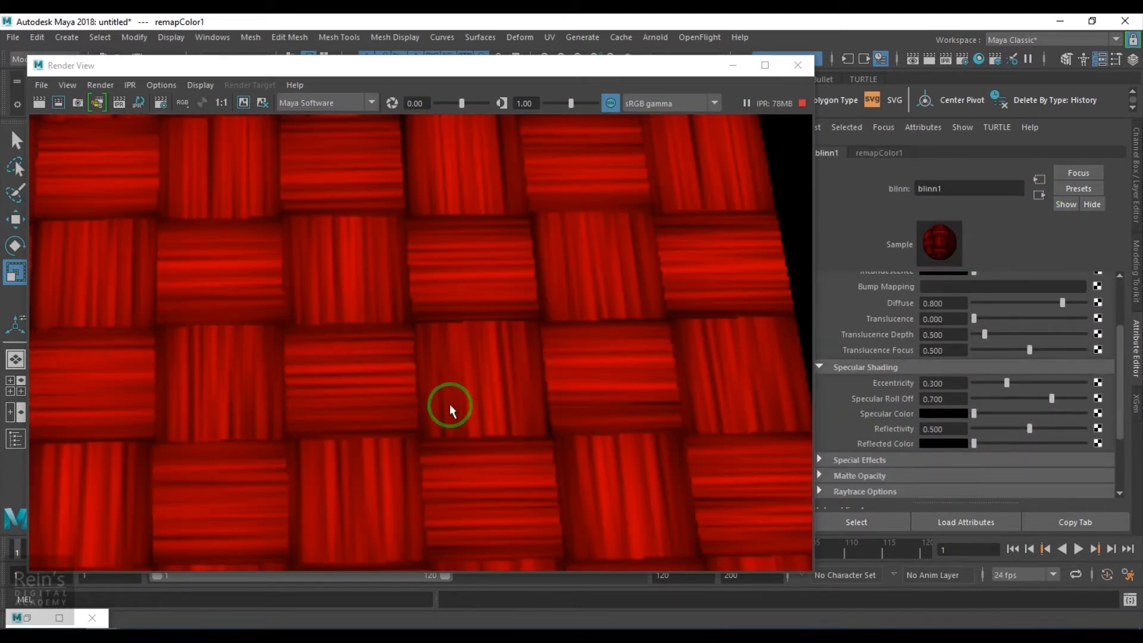
# - Open the Remap Color node feeding blinn1's Color and raise the Green curve's start to 1.000, with a steep falloff to 0
pyautogui.scroll(-2, 449, 404)
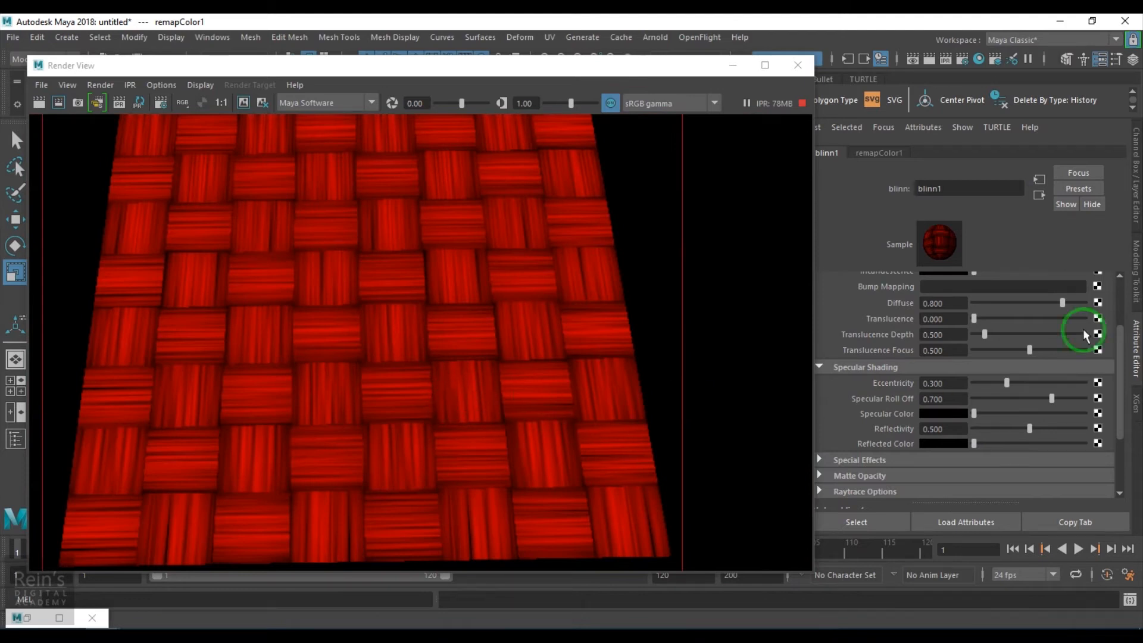
pyautogui.scroll(3, 1086, 348)
pyautogui.click(1097, 307)
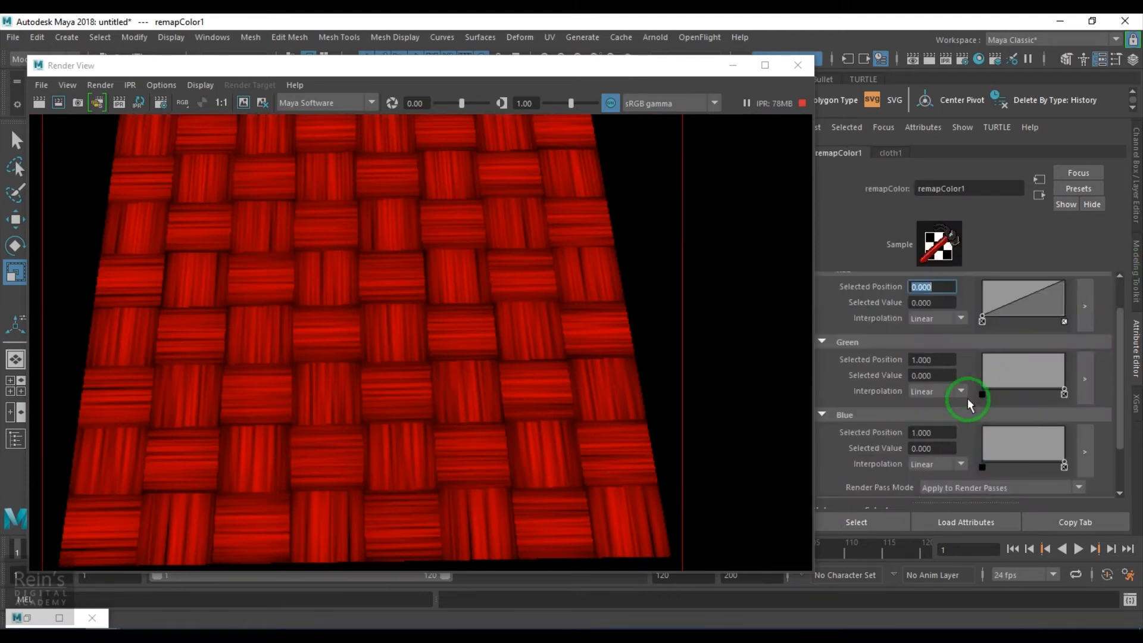
pyautogui.scroll(3, 417, 405)
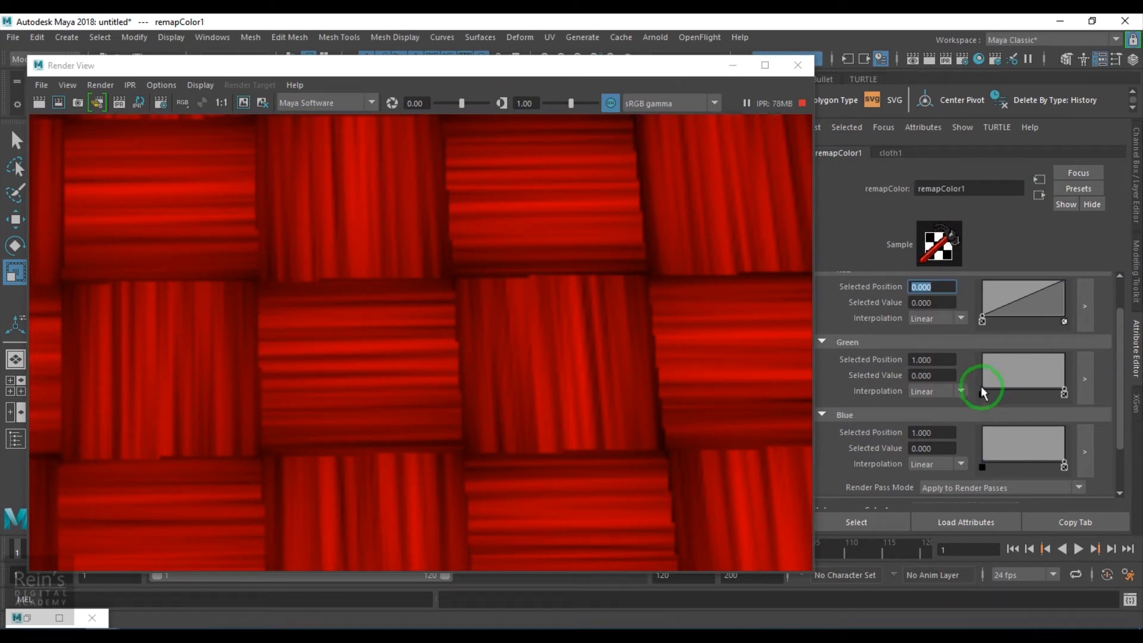
pyautogui.moveTo(982, 395); pyautogui.dragTo(981, 351)
pyautogui.scroll(-5, 410, 398)
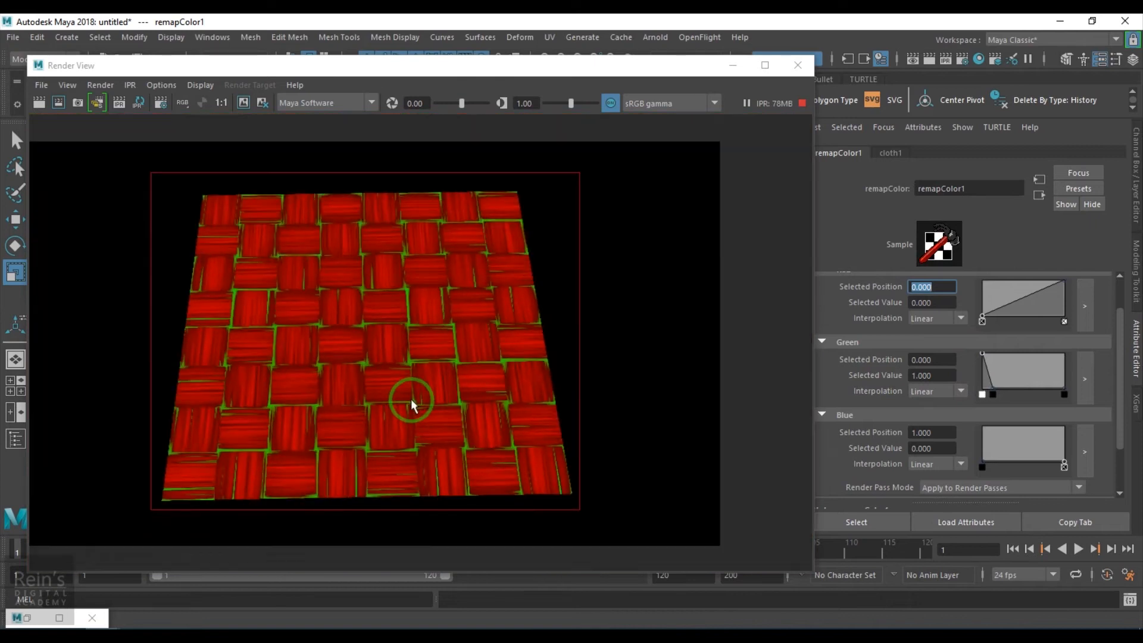
# - Add a peak to the Blue curve at position 0.487 and value 0.460, bounded by zero-value points including one at 0.713
pyautogui.scroll(5, 411, 399)
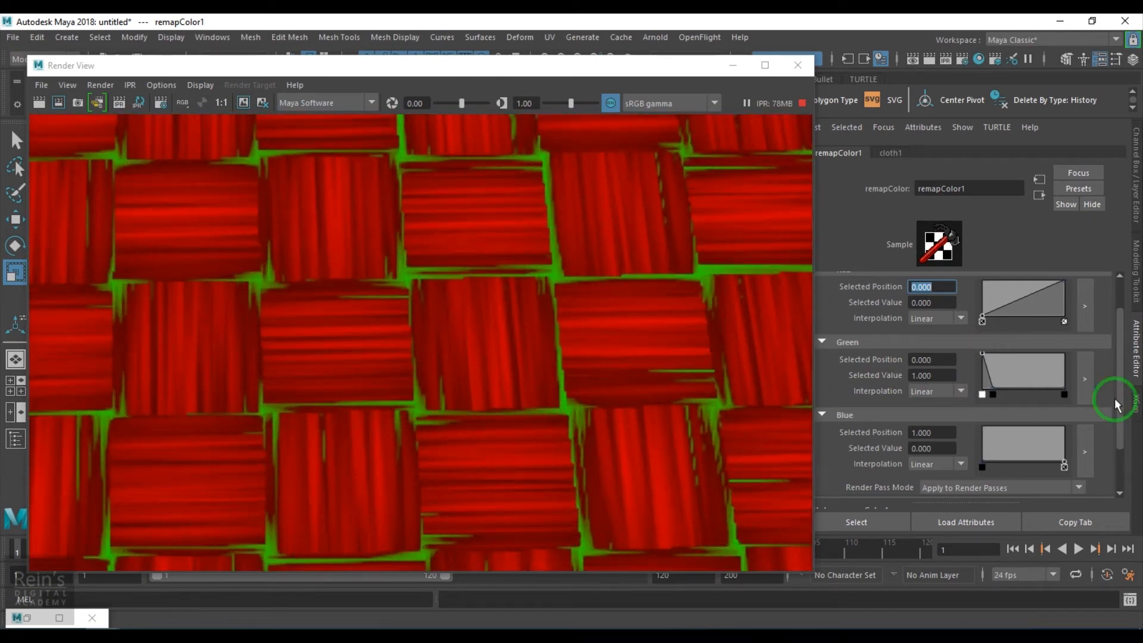
pyautogui.click(1019, 460)
pyautogui.moveTo(1020, 465); pyautogui.dragTo(1023, 444)
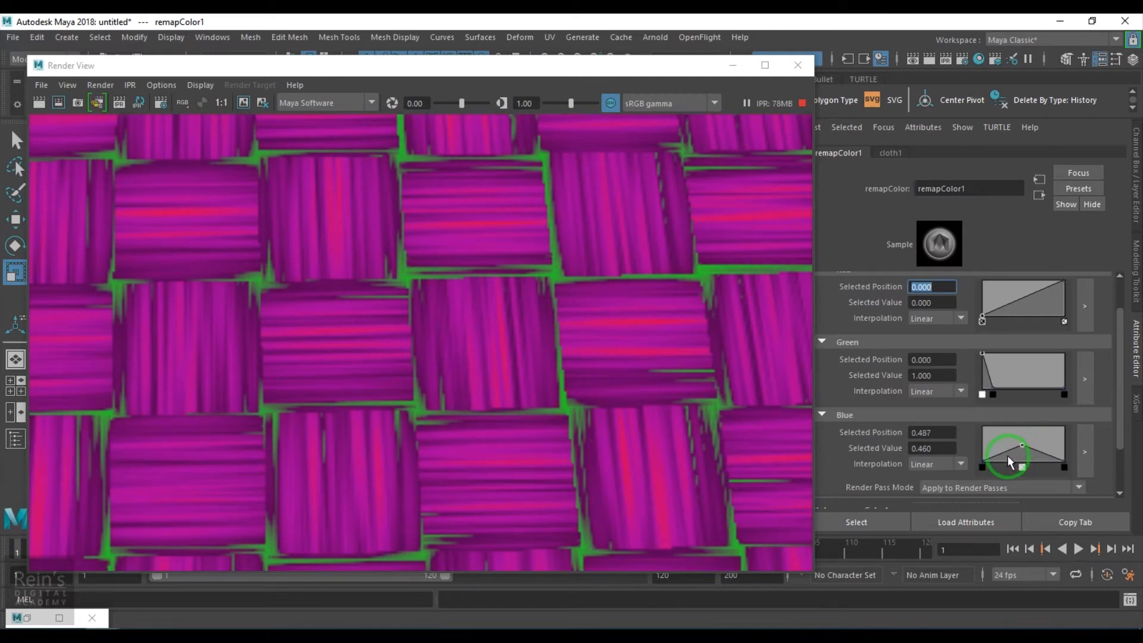
pyautogui.click(1042, 457)
pyautogui.moveTo(1041, 457); pyautogui.dragTo(1041, 466)
# - Raise the Blue curve's middle peak to a value of 0.880 at position 0.487
pyautogui.scroll(-6, 417, 400)
pyautogui.scroll(2, 431, 398)
pyautogui.scroll(-3, 432, 398)
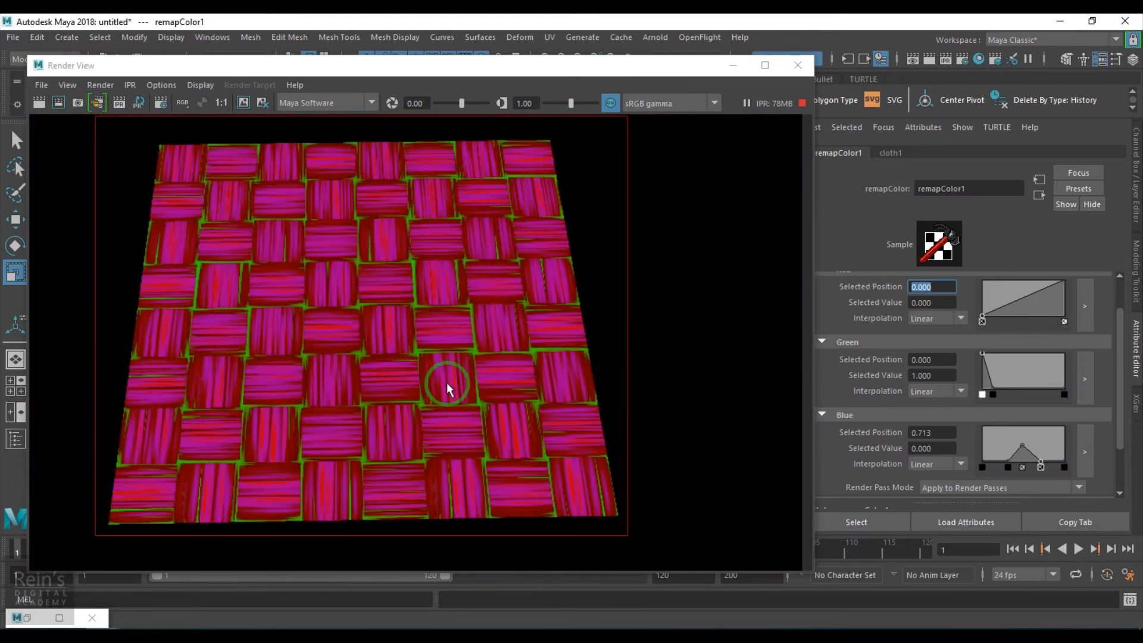
pyautogui.scroll(3, 446, 383)
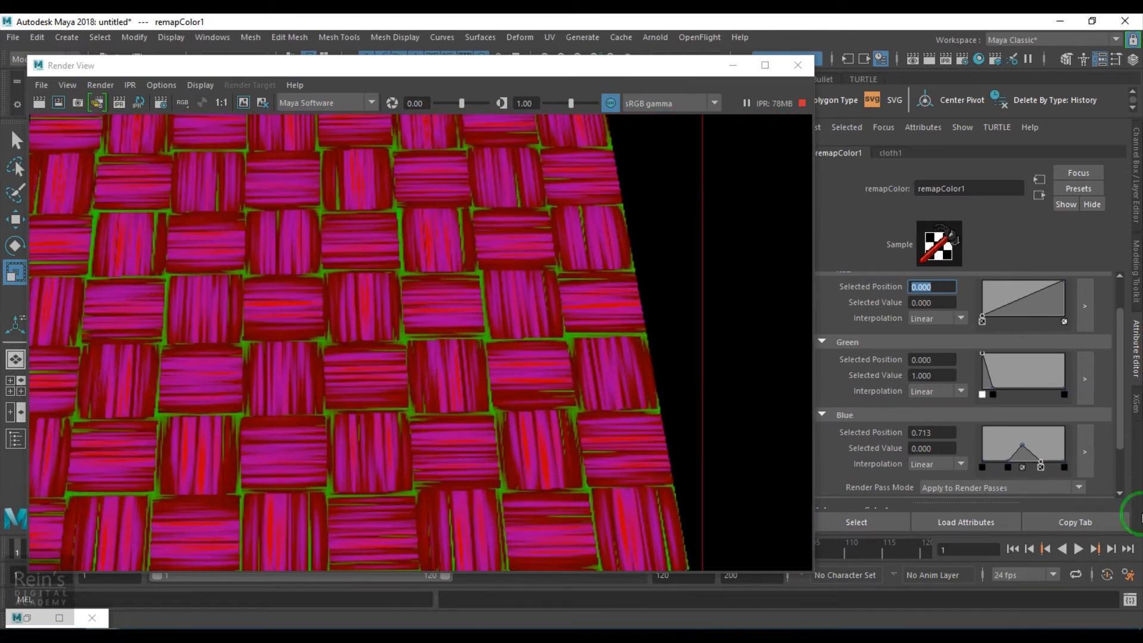
pyautogui.moveTo(1020, 442); pyautogui.dragTo(1022, 428)
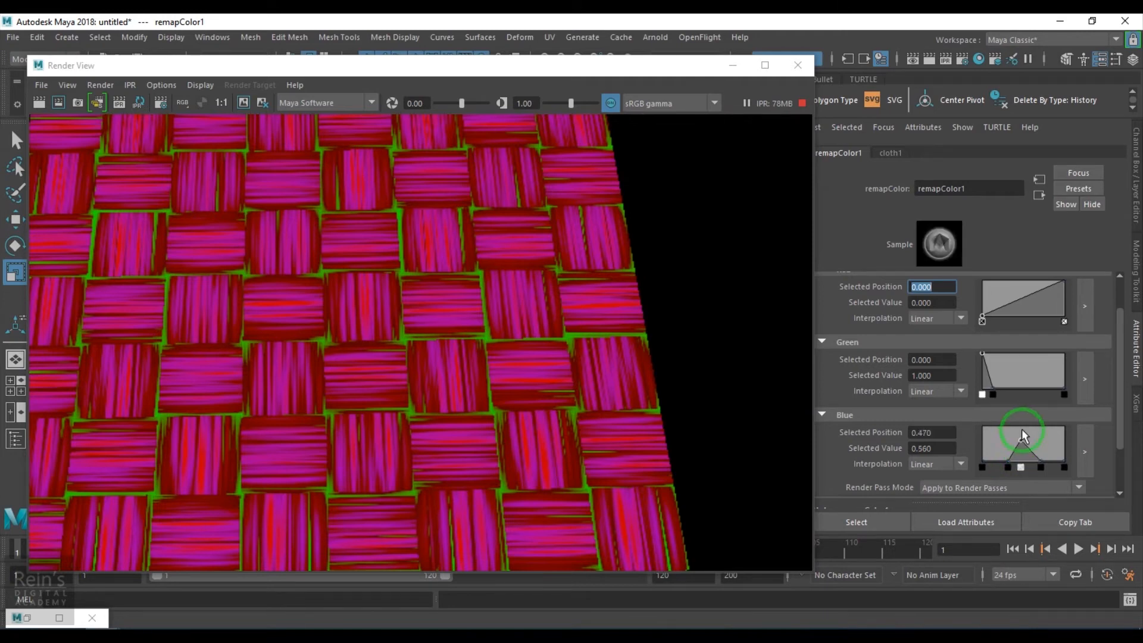
# - Try a Red curve point at position 0.530 with value 0.460 and remove it
pyautogui.moveTo(1037, 301)
pyautogui.mouseDown()
pyautogui.moveTo(1034, 318)
pyautogui.moveTo(1025, 298)
pyautogui.mouseUp()
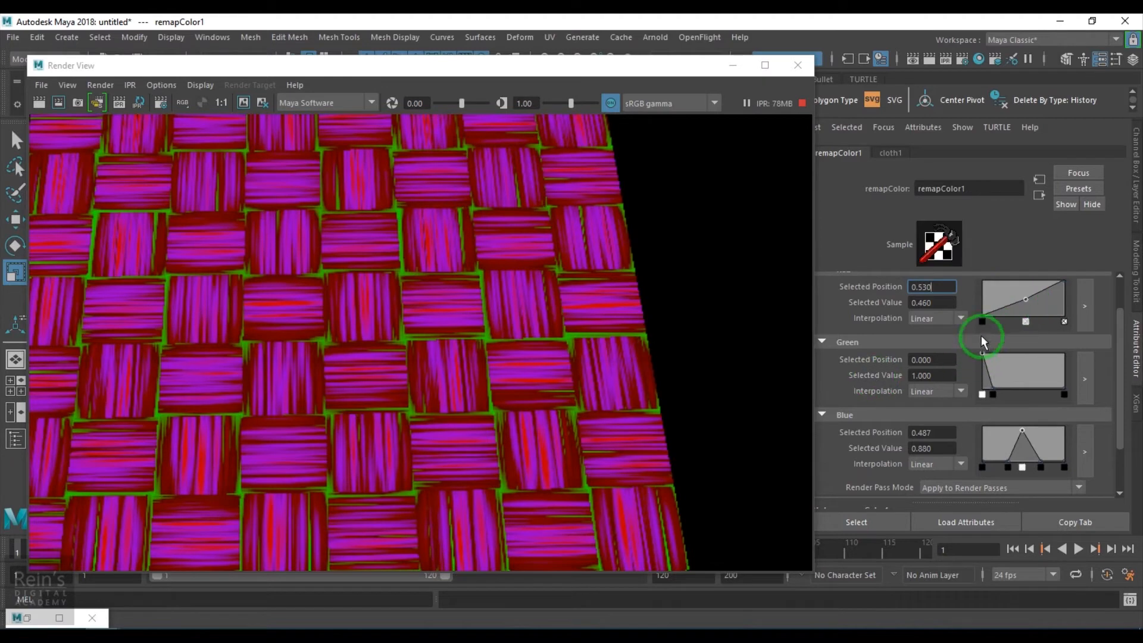
pyautogui.click(1025, 322)
# - Remove the extra points from the Green and Blue curves and make both rise linearly from 0 to 1
pyautogui.click(990, 393)
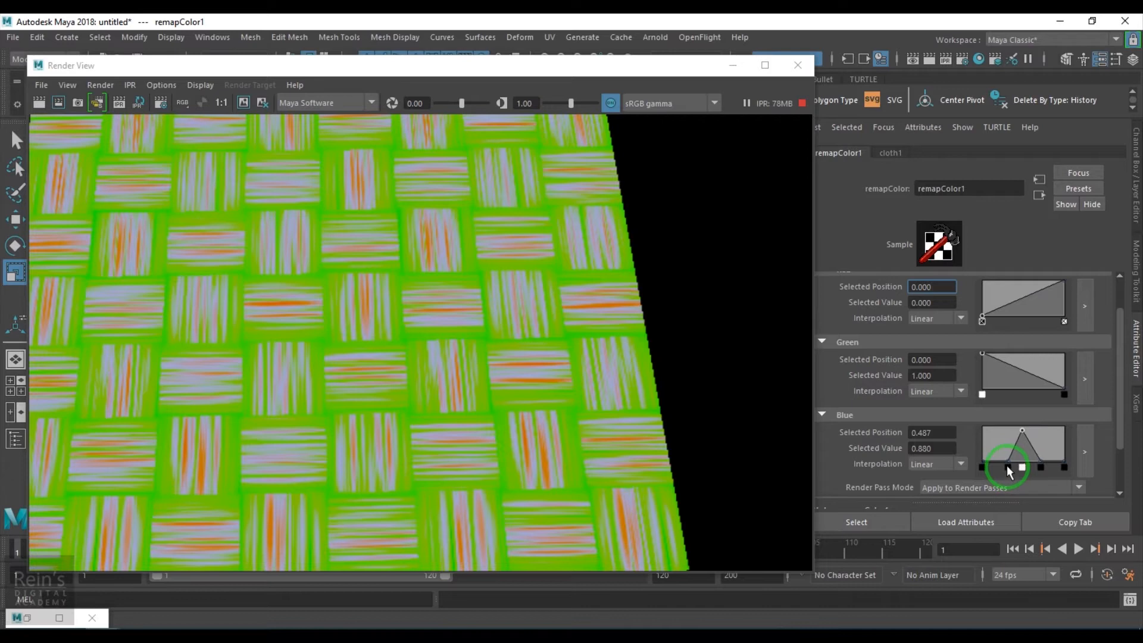
pyautogui.click(1008, 467)
pyautogui.moveTo(1041, 468); pyautogui.dragTo(1065, 467)
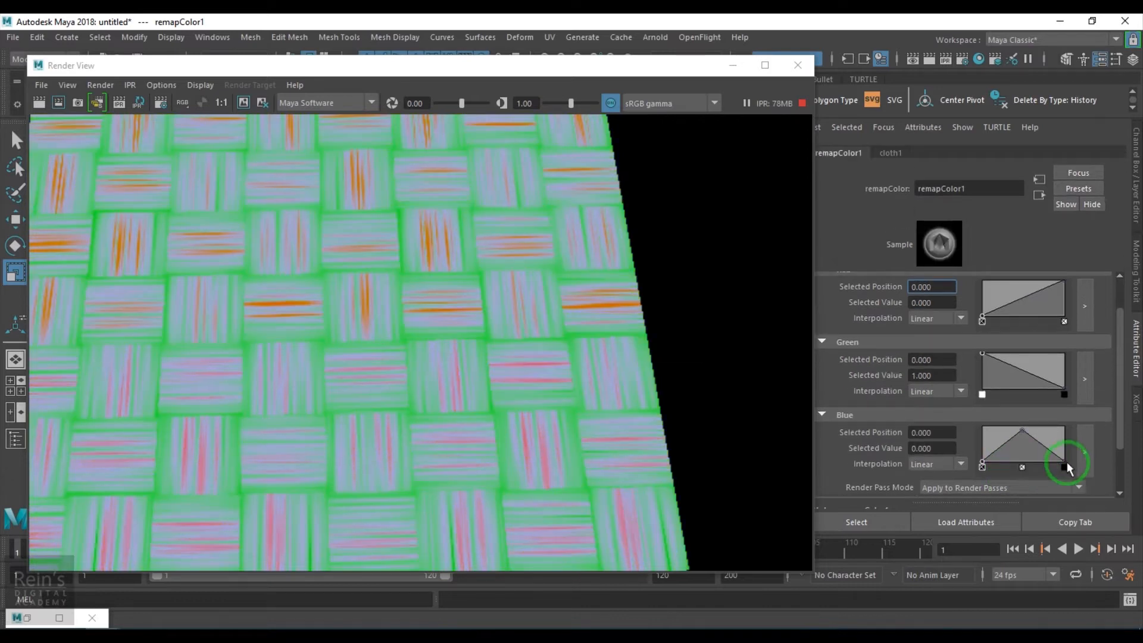
pyautogui.click(1062, 468)
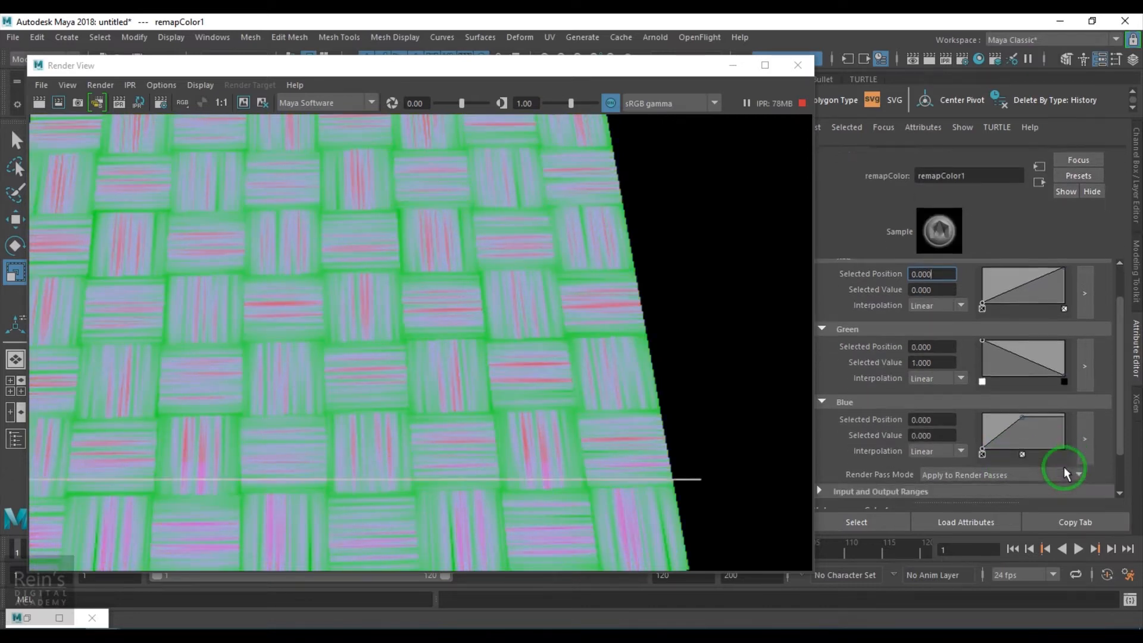
pyautogui.moveTo(1020, 430); pyautogui.dragTo(958, 404)
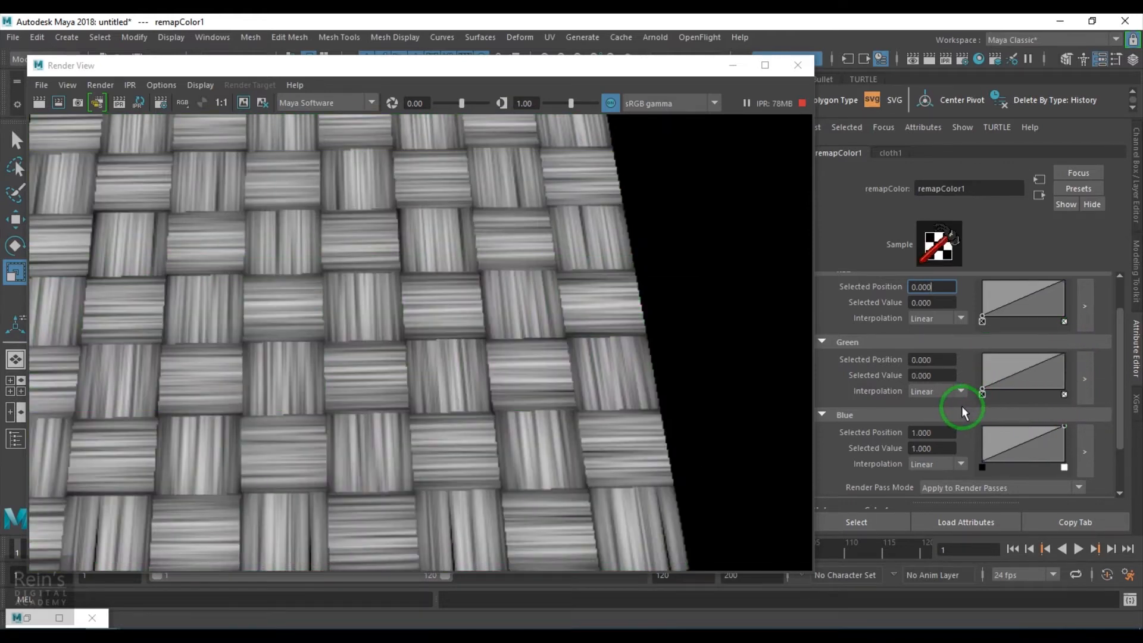
# - Try a Green curve point at position 0.600 with value 0.140 and remove it
pyautogui.moveTo(1027, 370); pyautogui.dragTo(1031, 385)
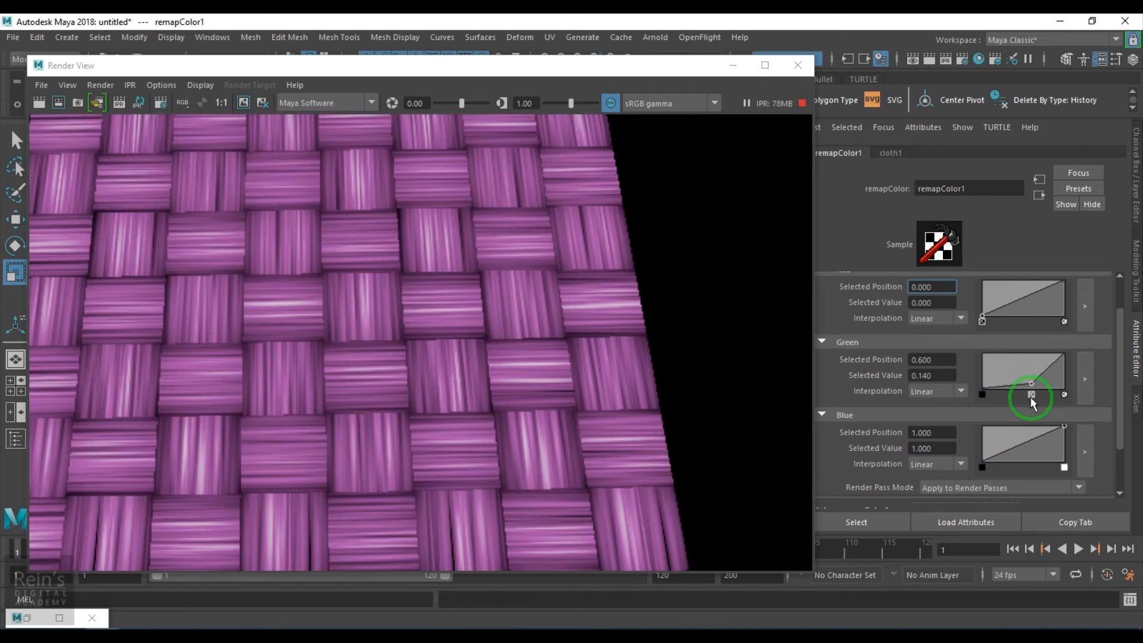
pyautogui.click(1031, 395)
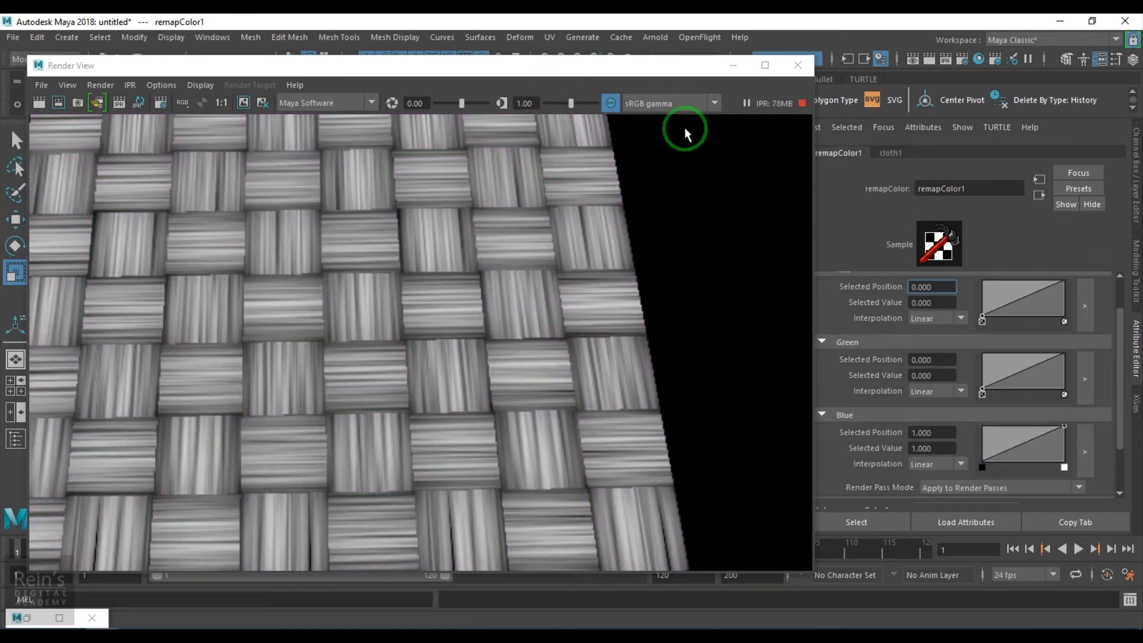
# - Restore the Hypershade, select the cloth1 node to show its attributes, and minimize the Hypershade again
pyautogui.click(1040, 196)
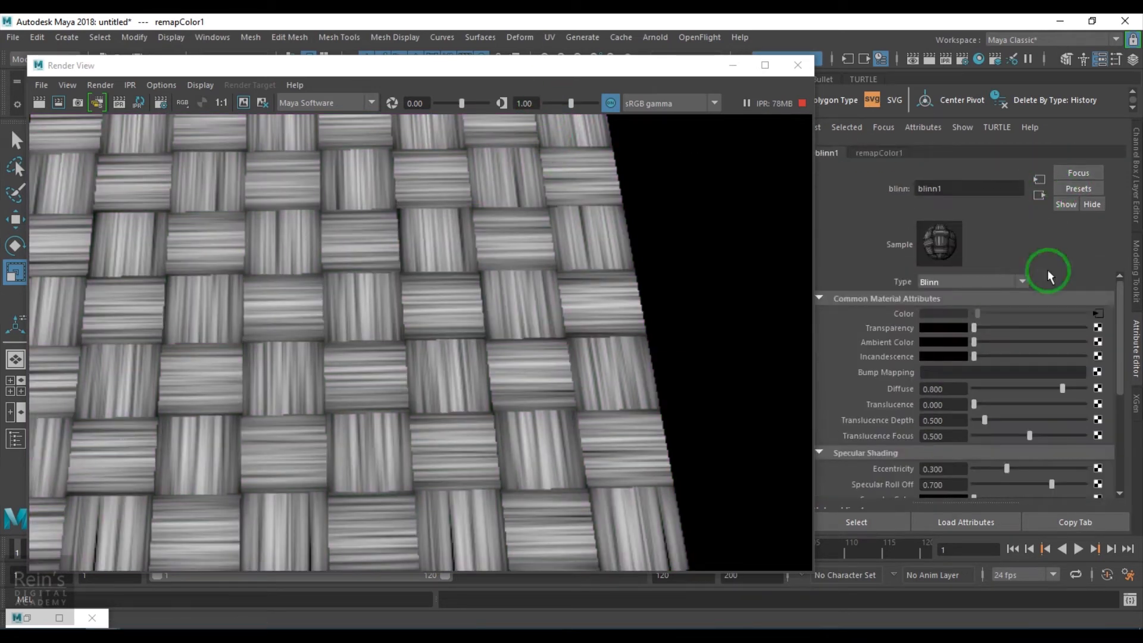
pyautogui.click(1103, 315)
pyautogui.click(1040, 196)
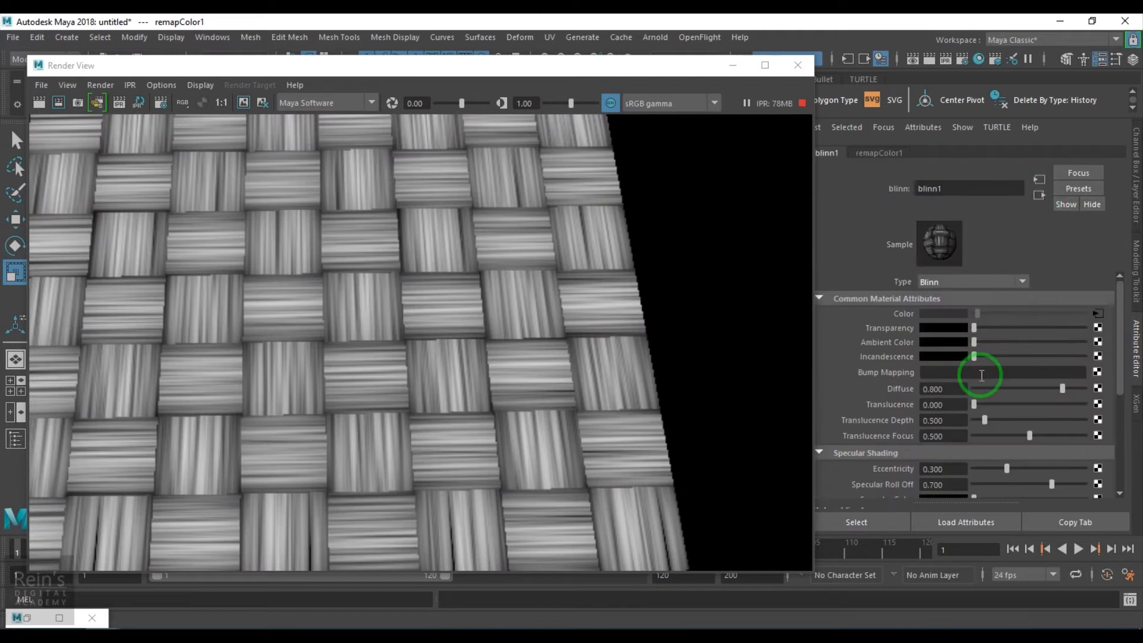
pyautogui.click(27, 619)
pyautogui.keyDown('alt'); pyautogui.moveTo(527, 452); pyautogui.dragTo(639, 436, button='middle'); pyautogui.keyUp('alt')
pyautogui.keyDown('alt'); pyautogui.moveTo(410, 474); pyautogui.dragTo(559, 491, button='middle'); pyautogui.keyUp('alt')
pyautogui.click(355, 398)
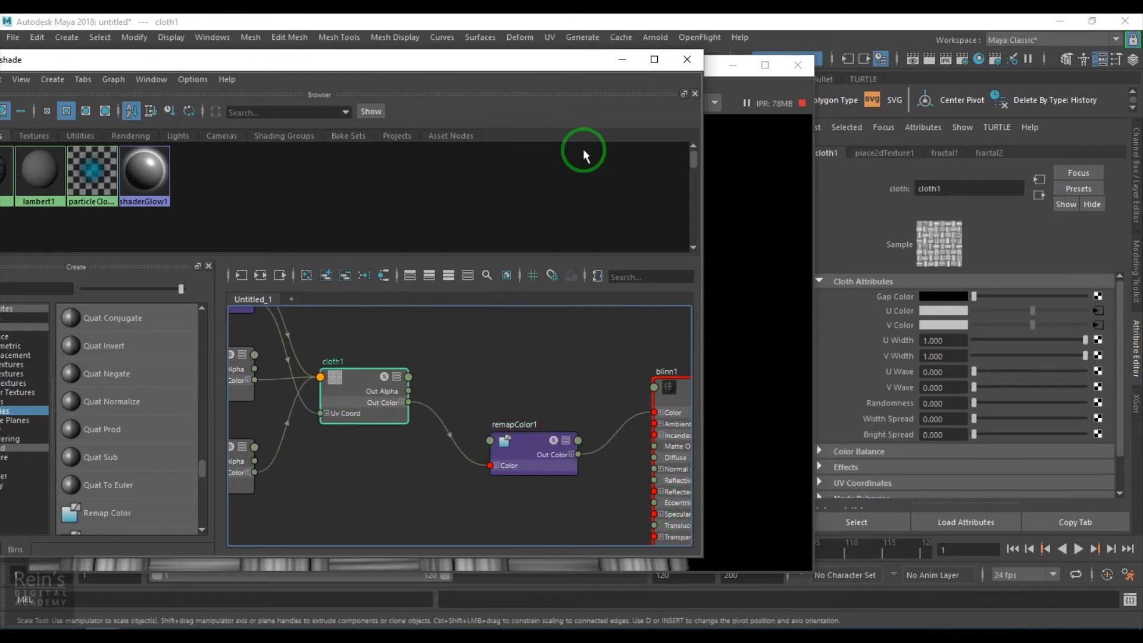
pyautogui.click(622, 61)
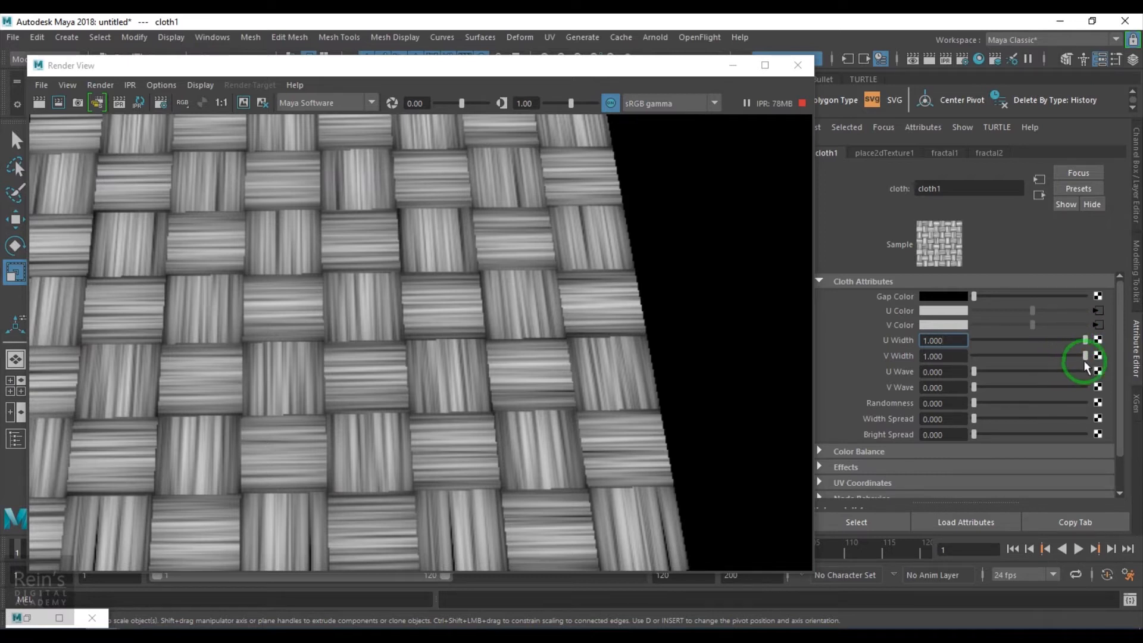
# - Map a Fractal texture to cloth1's U Width and expand the fractal's Color Balance settings
pyautogui.click(1097, 340)
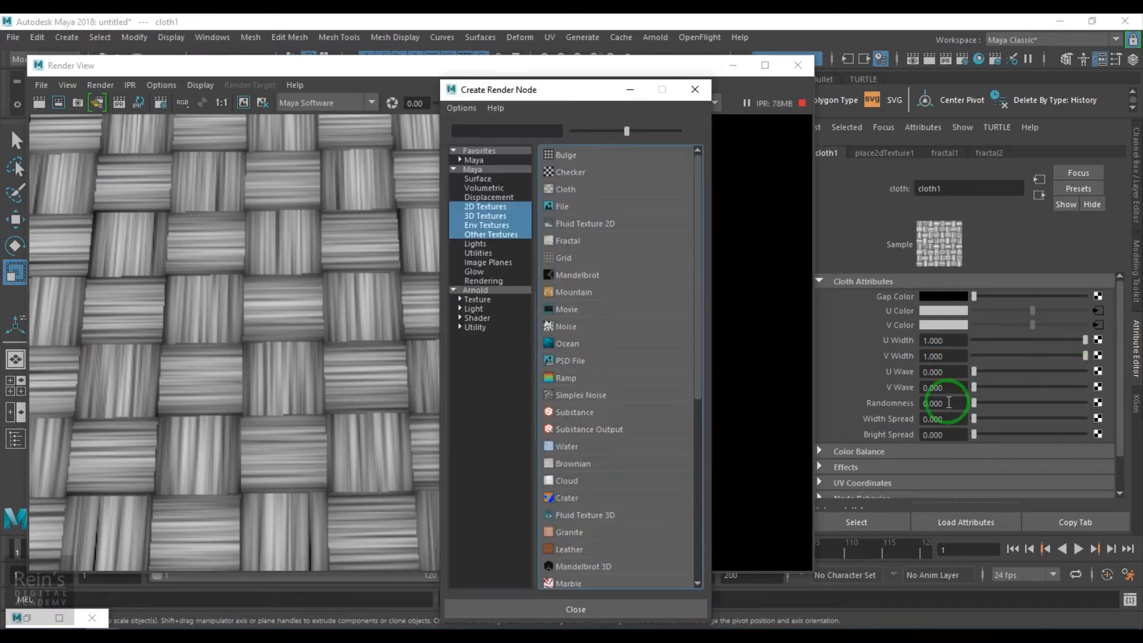
pyautogui.click(563, 240)
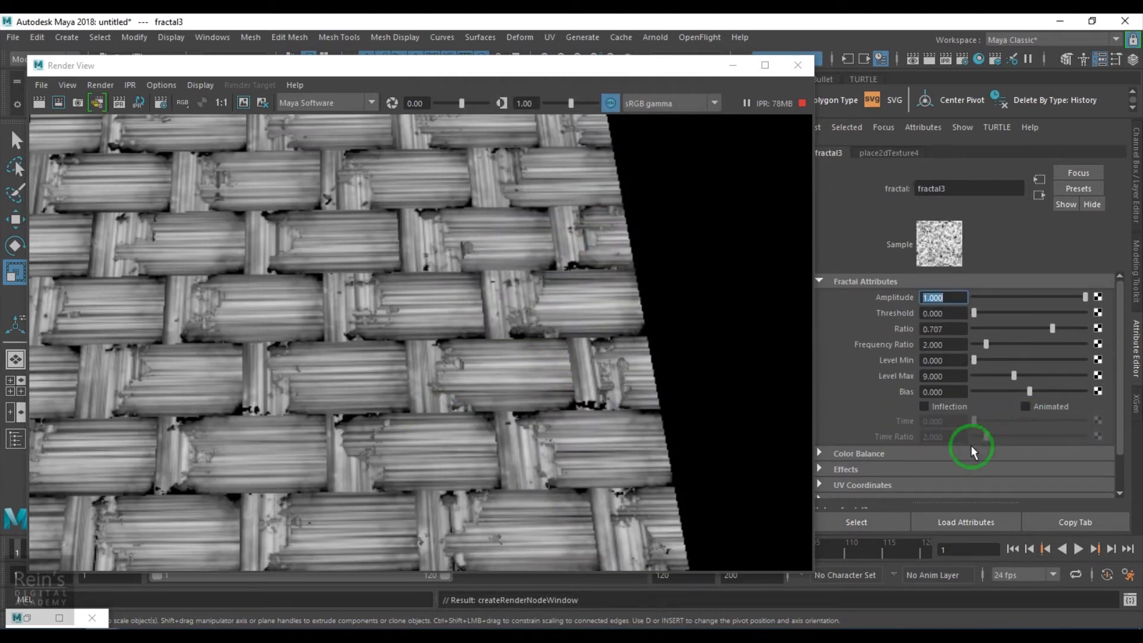
pyautogui.click(892, 456)
pyautogui.scroll(-2, 896, 455)
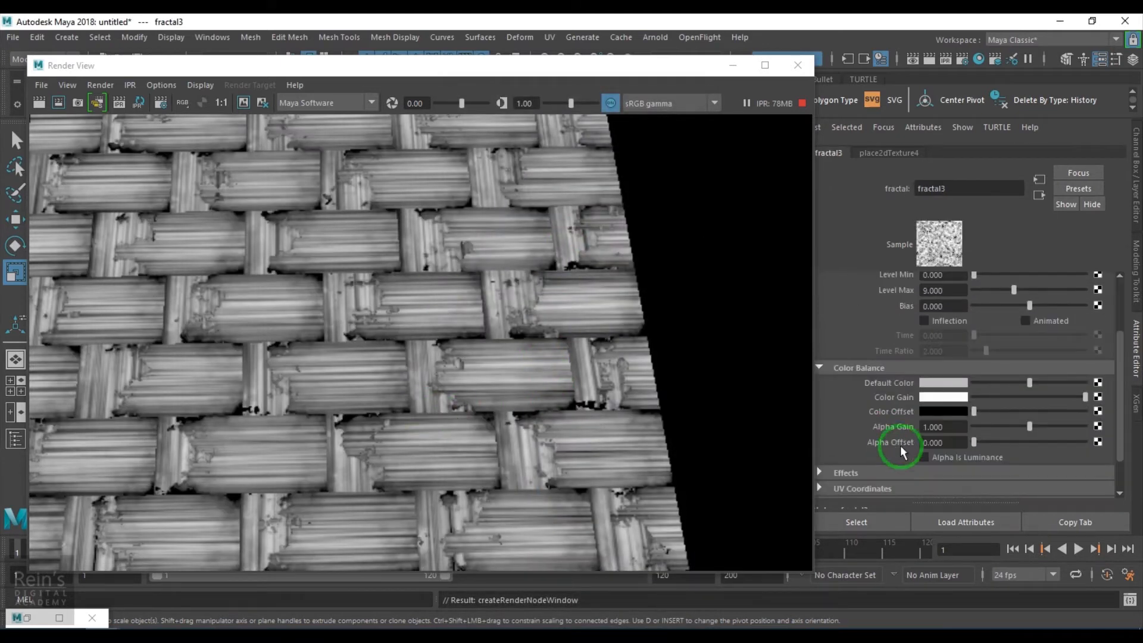
pyautogui.moveTo(993, 440)
pyautogui.mouseDown()
pyautogui.moveTo(1020, 427)
pyautogui.moveTo(1010, 428)
pyautogui.mouseUp()
# - Lower the U Width fractal's Amplitude to 0.182 while checking the fibre edges in the render
pyautogui.scroll(3, 994, 417)
pyautogui.moveTo(1048, 297); pyautogui.dragTo(1020, 309)
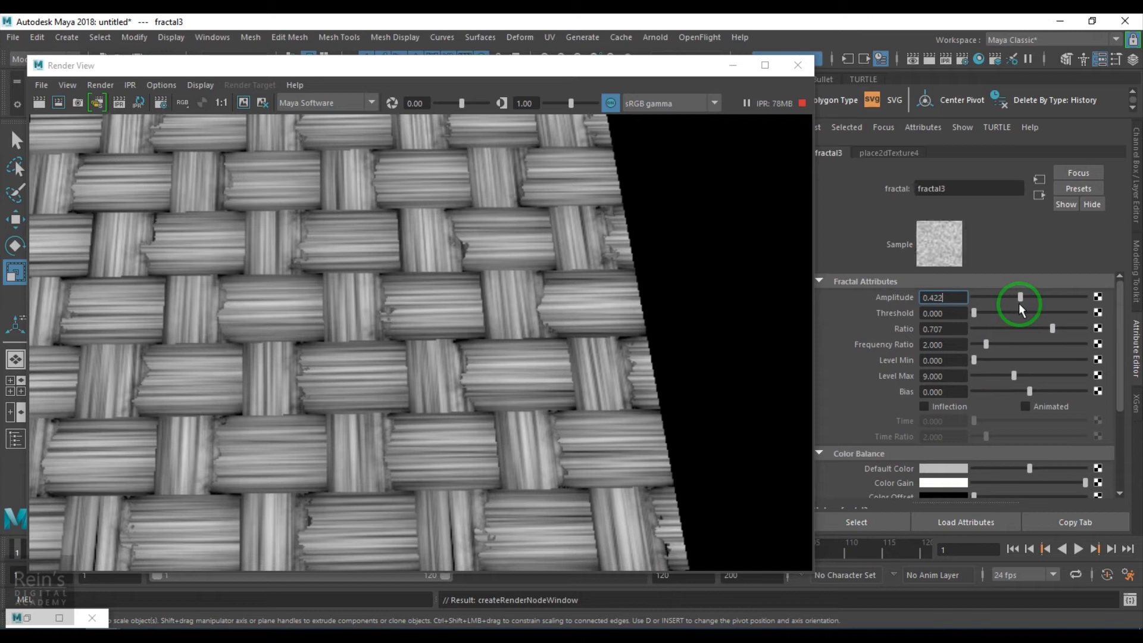
pyautogui.moveTo(1020, 309); pyautogui.dragTo(1015, 306)
pyautogui.scroll(-5, 308, 419)
pyautogui.scroll(6, 319, 403)
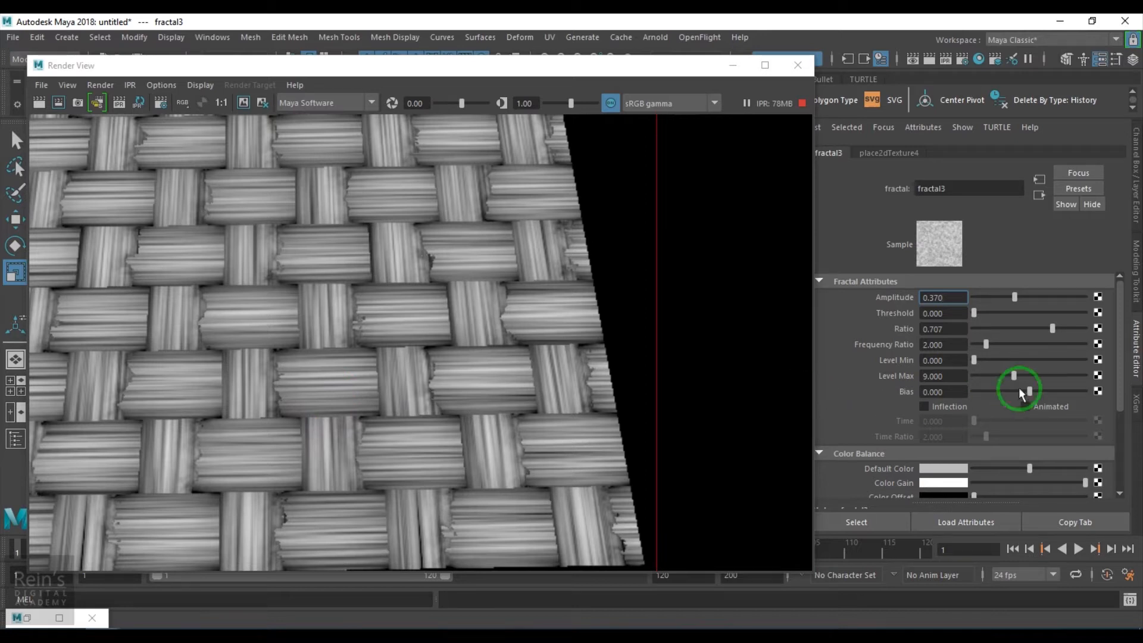
pyautogui.moveTo(1003, 298); pyautogui.dragTo(1008, 300)
pyautogui.scroll(2, 364, 393)
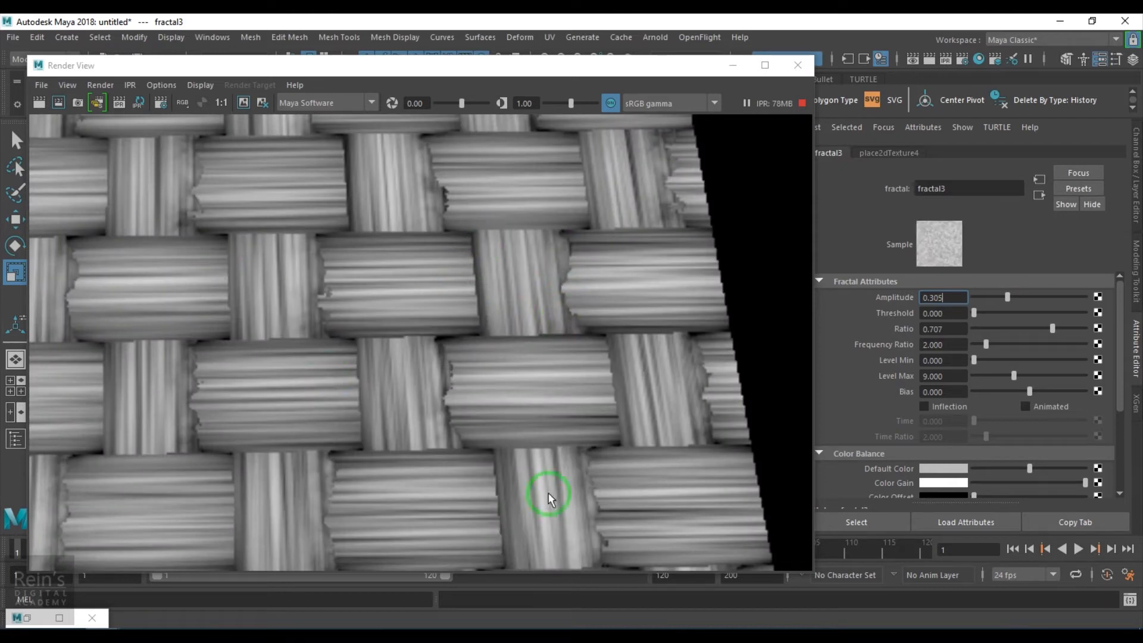
pyautogui.click(994, 297)
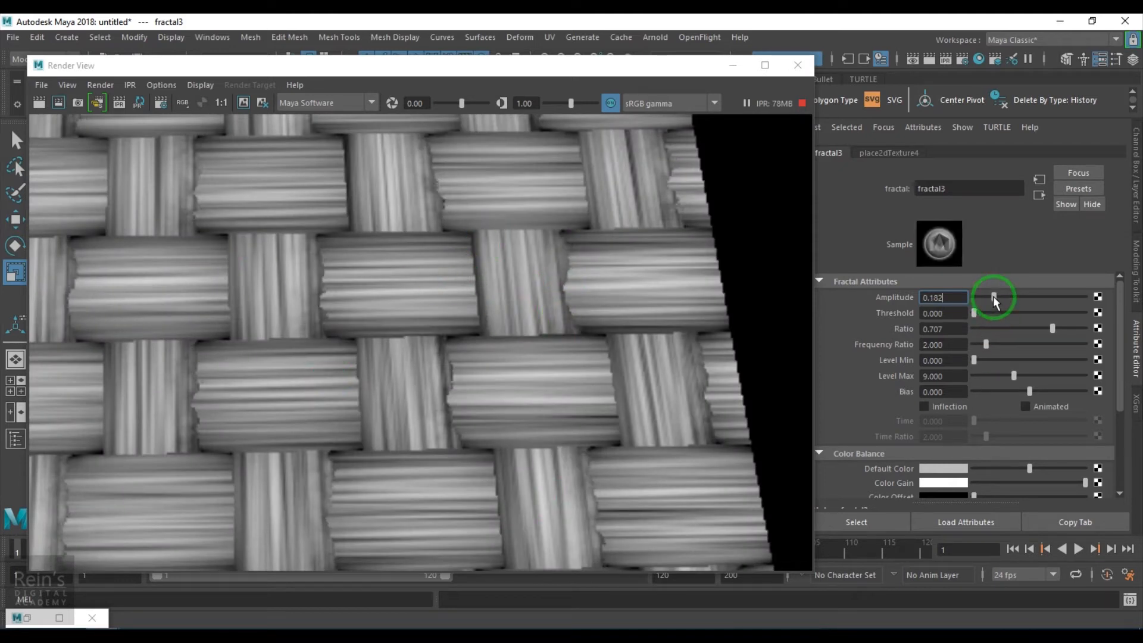
# - Set the U Width fractal's Threshold to 0.162 and dismiss the fatal error message
pyautogui.click(1003, 313)
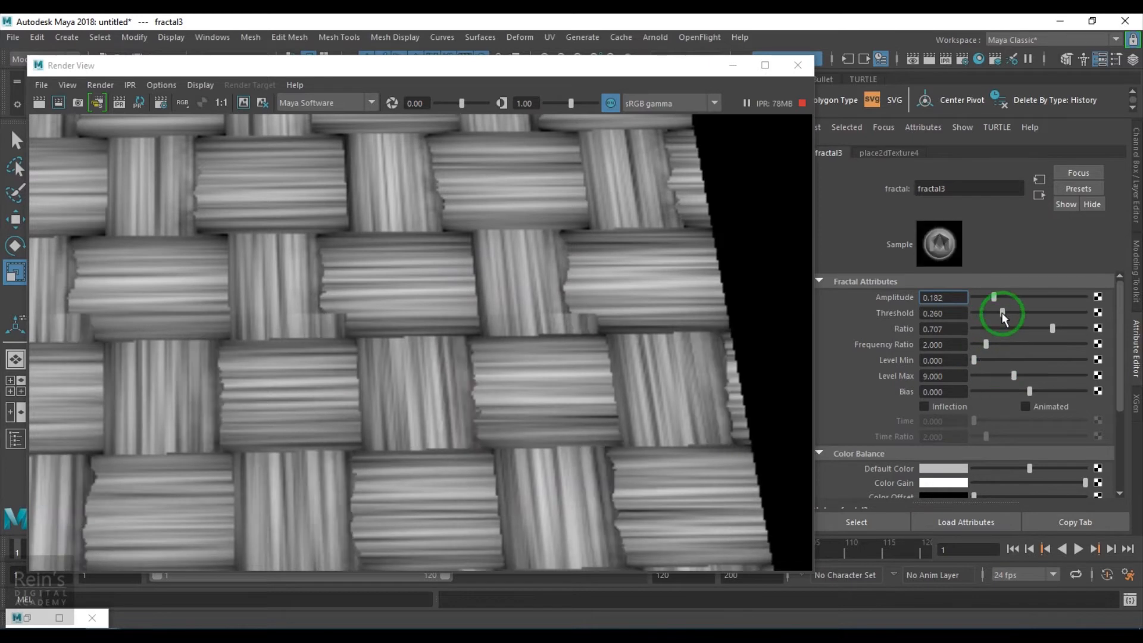
pyautogui.moveTo(1004, 316); pyautogui.dragTo(993, 314)
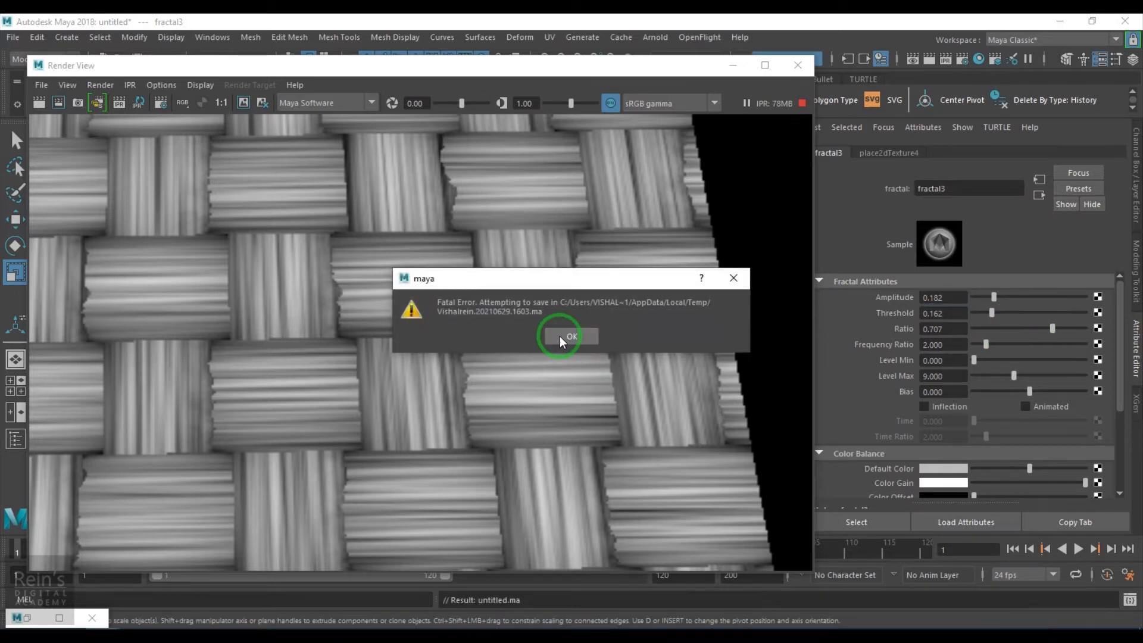
pyautogui.click(570, 336)
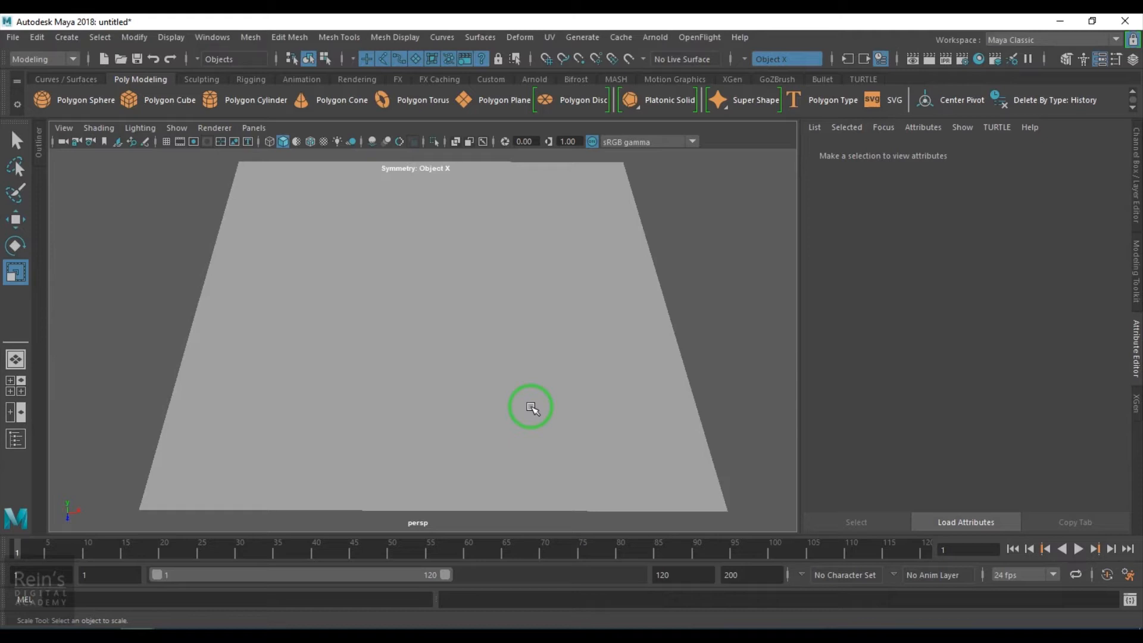
# - Select the plane and assign a new Blinn material to it
pyautogui.click(527, 348)
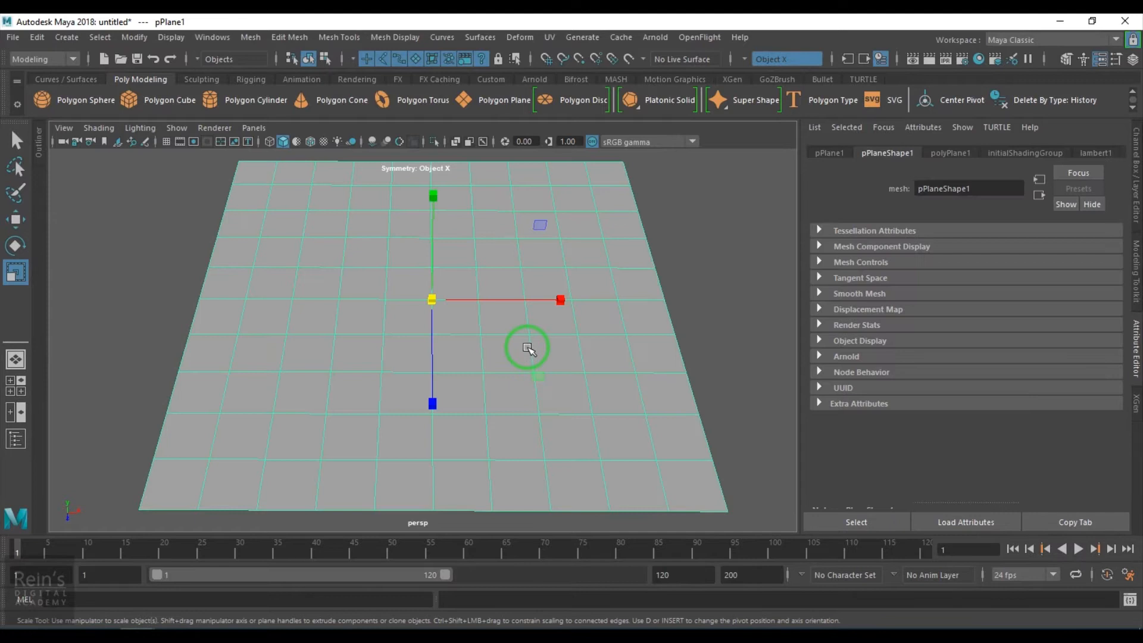
pyautogui.moveTo(527, 348); pyautogui.dragTo(504, 464, button='right')
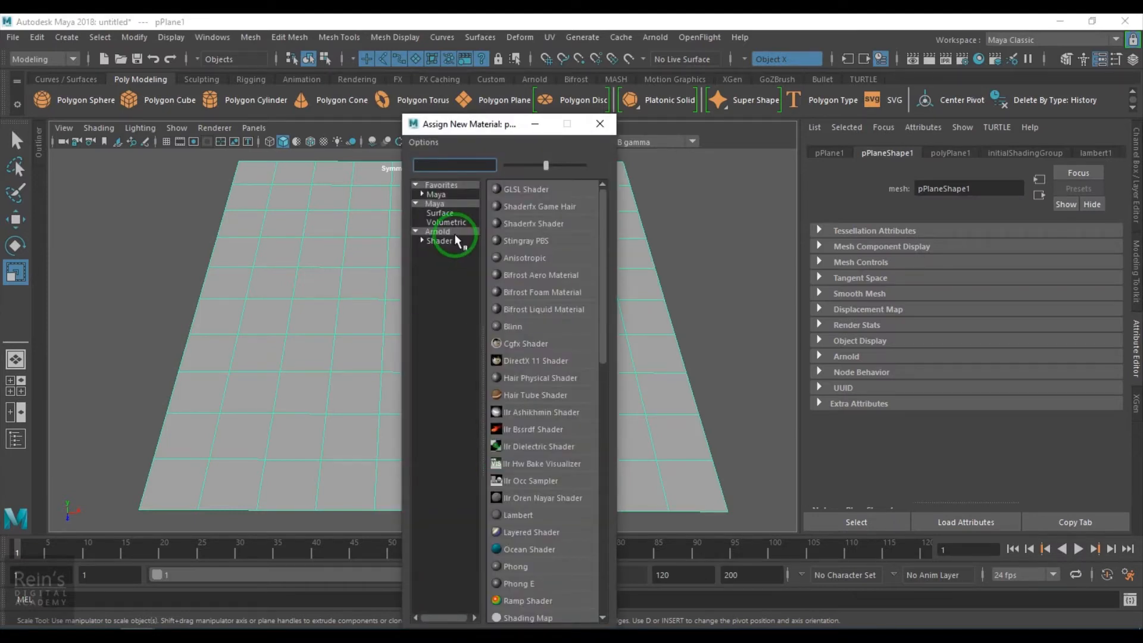
pyautogui.click(522, 326)
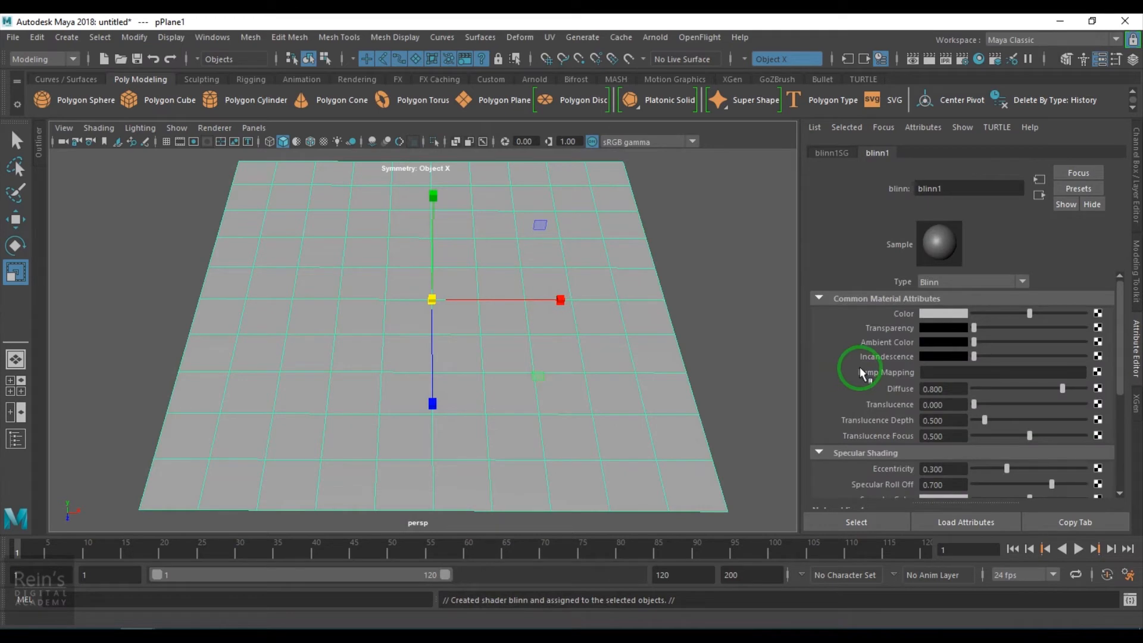
pyautogui.scroll(-3, 1064, 440)
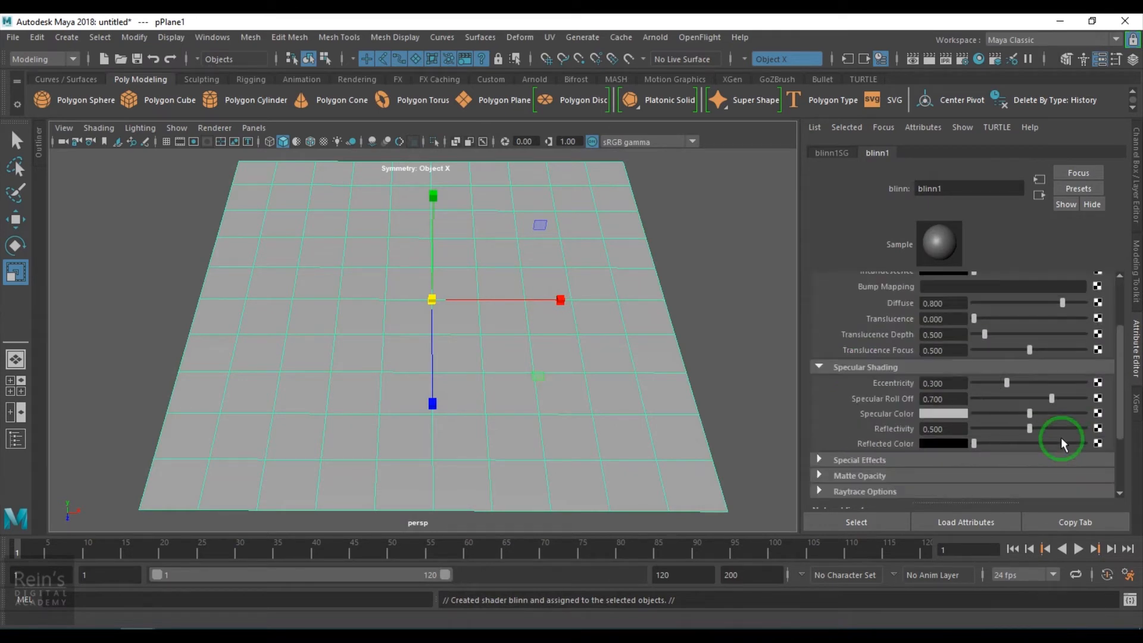
pyautogui.scroll(2, 1060, 441)
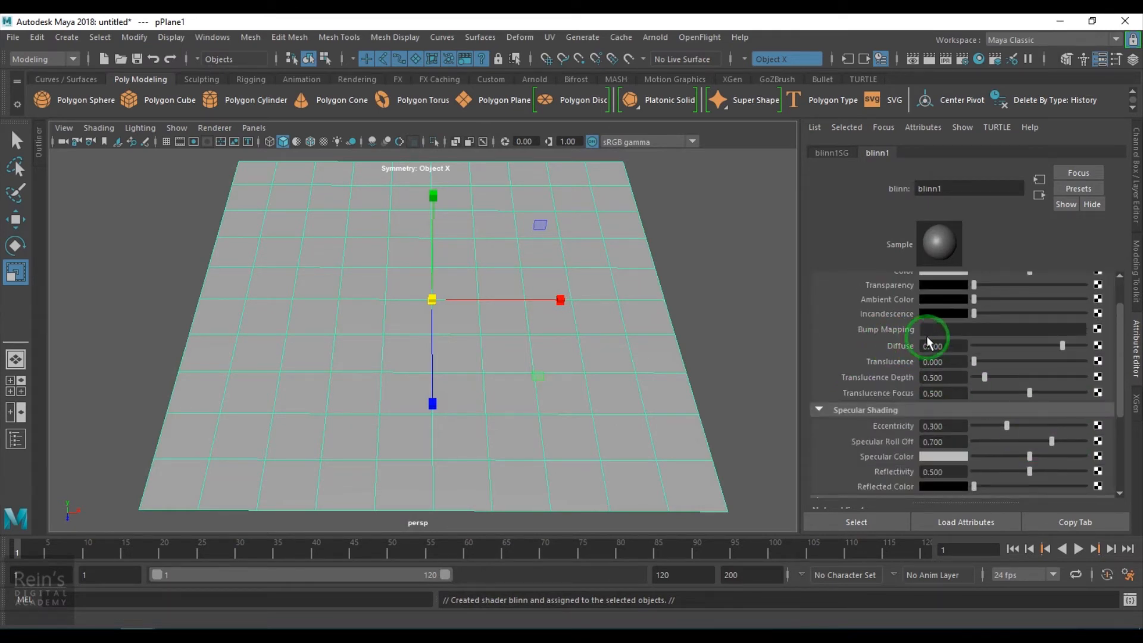
# - Map a Cloth texture to the Blinn's Bump Mapping and show the cloth texture's attributes
pyautogui.click(1097, 329)
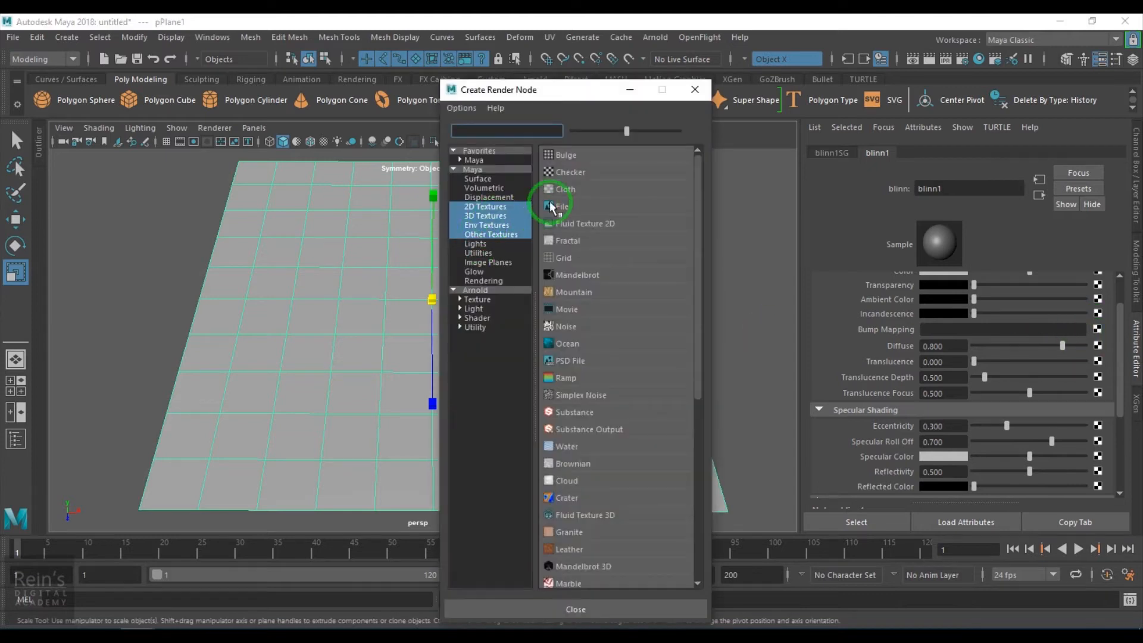
pyautogui.click(576, 190)
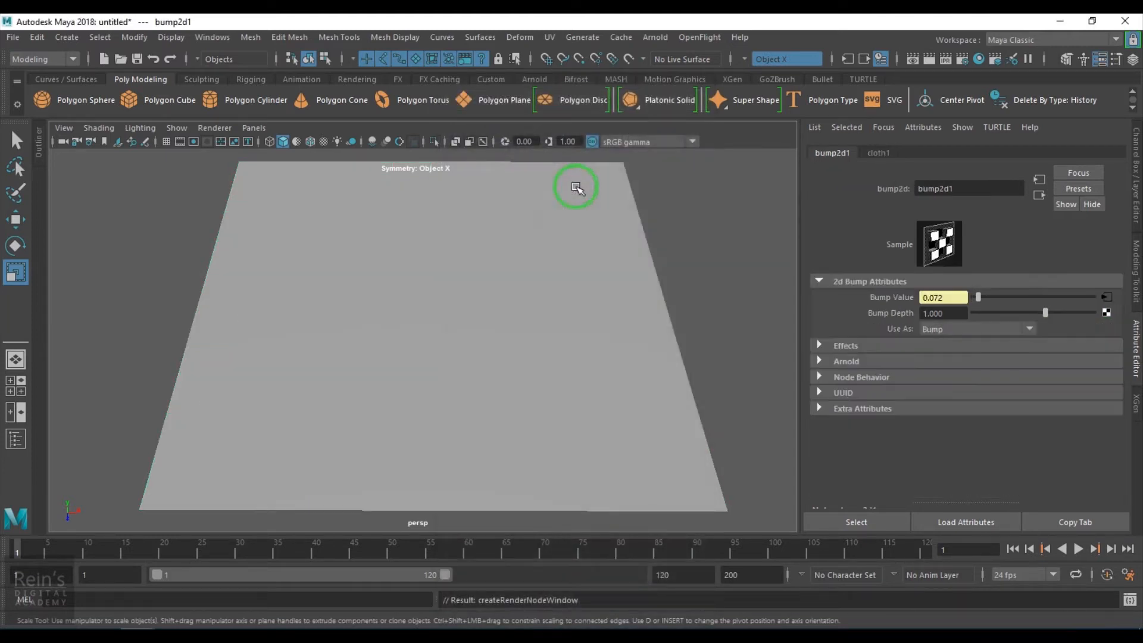
pyautogui.click(1106, 296)
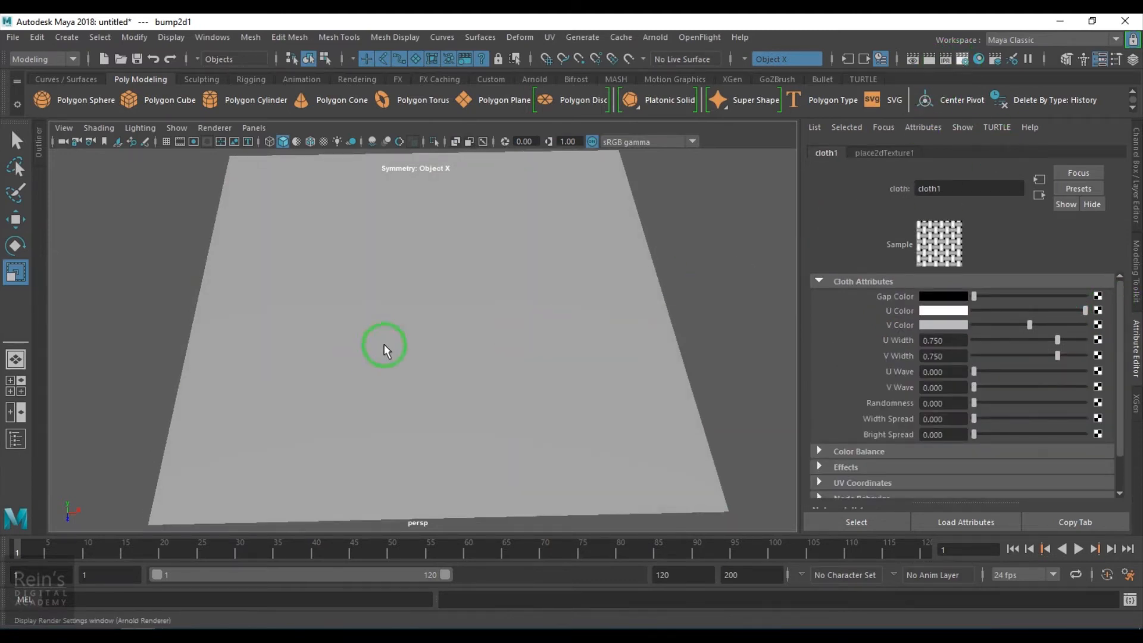
# - Set the renderer to Maya Software and start an IPR render of the region around the plane
pyautogui.click(899, 176)
pyautogui.click(898, 191)
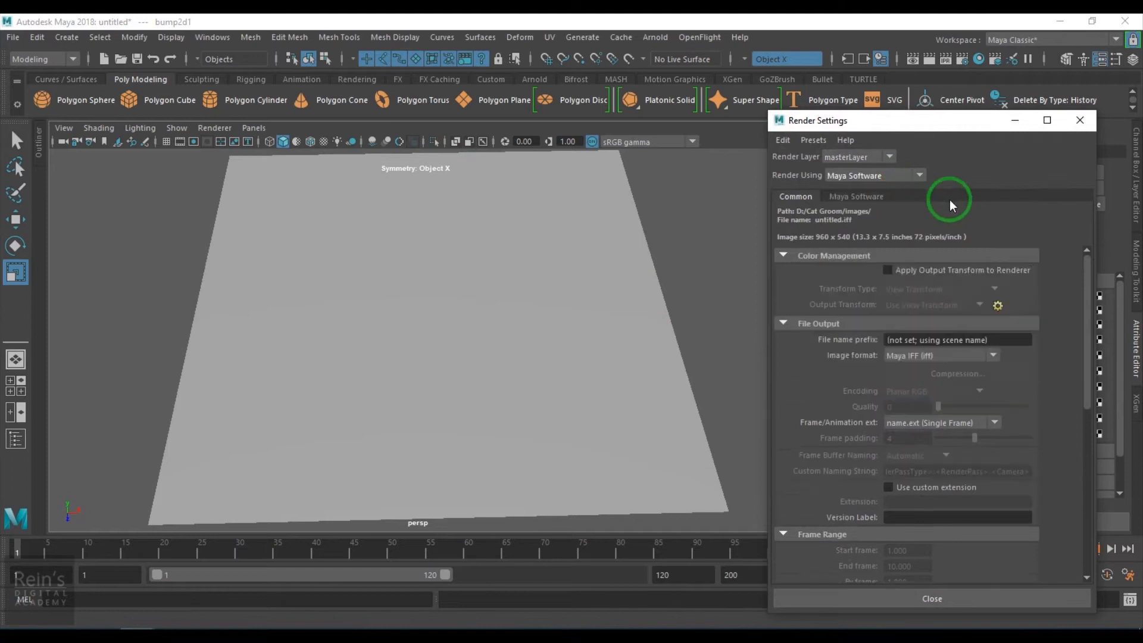
pyautogui.click(1080, 120)
pyautogui.click(915, 61)
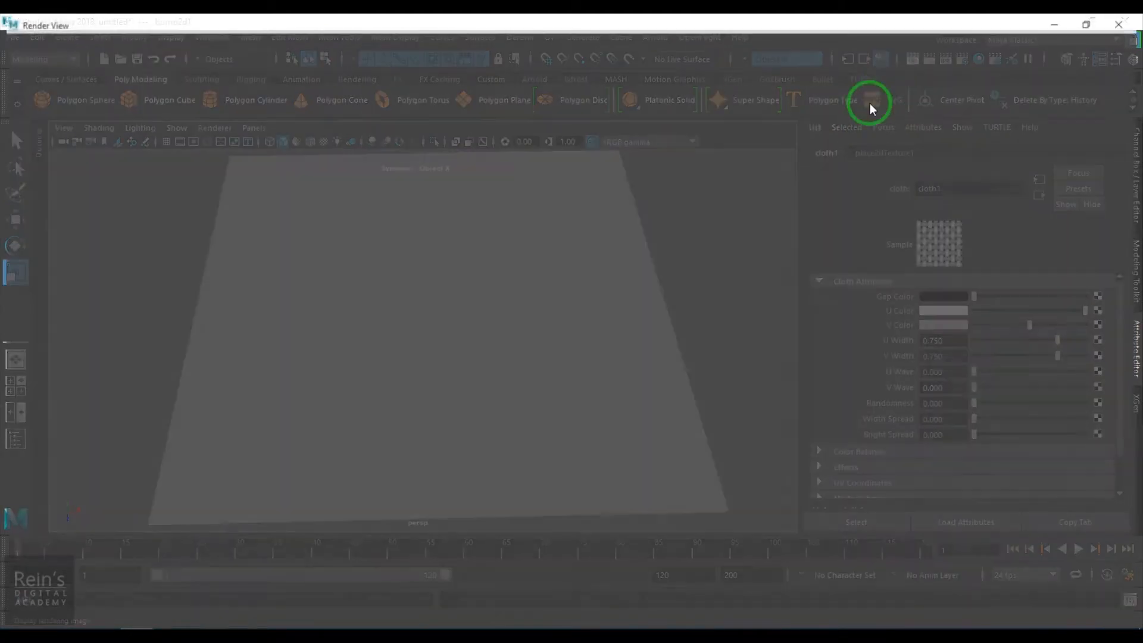
pyautogui.click(92, 56)
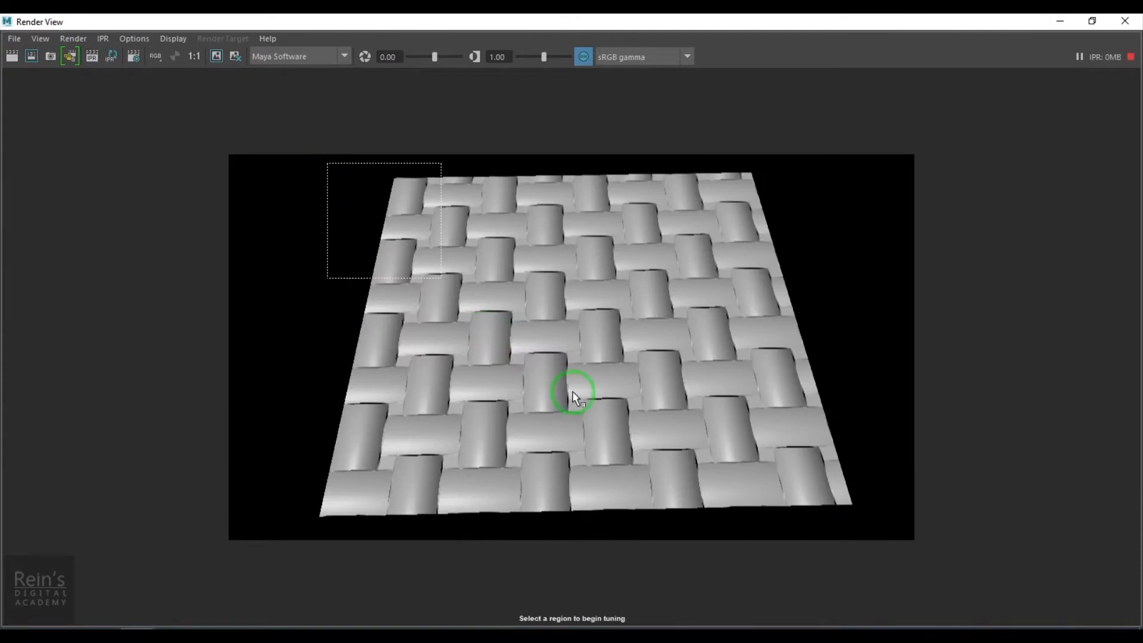
pyautogui.moveTo(572, 398); pyautogui.dragTo(870, 537)
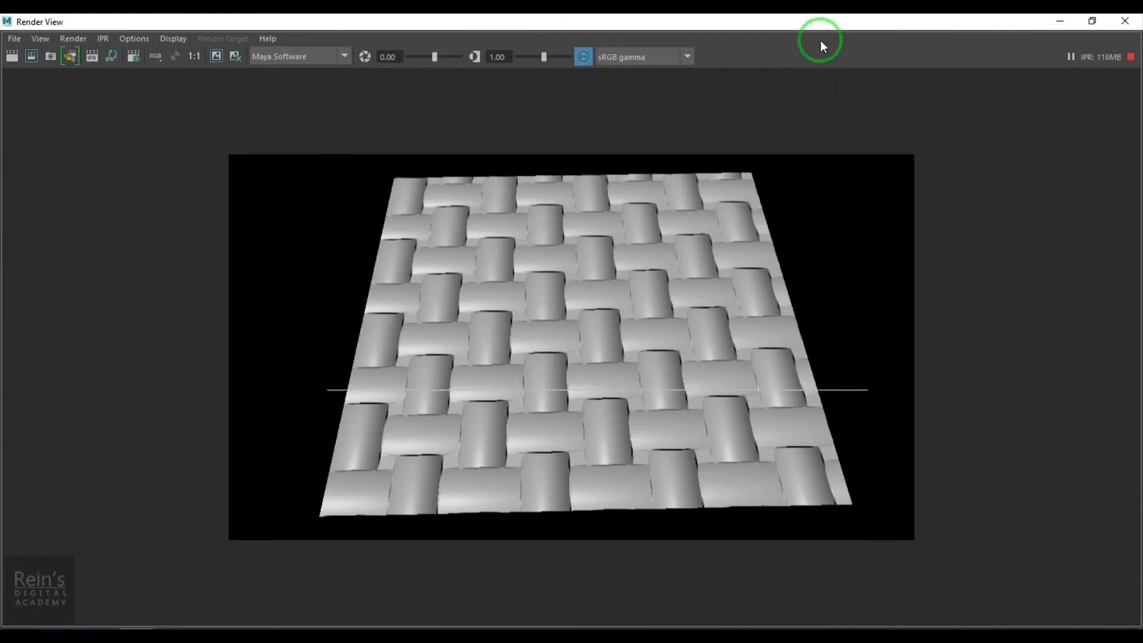
# - Shrink the Render View window and place it beside the cloth attributes so both can be seen
pyautogui.moveTo(820, 23); pyautogui.dragTo(814, 83)
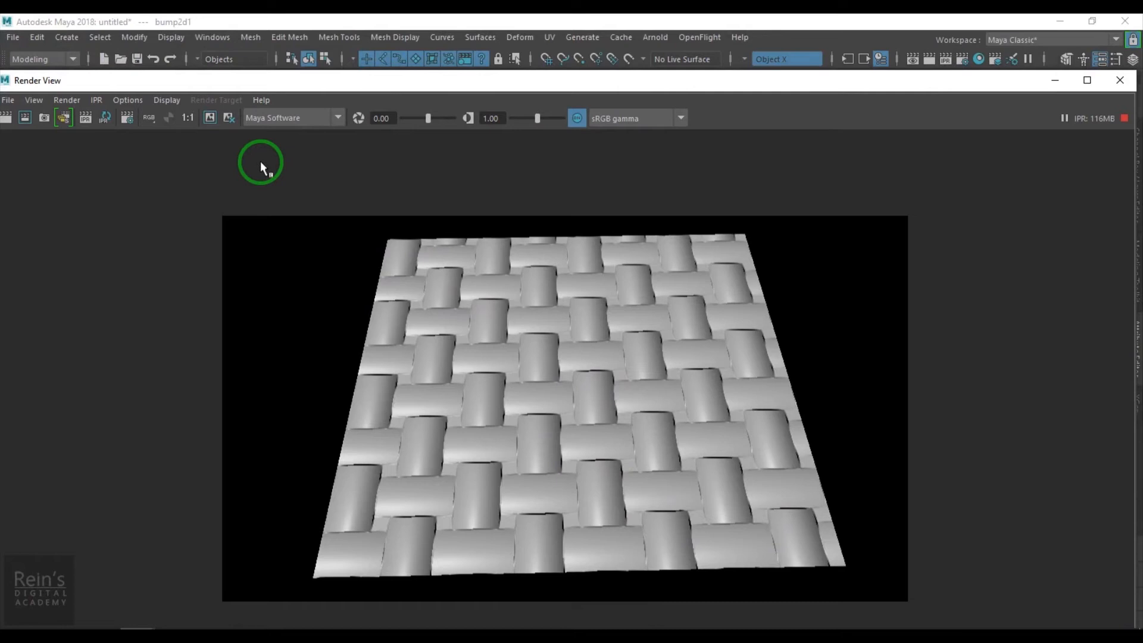
pyautogui.click(1017, 633)
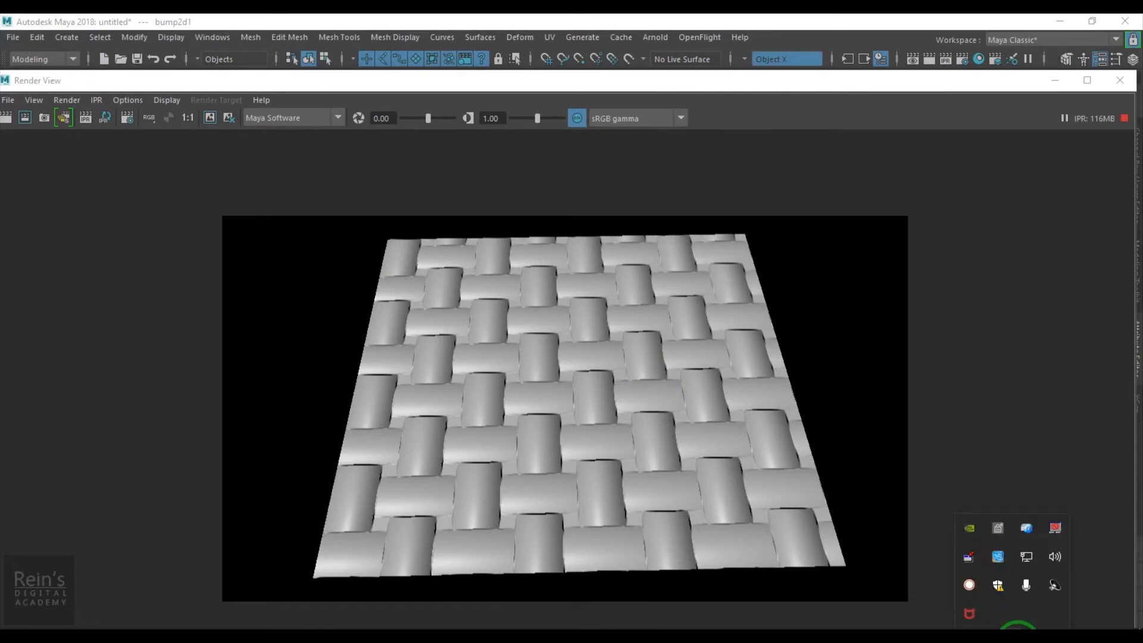
pyautogui.moveTo(490, 90); pyautogui.dragTo(729, 119)
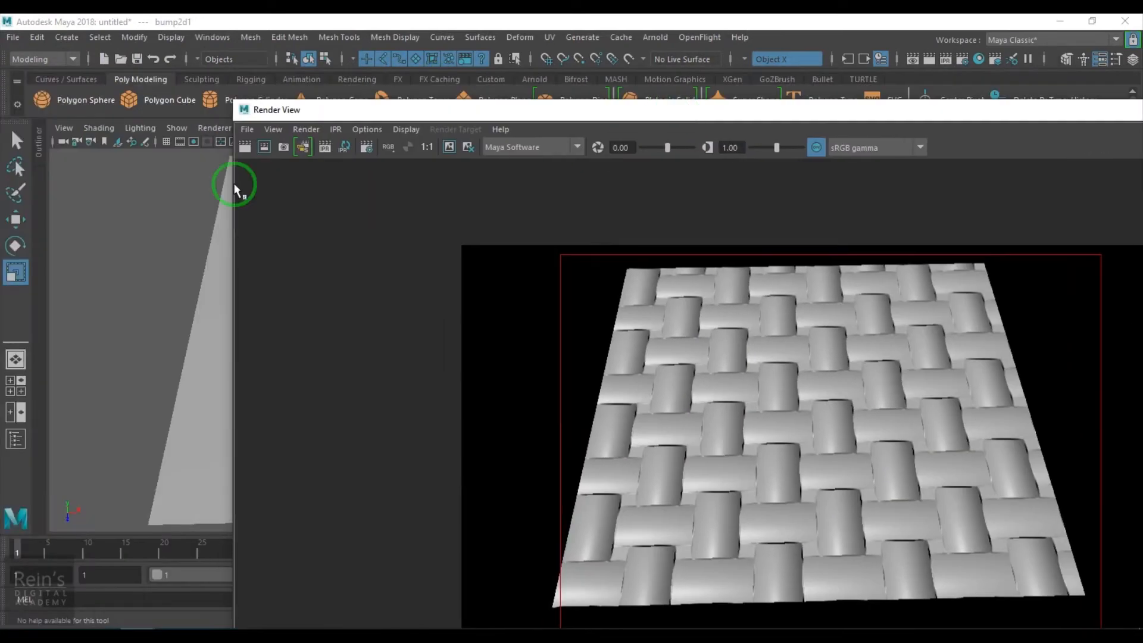
pyautogui.moveTo(244, 119); pyautogui.dragTo(588, 215)
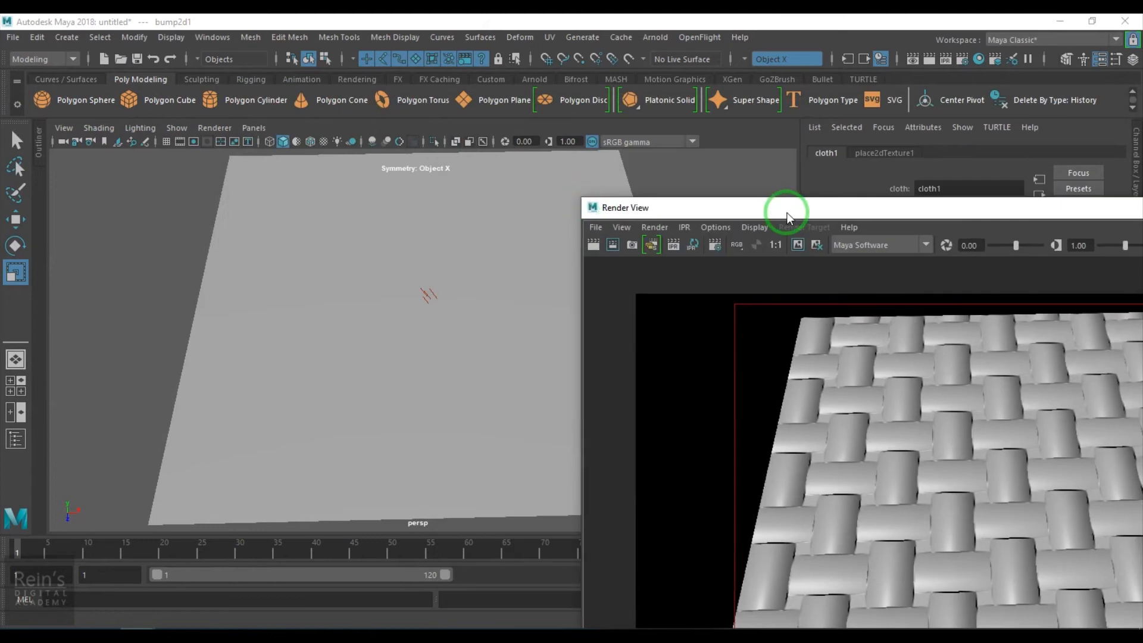
pyautogui.moveTo(816, 217); pyautogui.dragTo(220, 64)
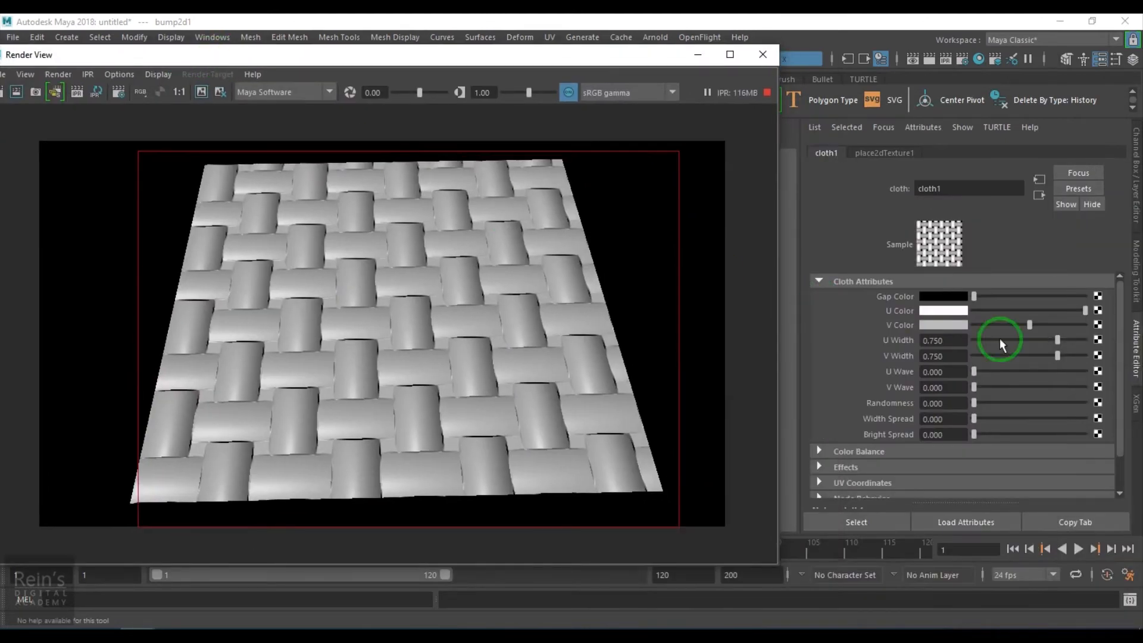
# - Set cloth1's U Width and V Width to 1 and its V Color to white
pyautogui.moveTo(1075, 343)
pyautogui.mouseDown()
pyautogui.moveTo(1085, 340)
pyautogui.moveTo(1070, 356)
pyautogui.moveTo(1097, 342)
pyautogui.mouseUp()
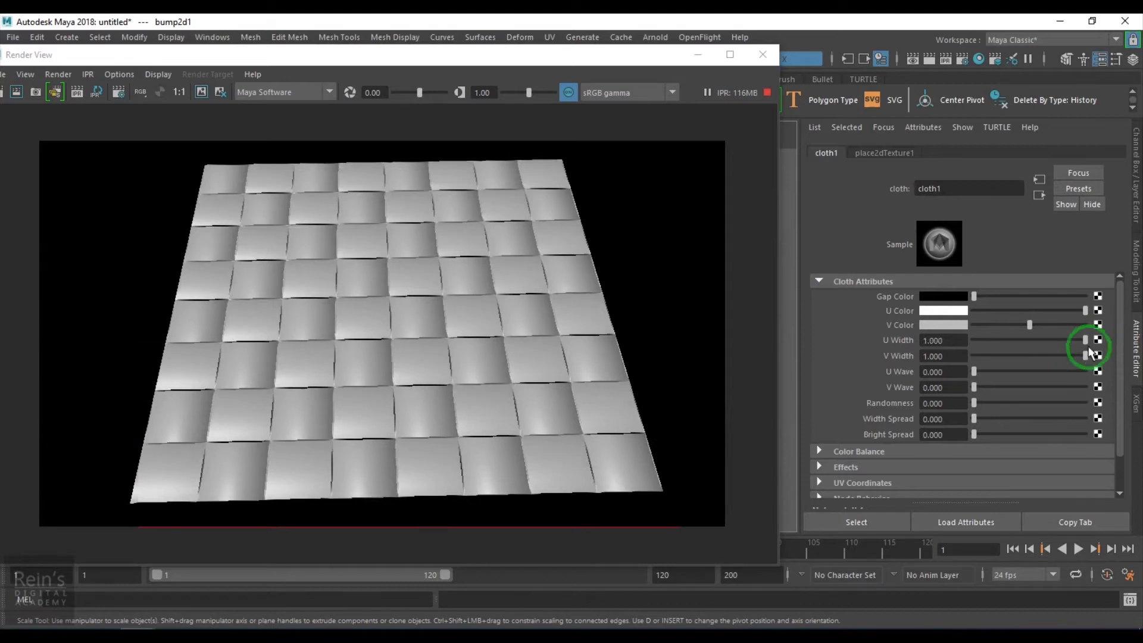
pyautogui.scroll(1, 363, 380)
pyautogui.scroll(1, 364, 379)
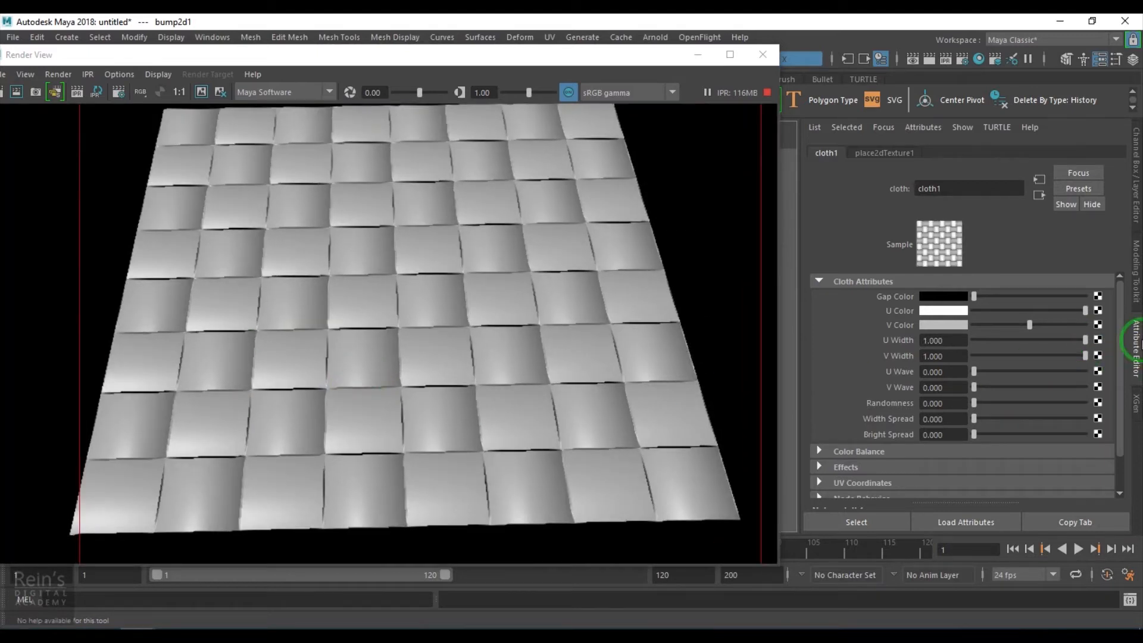
pyautogui.moveTo(1048, 337); pyautogui.dragTo(1100, 319)
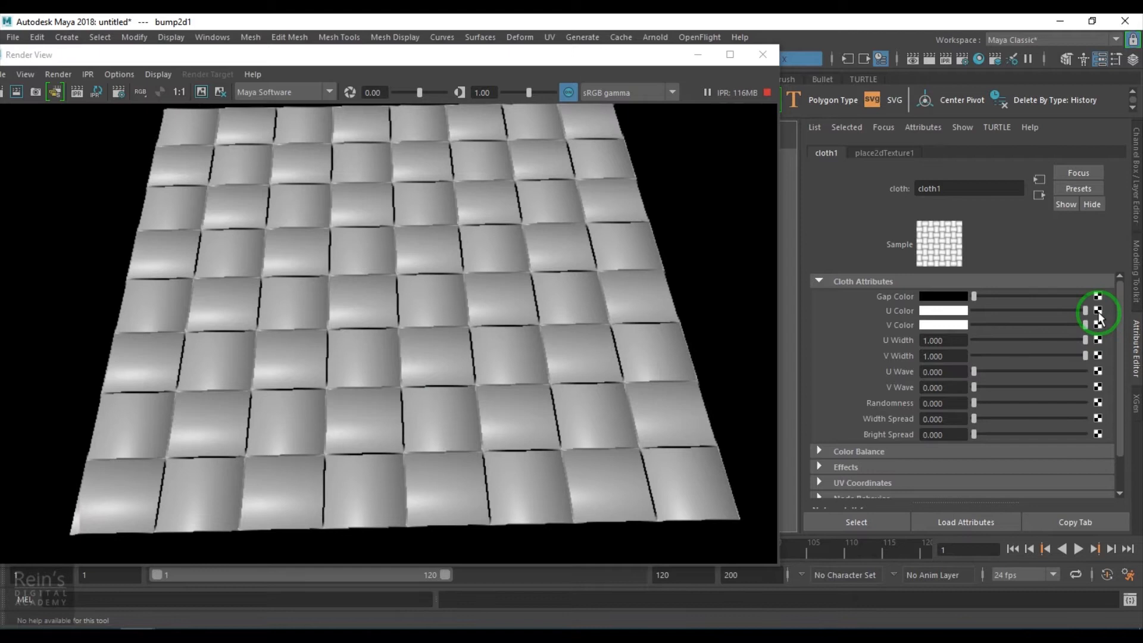
# - Map a Fractal texture to cloth1's U Color and set the fractal's Repeat U to 20
pyautogui.click(1098, 311)
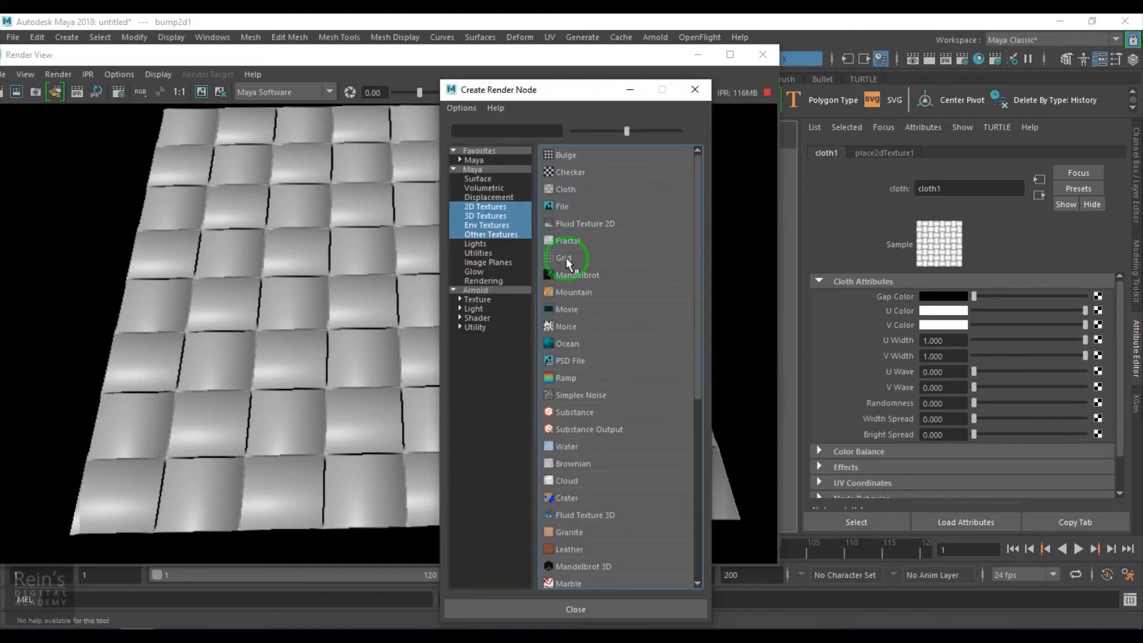
pyautogui.click(576, 239)
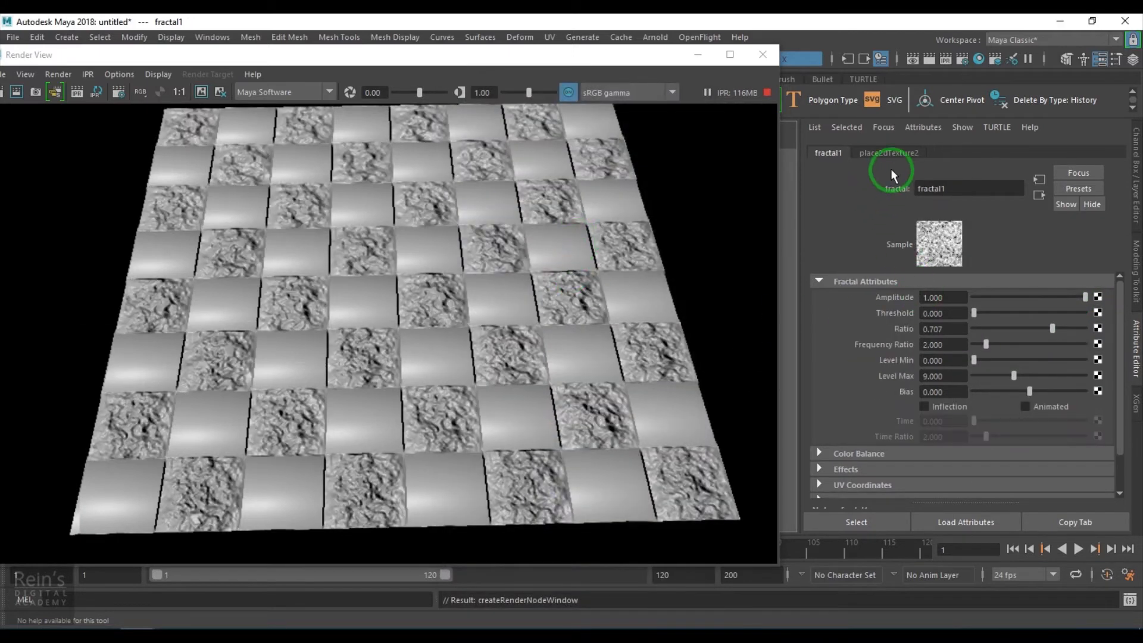
pyautogui.click(894, 153)
pyautogui.moveTo(955, 412); pyautogui.dragTo(870, 414)
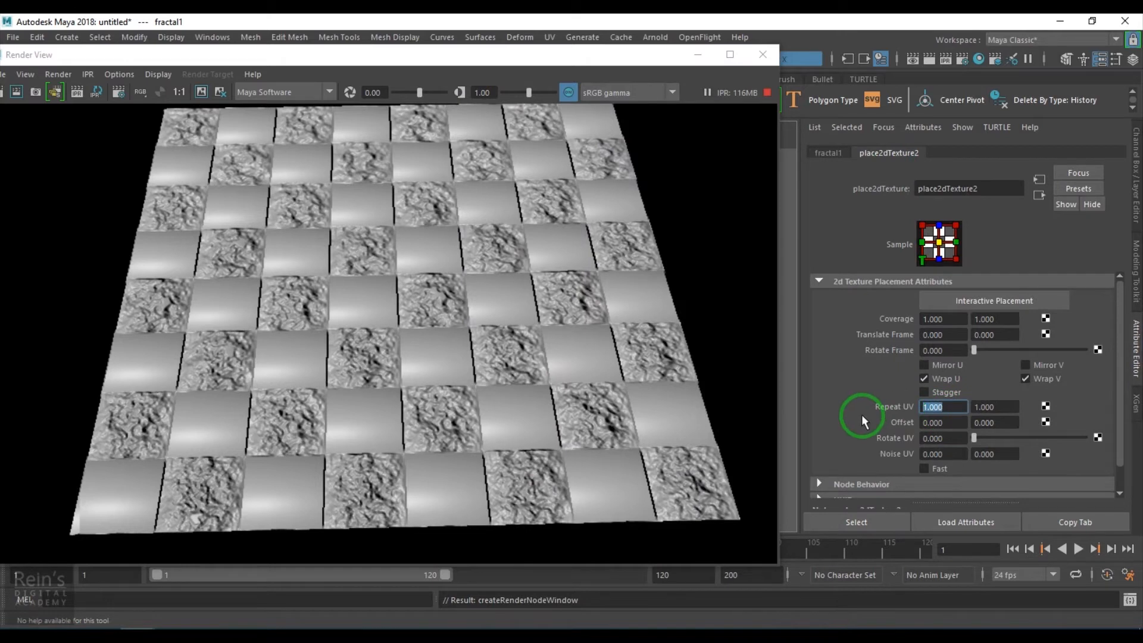
pyautogui.write('20')
pyautogui.press('Return')
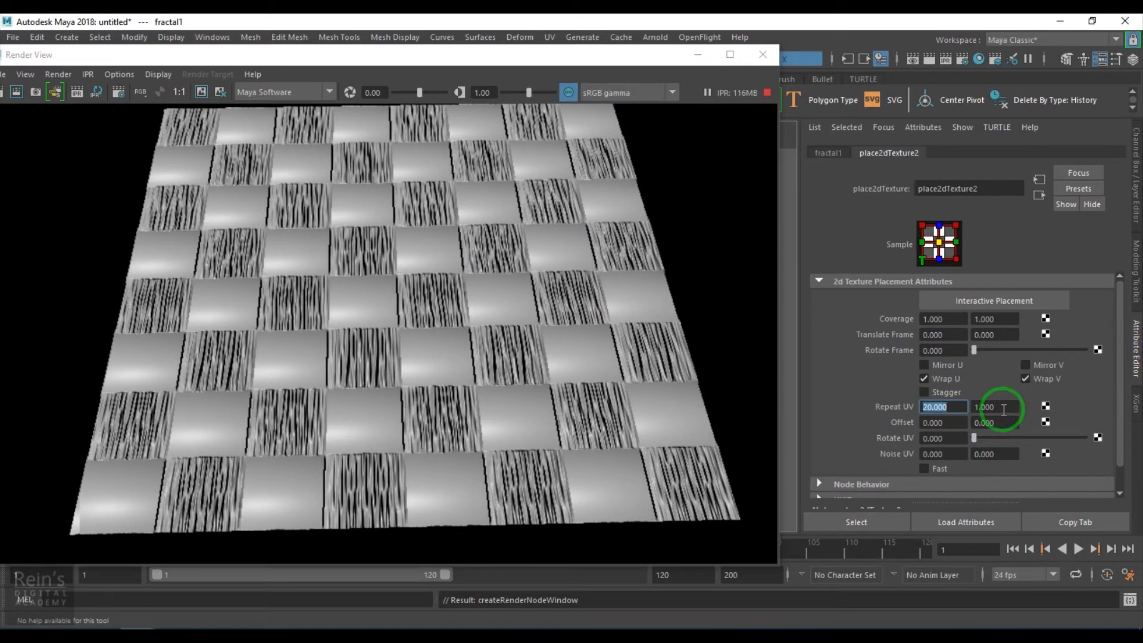
# - Try a Repeat V of 0.1 on the U Color fractal and return it to 1
pyautogui.click(1003, 409)
pyautogui.write('0.1')
pyautogui.press('Return')
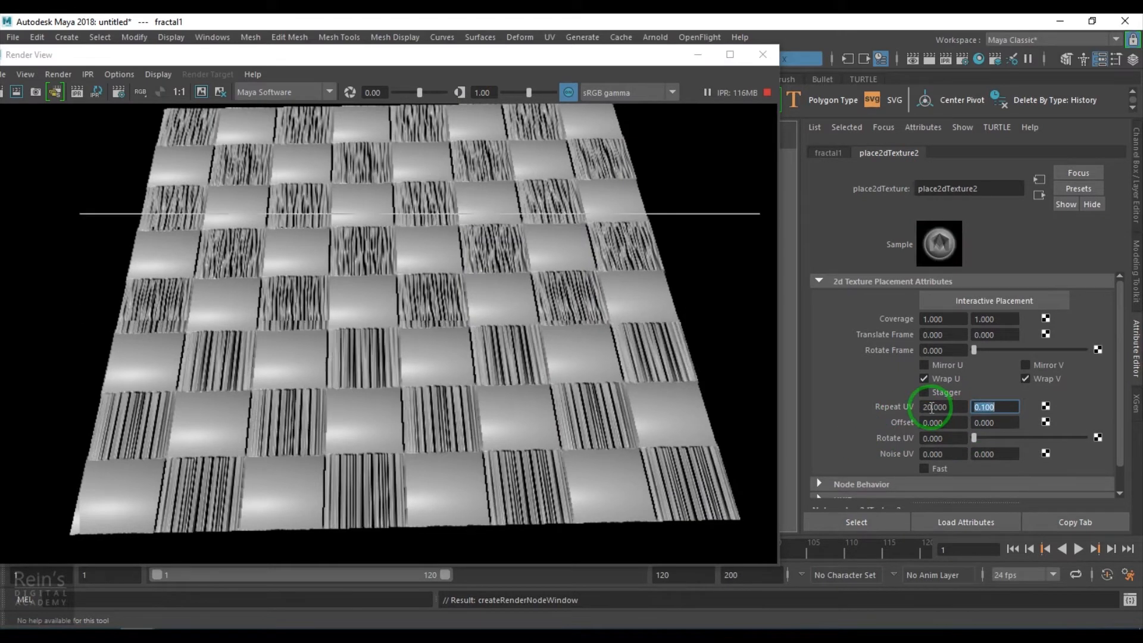
pyautogui.moveTo(1001, 410); pyautogui.dragTo(920, 411)
pyautogui.write('1')
pyautogui.press('Return')
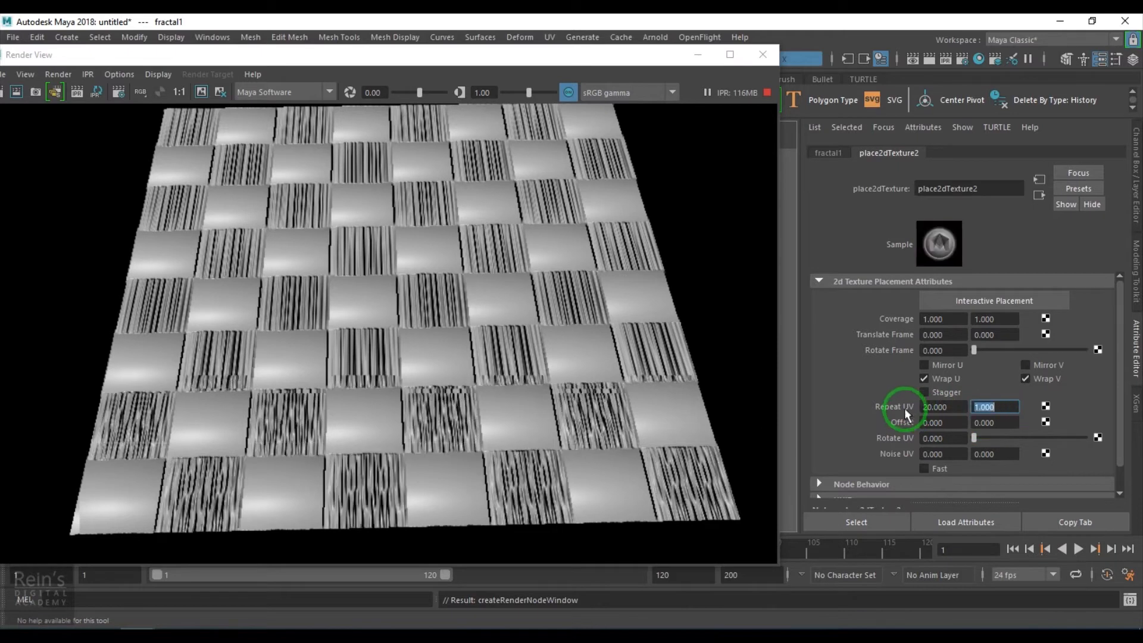
# - Try a Repeat UV of 30 and 2 on the U Color fractal's placement
pyautogui.moveTo(946, 409); pyautogui.dragTo(901, 410)
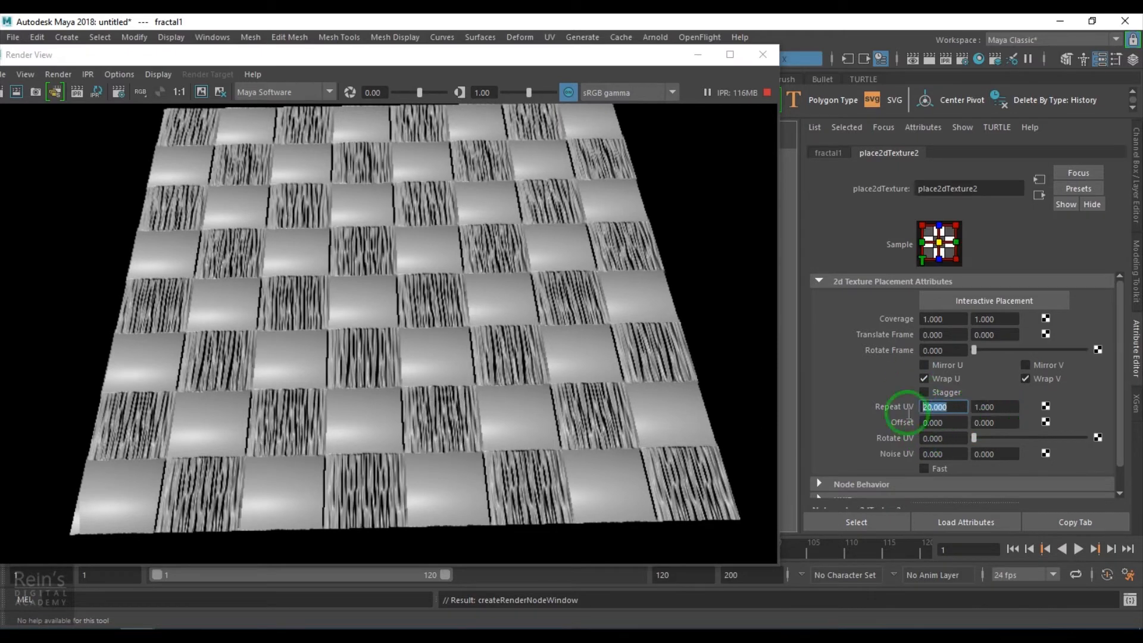
pyautogui.moveTo(1006, 408); pyautogui.dragTo(893, 426)
pyautogui.write('2')
pyautogui.press('Return')
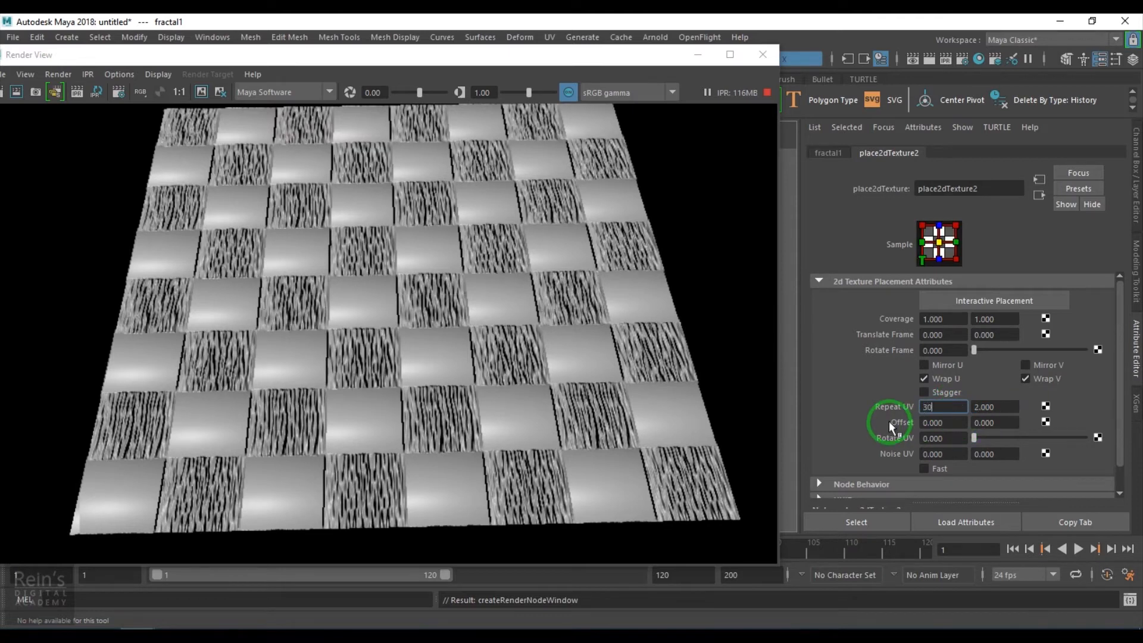
pyautogui.write('30')
pyautogui.press('Return')
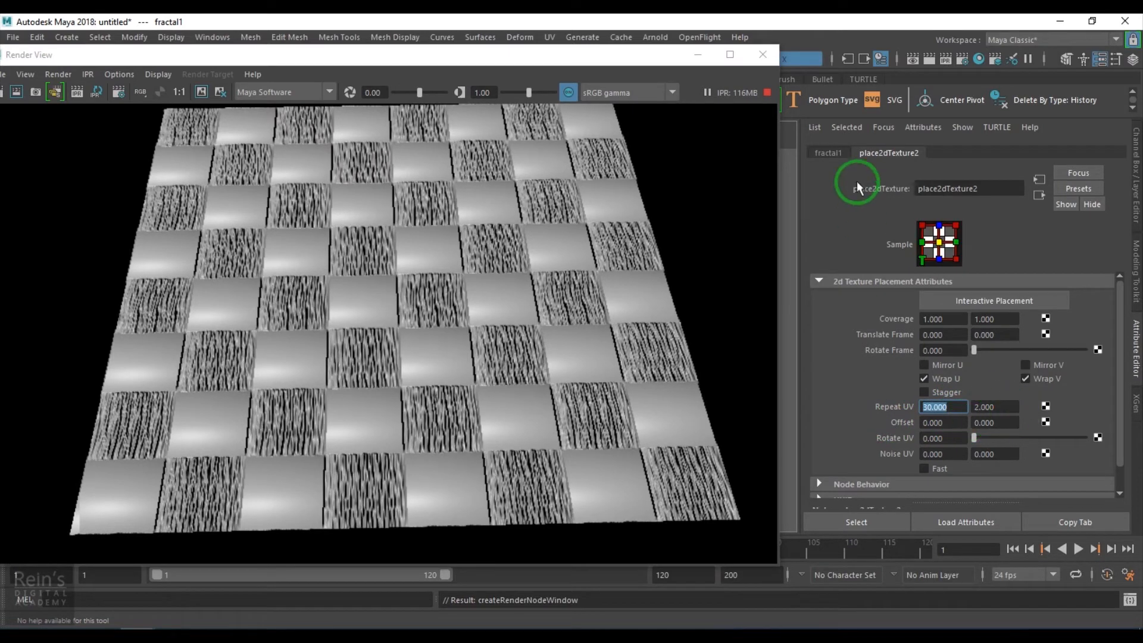
# - Lower the U Color fractal's Amplitude to 0.091 and set its Repeat UV to 50 and 1
pyautogui.click(828, 153)
pyautogui.moveTo(1030, 298); pyautogui.dragTo(982, 305)
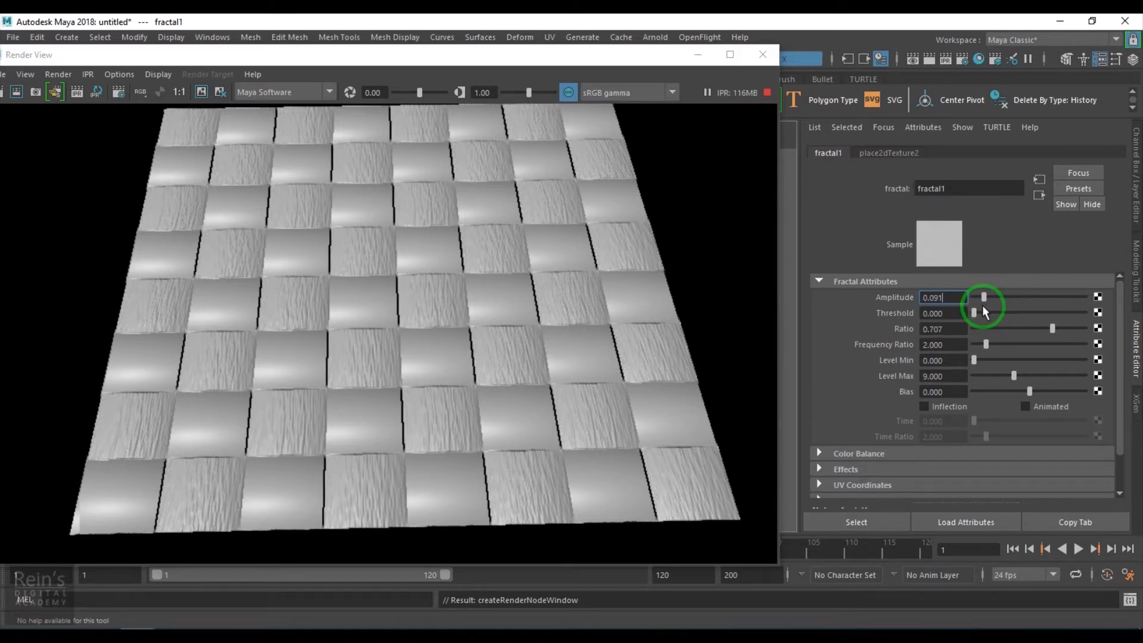
pyautogui.click(923, 157)
pyautogui.doubleClick(945, 407)
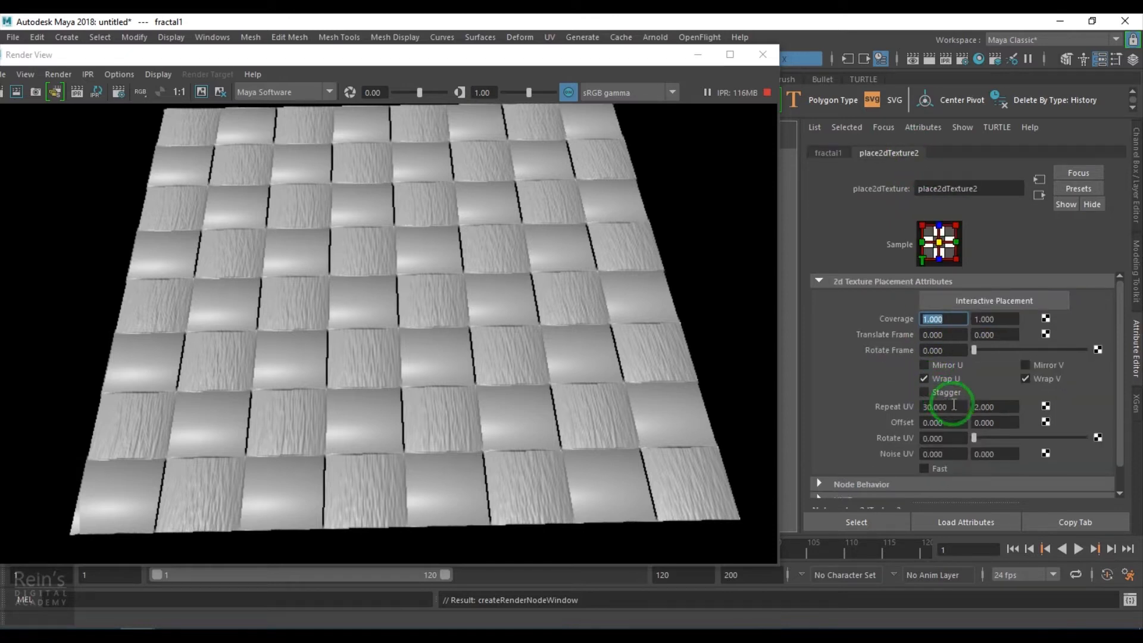
pyautogui.write('0')
pyautogui.moveTo(959, 410); pyautogui.dragTo(829, 415)
pyautogui.press('Return')
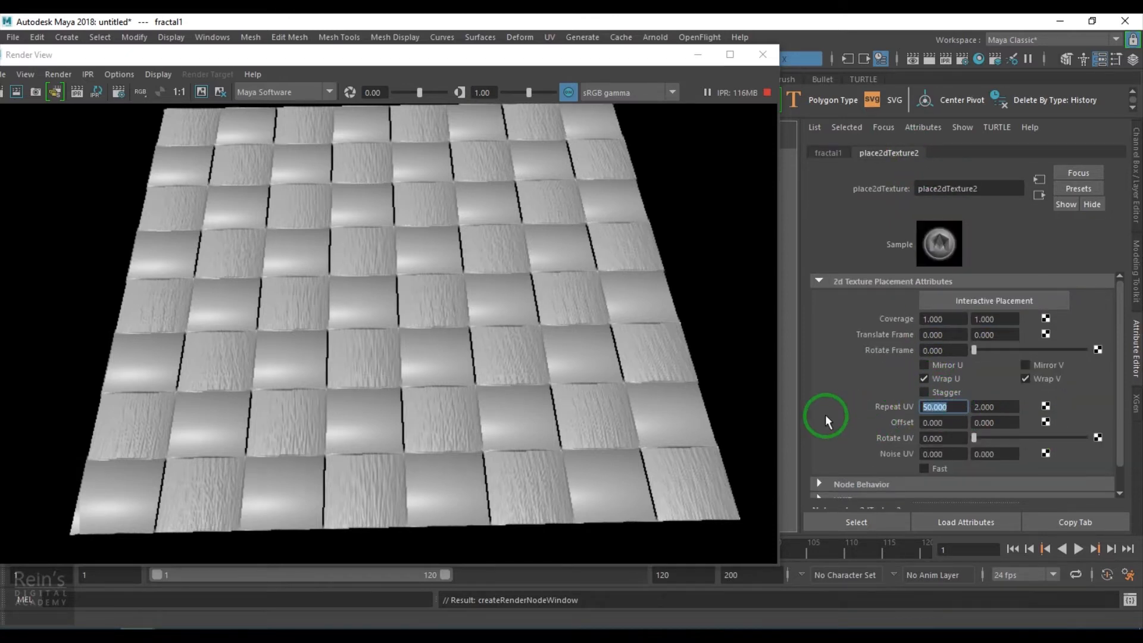
pyautogui.doubleClick(994, 407)
pyautogui.write('1')
pyautogui.press('Return')
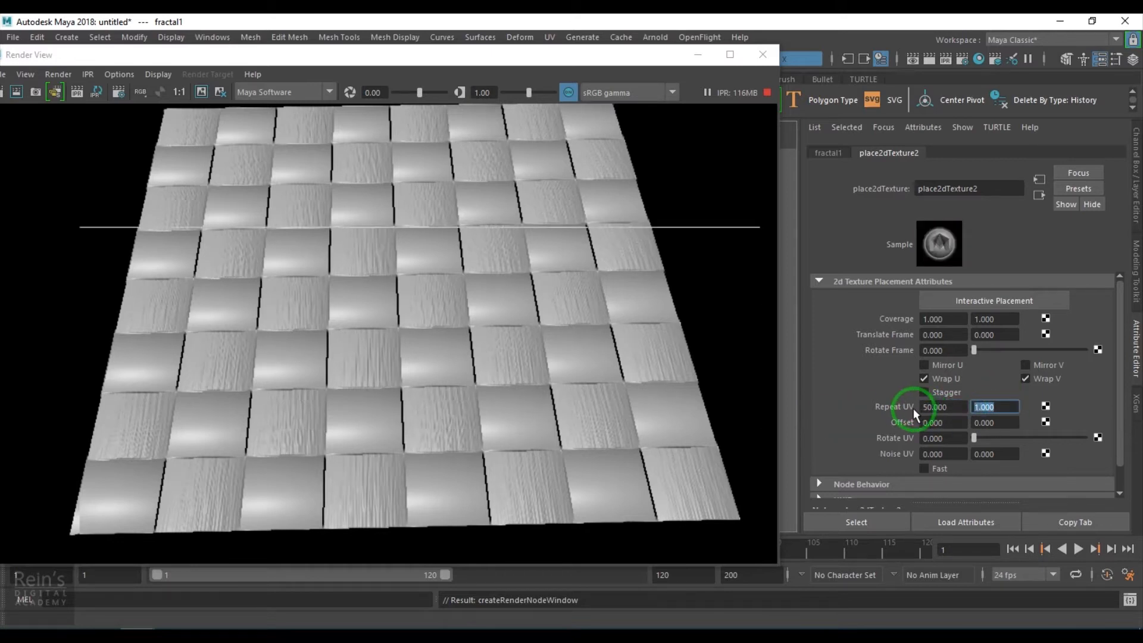
# - Return to cloth1's attributes and map a second Fractal texture to its V Color
pyautogui.click(1038, 196)
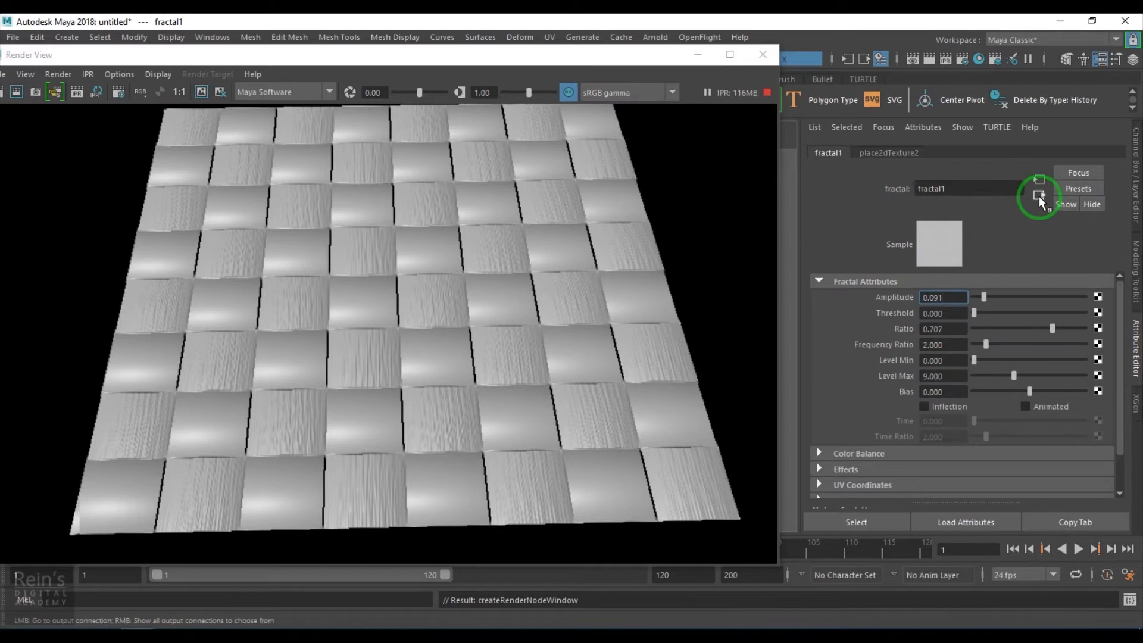
pyautogui.click(1039, 196)
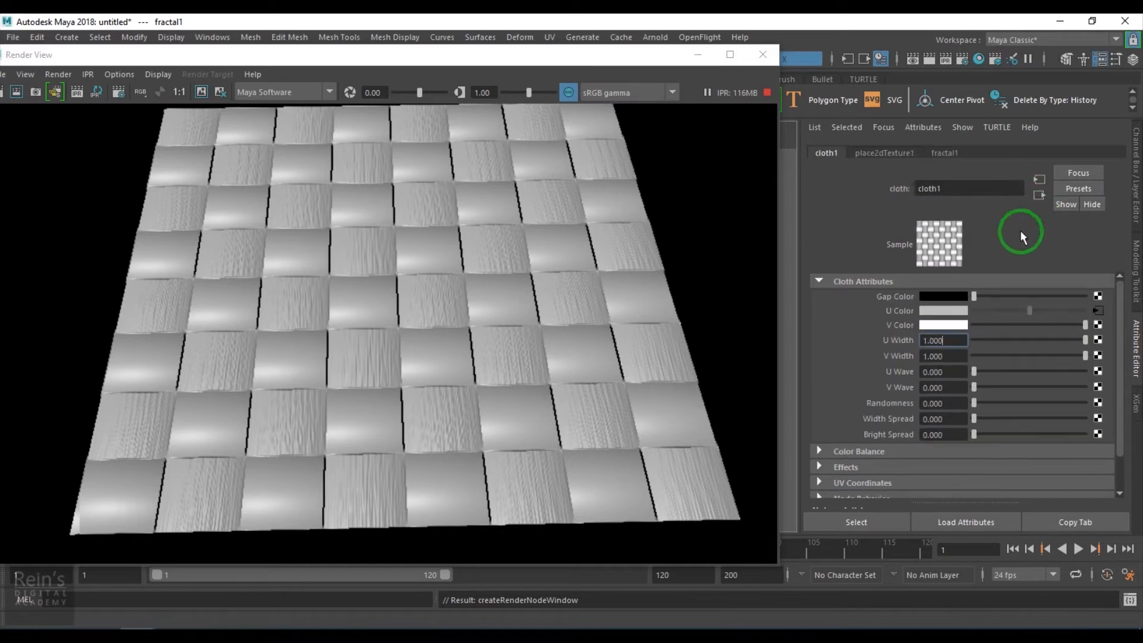
pyautogui.click(1097, 329)
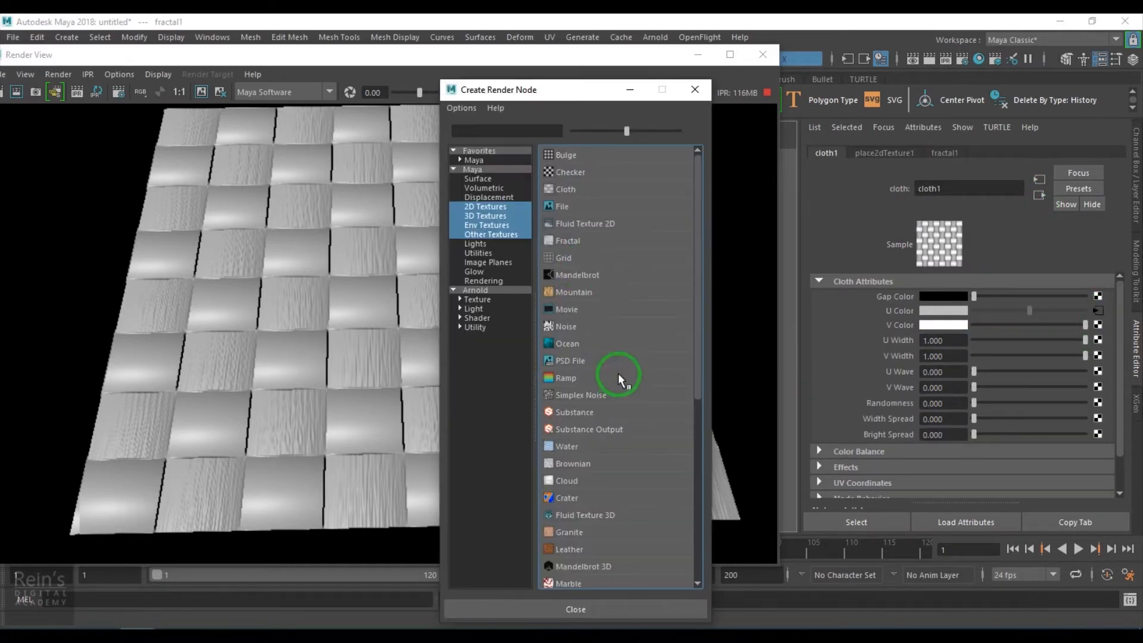
pyautogui.click(574, 248)
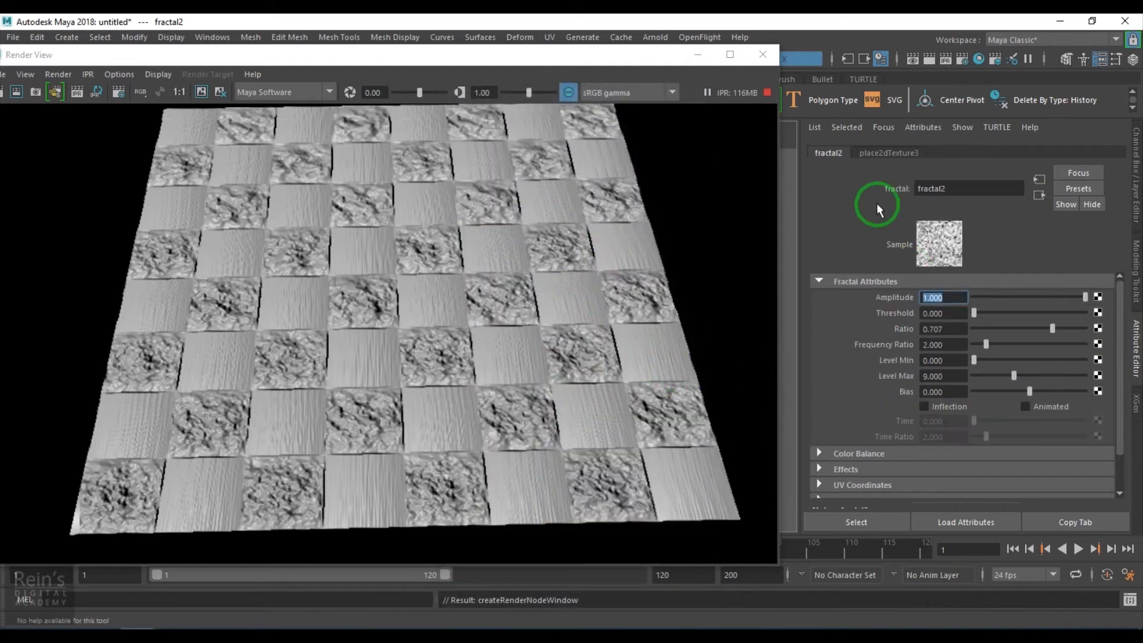
# - Set the V Color fractal's Repeat UV to 0.5 and 30
pyautogui.click(889, 153)
pyautogui.moveTo(960, 411); pyautogui.dragTo(884, 414)
pyautogui.write('.5')
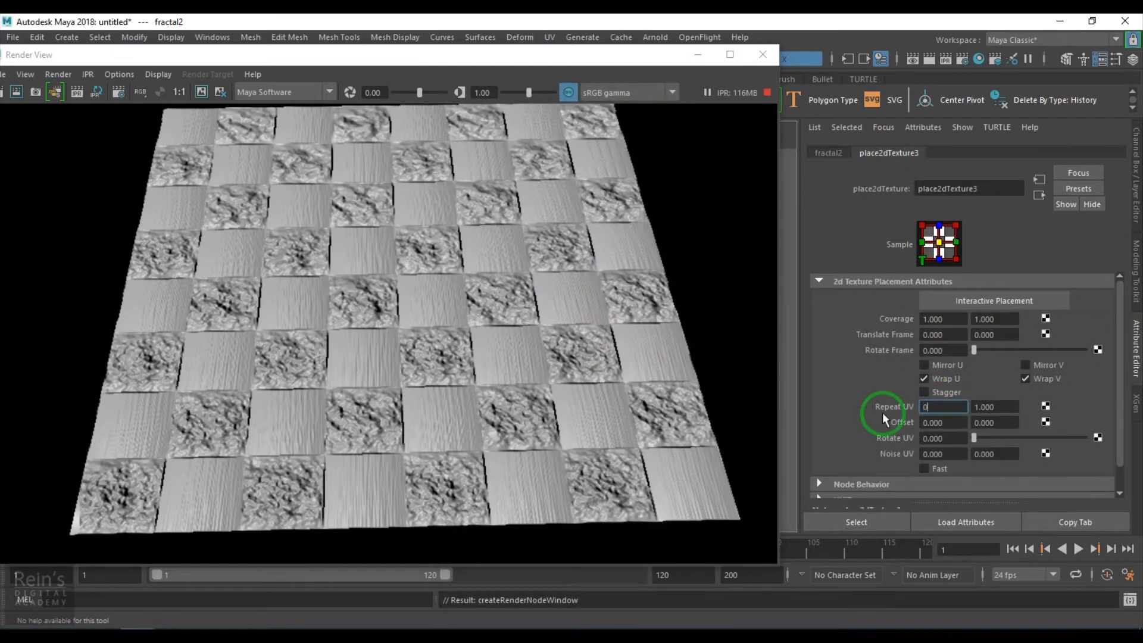
pyautogui.press('Return')
pyautogui.moveTo(997, 411); pyautogui.dragTo(922, 412)
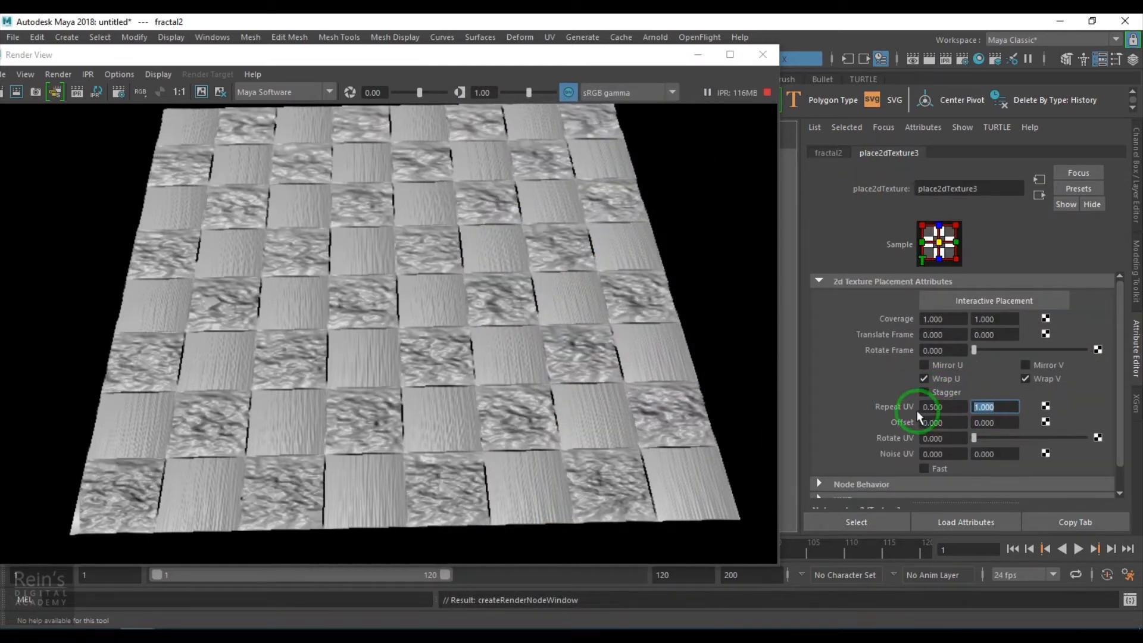
pyautogui.write('30')
pyautogui.press('Return')
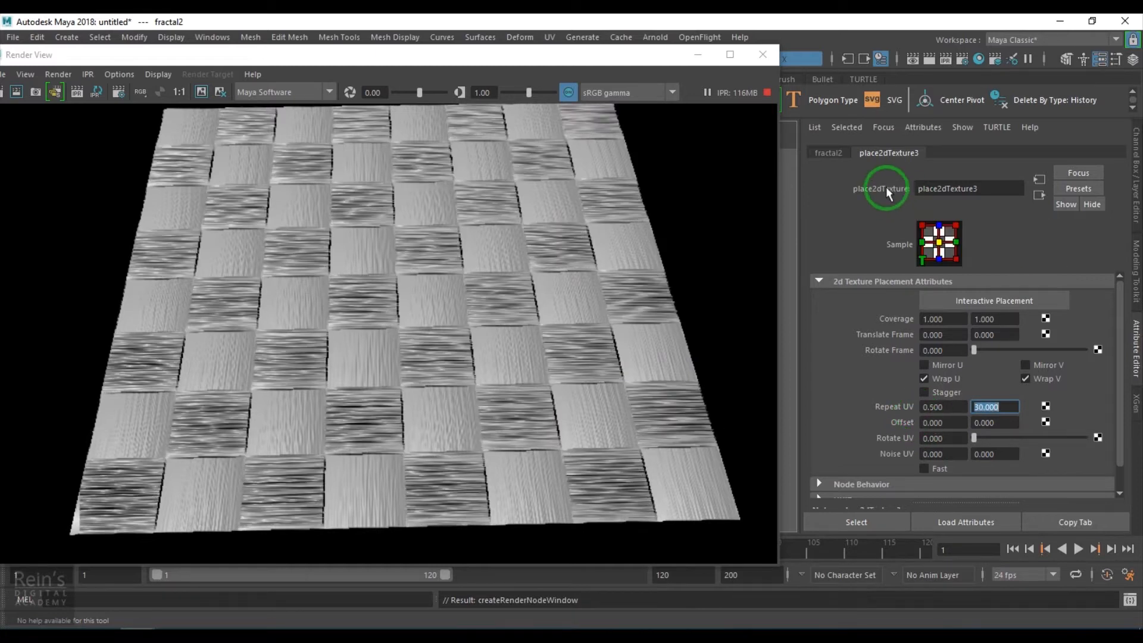
# - Lower the V Color fractal's Amplitude to 0.039 and lighten cloth1's Gap Color to a light grey
pyautogui.click(830, 153)
pyautogui.moveTo(1013, 296); pyautogui.dragTo(978, 298)
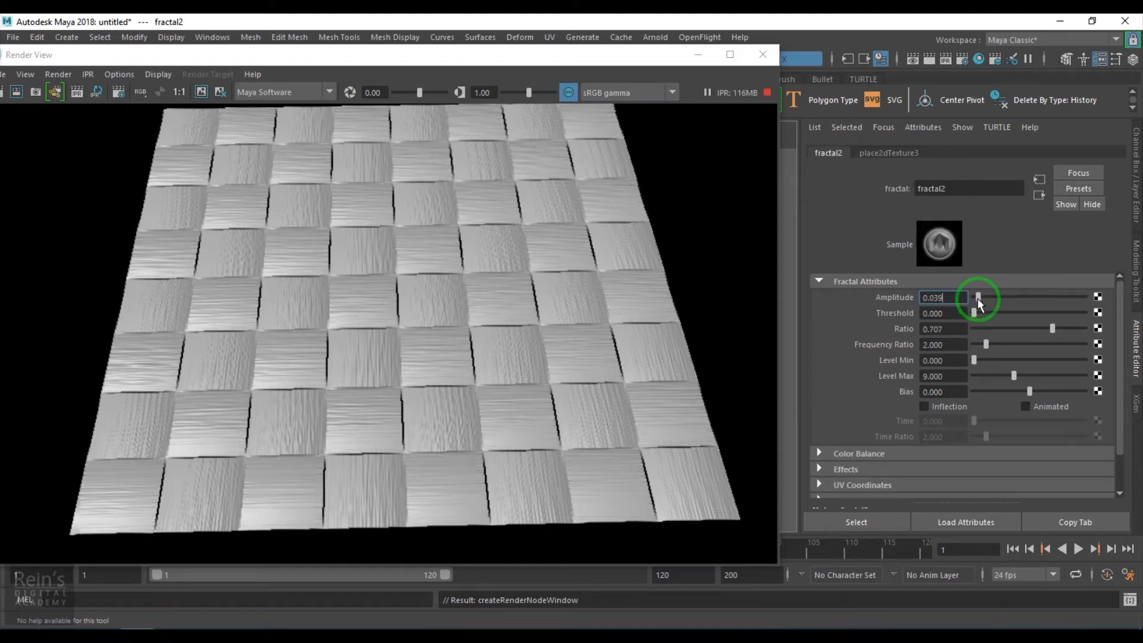
pyautogui.click(1035, 196)
pyautogui.moveTo(1044, 299); pyautogui.dragTo(1028, 298)
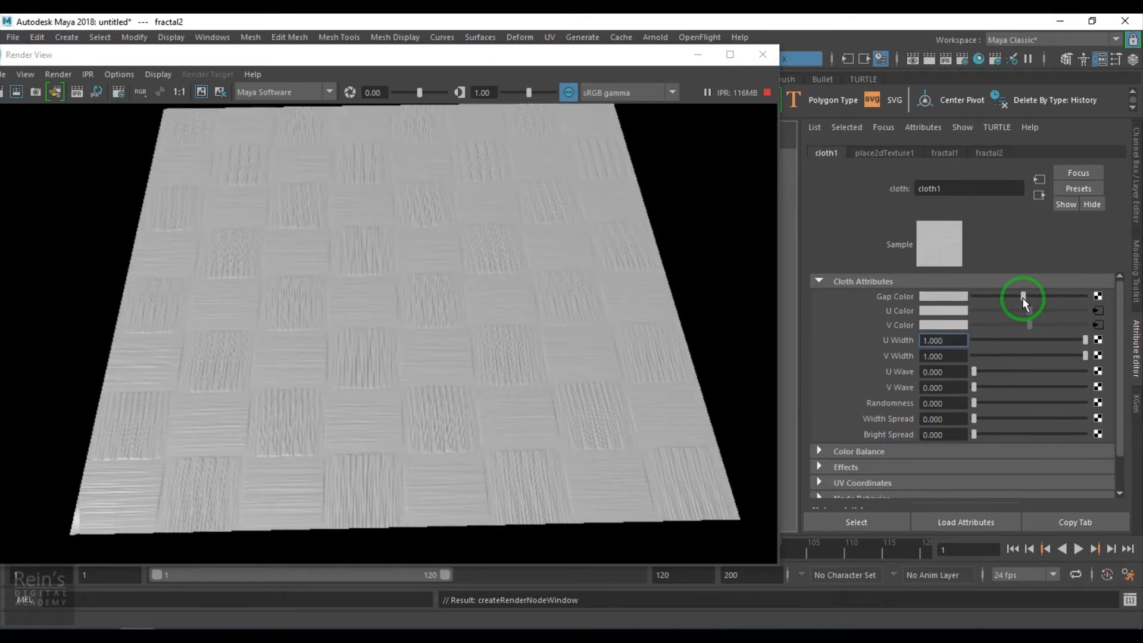
# - Change the Repeat UV of the U Color fractal's placement to 30 and 0.5
pyautogui.click(1099, 311)
pyautogui.doubleClick(964, 297)
pyautogui.click(912, 152)
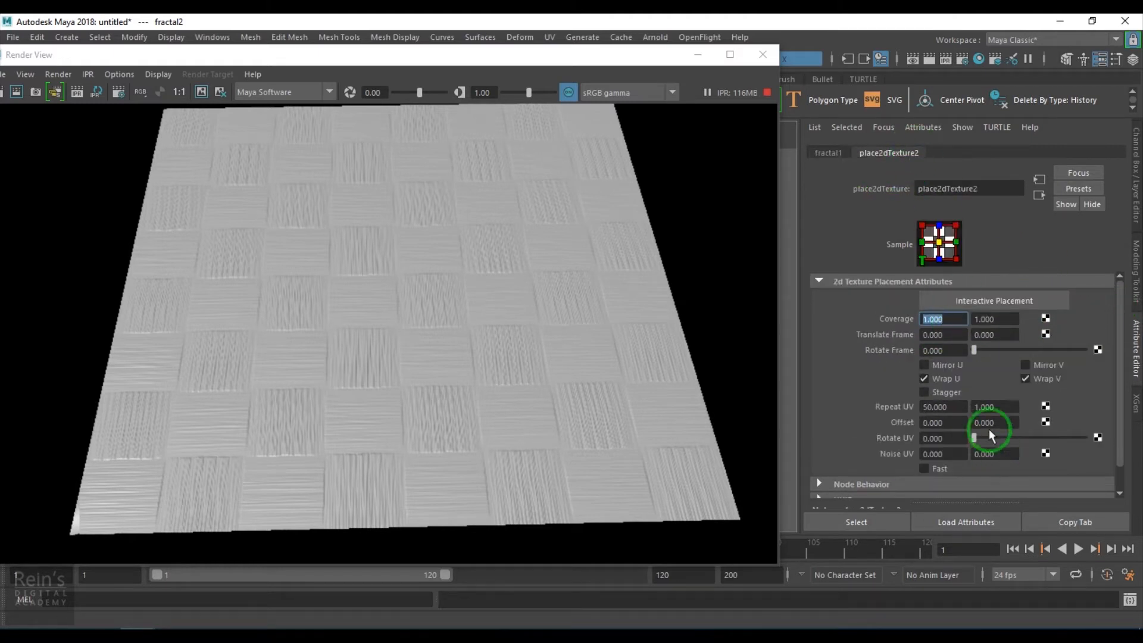
pyautogui.click(959, 405)
pyautogui.moveTo(959, 406); pyautogui.dragTo(827, 406)
pyautogui.write('30')
pyautogui.press('Return')
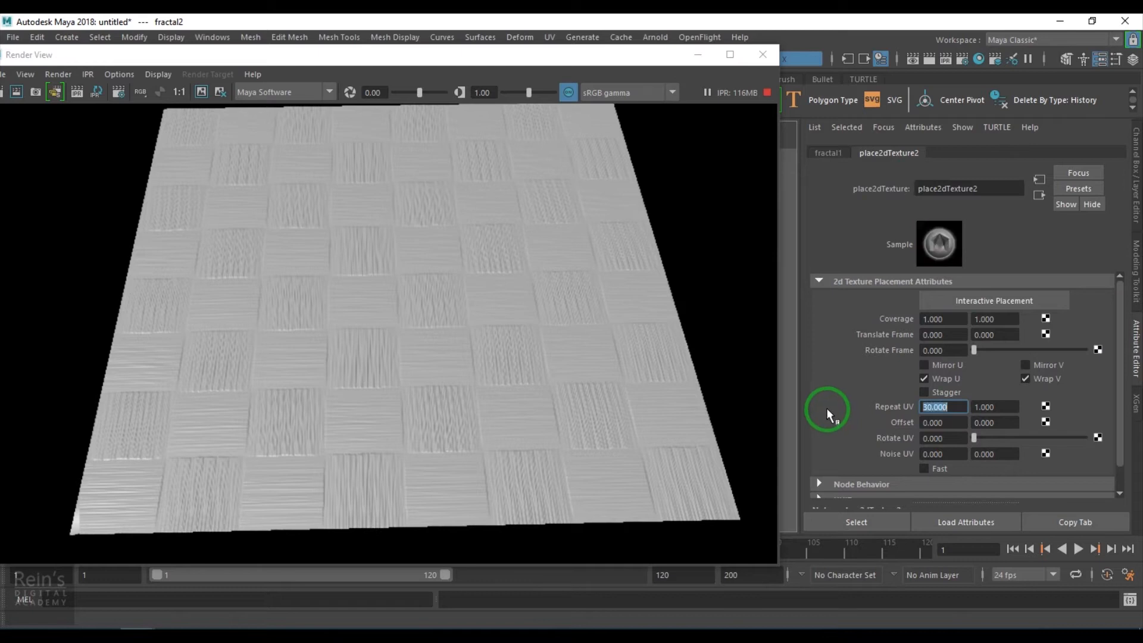
pyautogui.moveTo(1018, 419); pyautogui.dragTo(865, 405)
pyautogui.write('0.5')
pyautogui.press('Return')
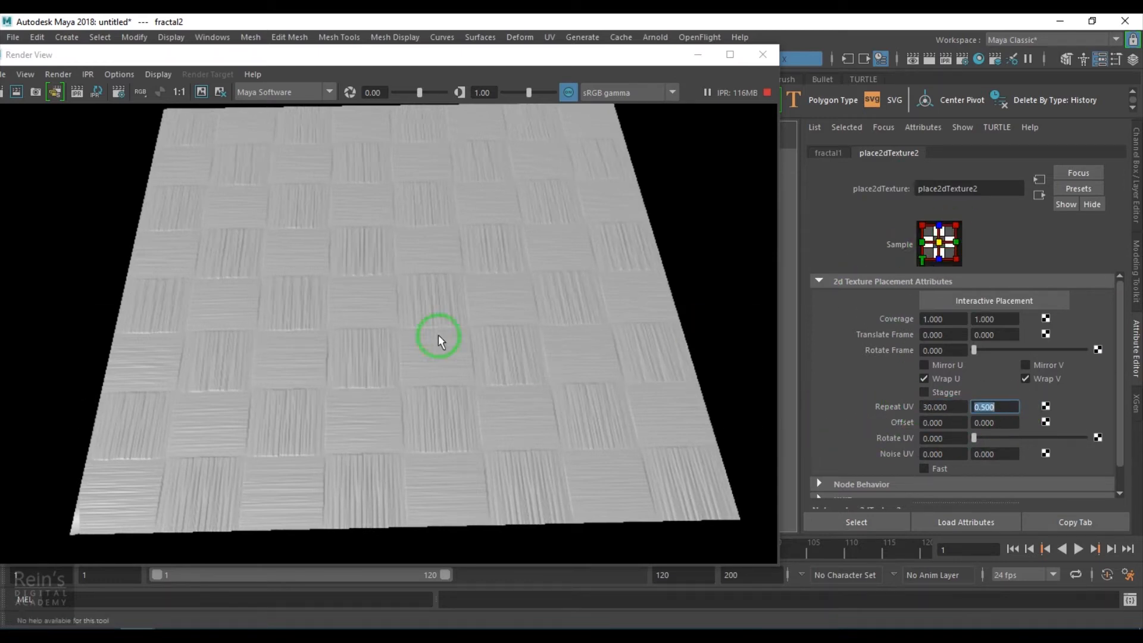
# - Return to cloth1's attributes and map a new Fractal texture to its U Width
pyautogui.click(1038, 199)
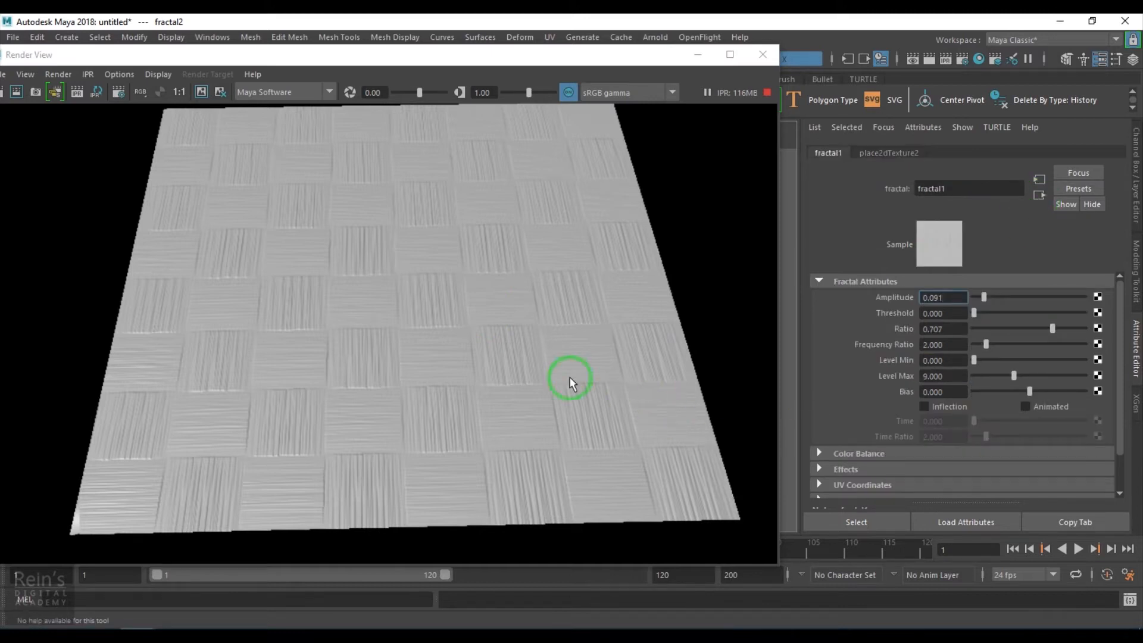
pyautogui.click(1035, 194)
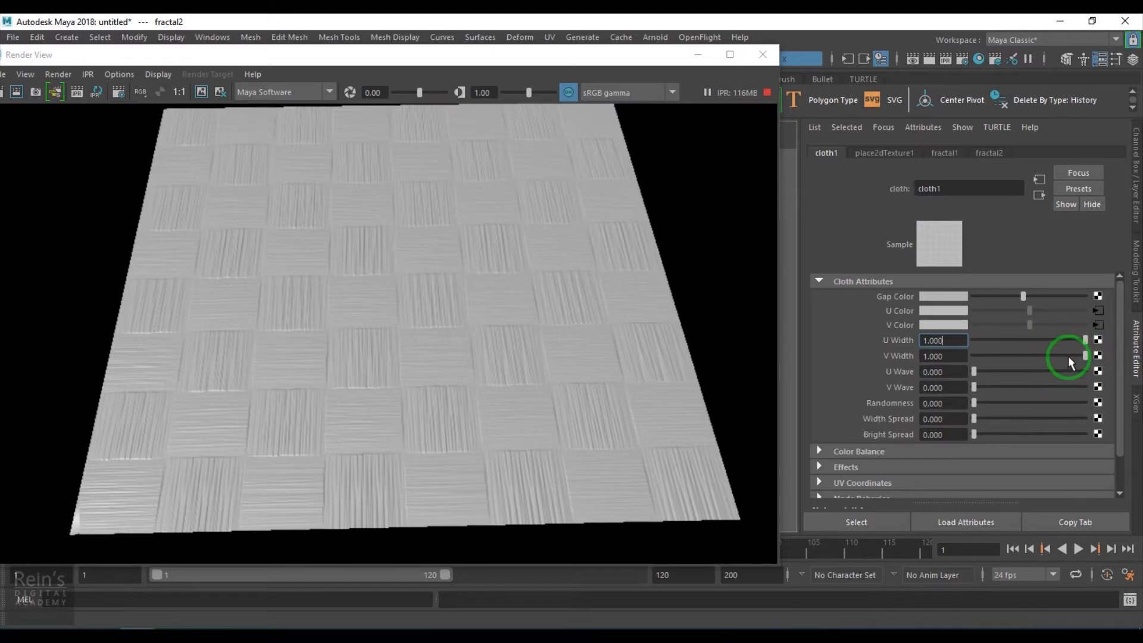
pyautogui.click(1098, 340)
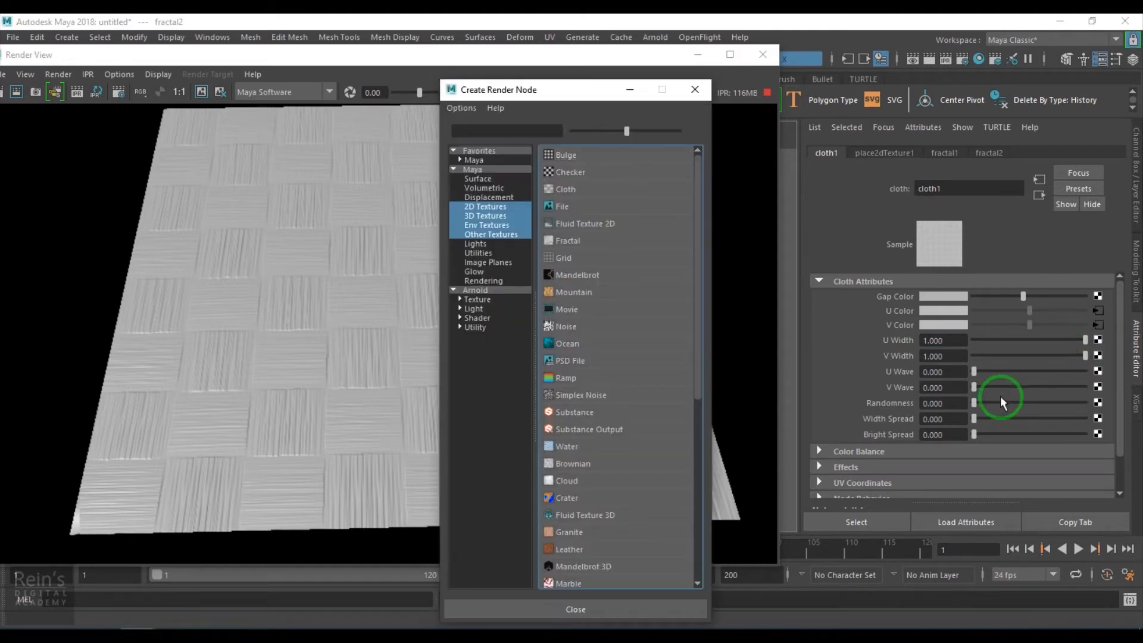
pyautogui.click(565, 241)
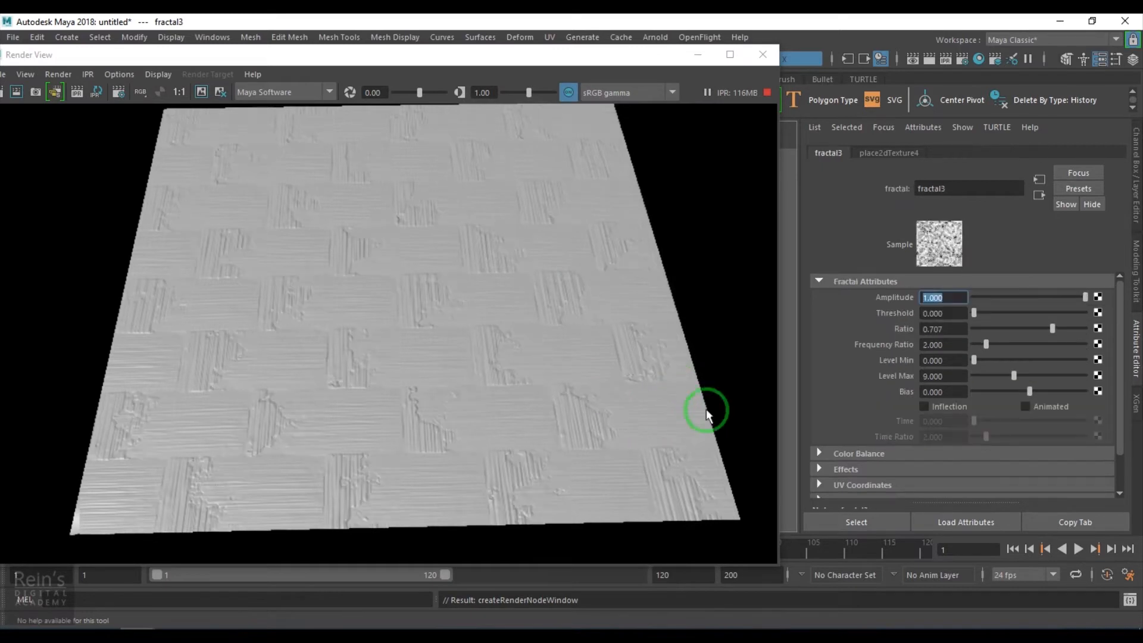
# - Try other Amplitude and Alpha Gain values on the U Width fractal, restoring both to 1
pyautogui.click(980, 294)
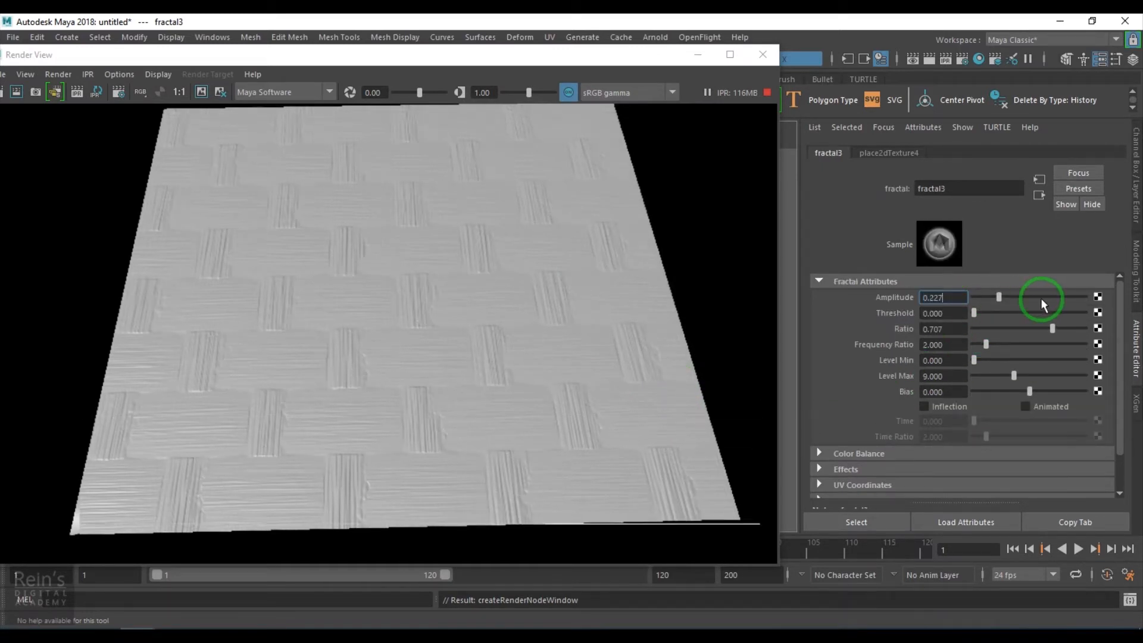
pyautogui.moveTo(1043, 297); pyautogui.dragTo(1127, 316)
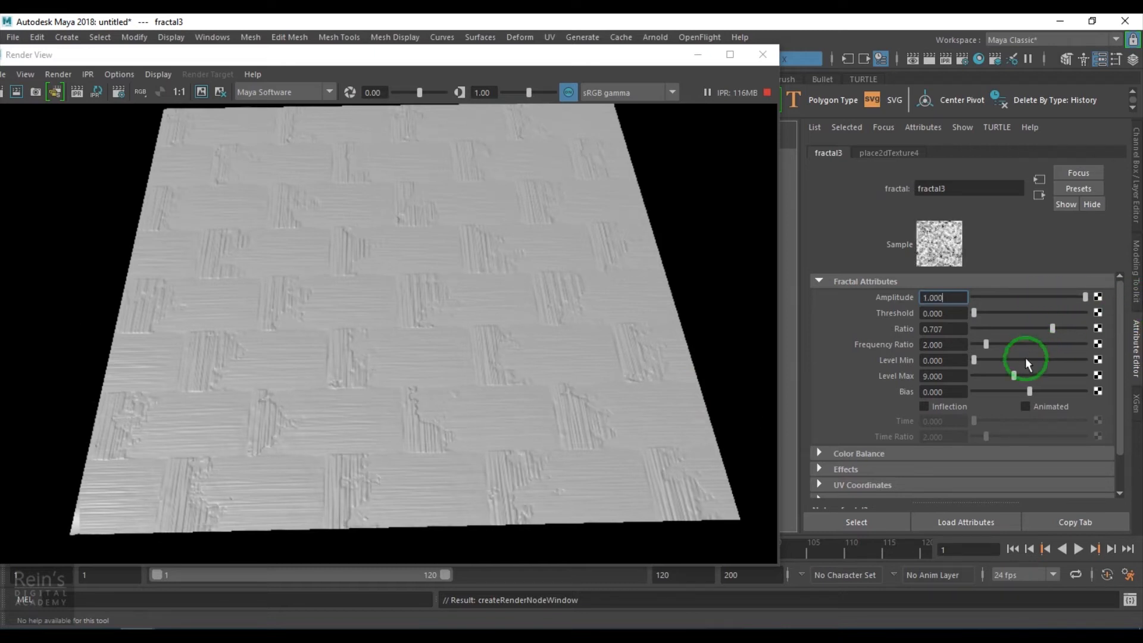
pyautogui.click(878, 455)
pyautogui.scroll(-3, 878, 453)
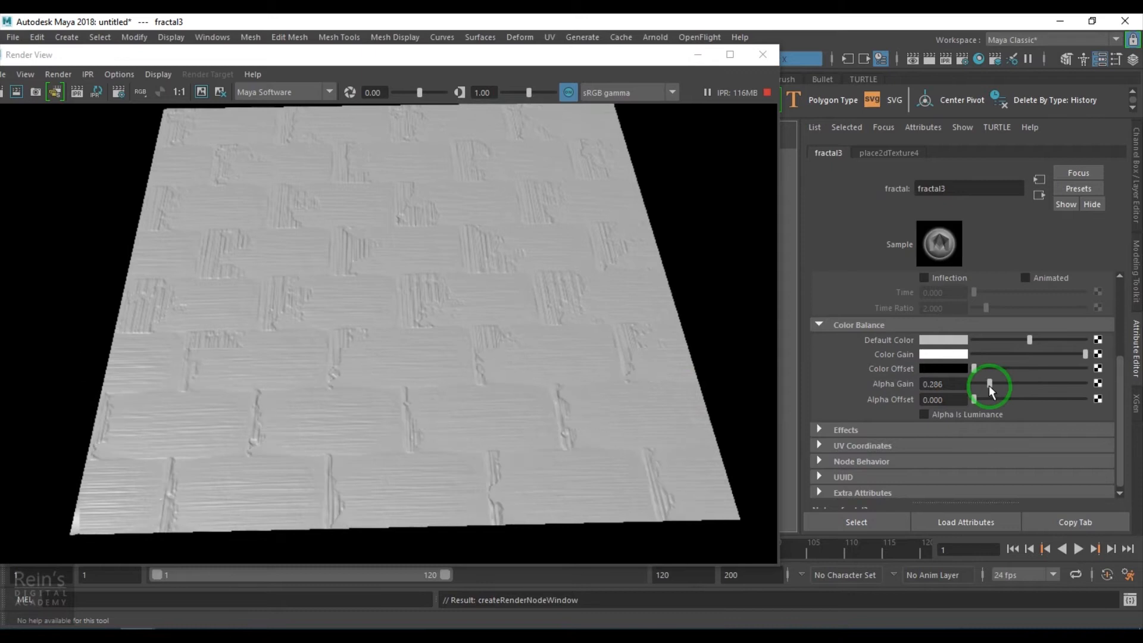
pyautogui.moveTo(1029, 384); pyautogui.dragTo(1048, 384)
pyautogui.moveTo(957, 386); pyautogui.dragTo(857, 386)
pyautogui.write('1')
pyautogui.press('Return')
# - Set the U Width fractal's Alpha Offset to 0.623, Ratio to 0.370 and Bias to -0.610, with Inflection off
pyautogui.moveTo(974, 399); pyautogui.dragTo(1007, 398)
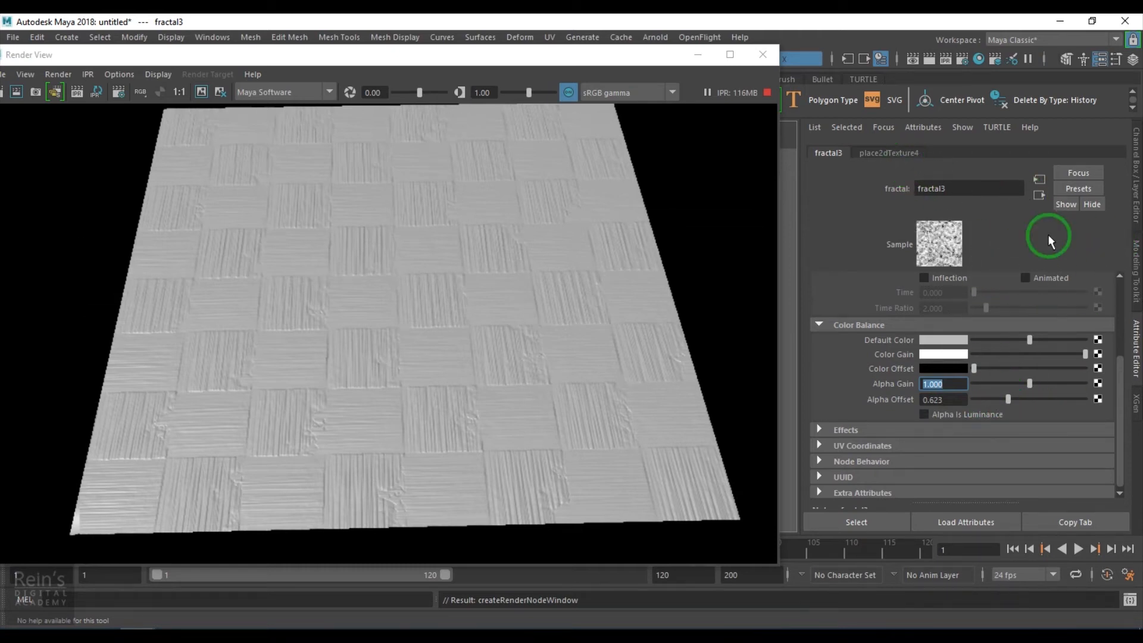
pyautogui.scroll(3, 977, 360)
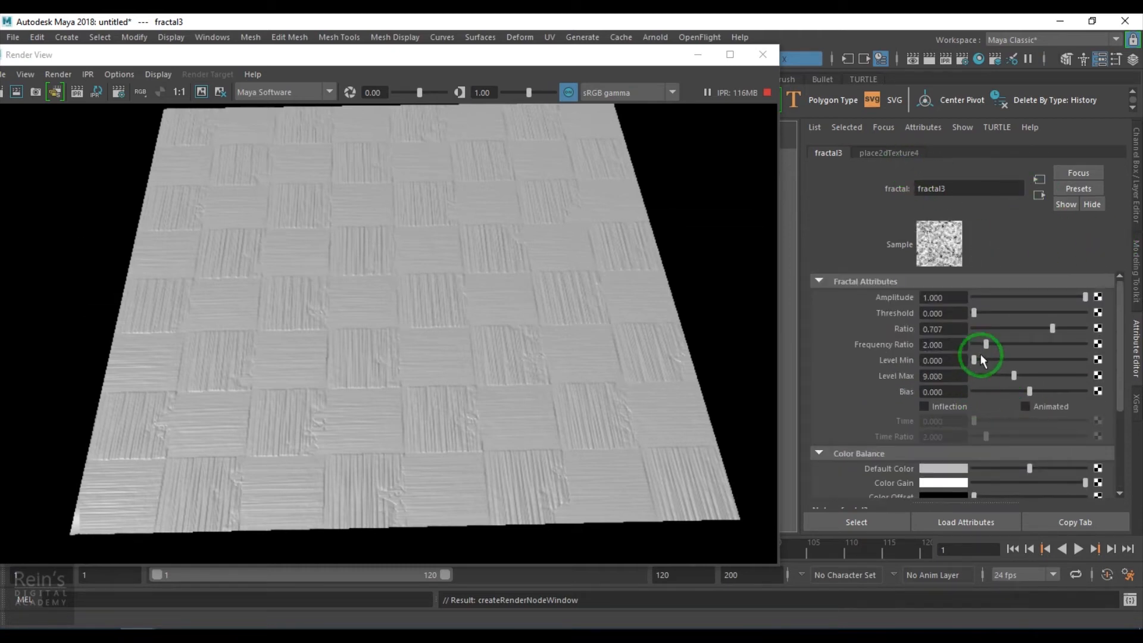
pyautogui.moveTo(1019, 328); pyautogui.dragTo(1015, 329)
pyautogui.moveTo(1062, 391); pyautogui.dragTo(995, 391)
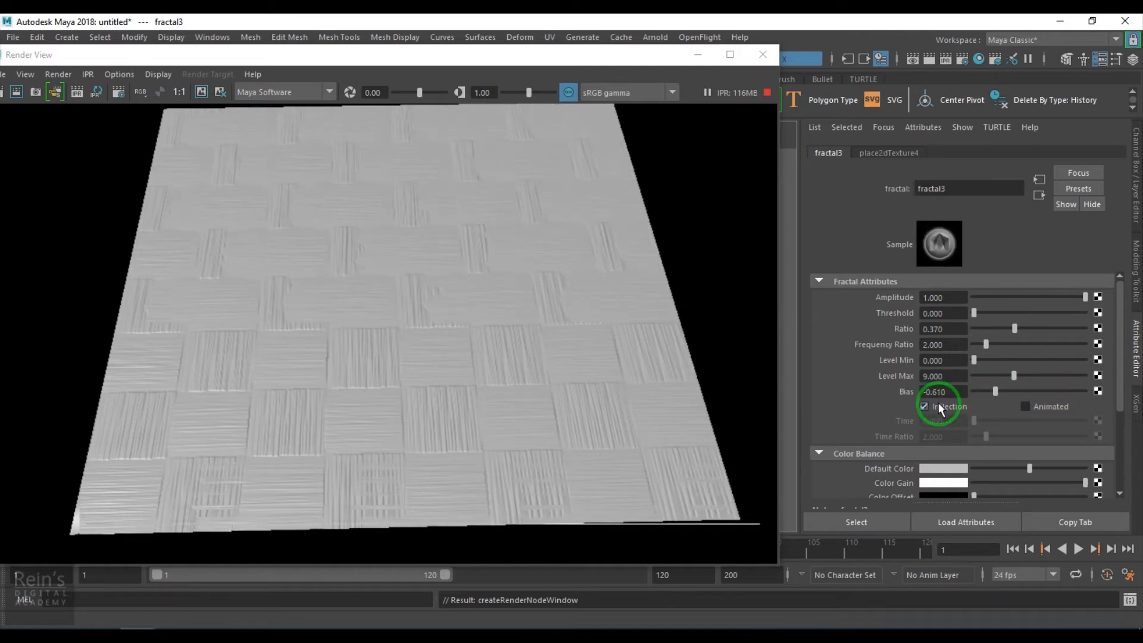
pyautogui.click(939, 405)
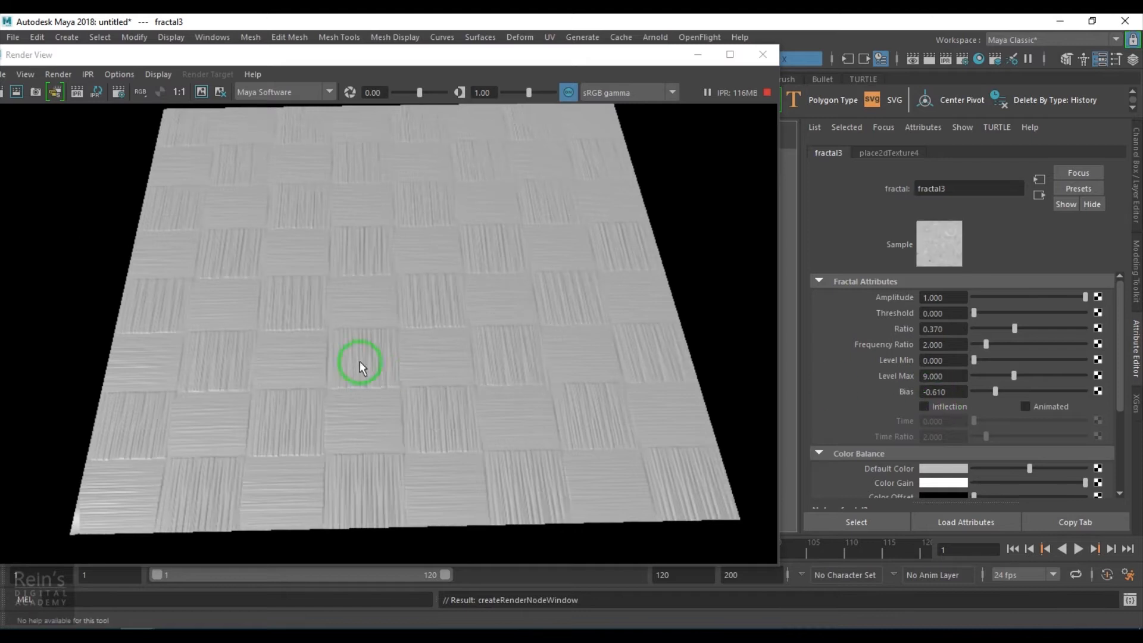
pyautogui.scroll(5, 352, 365)
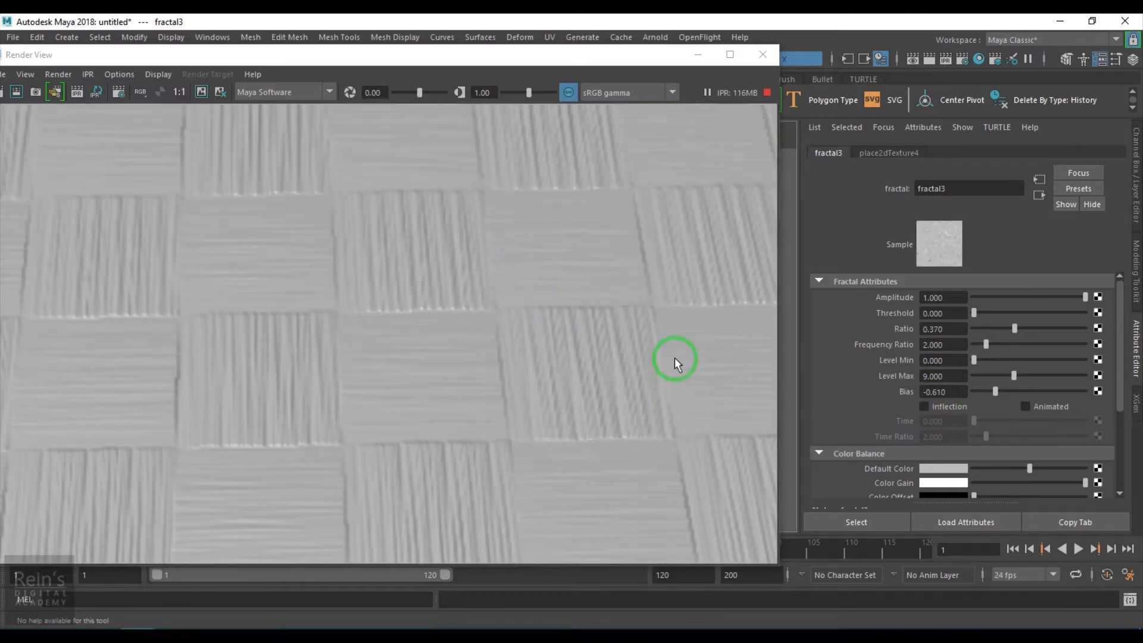
pyautogui.scroll(-5, 620, 376)
# - Return to cloth1's attributes, open Hypershade and graph blinn1's shading network beside them
pyautogui.click(1037, 194)
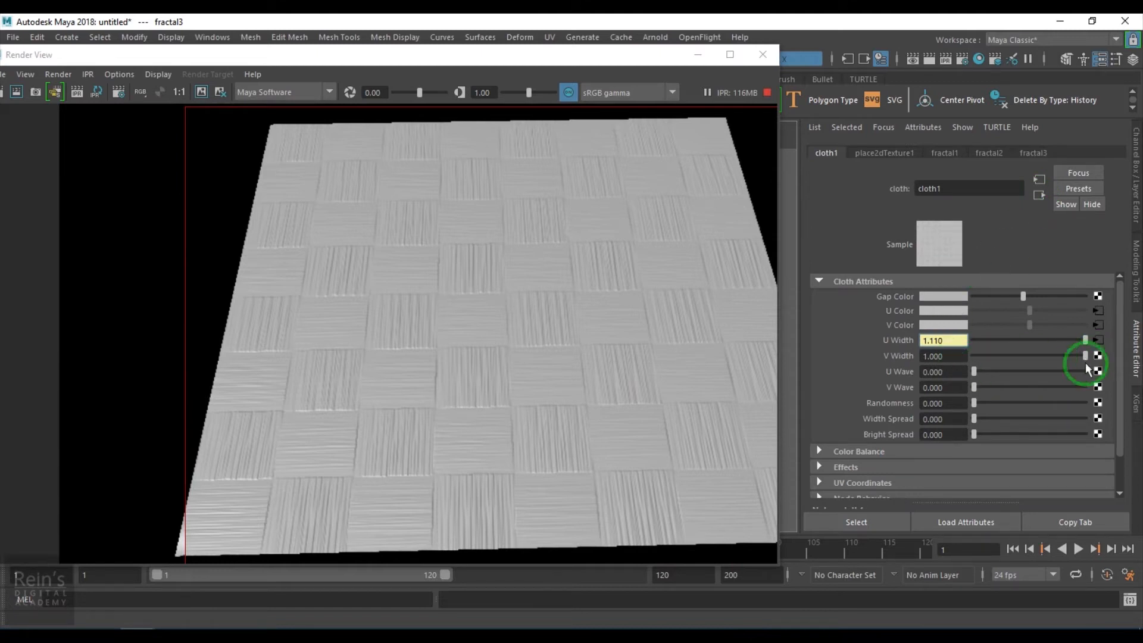
pyautogui.click(977, 60)
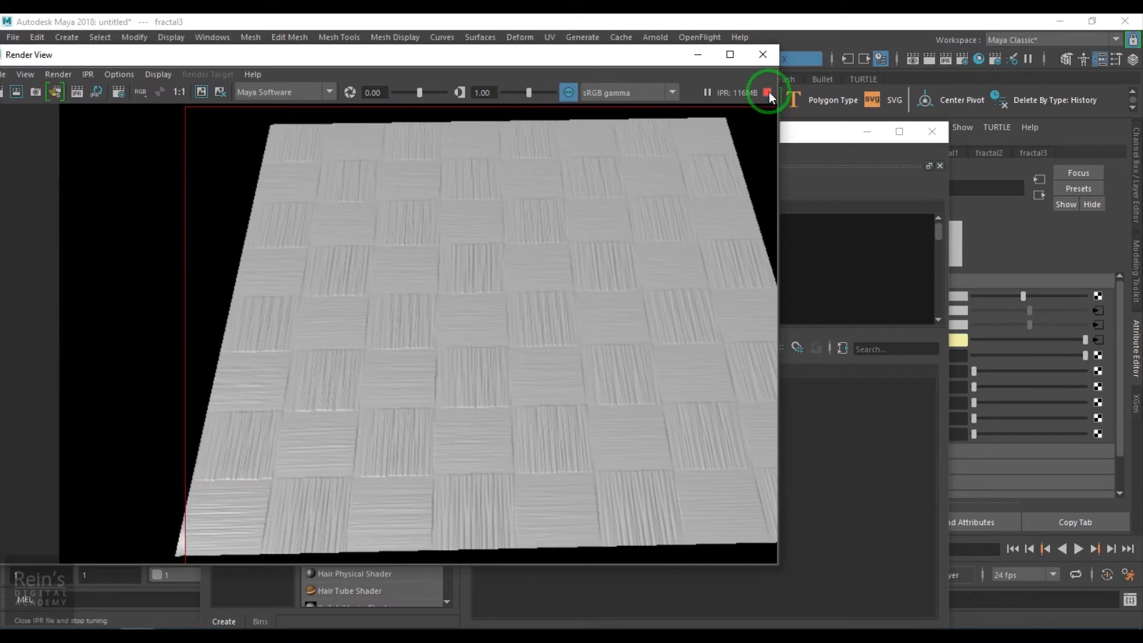
pyautogui.click(769, 92)
pyautogui.click(802, 131)
pyautogui.click(231, 241)
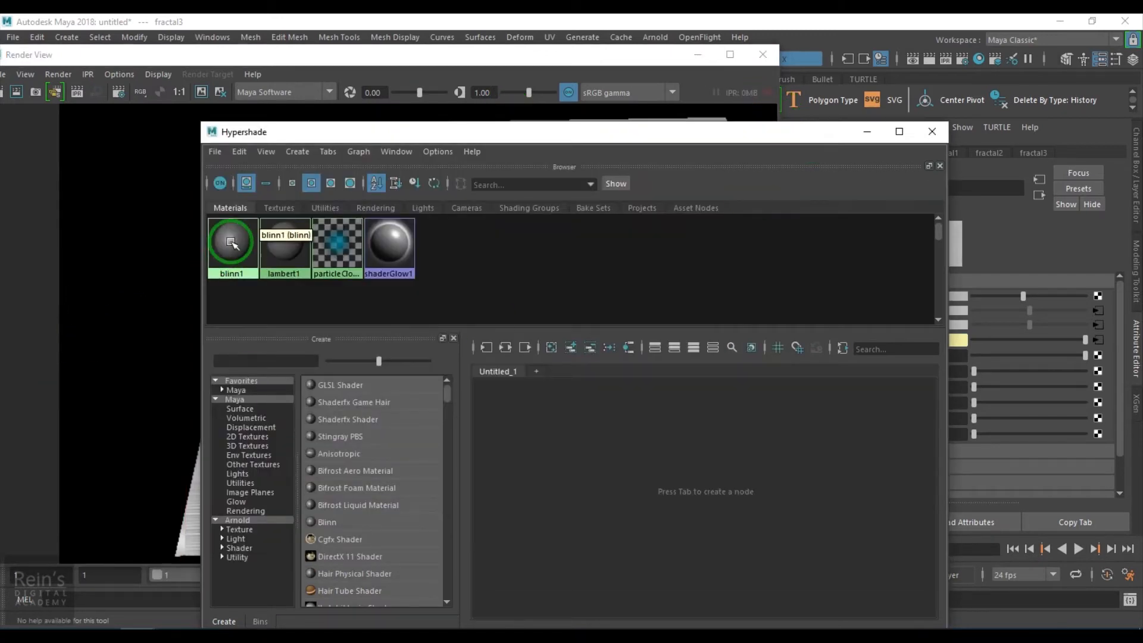
pyautogui.moveTo(231, 241); pyautogui.dragTo(583, 476)
pyautogui.scroll(2, 659, 542)
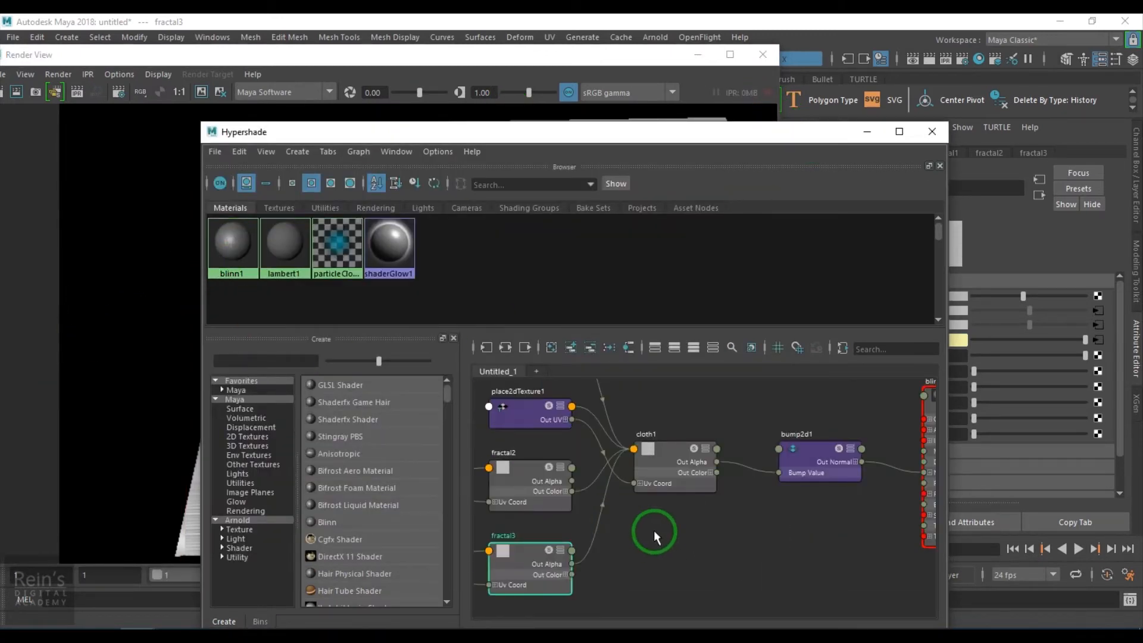
pyautogui.scroll(-2, 654, 528)
pyautogui.scroll(1, 654, 526)
pyautogui.keyDown('alt'); pyautogui.moveTo(657, 548); pyautogui.dragTo(759, 594, button='middle'); pyautogui.keyUp('alt')
pyautogui.scroll(1, 607, 483)
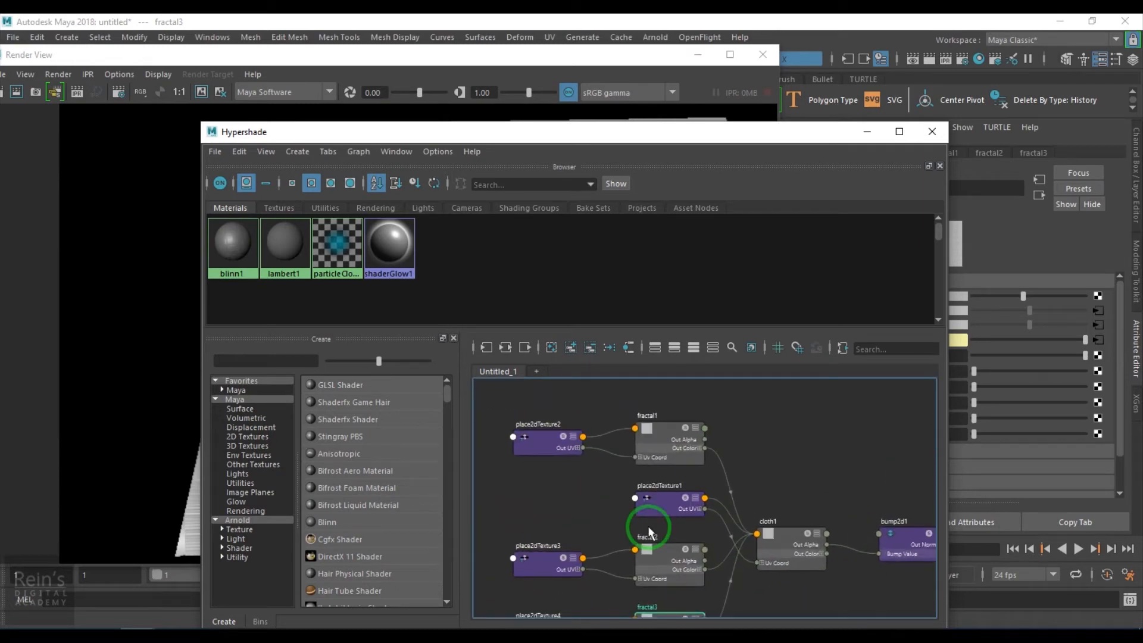
pyautogui.keyDown('alt'); pyautogui.moveTo(705, 520); pyautogui.dragTo(661, 448, button='middle'); pyautogui.keyUp('alt')
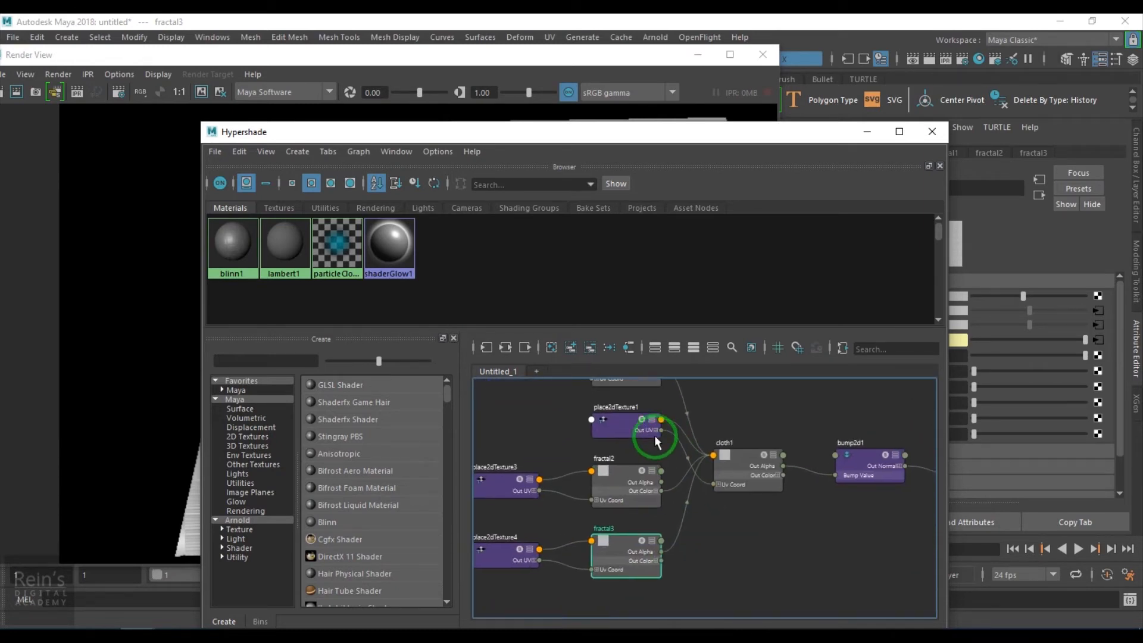
pyautogui.moveTo(721, 135); pyautogui.dragTo(567, 123)
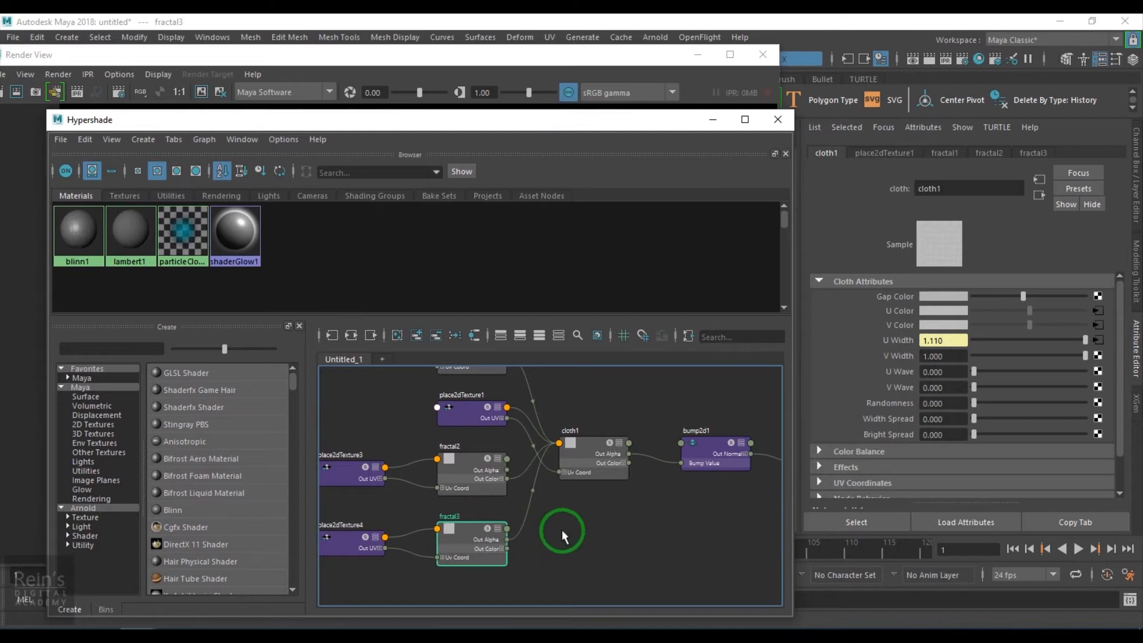
pyautogui.click(576, 458)
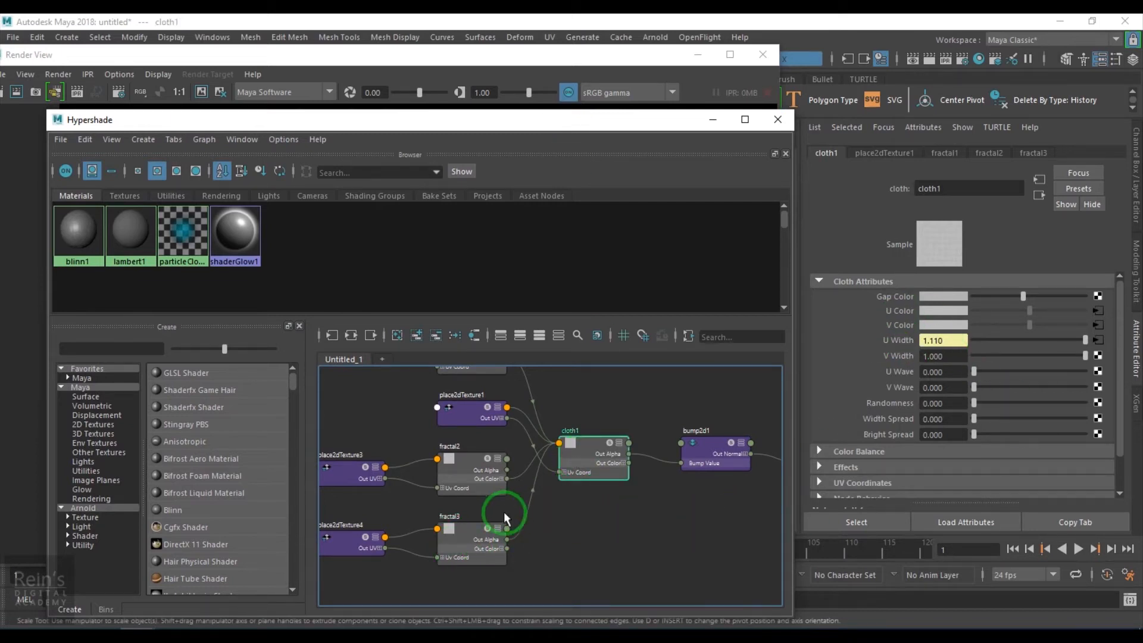
pyautogui.click(927, 356)
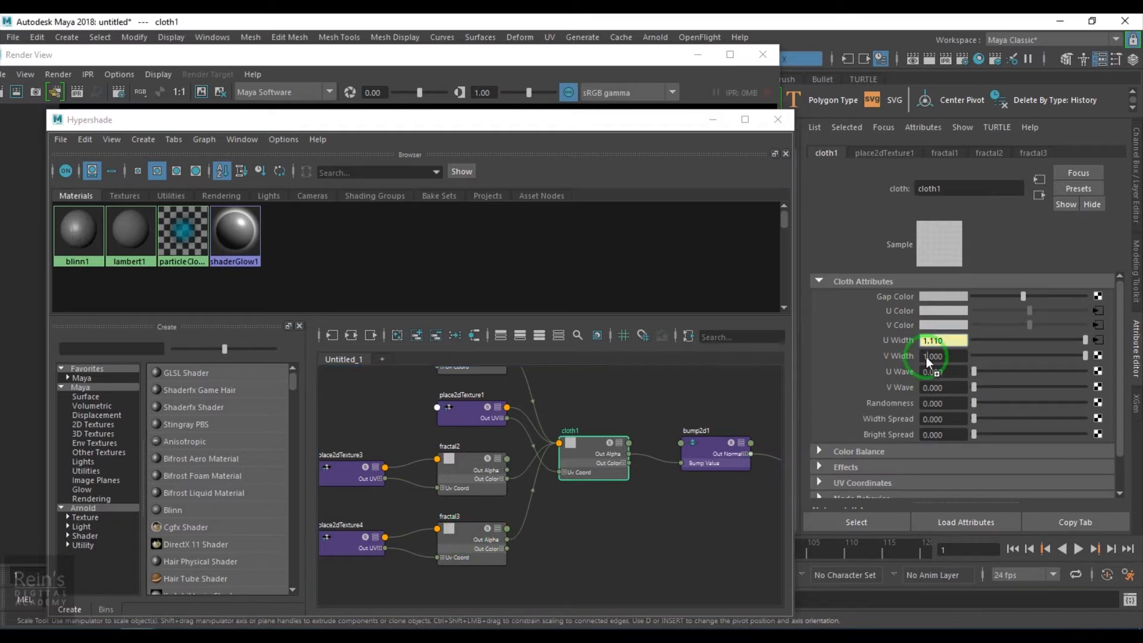
pyautogui.click(465, 543)
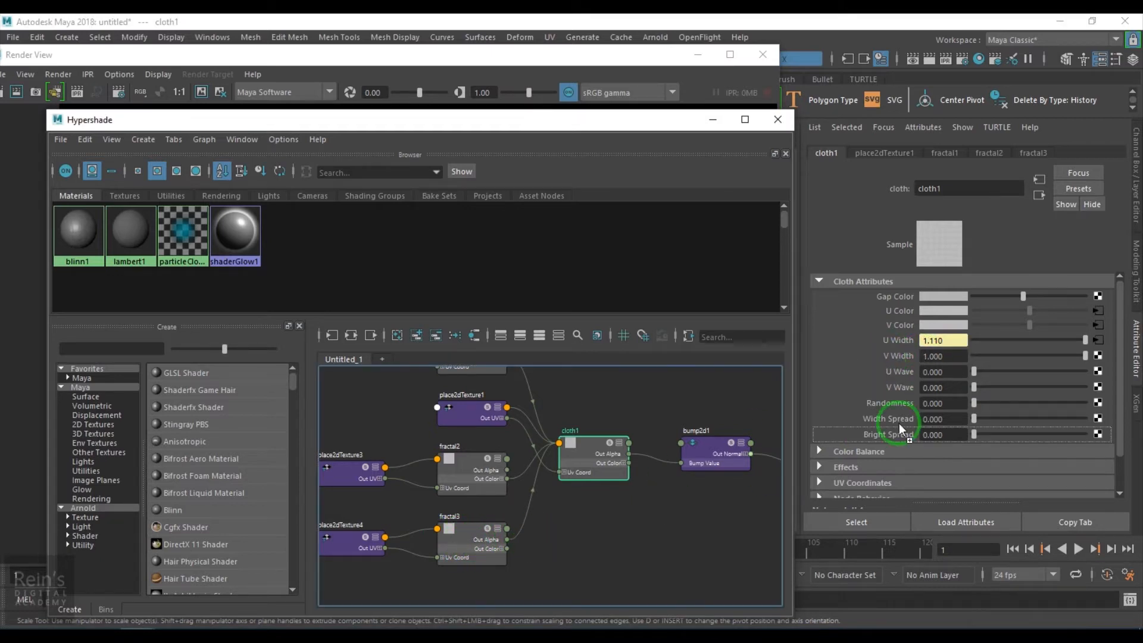
pyautogui.moveTo(864, 349); pyautogui.dragTo(864, 350, button='middle')
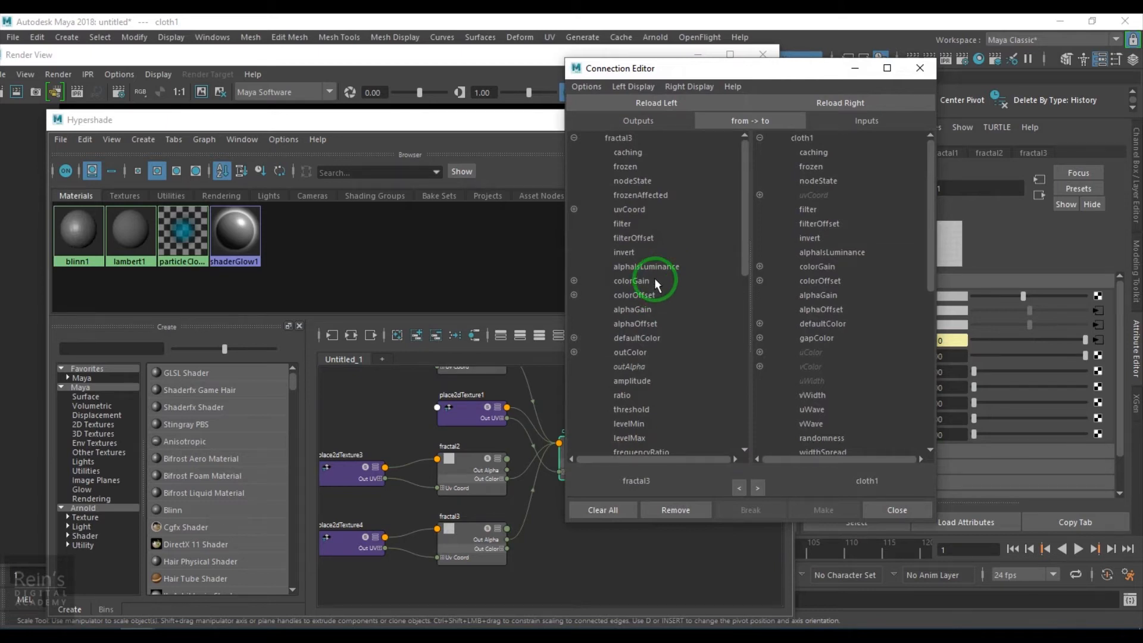
pyautogui.click(920, 68)
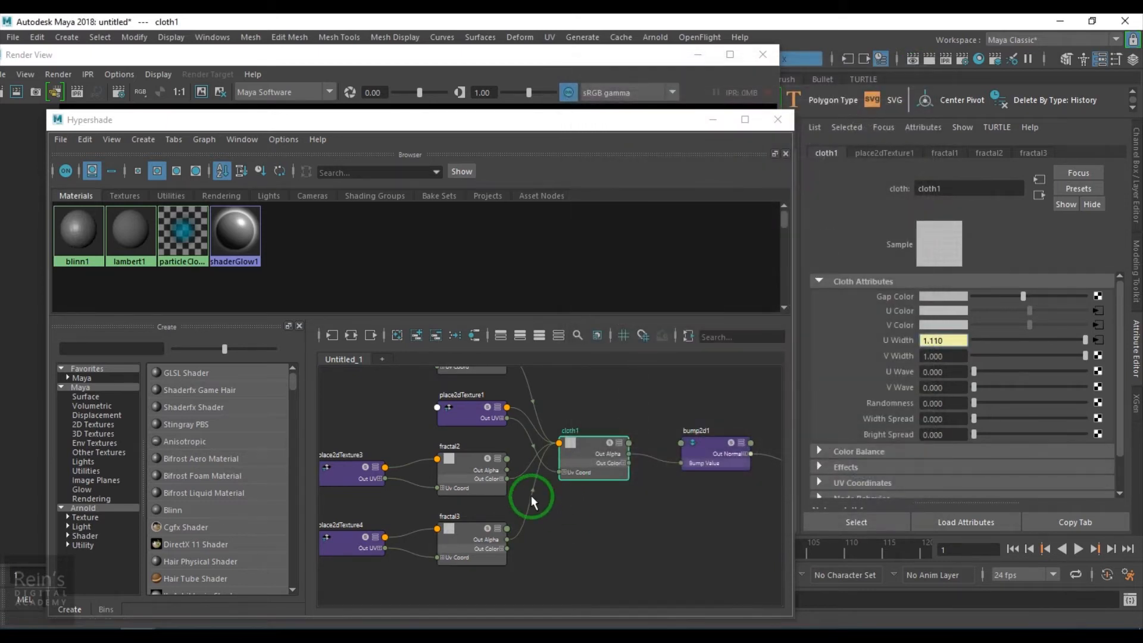
# - Connect fractal3's outAlpha to cloth1's vWidth through the Connection Editor
pyautogui.moveTo(531, 495)
pyautogui.click(572, 462)
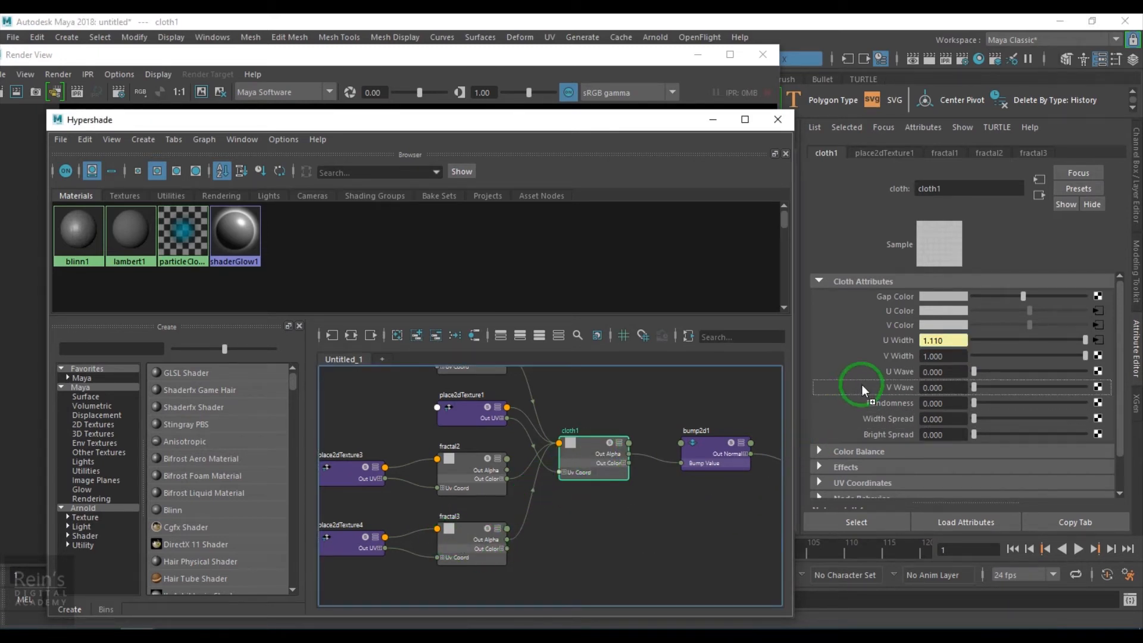
pyautogui.moveTo(859, 388); pyautogui.dragTo(880, 359, button='middle')
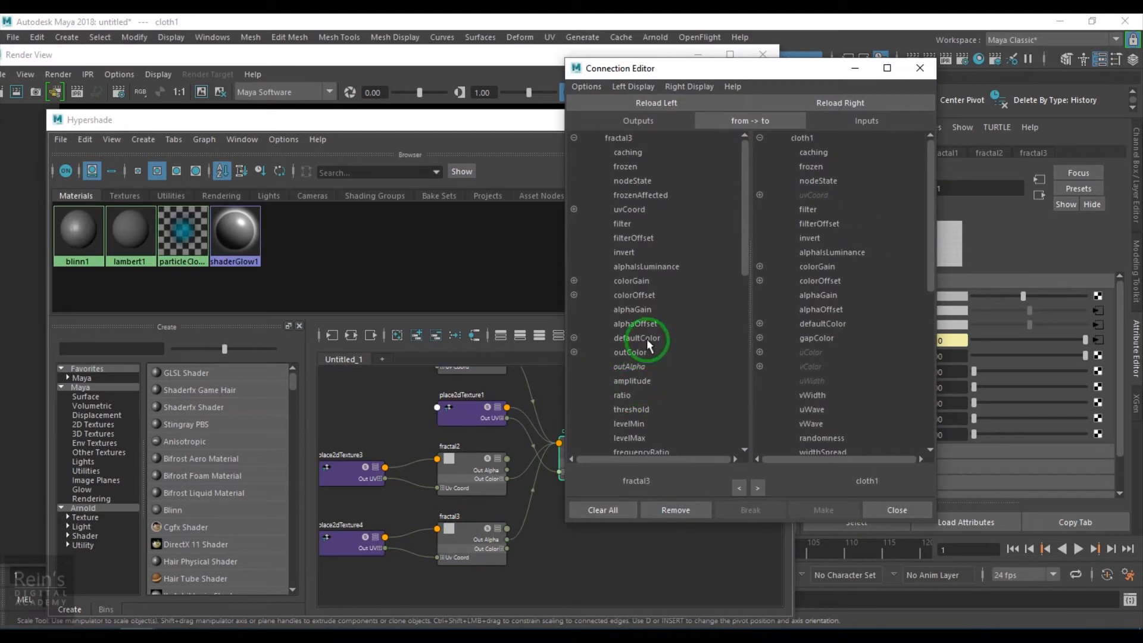
pyautogui.click(634, 365)
pyautogui.click(828, 375)
pyautogui.click(818, 396)
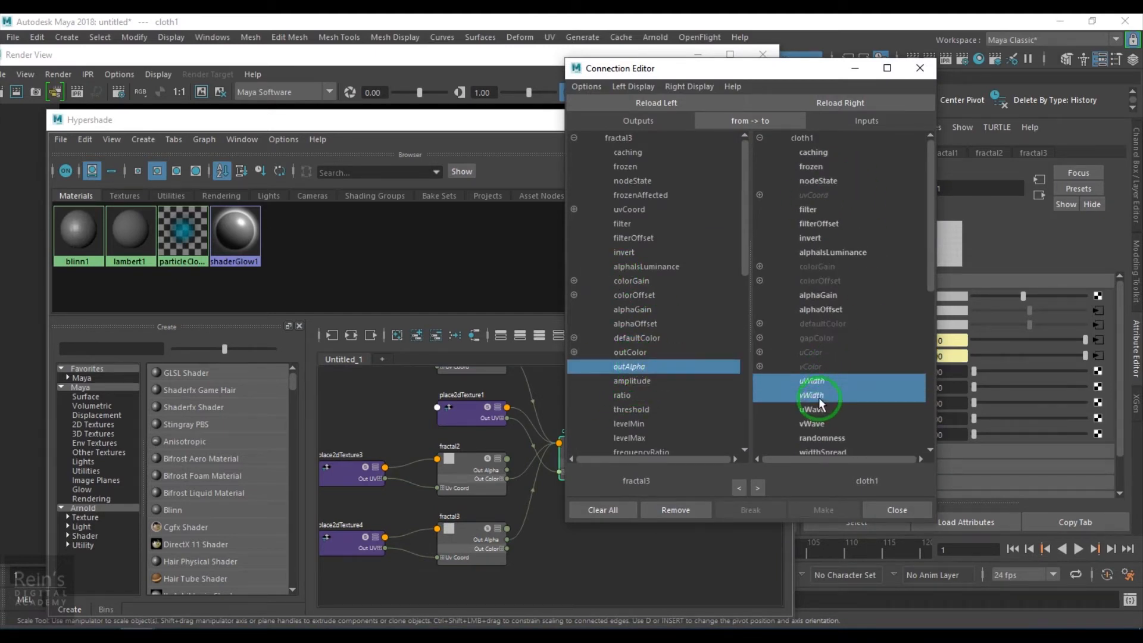
pyautogui.click(921, 70)
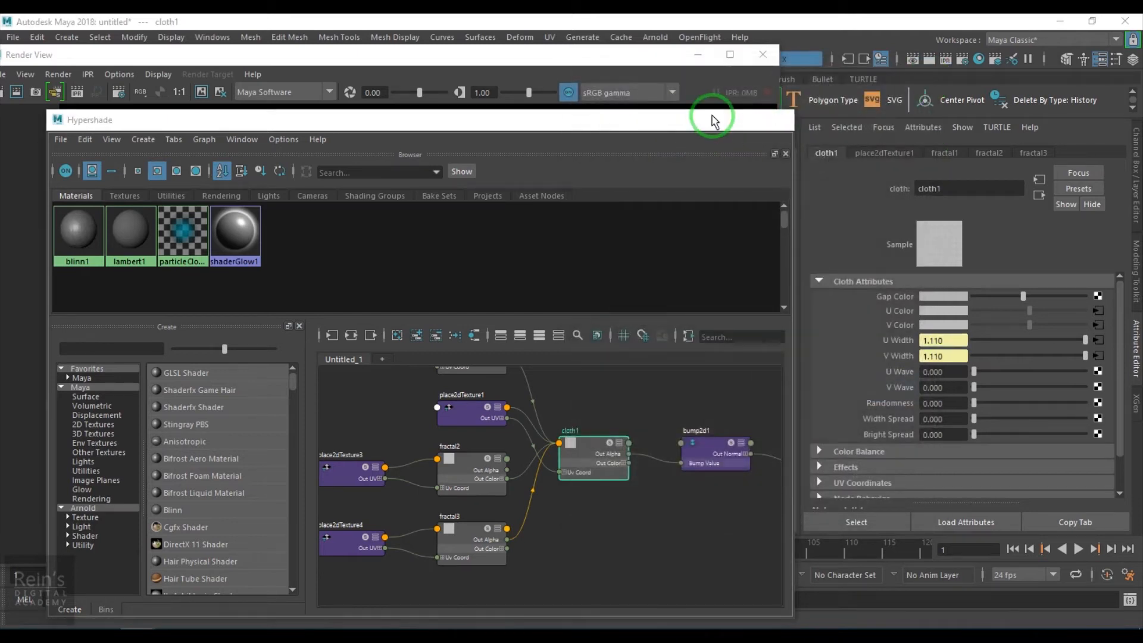
# - Minimize Hypershade and re-render the woven plane in Render View
pyautogui.click(714, 119)
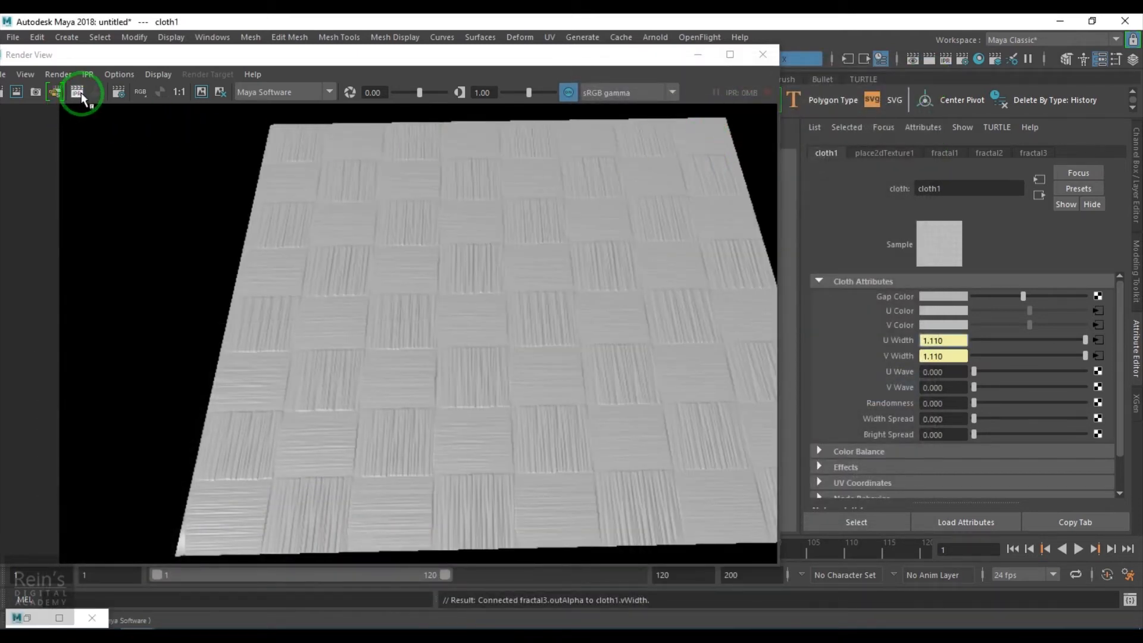
pyautogui.click(79, 92)
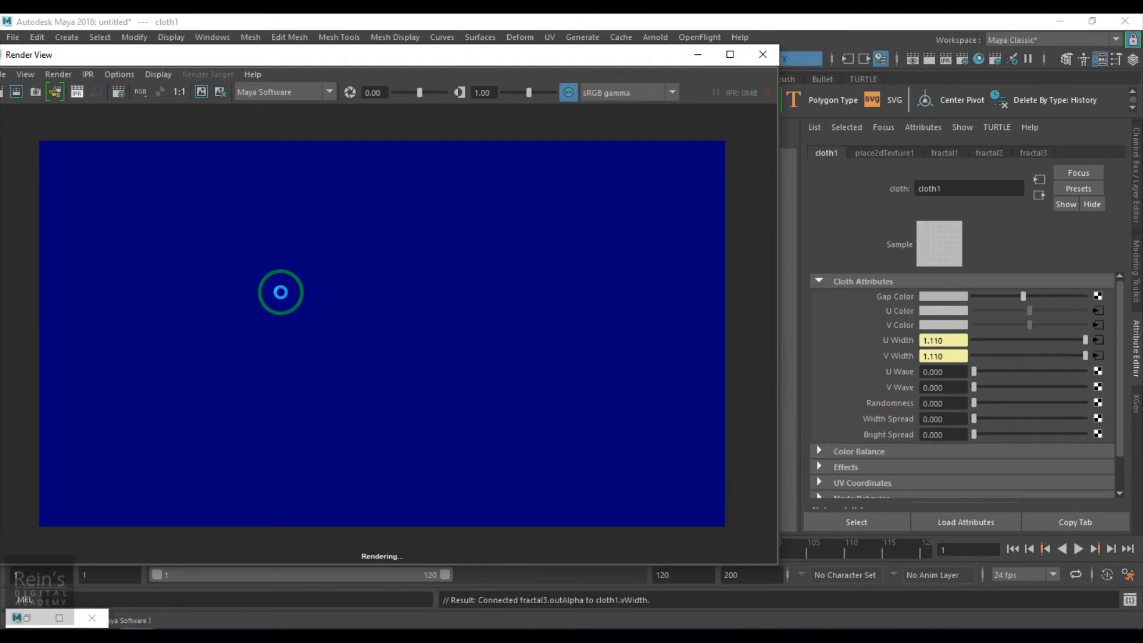
# - Run an IPR render on a region enclosing the plane, examine the weave up close, and stop the IPR
pyautogui.moveTo(135, 143); pyautogui.dragTo(691, 539)
pyautogui.scroll(2, 461, 395)
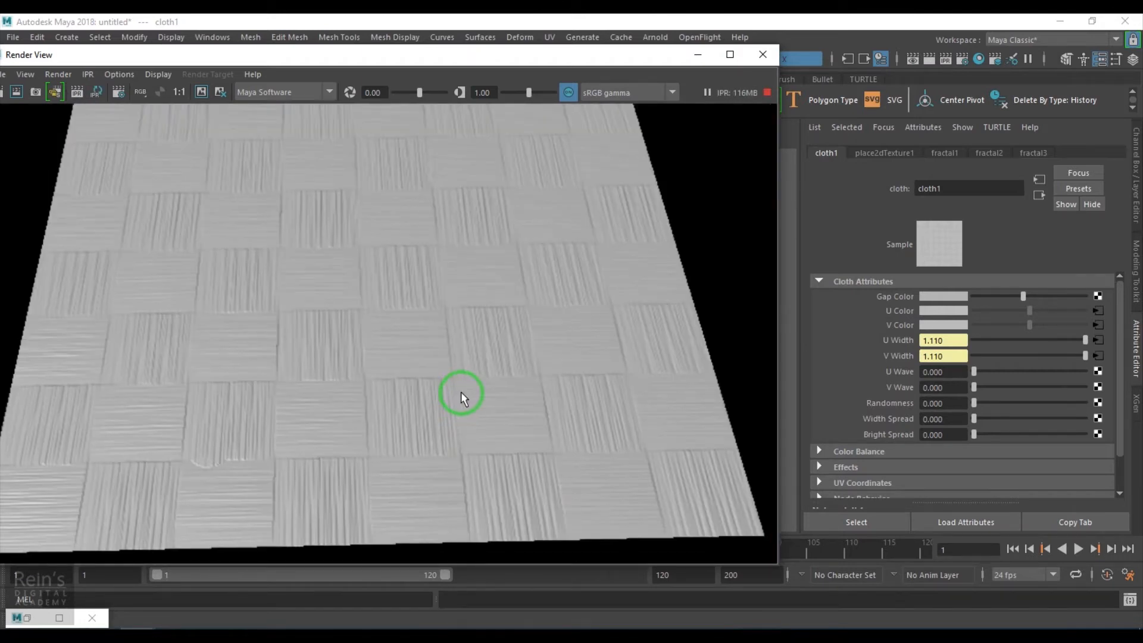
pyautogui.scroll(1, 460, 391)
pyautogui.scroll(-1, 461, 392)
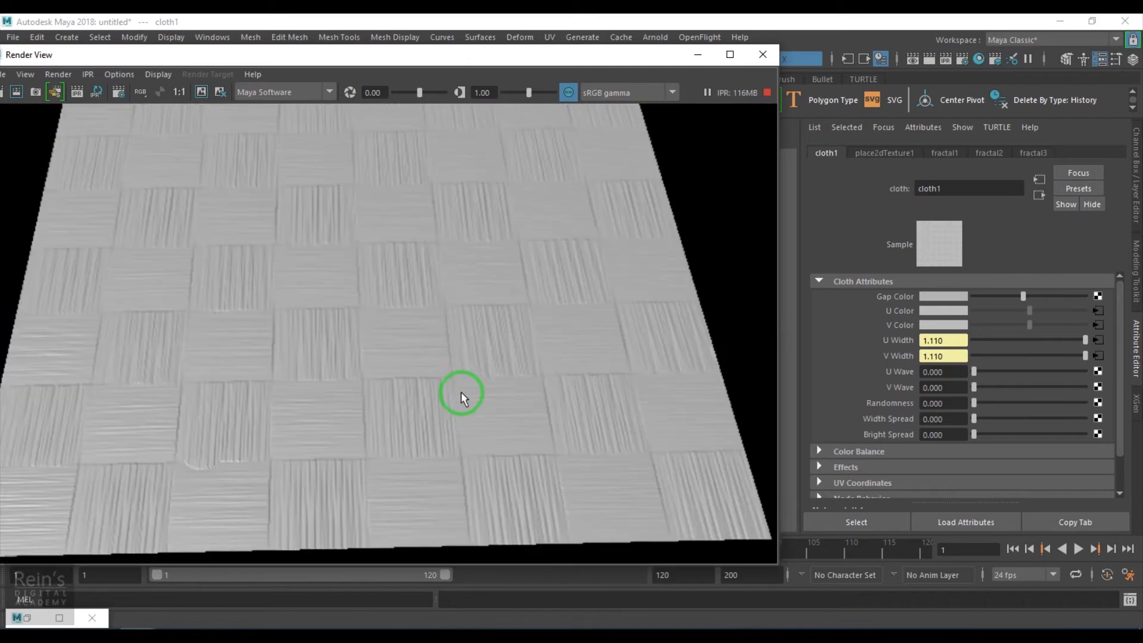
pyautogui.click(767, 94)
pyautogui.moveTo(506, 60); pyautogui.dragTo(901, 67)
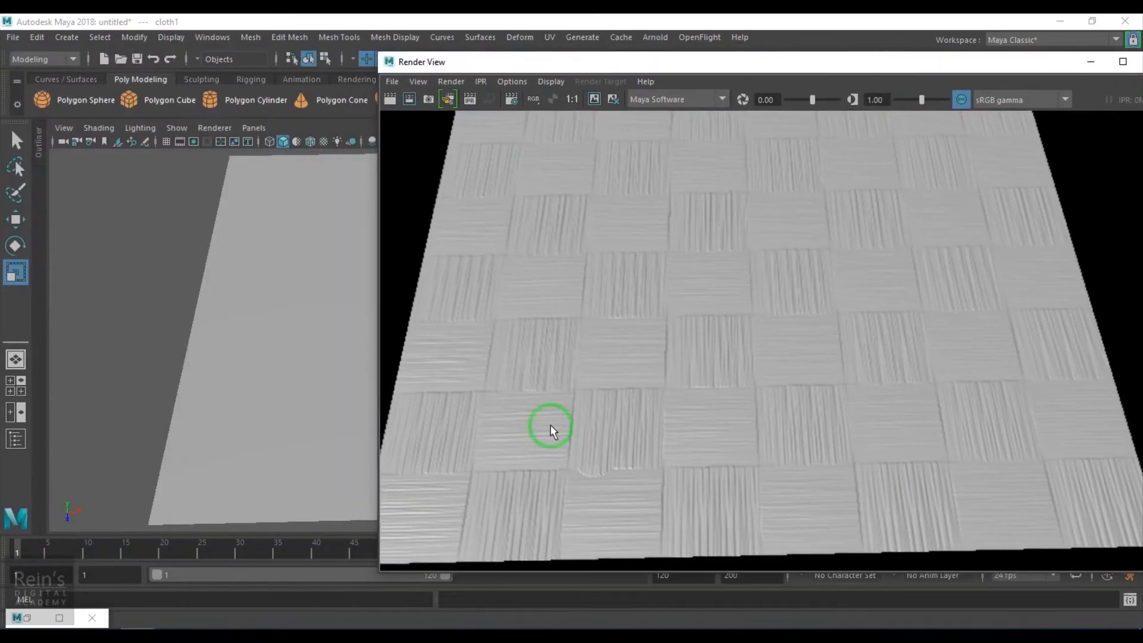
# - Restore Hypershade and add a remapColor node below bump2d1 in blinn1's shading network
pyautogui.click(27, 617)
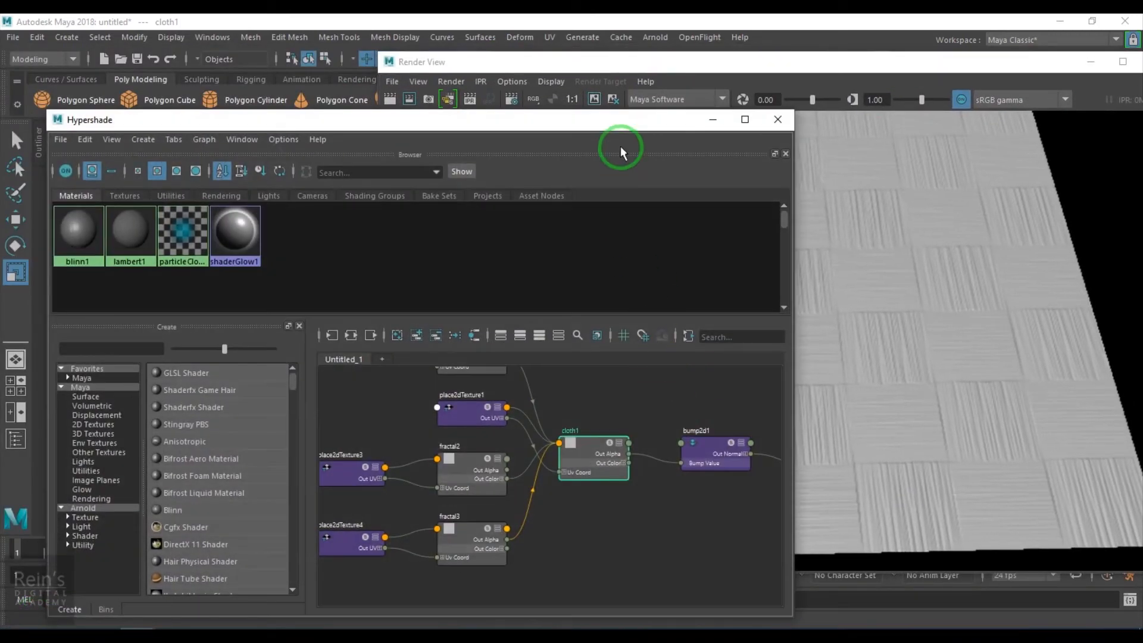
pyautogui.moveTo(622, 122); pyautogui.dragTo(706, 46)
pyautogui.keyDown('alt'); pyautogui.moveTo(717, 462); pyautogui.dragTo(552, 455, button='middle'); pyautogui.keyUp('alt')
pyautogui.click(593, 443)
pyautogui.press('Tab')
pyautogui.click(569, 427)
pyautogui.press('Tab')
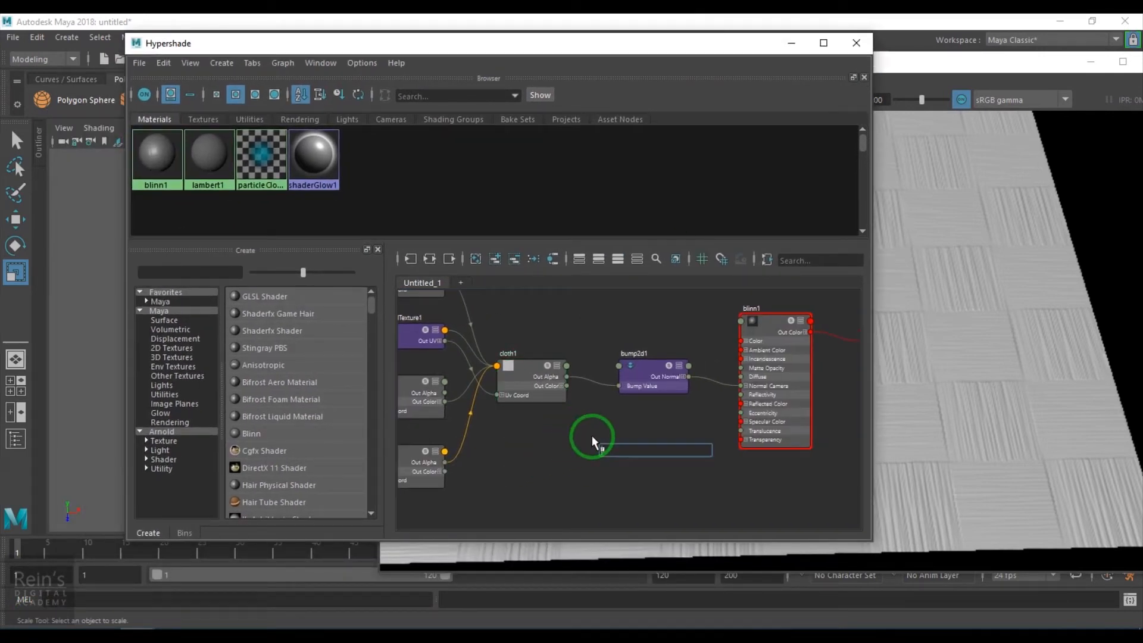
pyautogui.write('rem')
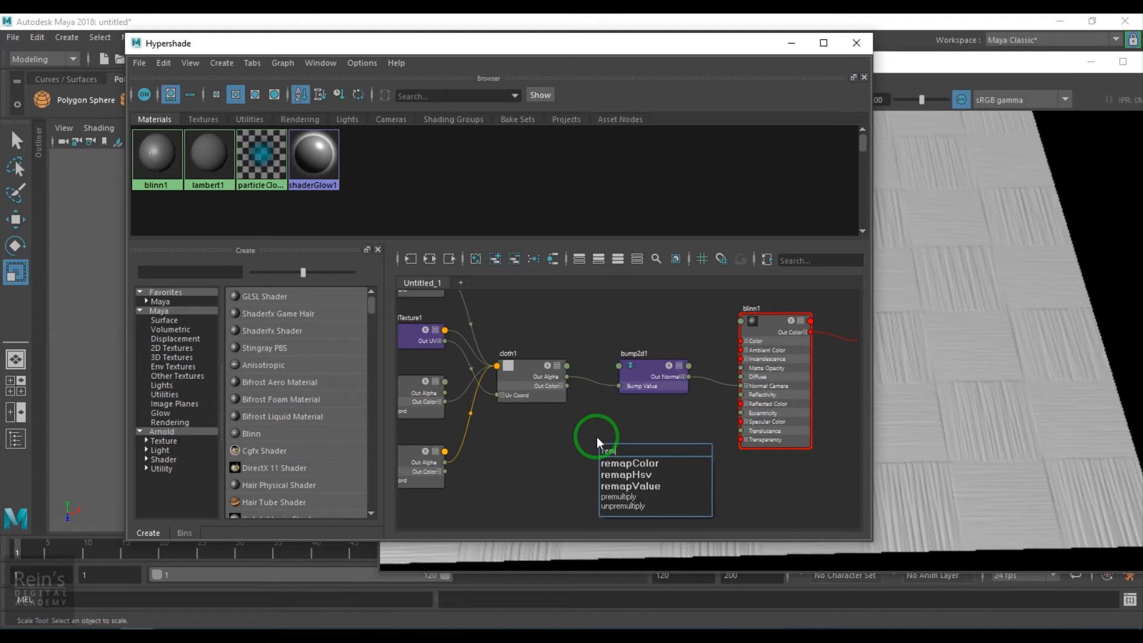
pyautogui.write('ap')
pyautogui.click(648, 464)
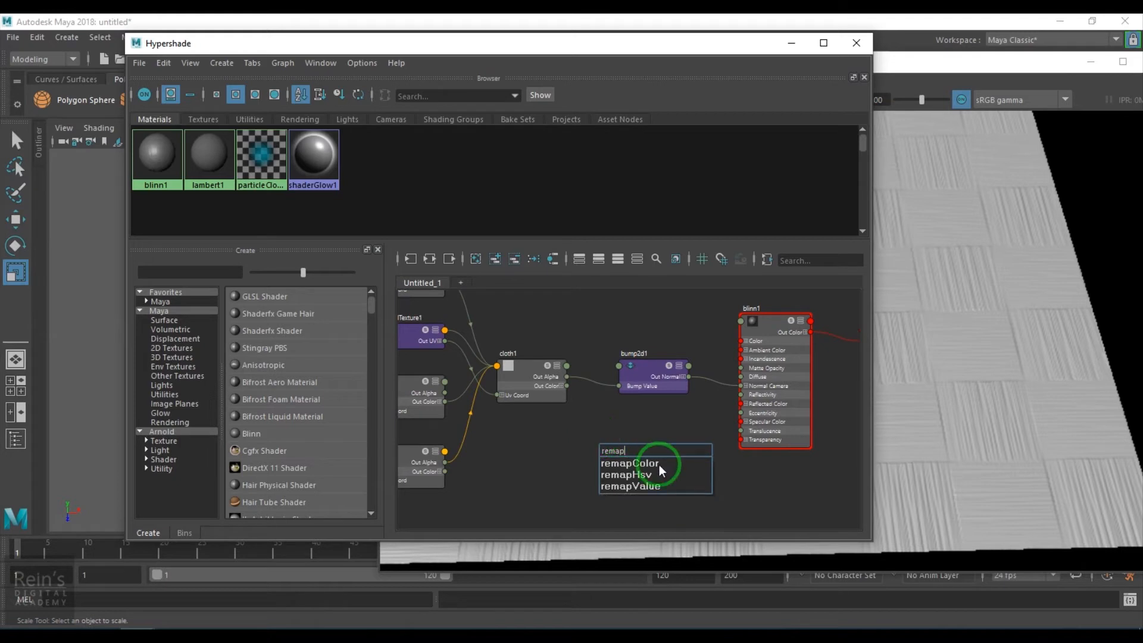
pyautogui.scroll(5, 540, 463)
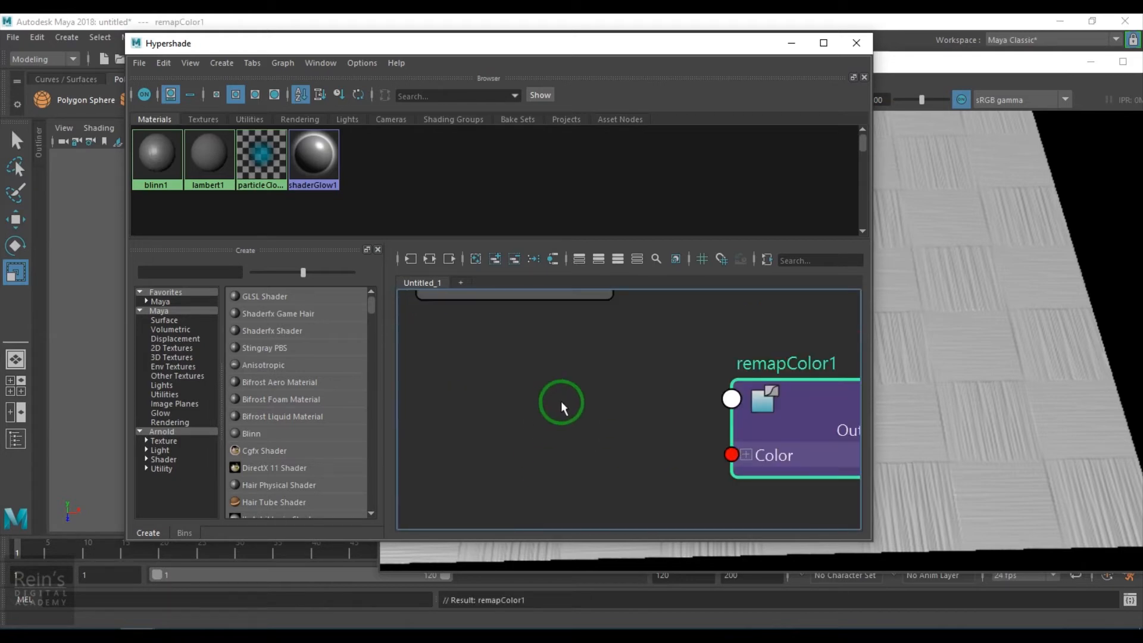
# - Connect cloth1's Out Color to remapColor1's Color, and remapColor1's Out Color to blinn1's Color
pyautogui.scroll(-3, 556, 401)
pyautogui.moveTo(589, 329); pyautogui.dragTo(648, 428)
pyautogui.moveTo(684, 484)
pyautogui.keyDown('alt'); pyautogui.mouseDown(button='middle')
pyautogui.moveTo(533, 548)
pyautogui.moveTo(530, 532)
pyautogui.mouseUp(button='middle'); pyautogui.keyUp('alt')
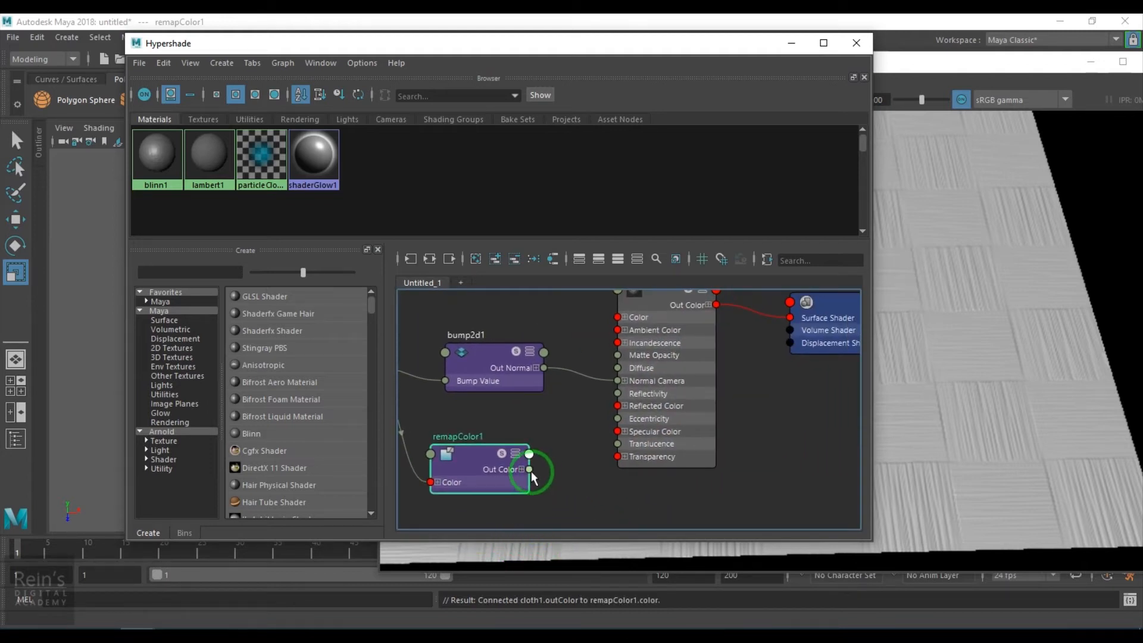
pyautogui.moveTo(528, 454); pyautogui.dragTo(616, 318)
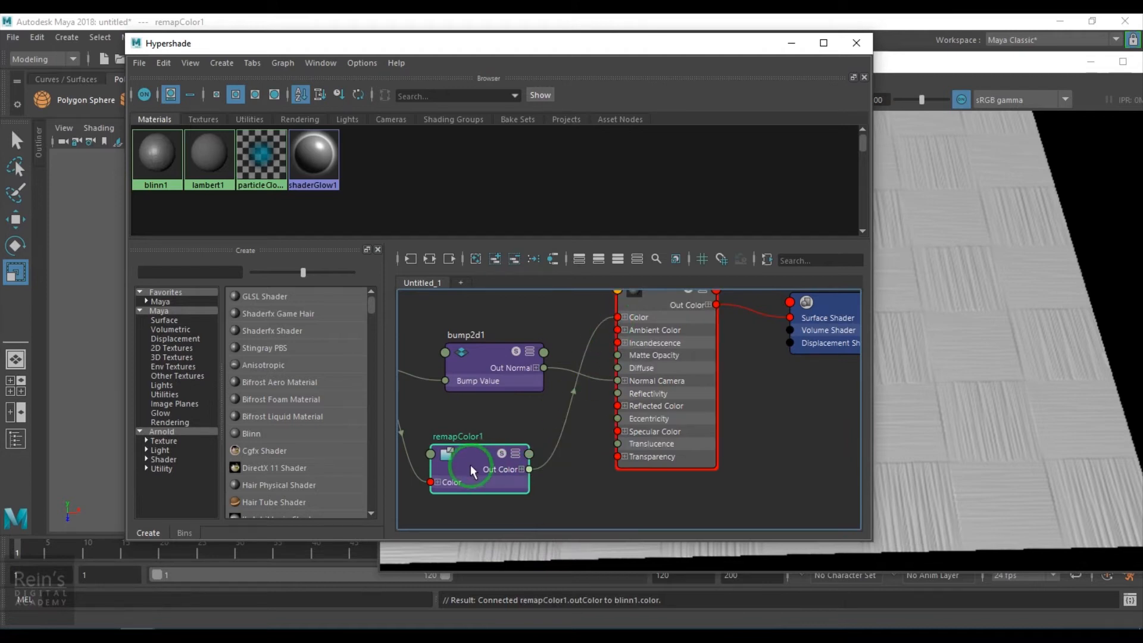
# - Minimize Hypershade and start an IPR render on a region covering the whole plane
pyautogui.click(800, 41)
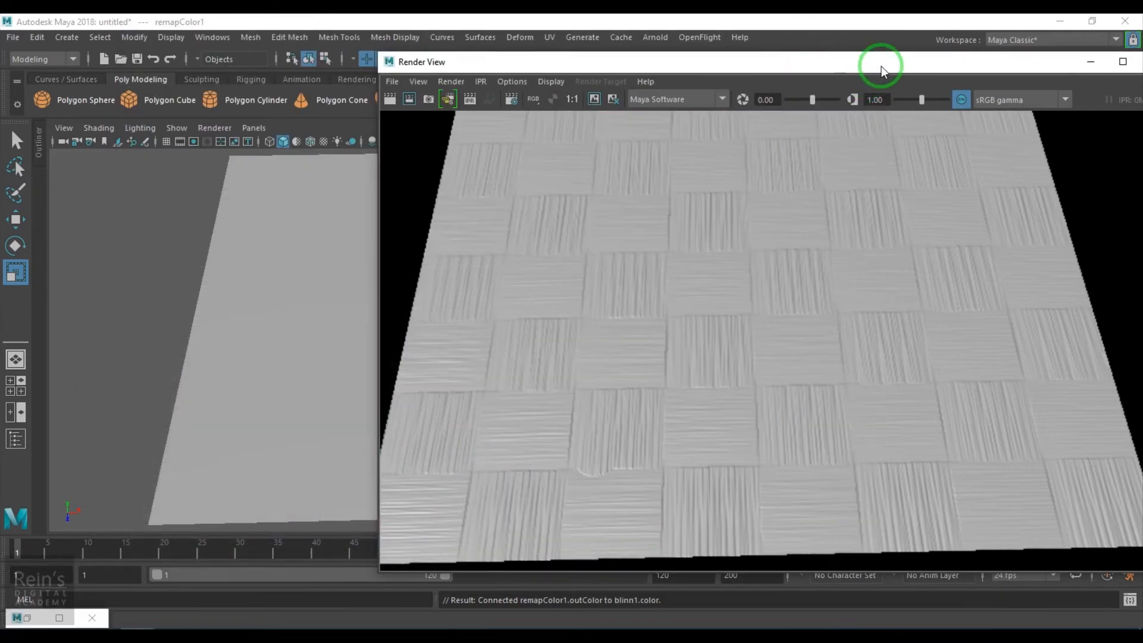
pyautogui.moveTo(882, 69); pyautogui.dragTo(563, 78)
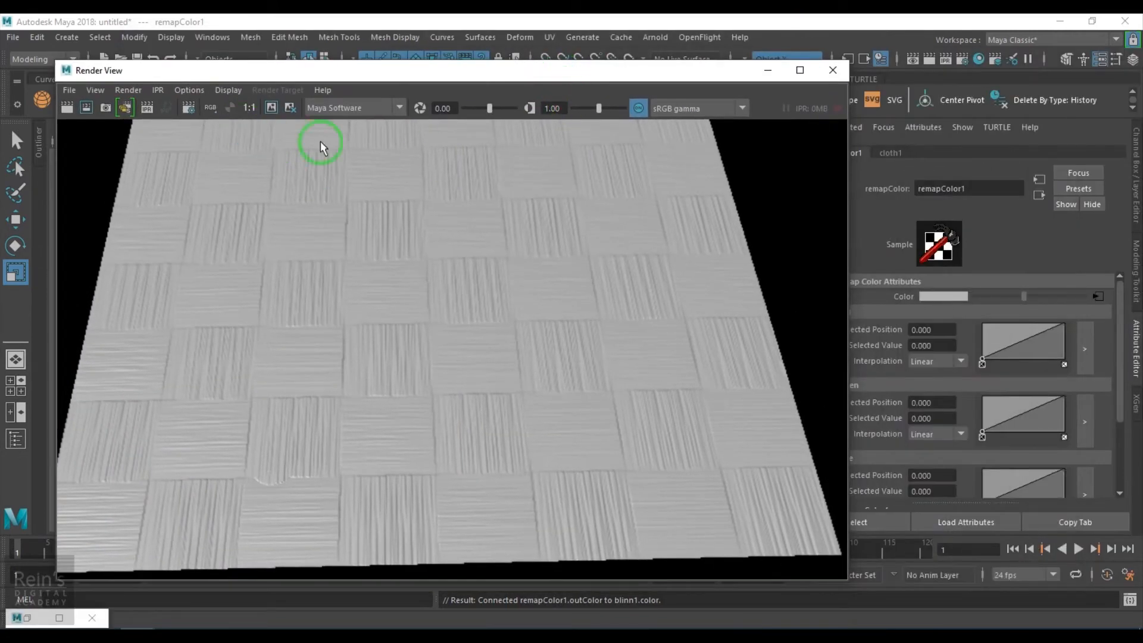
pyautogui.click(150, 111)
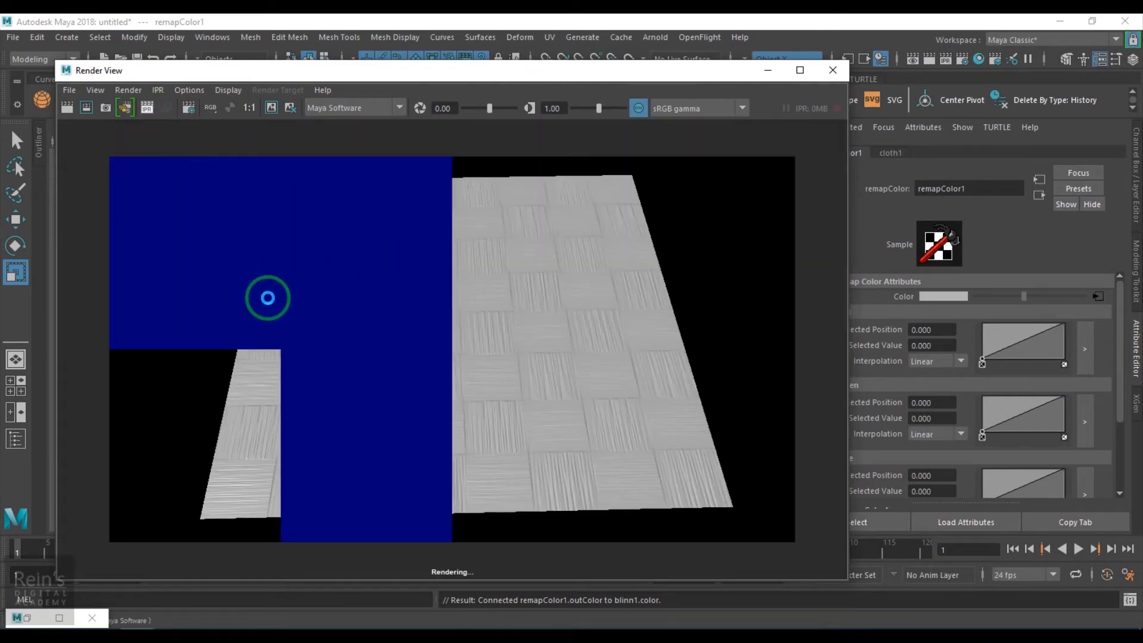
pyautogui.moveTo(204, 162); pyautogui.dragTo(744, 530)
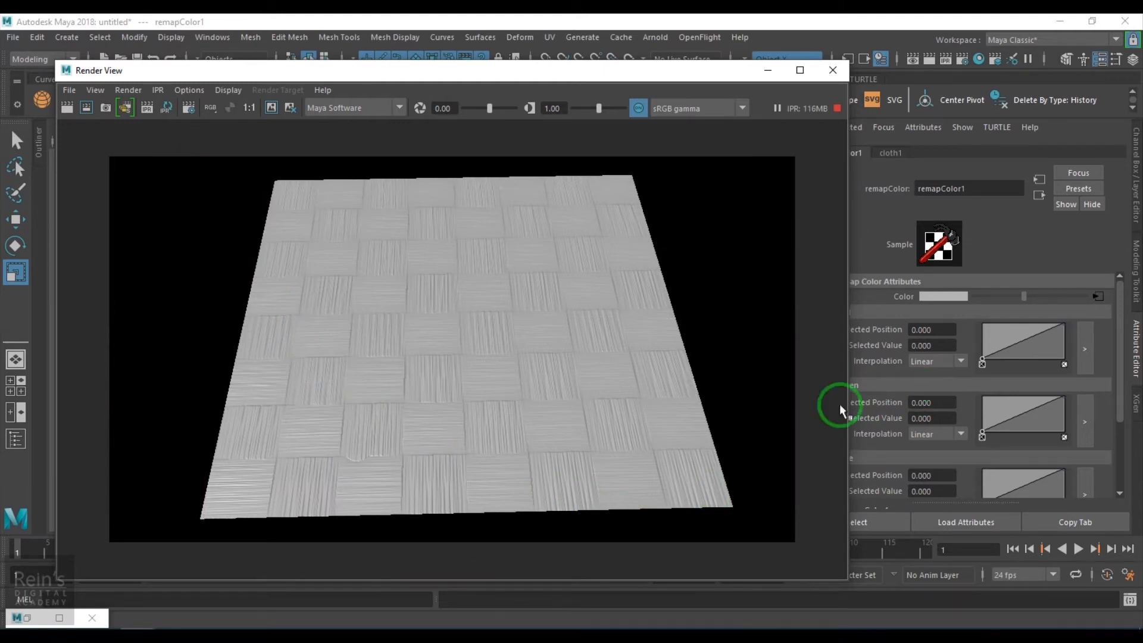
pyautogui.scroll(2, 608, 408)
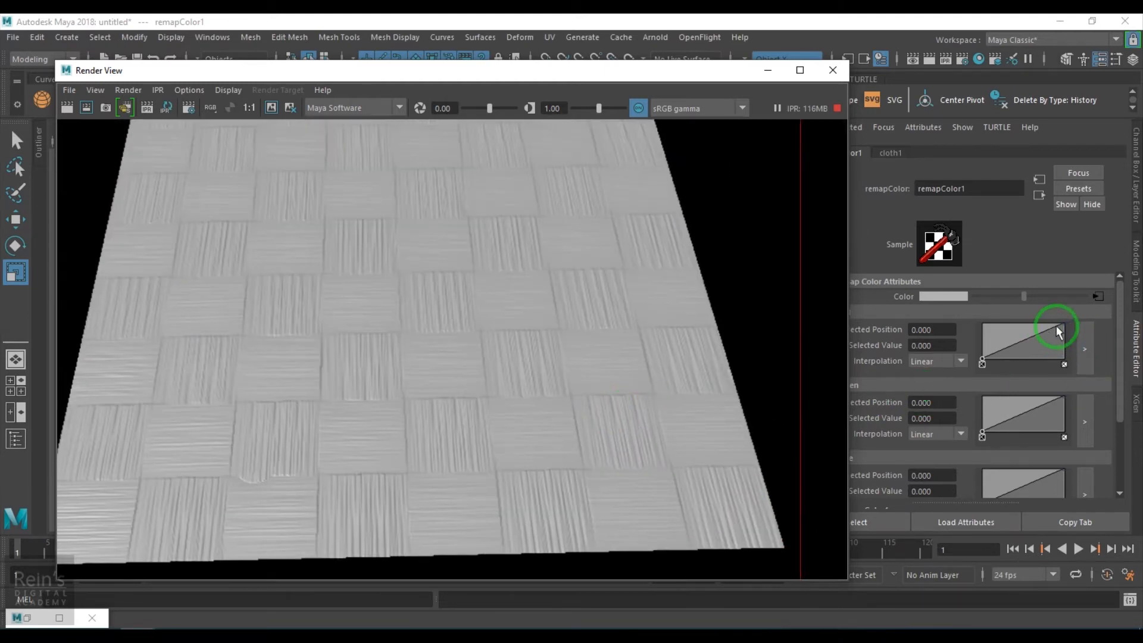
# - Lower the end point of remapColor1's Green curve to 0.540 and of its Blue curve to 0
pyautogui.moveTo(1064, 399); pyautogui.dragTo(1068, 411)
pyautogui.scroll(-3, 1066, 404)
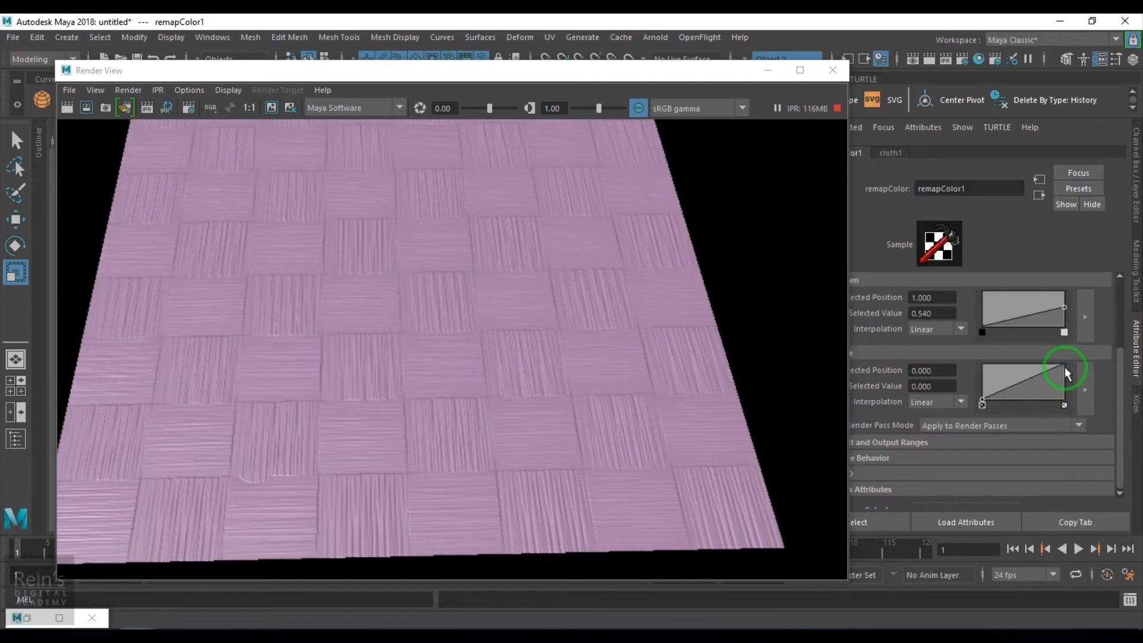
pyautogui.moveTo(1066, 372); pyautogui.dragTo(1065, 406)
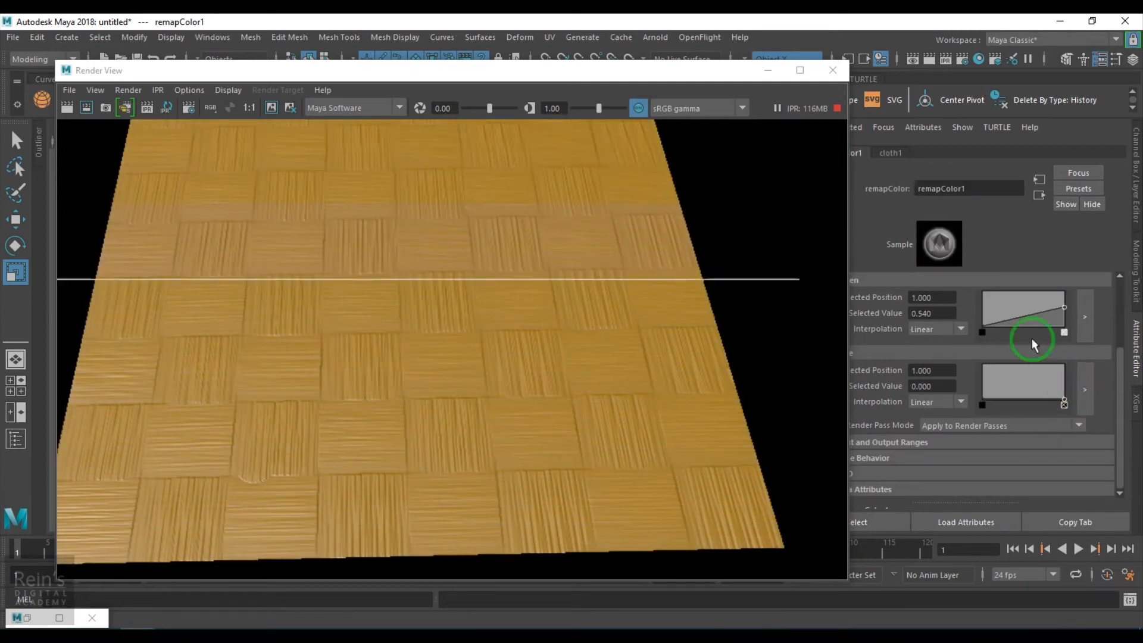
# - Set blinn1's Specular Color to black and return to the remapColor1 attributes
pyautogui.click(1038, 195)
pyautogui.moveTo(1029, 456); pyautogui.dragTo(966, 459)
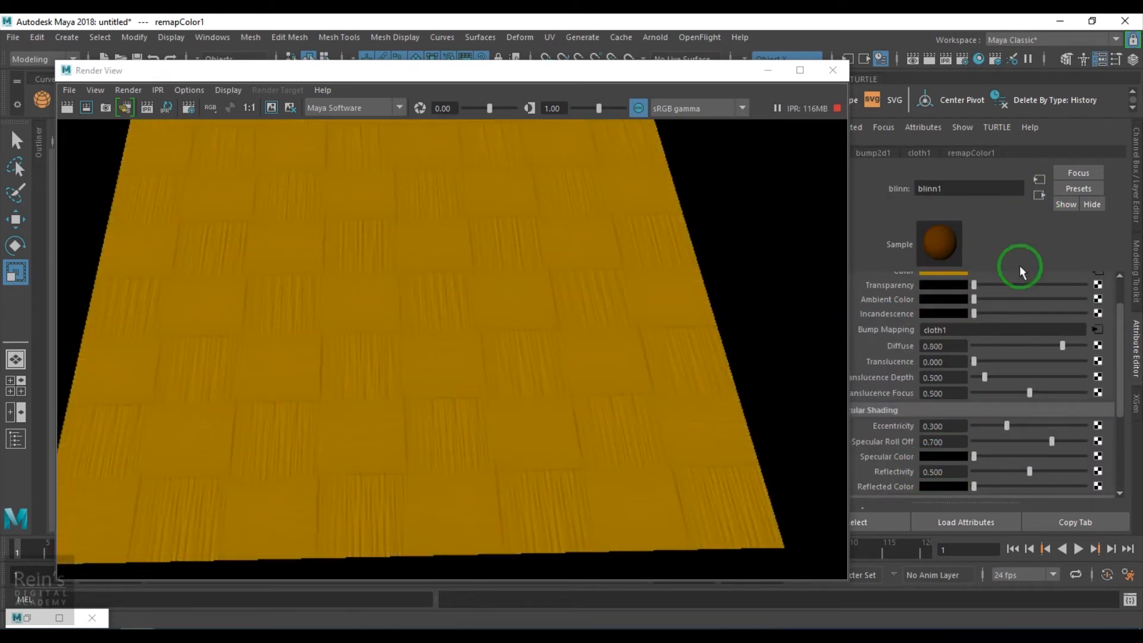
pyautogui.scroll(2, 1057, 326)
pyautogui.click(1097, 315)
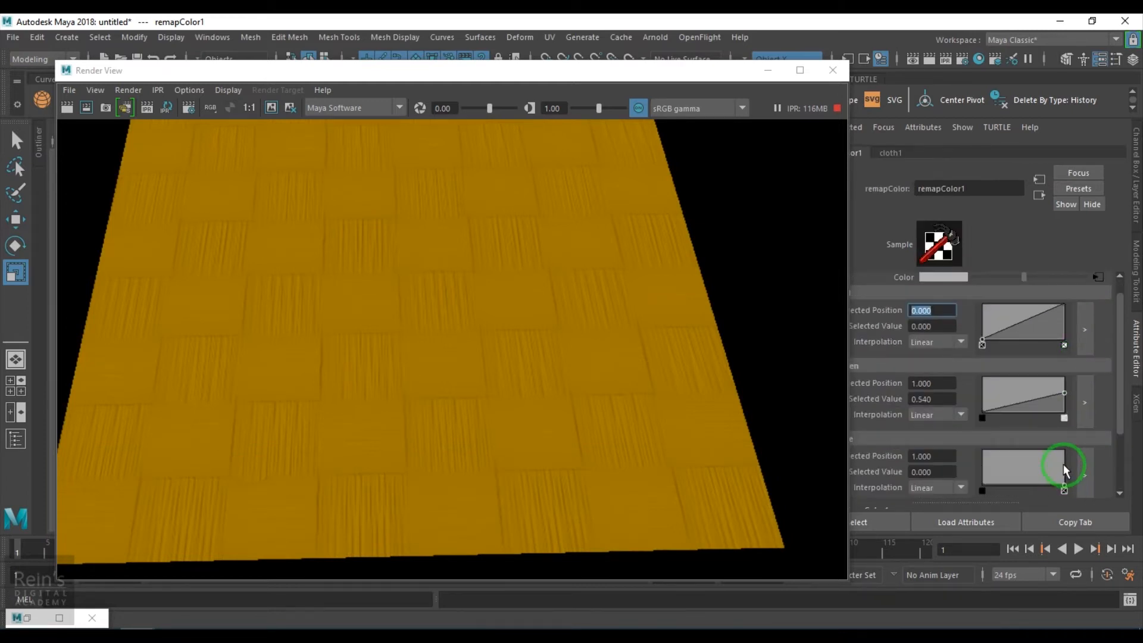
# - Set the Blue curve's end value to 0.240, and add points on Red at 0.296, value 0.140, and Green at 0.278, value 0.120
pyautogui.moveTo(1065, 488); pyautogui.dragTo(1068, 478)
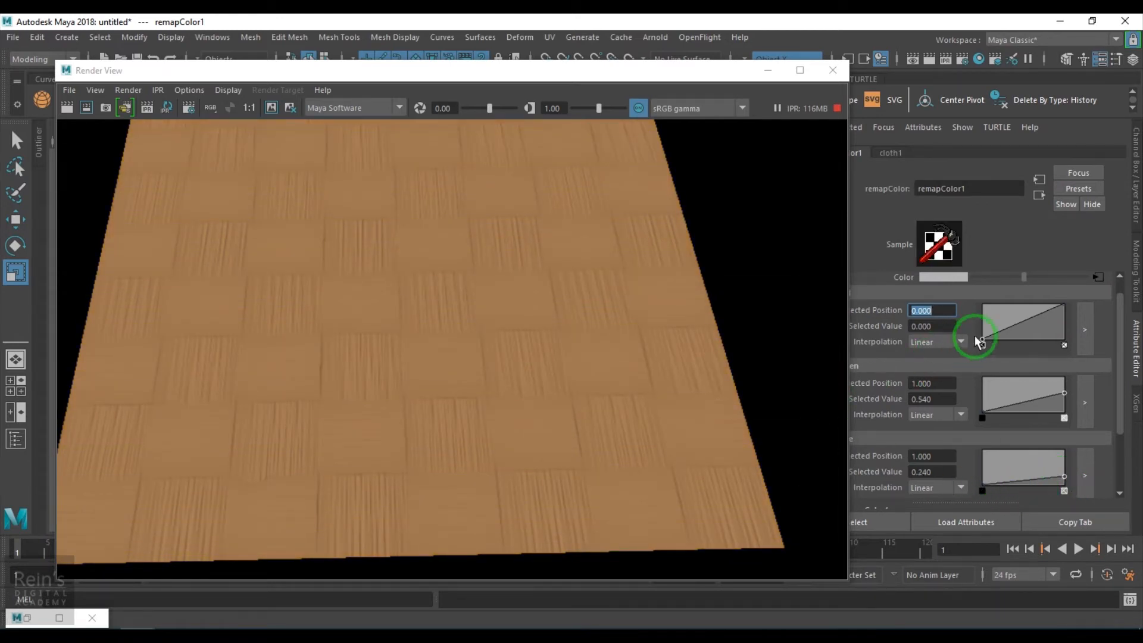
pyautogui.click(1007, 335)
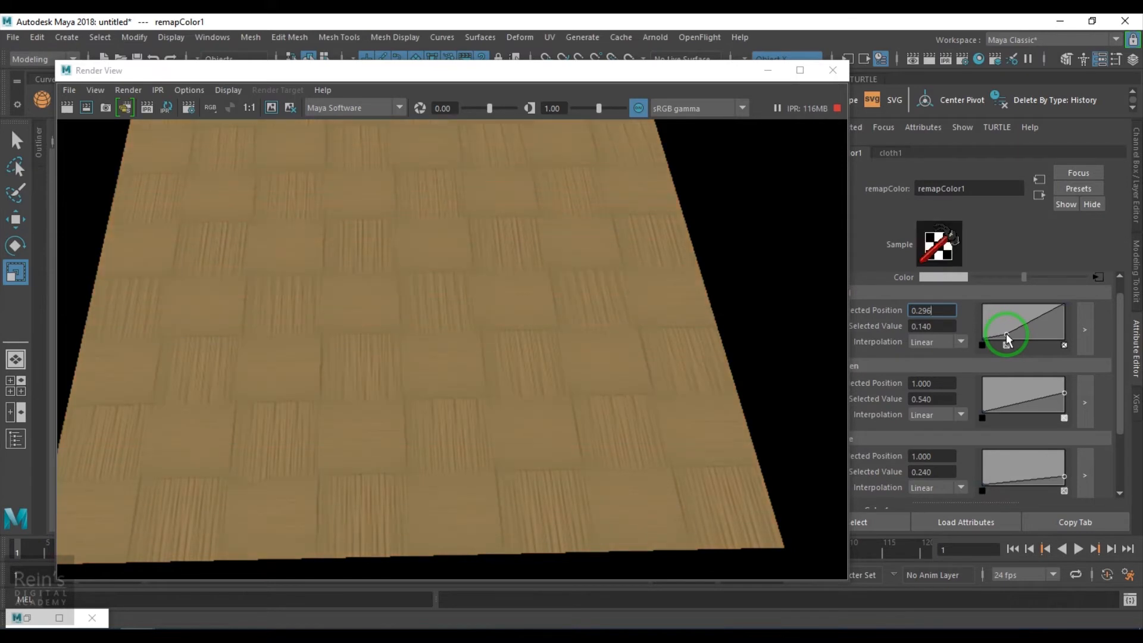
pyautogui.click(1005, 409)
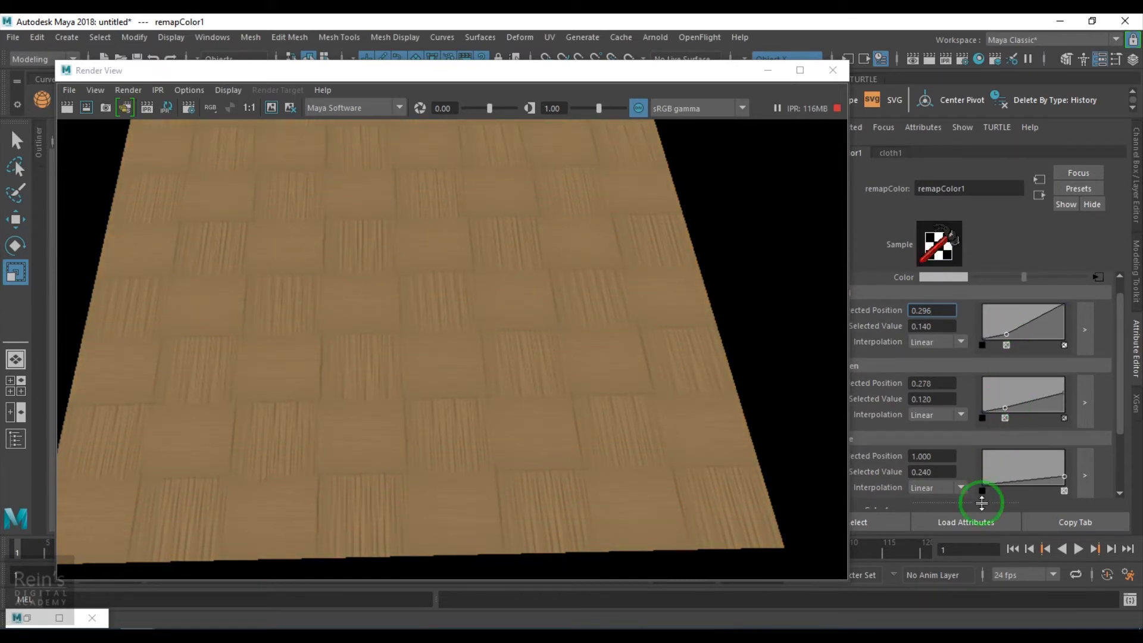
# - Add a point to remapColor1's Blue curve and tune it against the render to position 0.287, value 0.080
pyautogui.click(1014, 483)
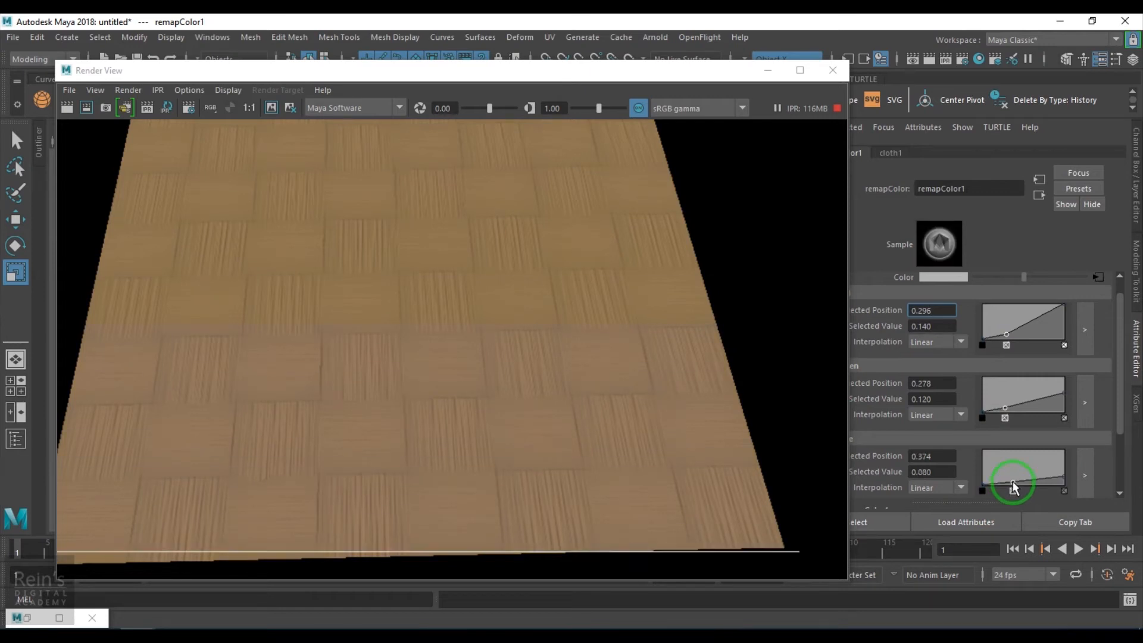
pyautogui.moveTo(1013, 484); pyautogui.dragTo(1014, 483)
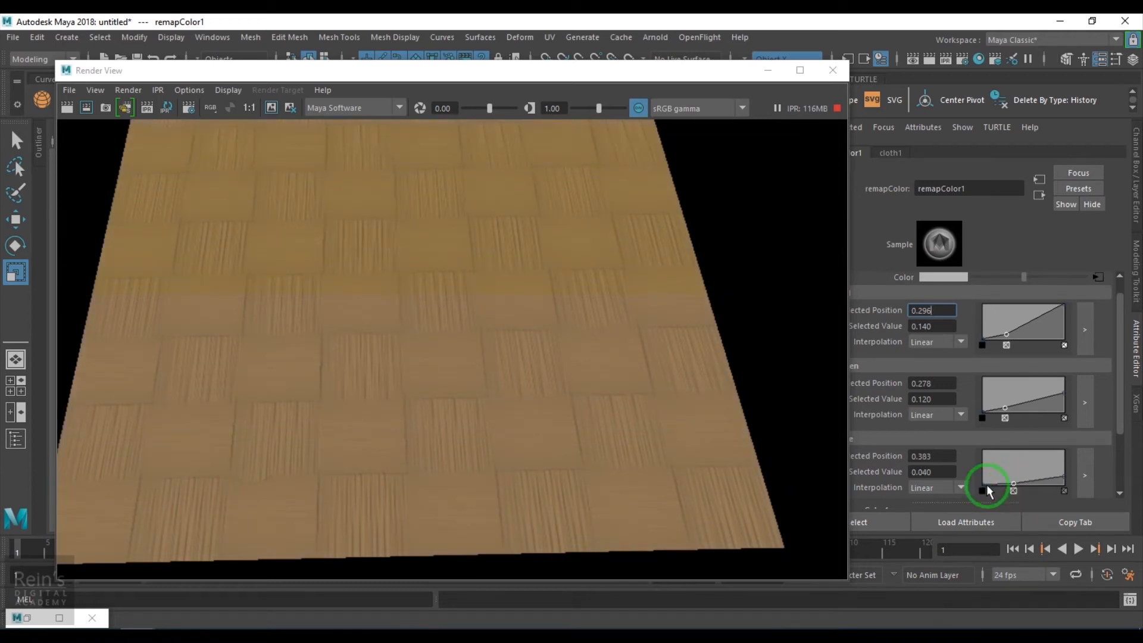
pyautogui.scroll(3, 387, 359)
pyautogui.scroll(4, 512, 420)
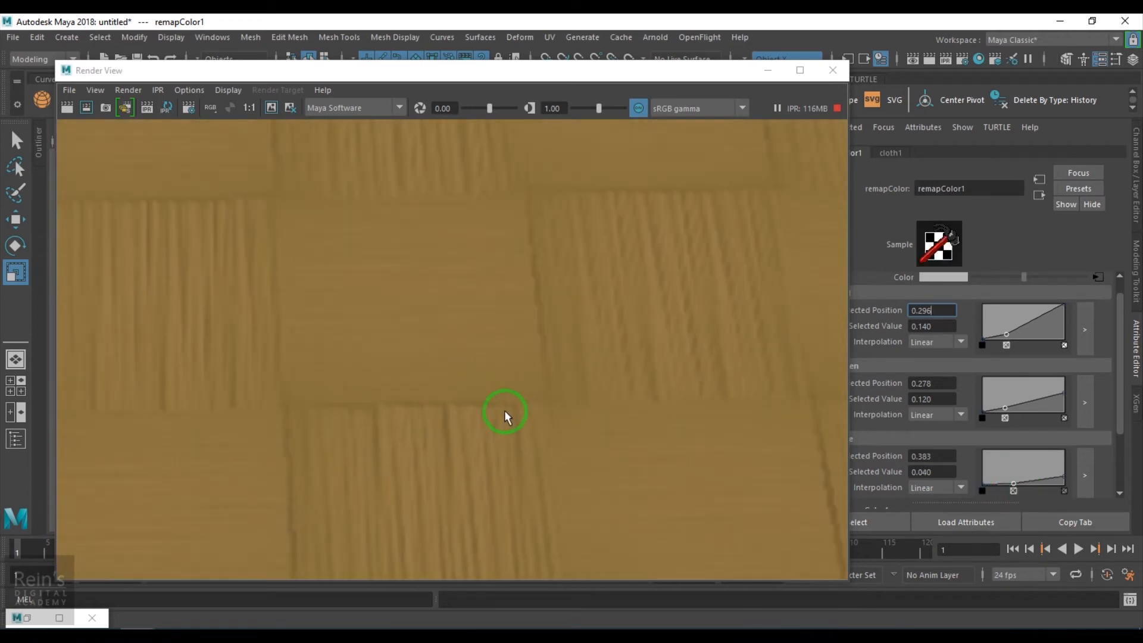
pyautogui.moveTo(1013, 485); pyautogui.dragTo(1012, 484)
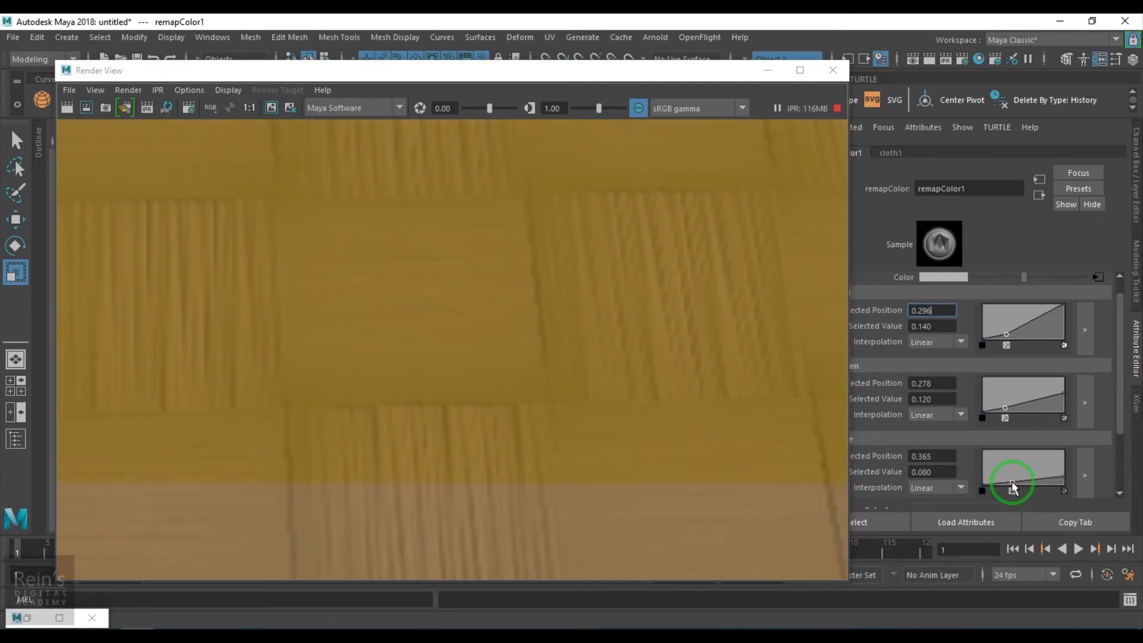
pyautogui.scroll(-5, 529, 381)
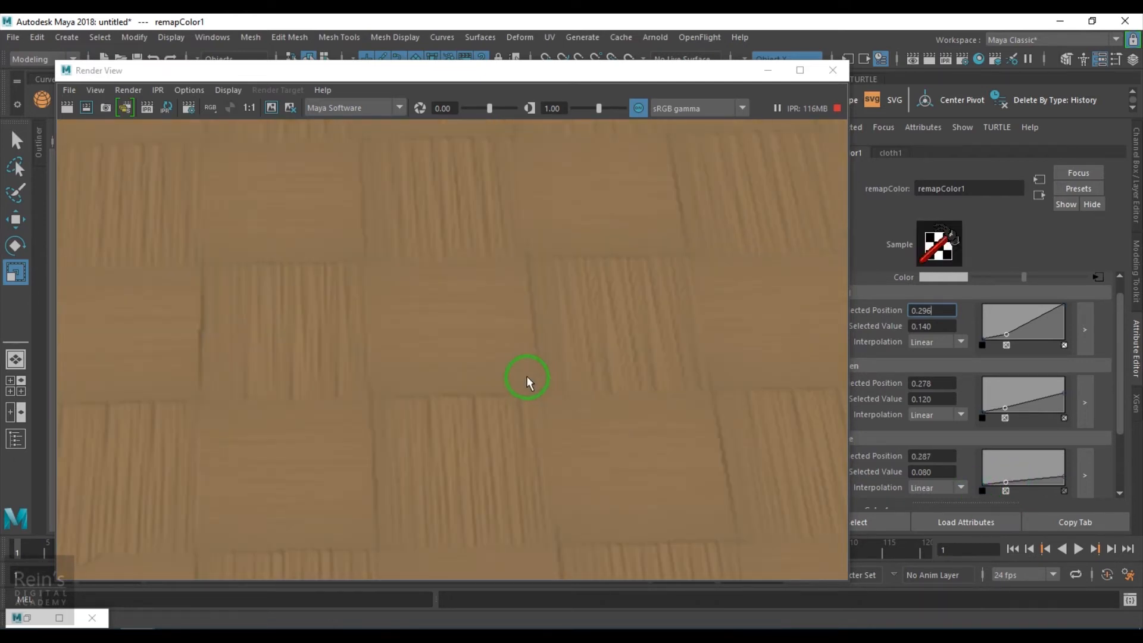
pyautogui.scroll(3, 532, 371)
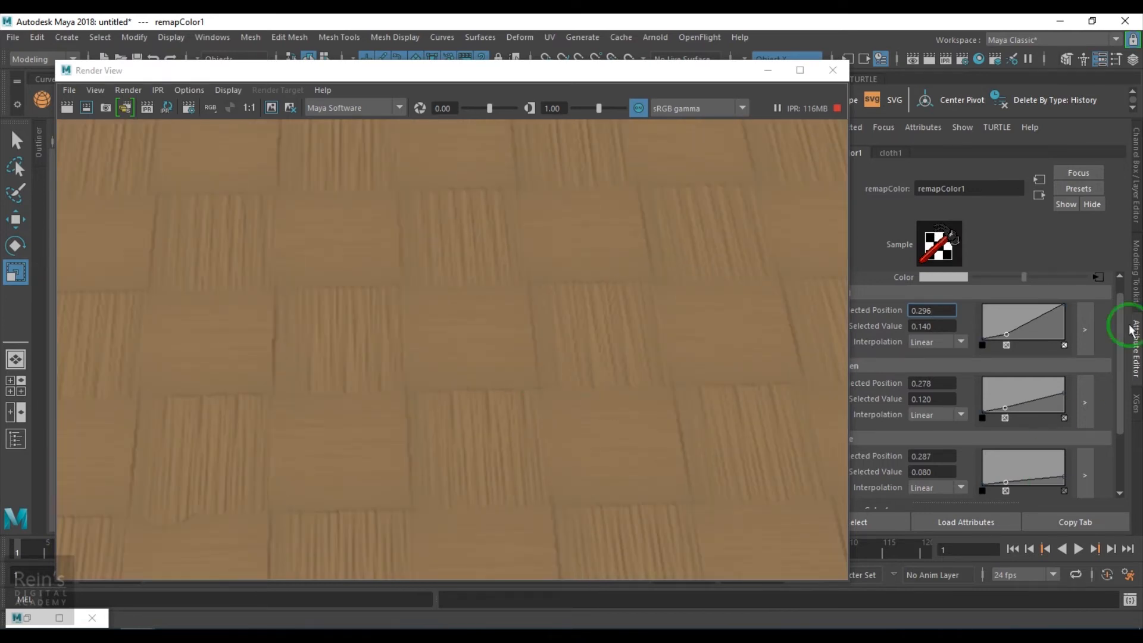
# - Select fractal2 in blinn1's Hypershade network to load its attributes, and minimize Hypershade
pyautogui.click(1039, 196)
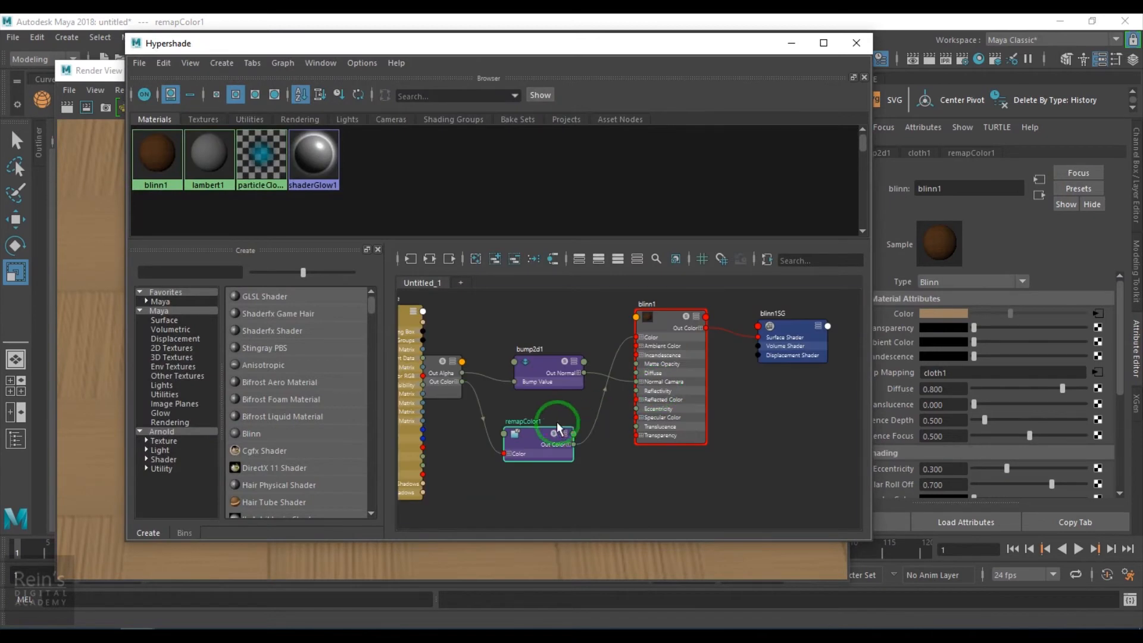
pyautogui.click(790, 463)
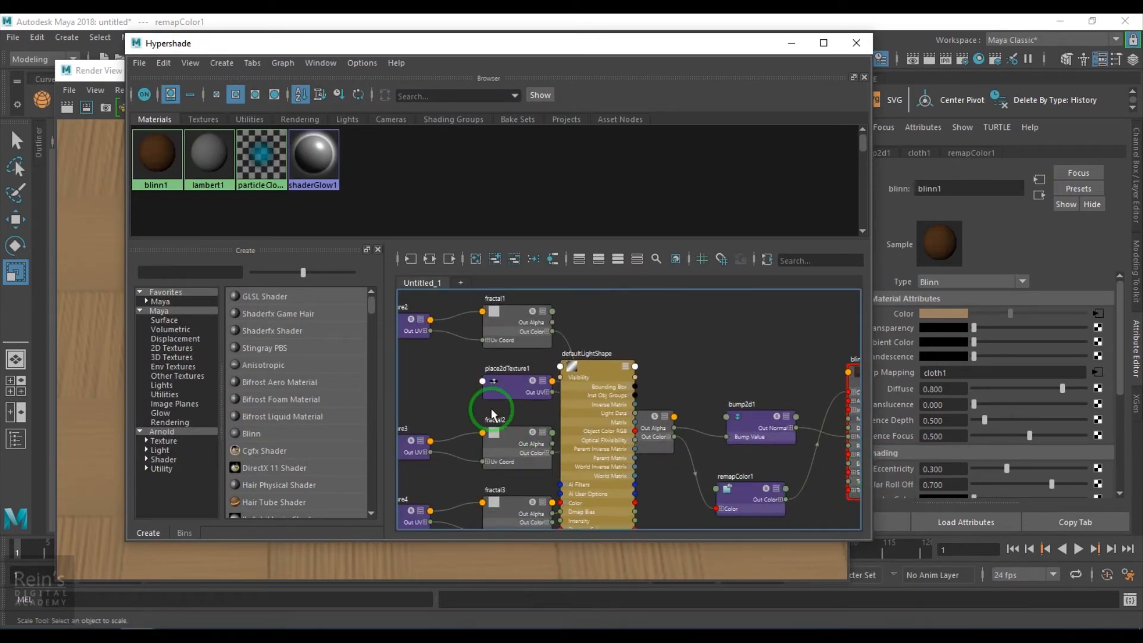
pyautogui.click(491, 414)
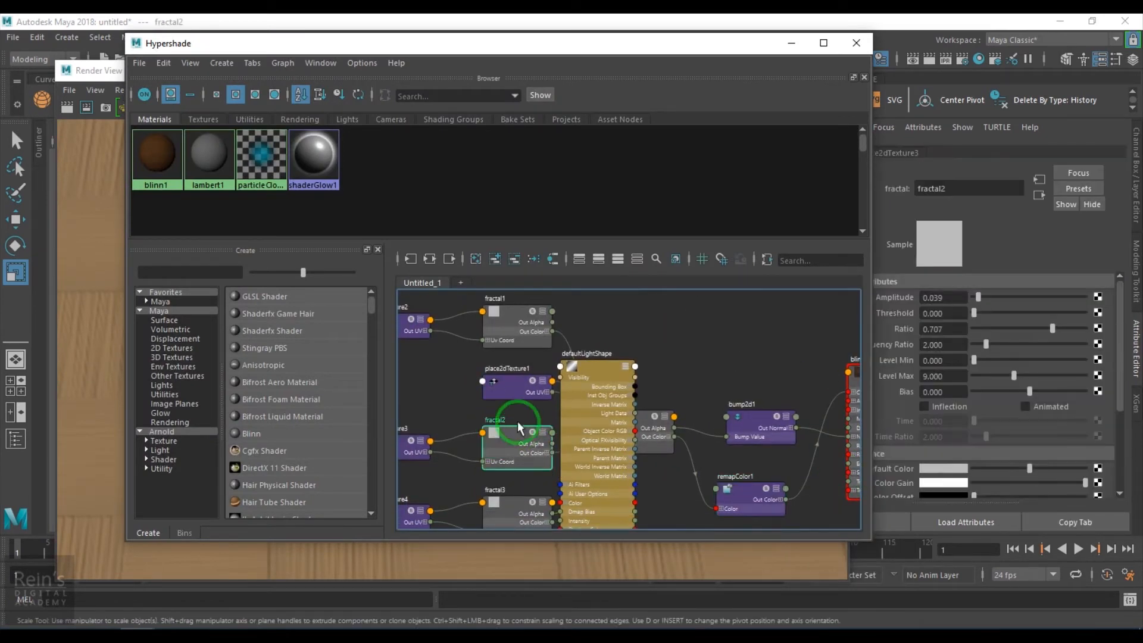
pyautogui.click(791, 43)
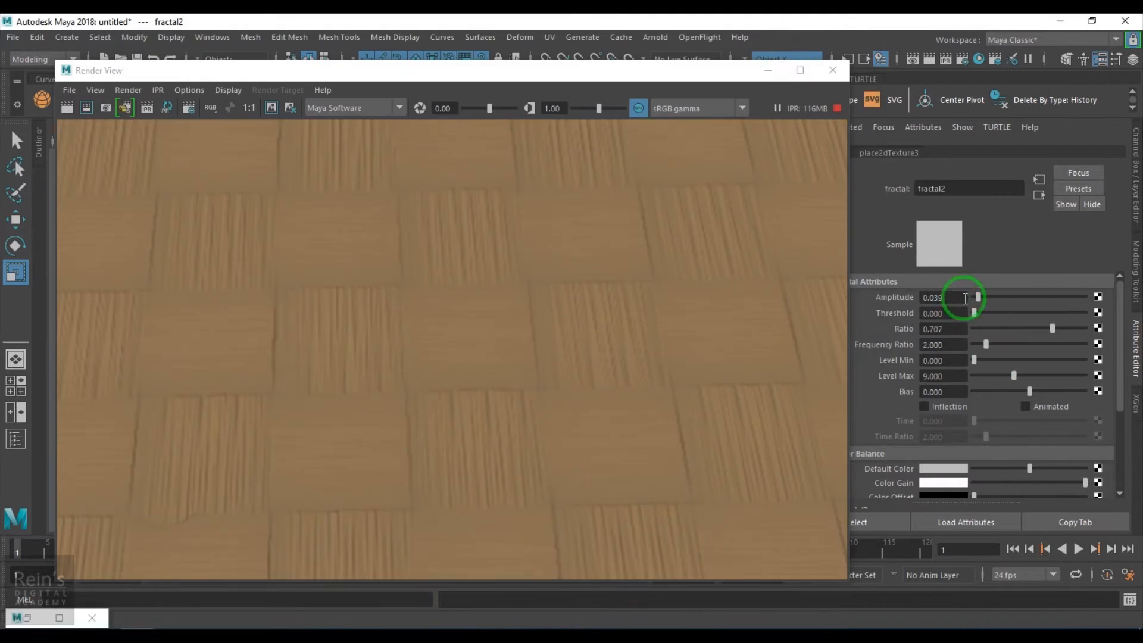
# - Try fractal2 Amplitude values of 0.02, 0 and 0.3 in the live render, and settle on 0.2
pyautogui.click(943, 297)
pyautogui.write('0.')
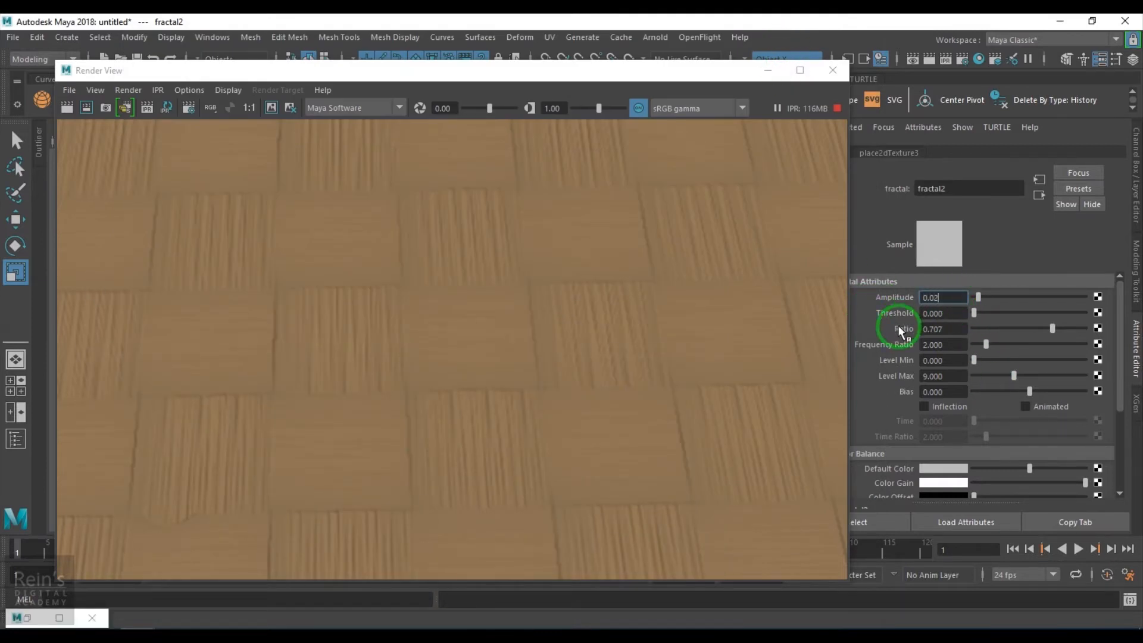
pyautogui.press('Return')
pyautogui.write('0')
pyautogui.press('Return')
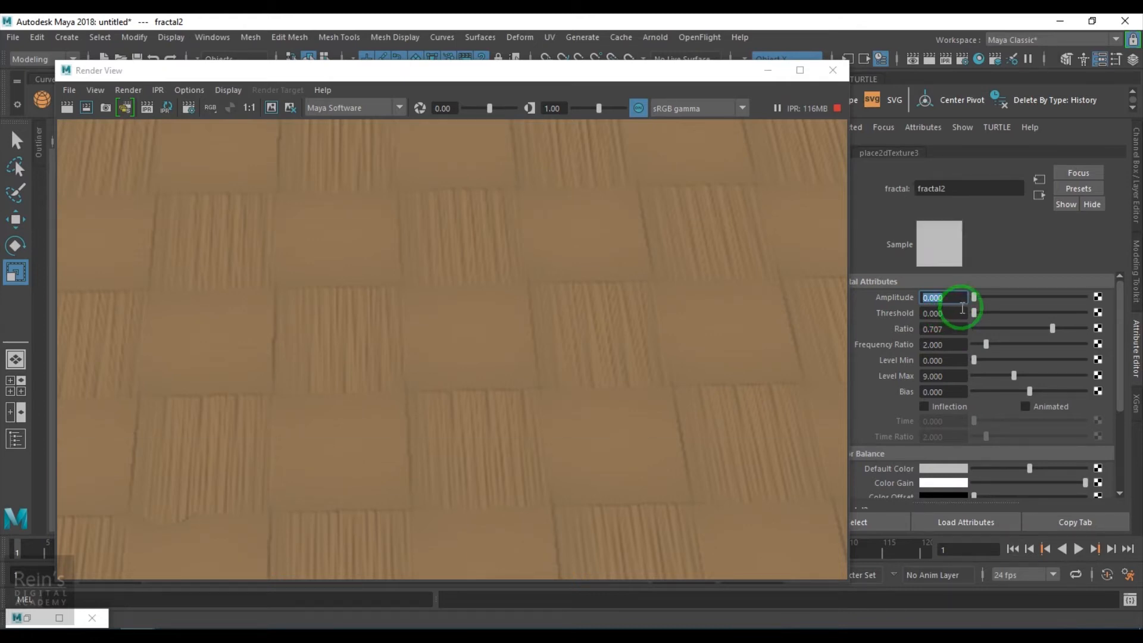
pyautogui.write('0.3')
pyautogui.press('Return')
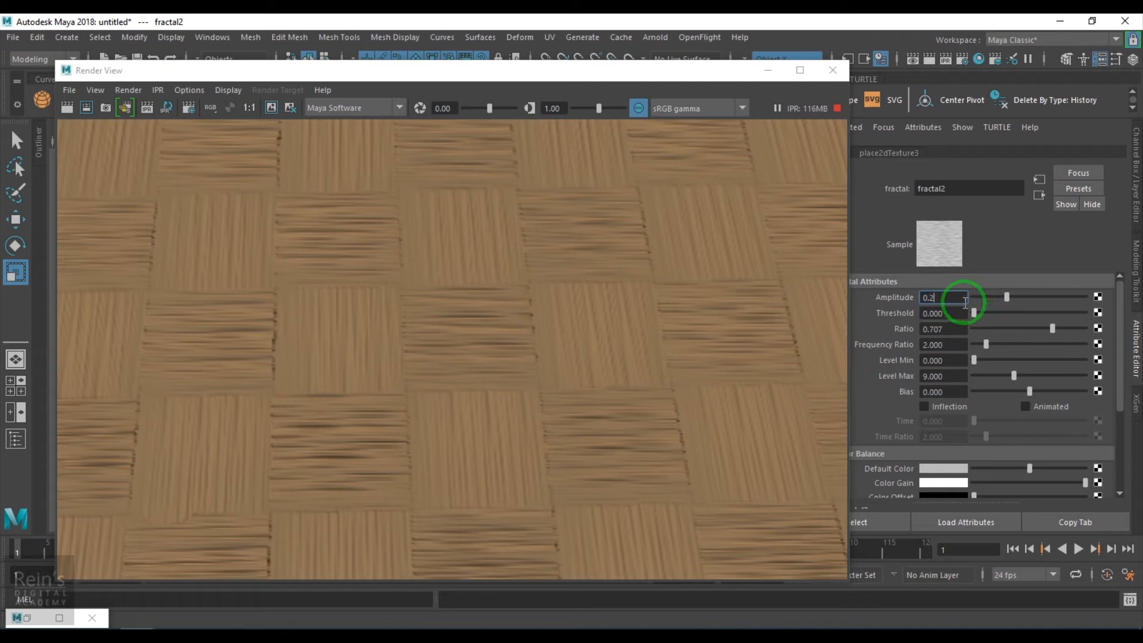
pyautogui.write('0.2')
pyautogui.press('Return')
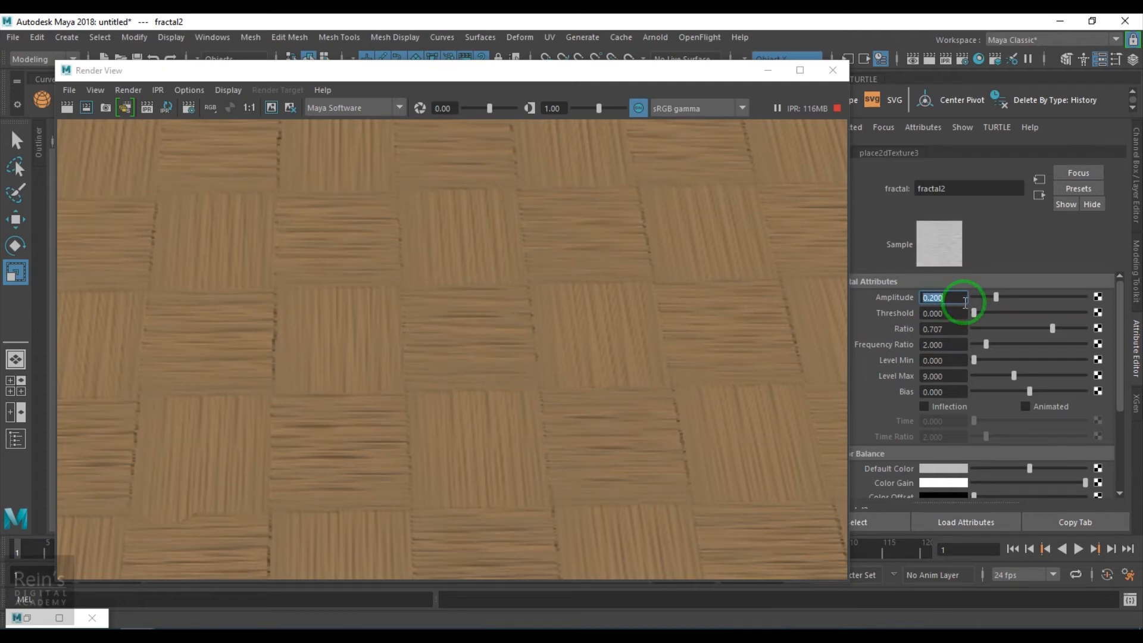
# - Set fractal2's Amplitude to 0.1
pyautogui.scroll(-2, 393, 411)
pyautogui.scroll(1, 393, 411)
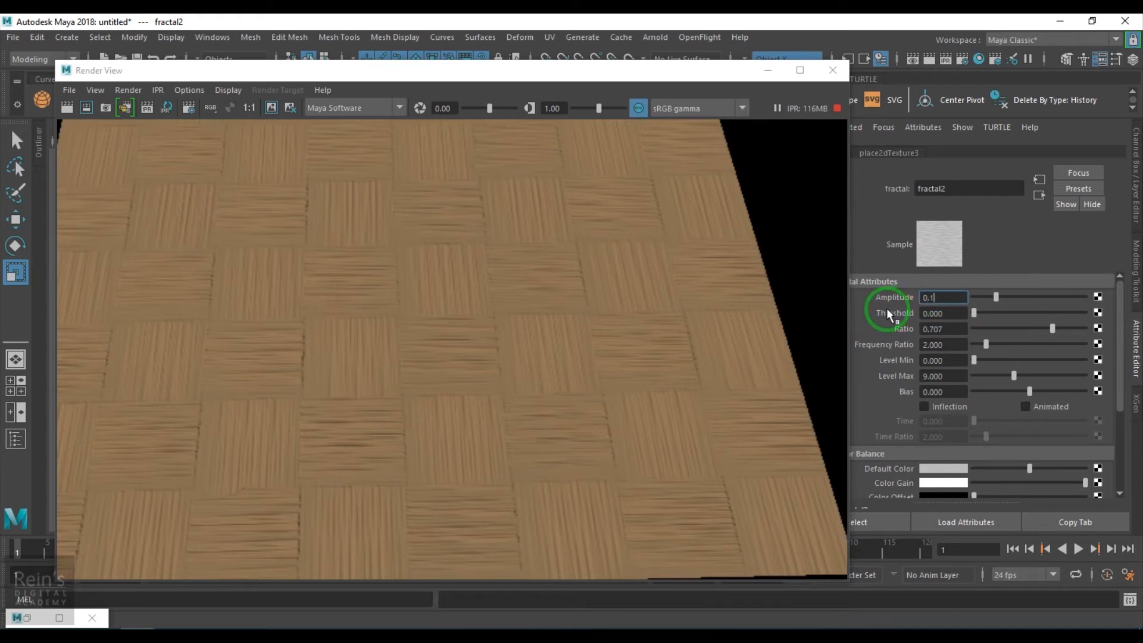
pyautogui.write('0.1')
pyautogui.press('Return')
# - Select fractal1 in the Hypershade network, set its Amplitude to 0.1 and inspect the fibres in the live render
pyautogui.click(26, 617)
pyautogui.click(505, 322)
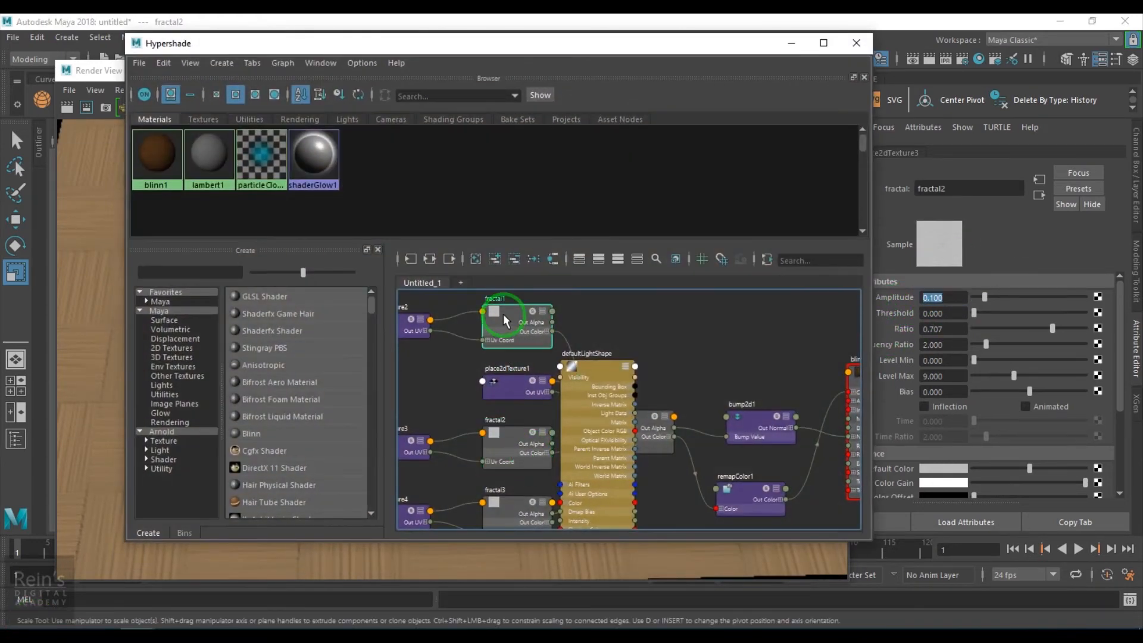
pyautogui.click(791, 43)
pyautogui.click(941, 297)
pyautogui.write('0.')
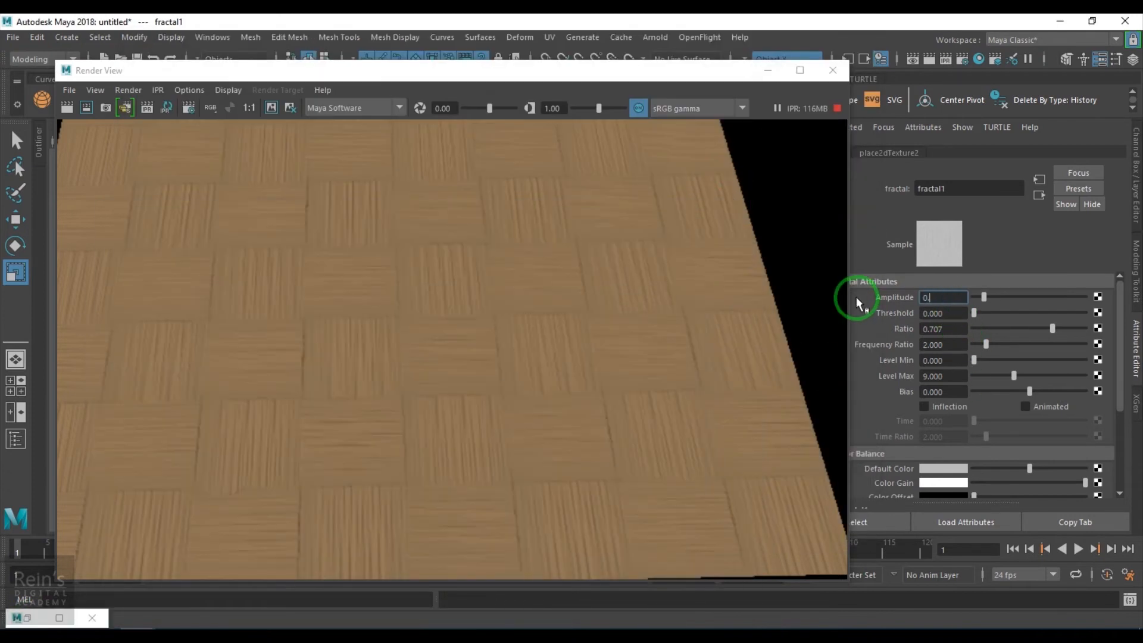
pyautogui.write('1')
pyautogui.press('Return')
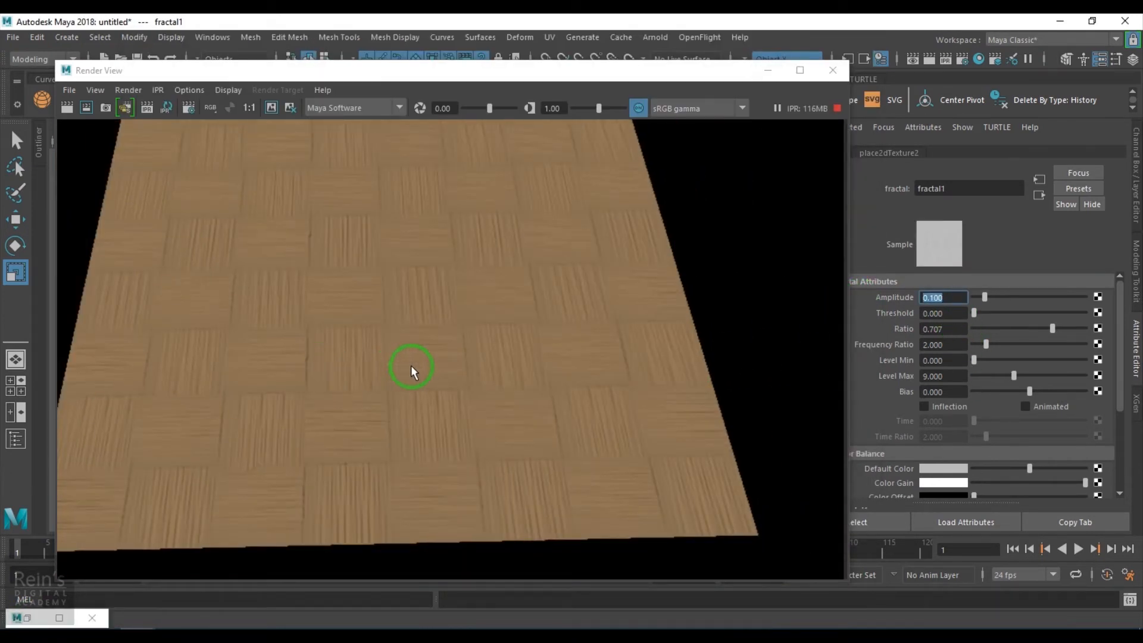
pyautogui.scroll(3, 413, 372)
pyautogui.scroll(-3, 523, 355)
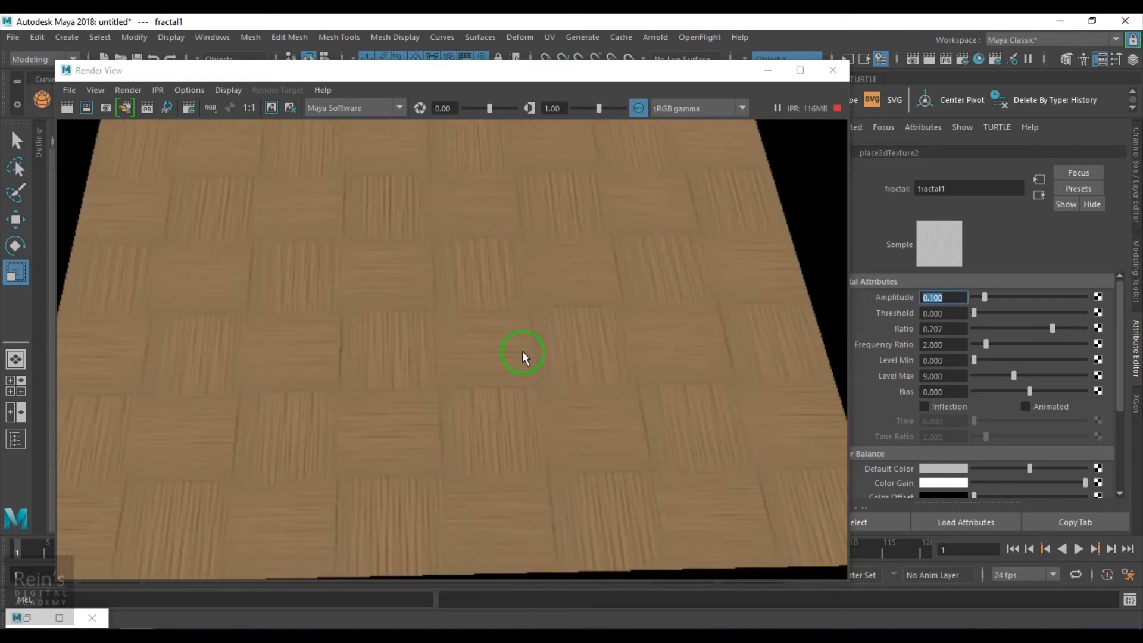
pyautogui.scroll(3, 513, 447)
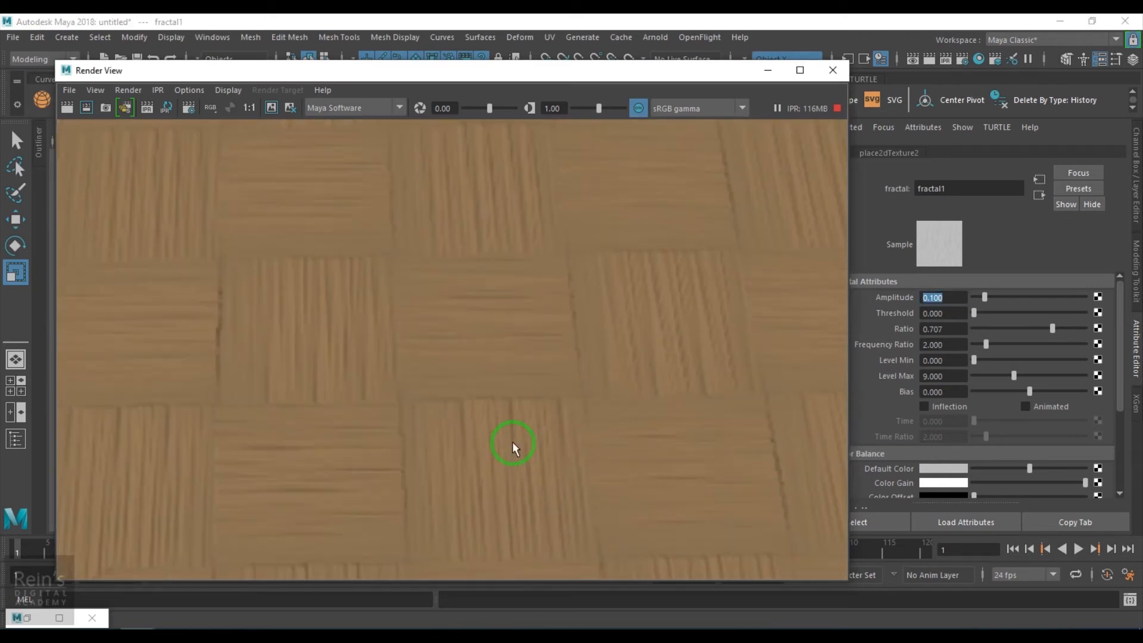
# - Move defaultLightShape clear of cloth1 in the Hypershade network, select place2dTexture1 to load its attributes, and minimize Hypershade
pyautogui.click(22, 620)
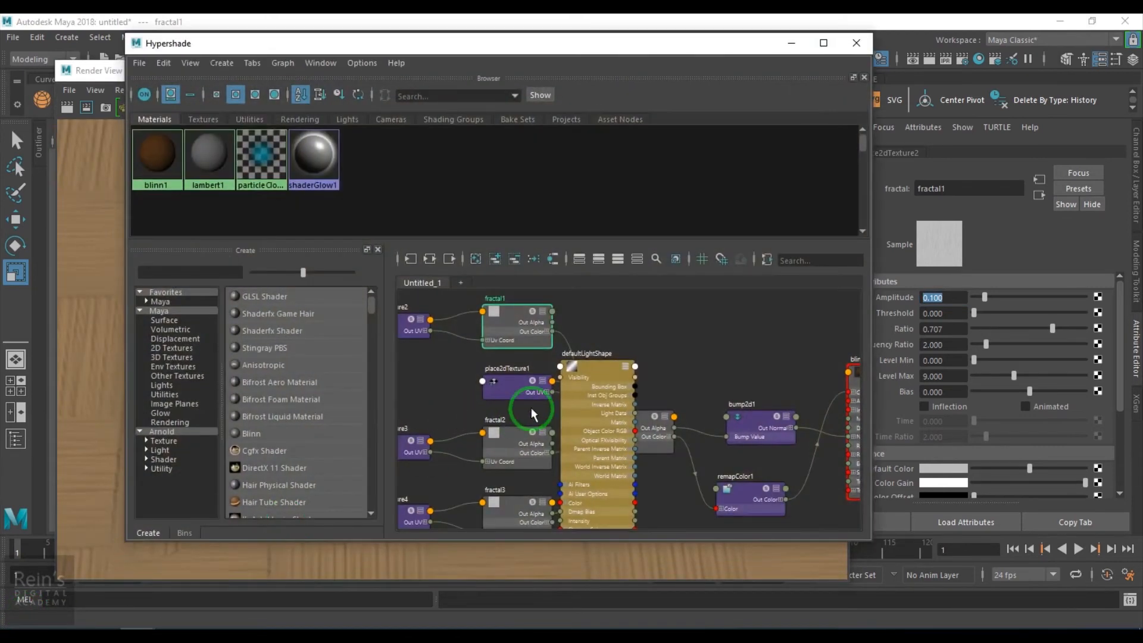
pyautogui.moveTo(678, 351); pyautogui.dragTo(756, 314)
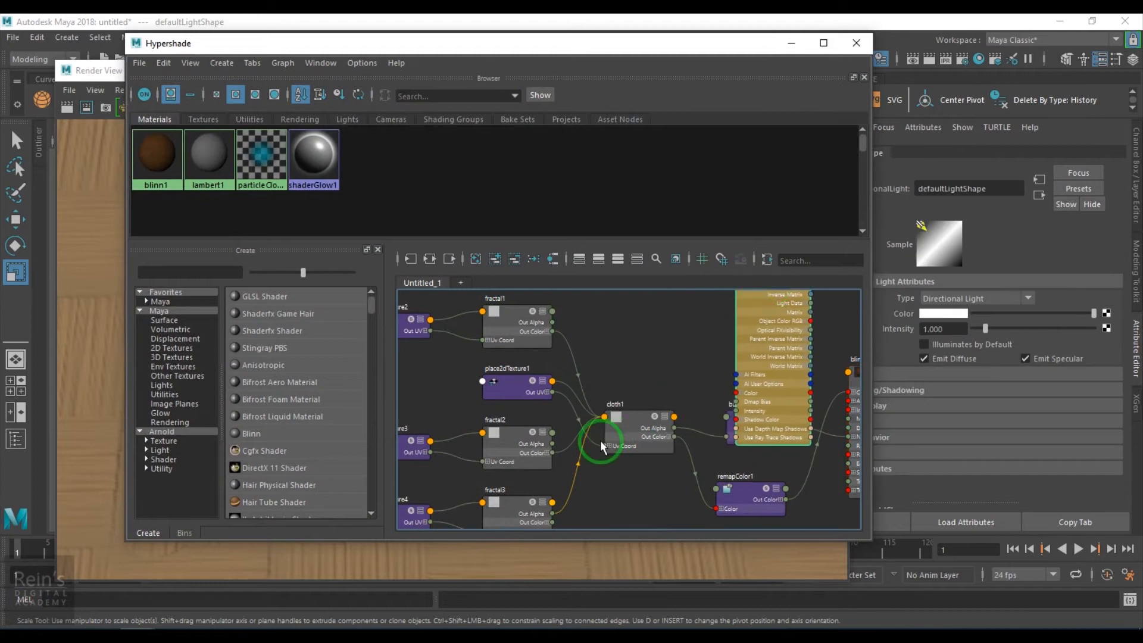
pyautogui.moveTo(510, 382); pyautogui.dragTo(526, 373)
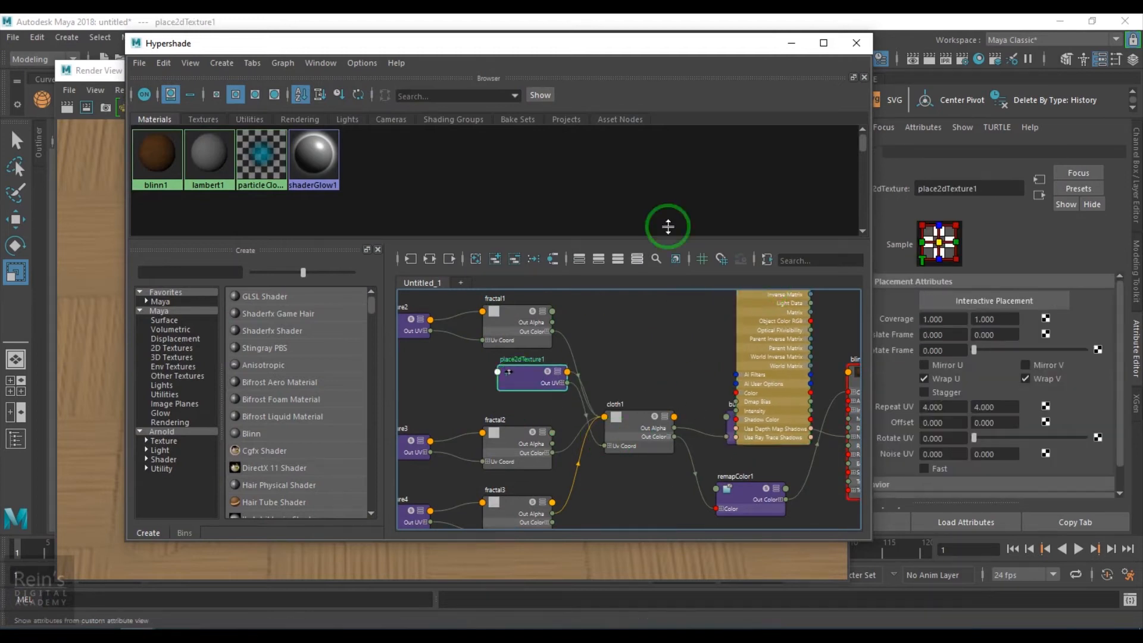
pyautogui.click(787, 59)
# - Create a Noise texture as the input for place2dTexture1's Translate Frame
pyautogui.click(777, 369)
pyautogui.click(973, 351)
pyautogui.click(1046, 337)
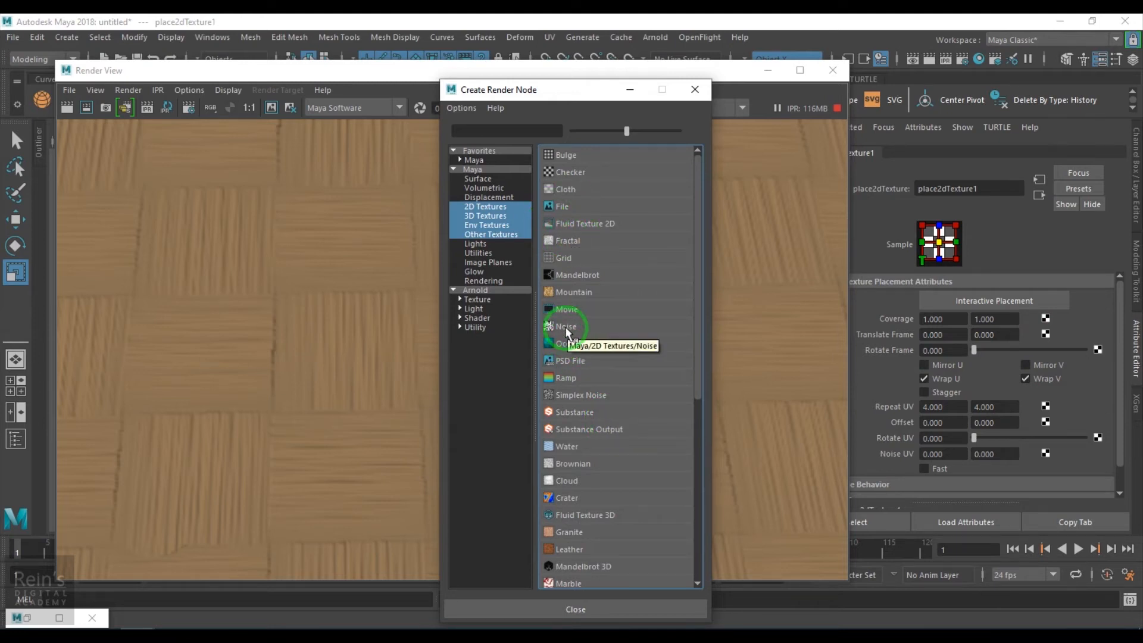
pyautogui.moveTo(627, 129); pyautogui.dragTo(684, 132)
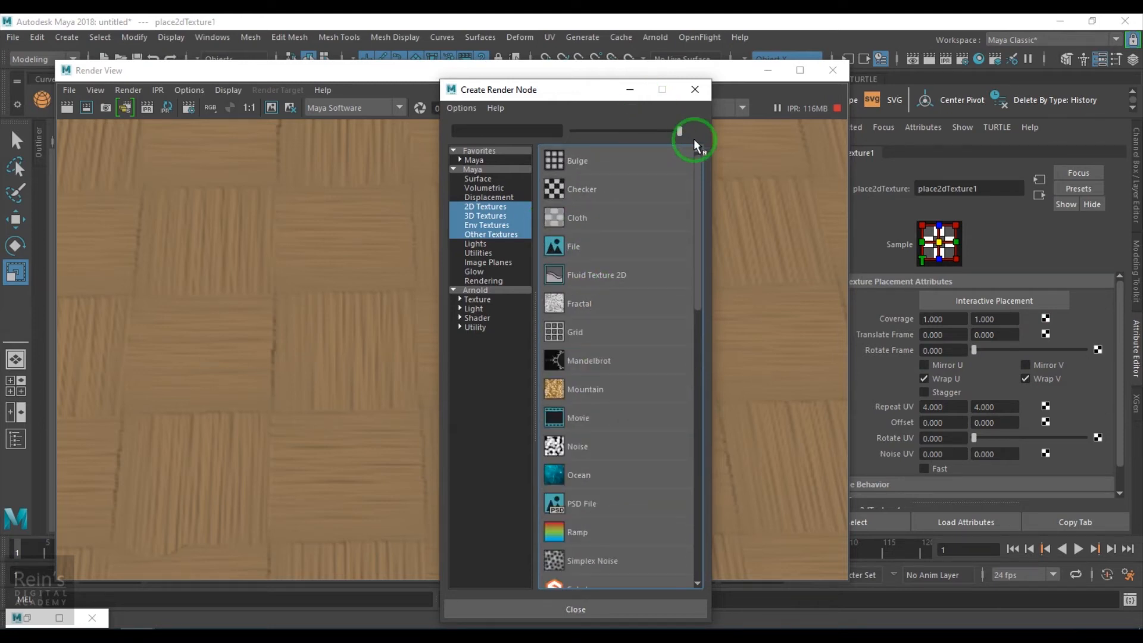
pyautogui.click(566, 447)
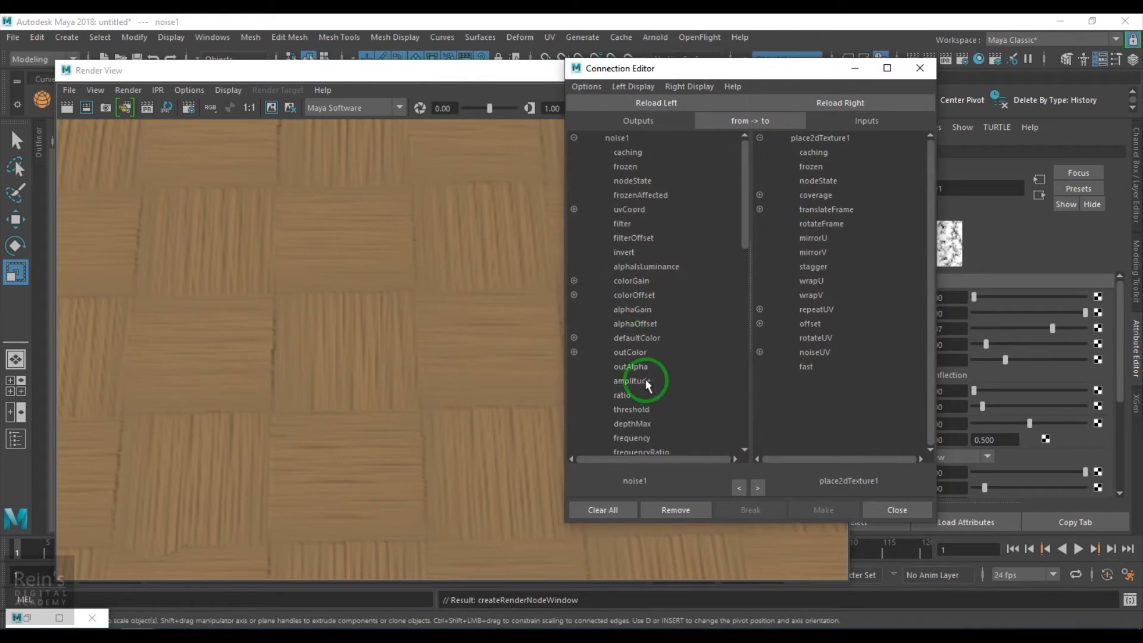
# - Connect noise1's outAlpha to place2dTexture1's translateFrameU and translateFrameV, and close the Connection Editor
pyautogui.click(640, 369)
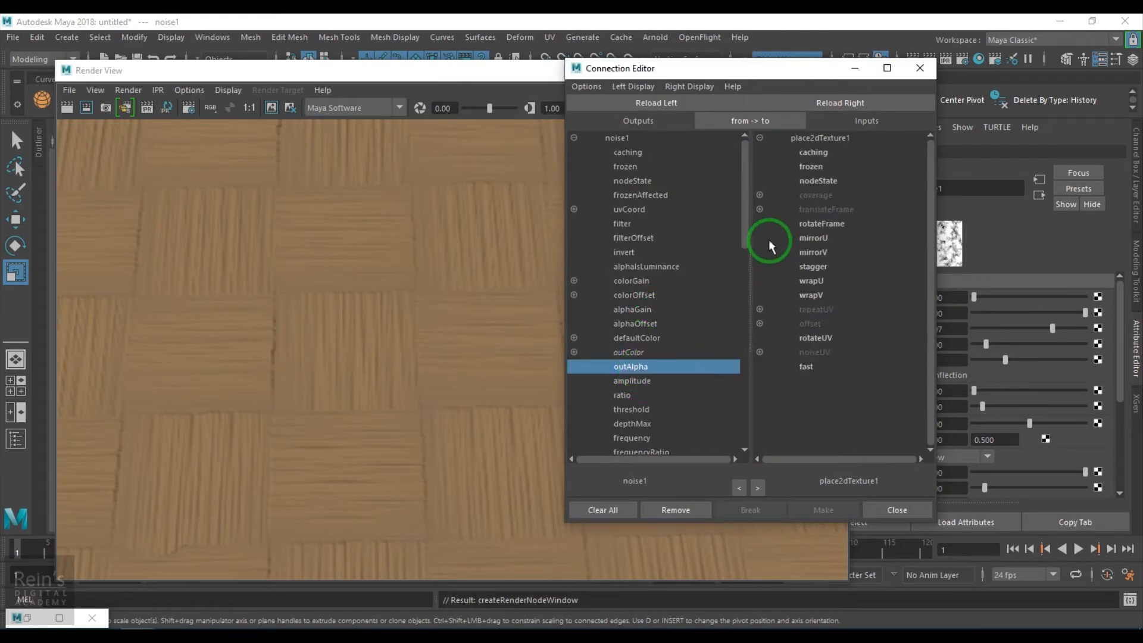
pyautogui.click(761, 210)
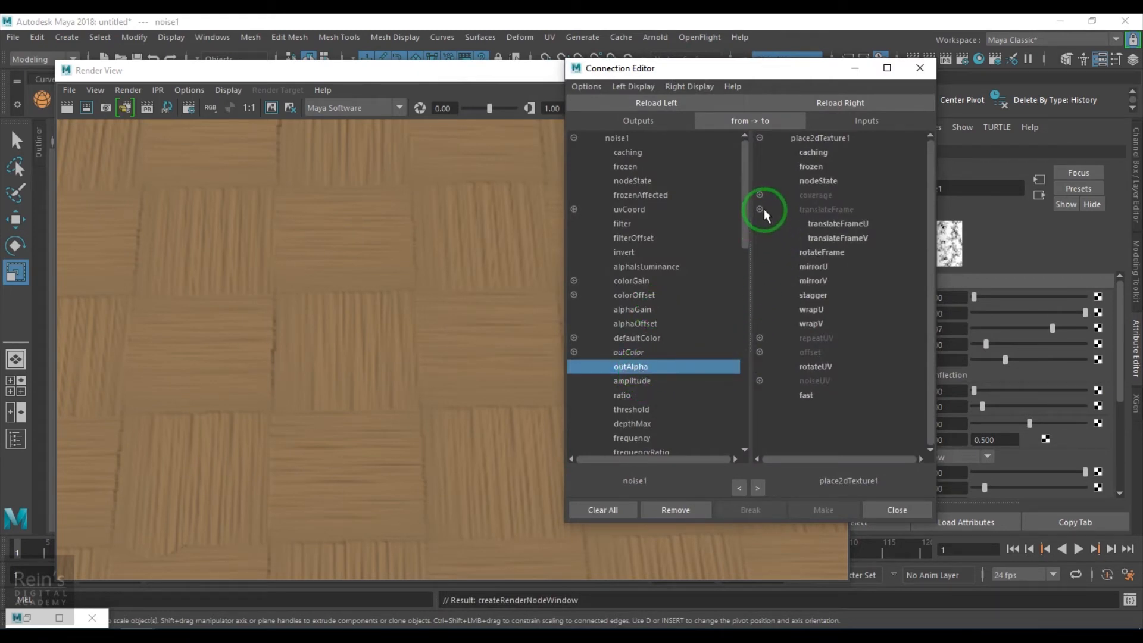
pyautogui.click(864, 225)
pyautogui.click(868, 238)
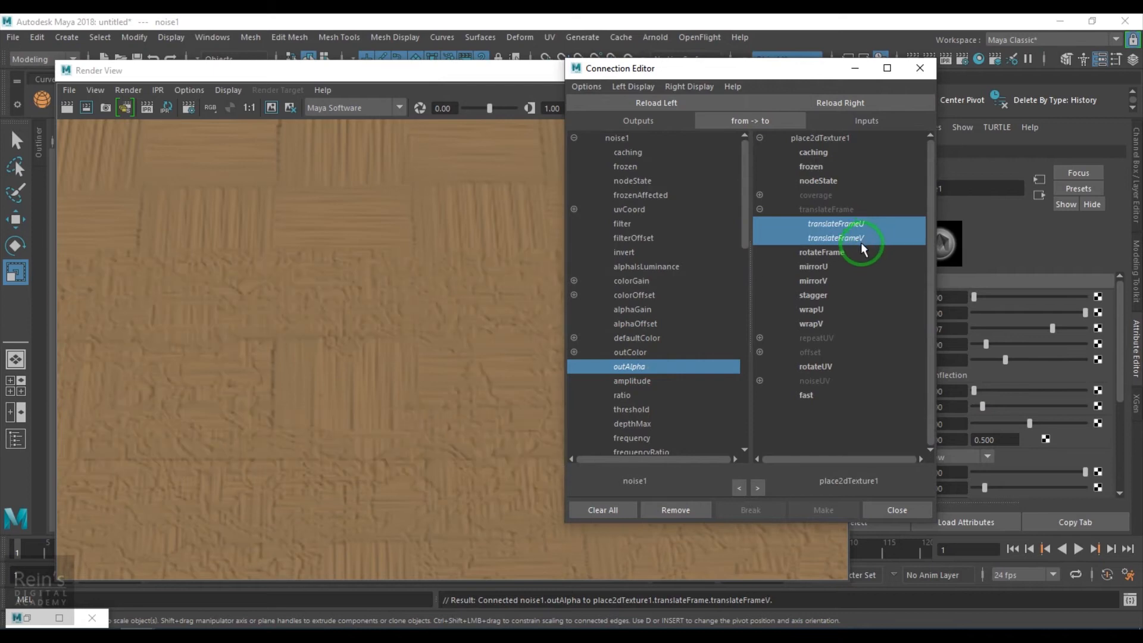
pyautogui.click(921, 69)
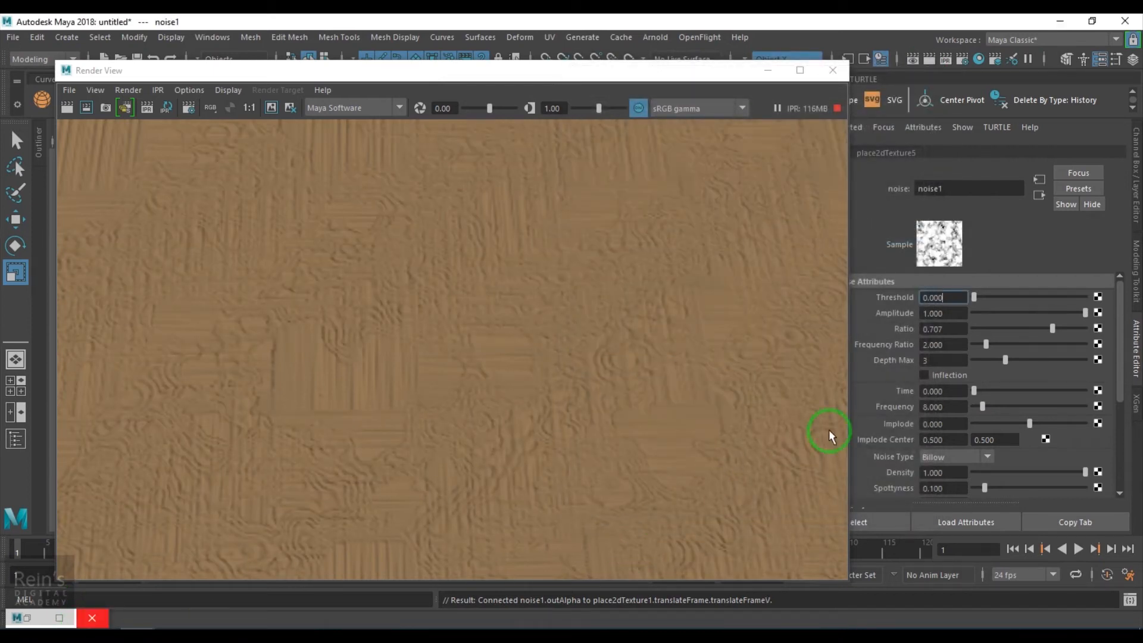
# - Try noise1 Amplitude values of about 0.039, 0.001 and 0.003 against the live render
pyautogui.moveTo(633, 76); pyautogui.dragTo(584, 78)
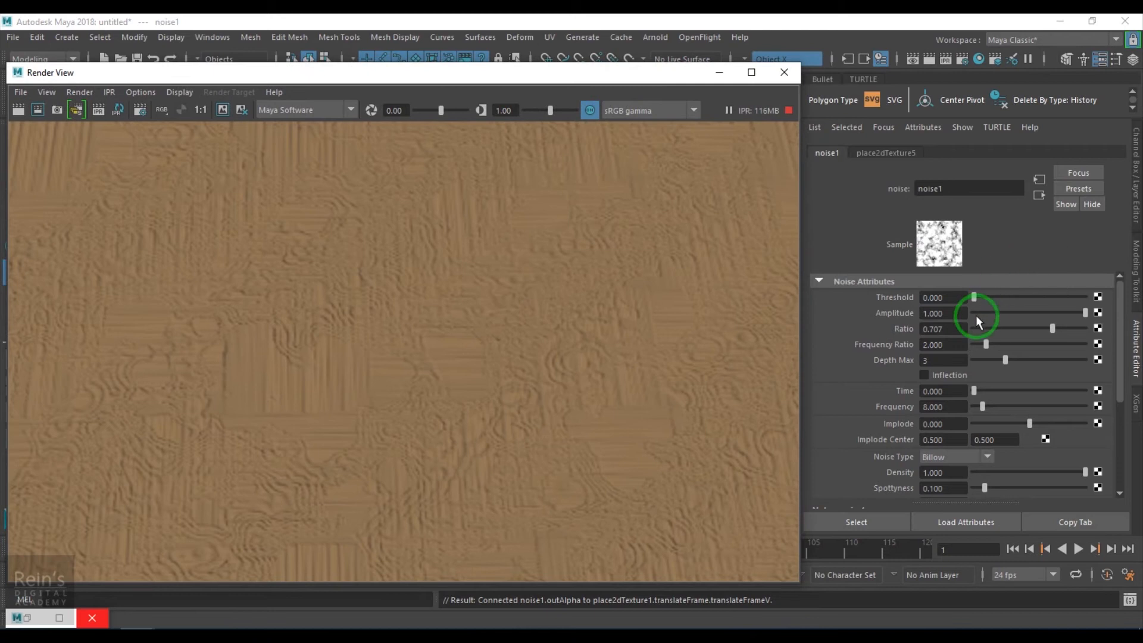
pyautogui.click(998, 312)
pyautogui.moveTo(997, 311); pyautogui.dragTo(978, 315)
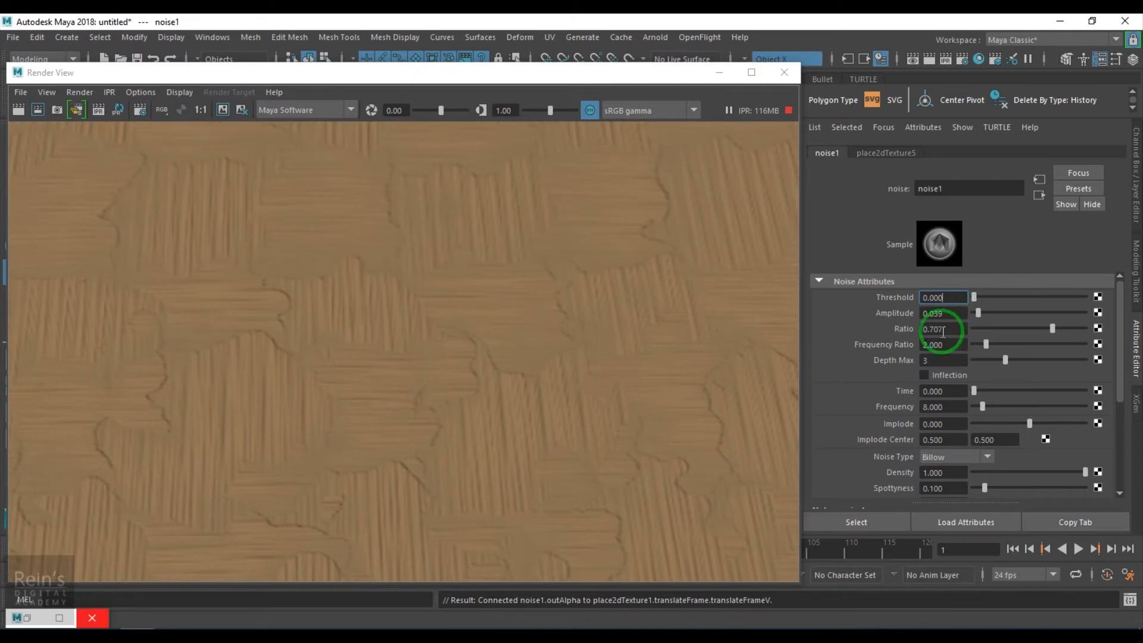
pyautogui.moveTo(938, 314); pyautogui.dragTo(964, 314)
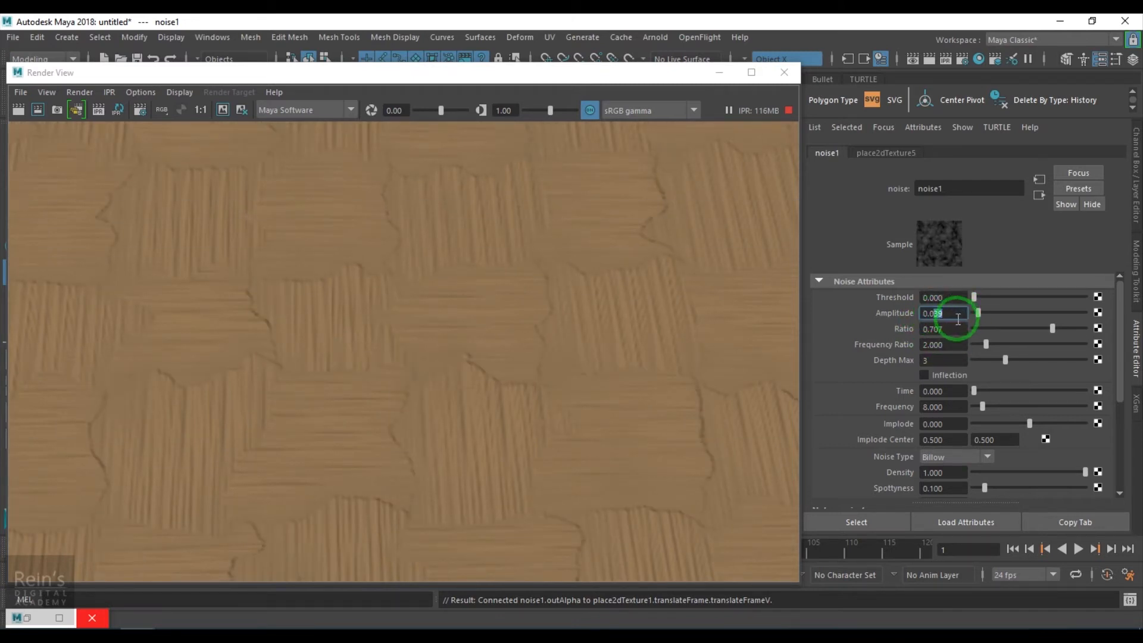
pyautogui.write('01')
pyautogui.press('Return')
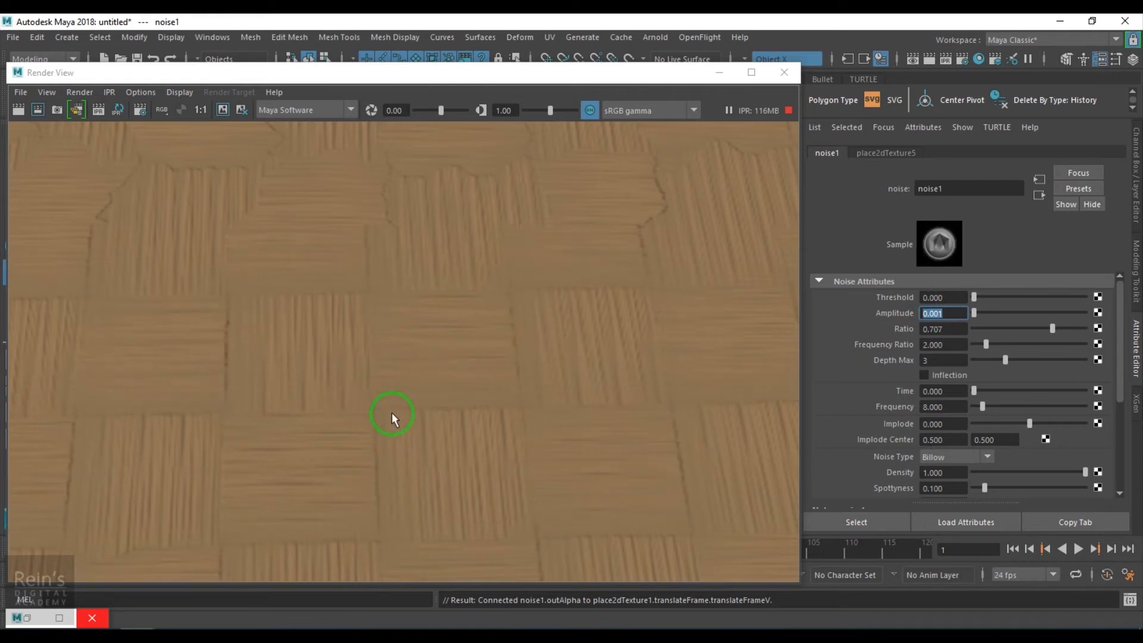
pyautogui.moveTo(940, 313); pyautogui.dragTo(966, 316)
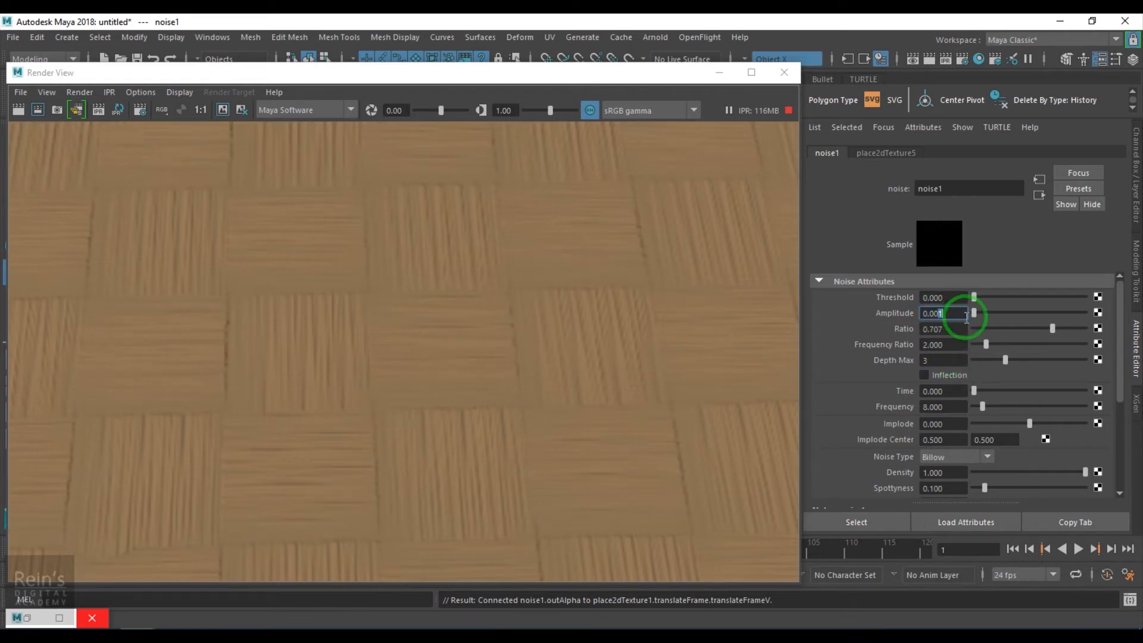
pyautogui.press('Return')
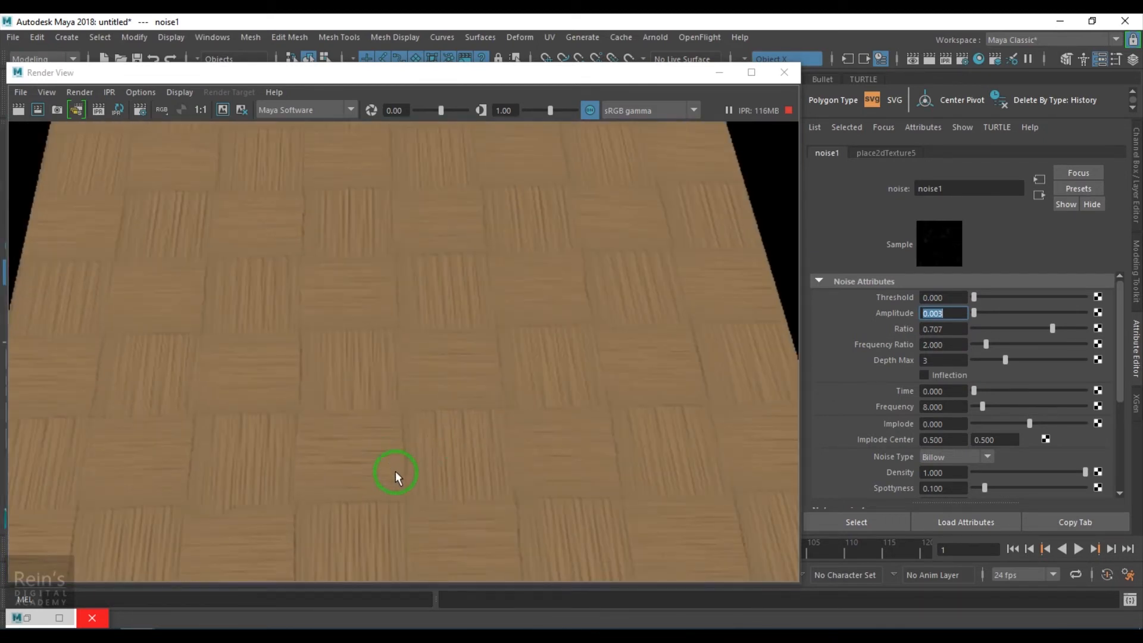
# - Set noise1's Amplitude to 0.01 and inspect the irregular thread edges in the render
pyautogui.moveTo(944, 317); pyautogui.dragTo(959, 315)
pyautogui.press('Return')
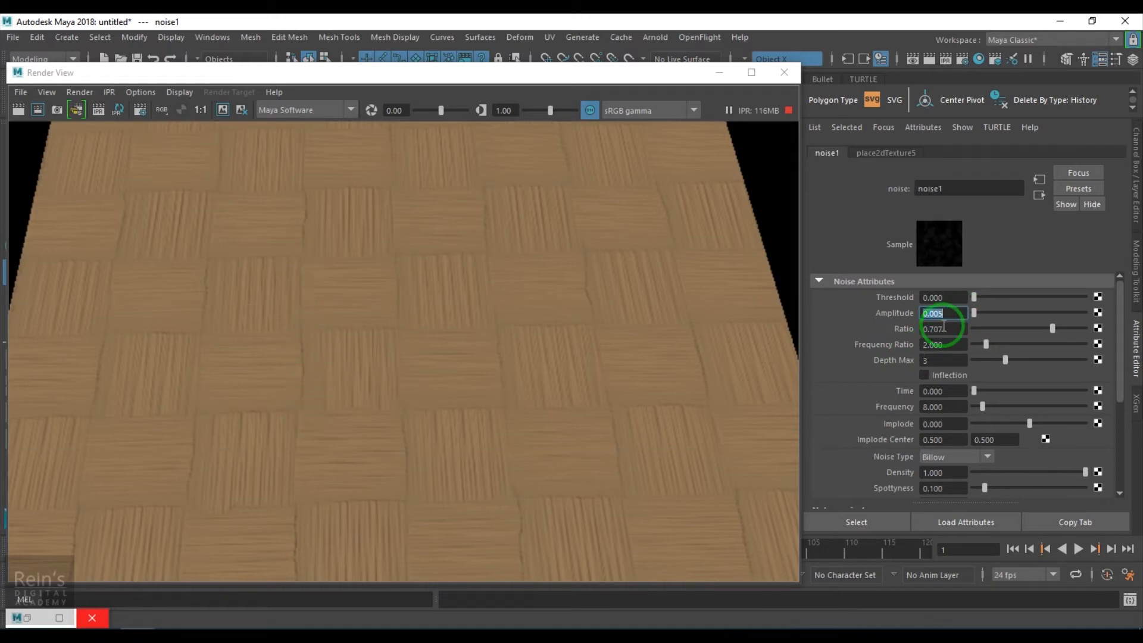
pyautogui.write('0.01')
pyautogui.press('Return')
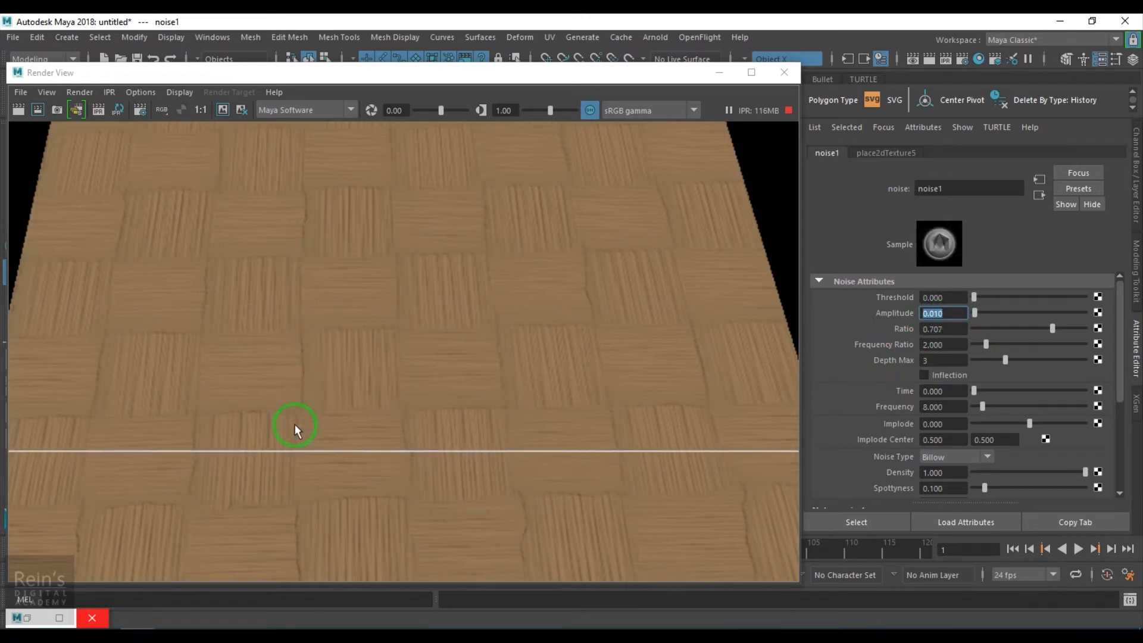
pyautogui.scroll(4, 505, 381)
pyautogui.scroll(-1, 422, 406)
pyautogui.scroll(-3, 422, 407)
pyautogui.scroll(3, 415, 405)
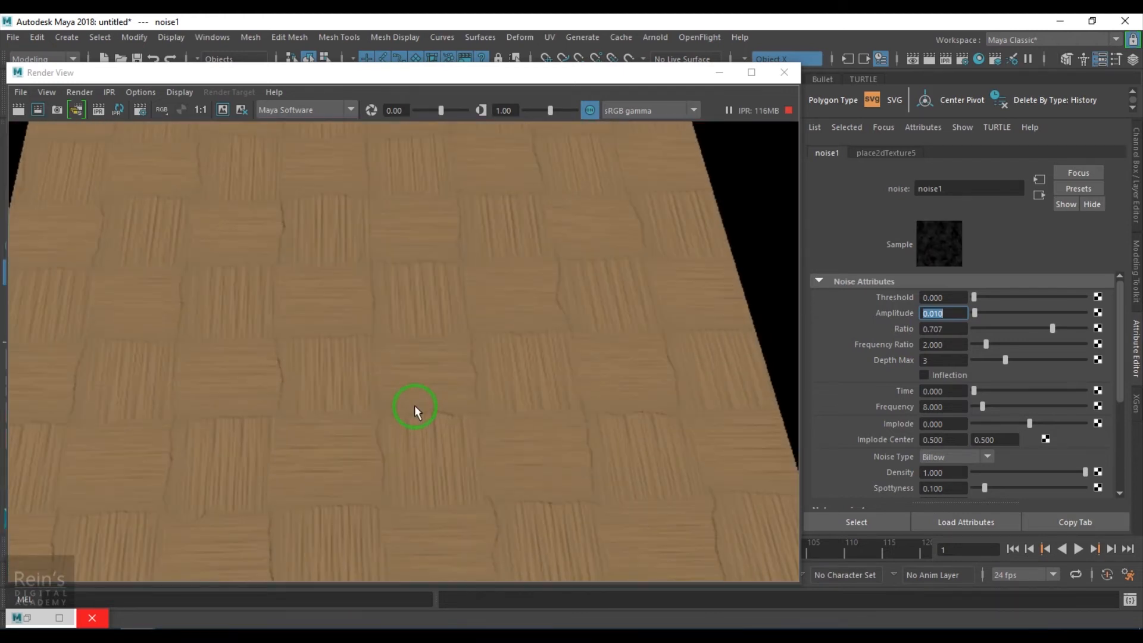
pyautogui.scroll(-1, 415, 405)
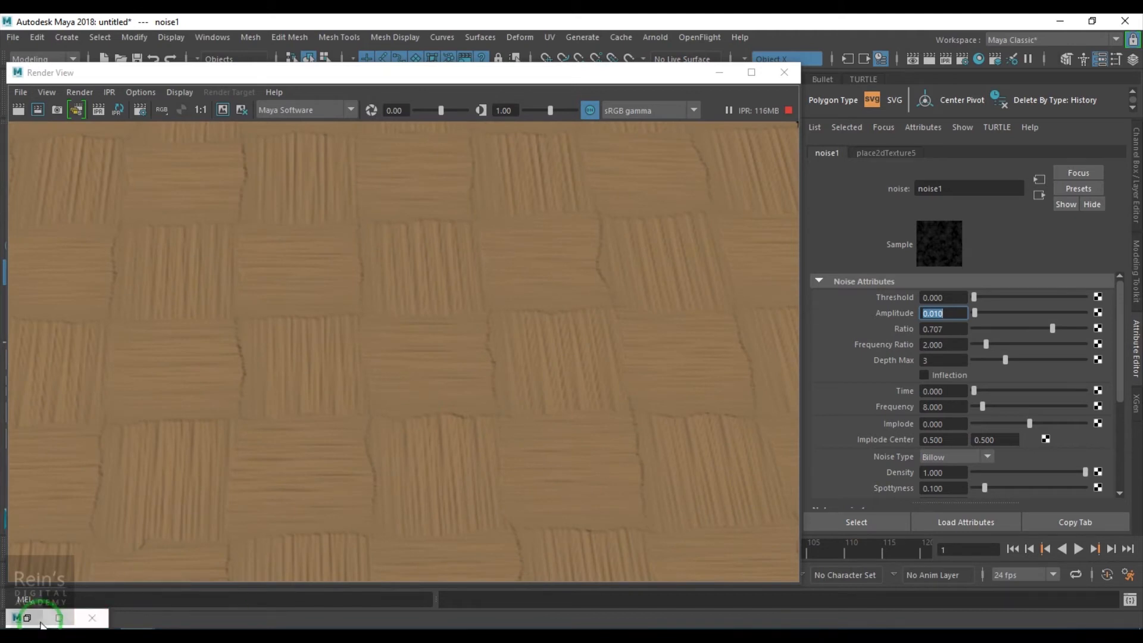
# - Select blinn1 in the Hypershade network to load its attributes, and minimize Hypershade
pyautogui.click(912, 238)
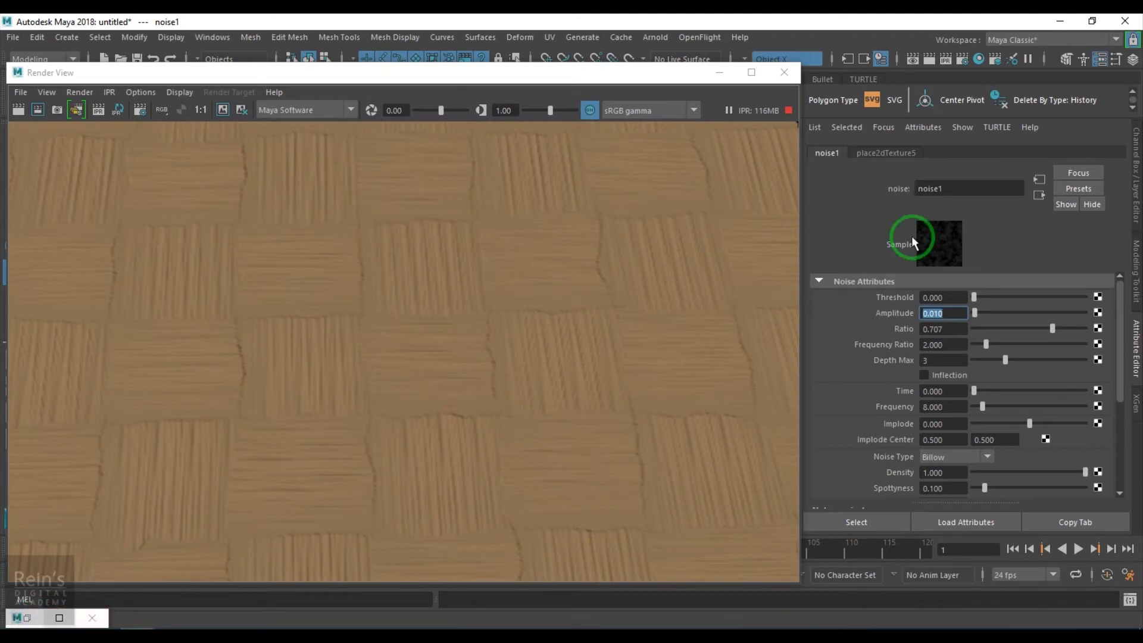
pyautogui.click(1042, 196)
pyautogui.click(35, 615)
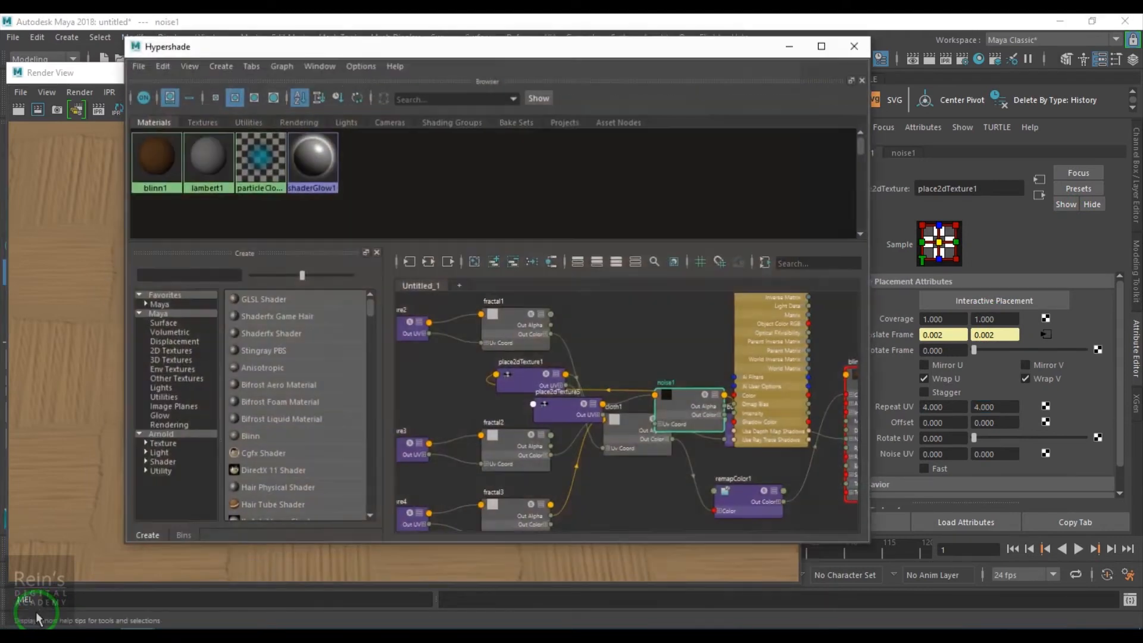
pyautogui.keyDown('alt'); pyautogui.moveTo(664, 389); pyautogui.dragTo(462, 390, button='middle'); pyautogui.keyUp('alt')
pyautogui.click(694, 381)
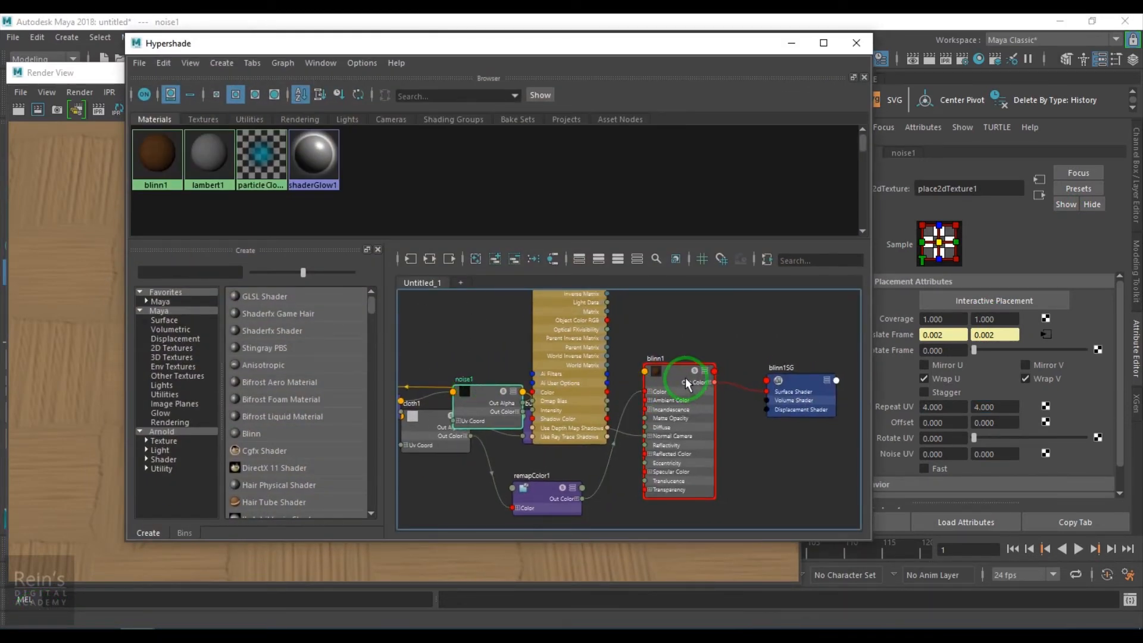
pyautogui.click(796, 45)
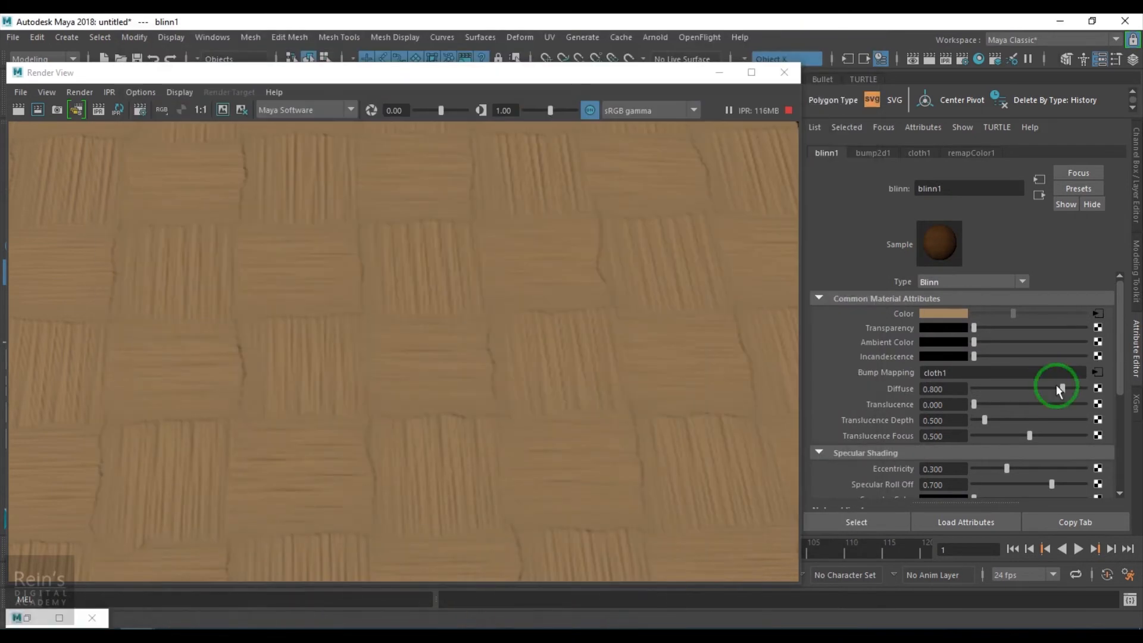
# - Map a new Cloth texture to blinn1's Diffuse, and set its U Width and V Width to 1
pyautogui.click(1097, 388)
pyautogui.click(574, 224)
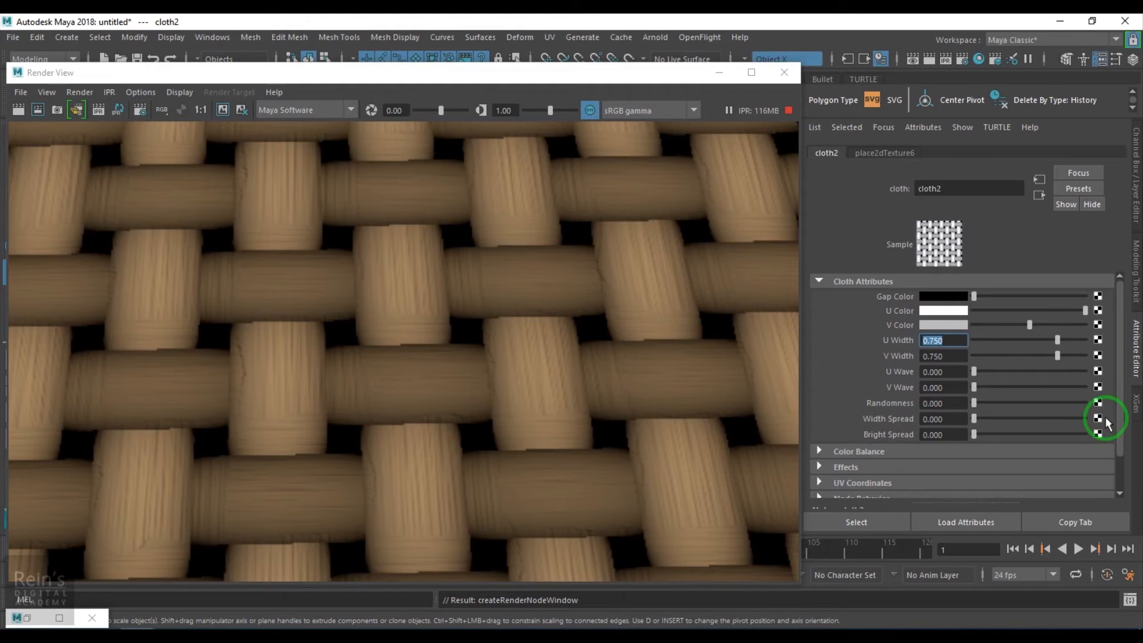
pyautogui.moveTo(1058, 341); pyautogui.dragTo(1102, 357)
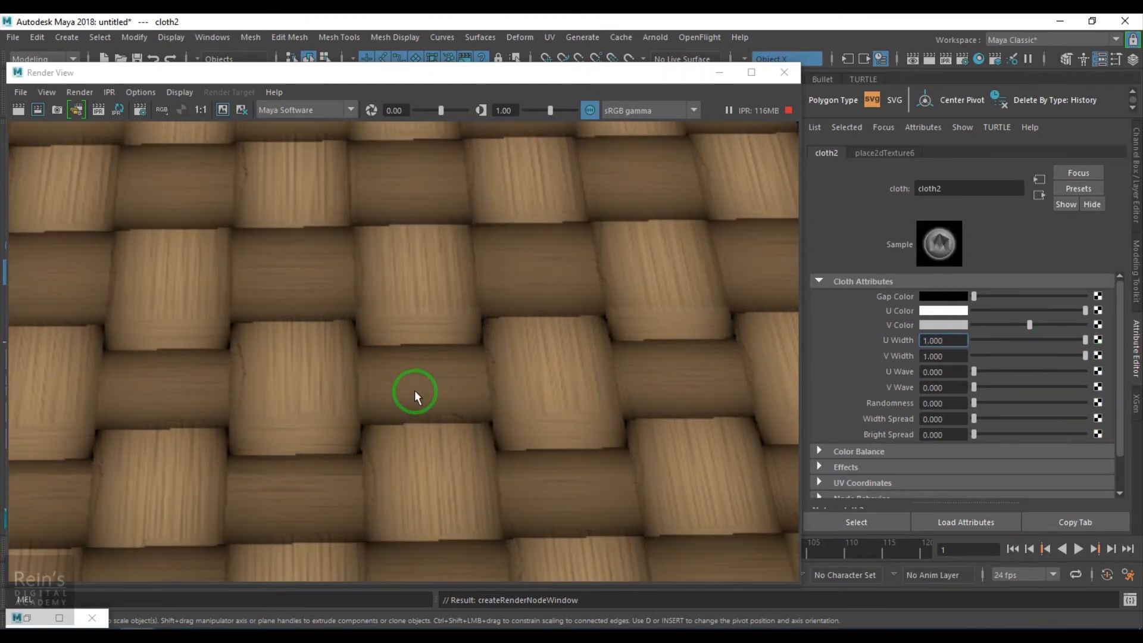
# - Brighten cloth2's V Color to white to match its near-white U Color
pyautogui.click(1057, 325)
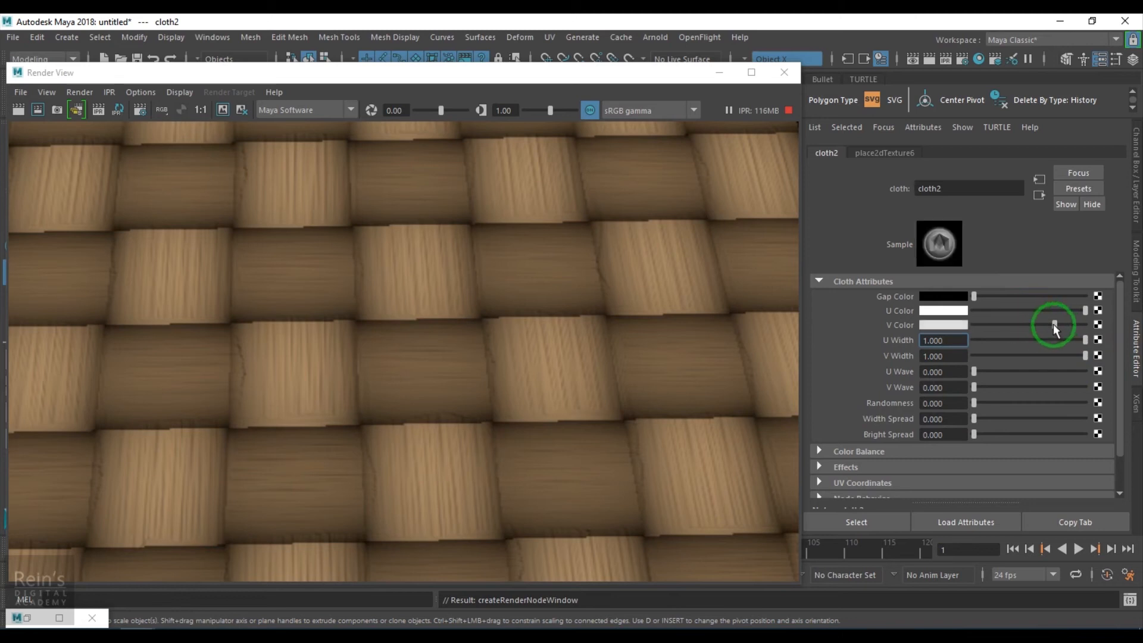
pyautogui.click(1071, 309)
pyautogui.click(1077, 324)
pyautogui.click(1083, 310)
pyautogui.click(1086, 324)
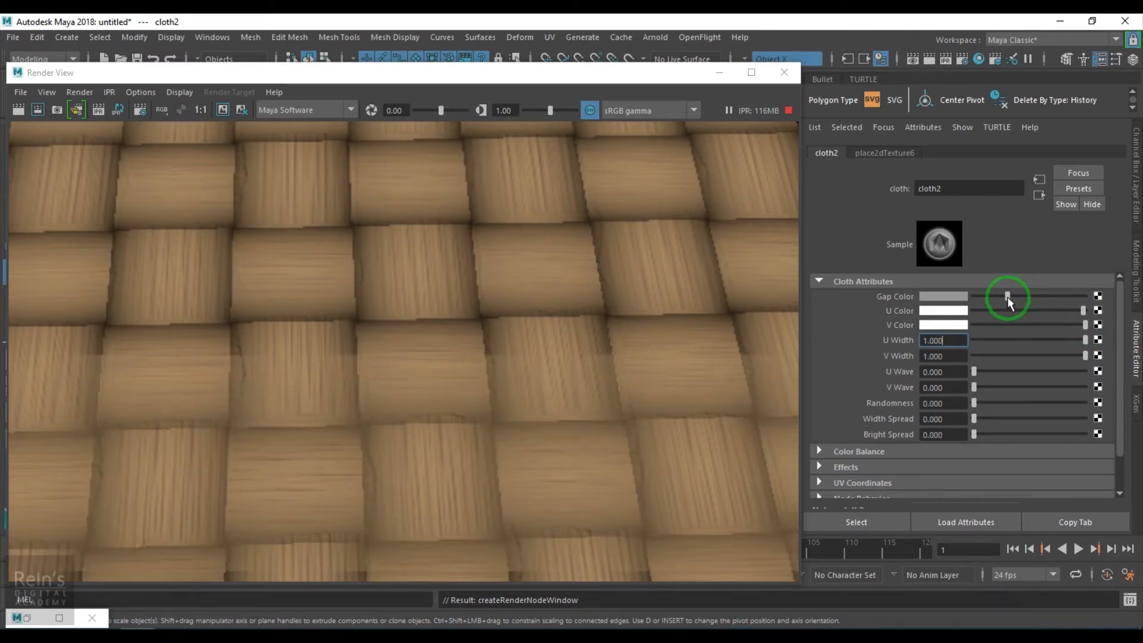
# - Raise cloth2's Gap Color to a light grey, tuning the shading between threads against the render
pyautogui.click(1037, 297)
pyautogui.click(1052, 296)
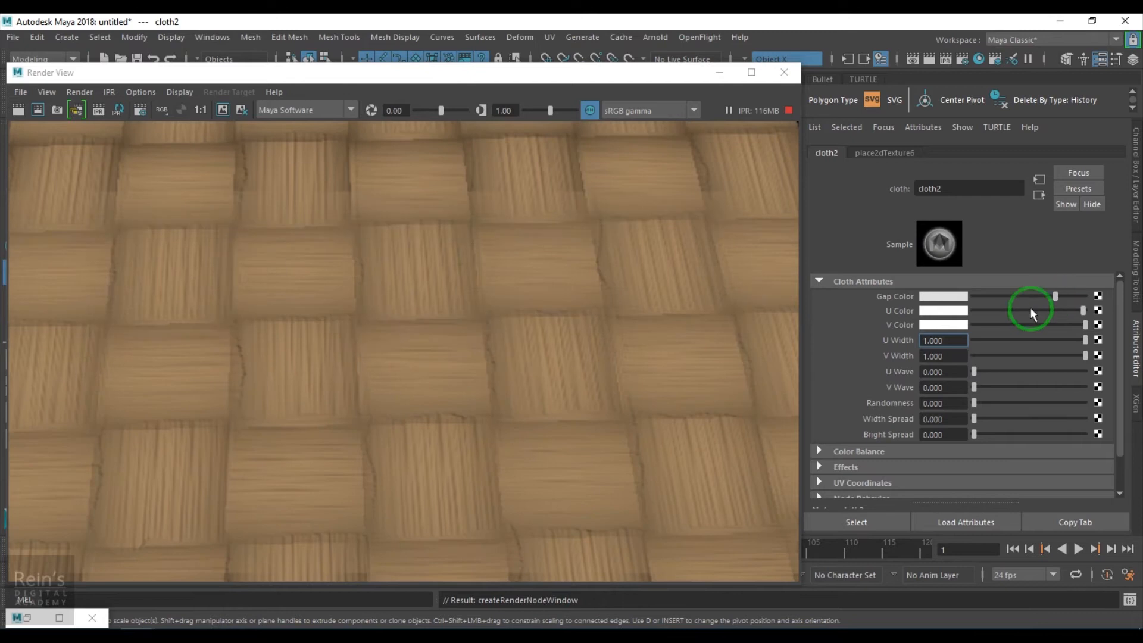
pyautogui.click(1060, 296)
pyautogui.moveTo(1060, 296); pyautogui.dragTo(1050, 296)
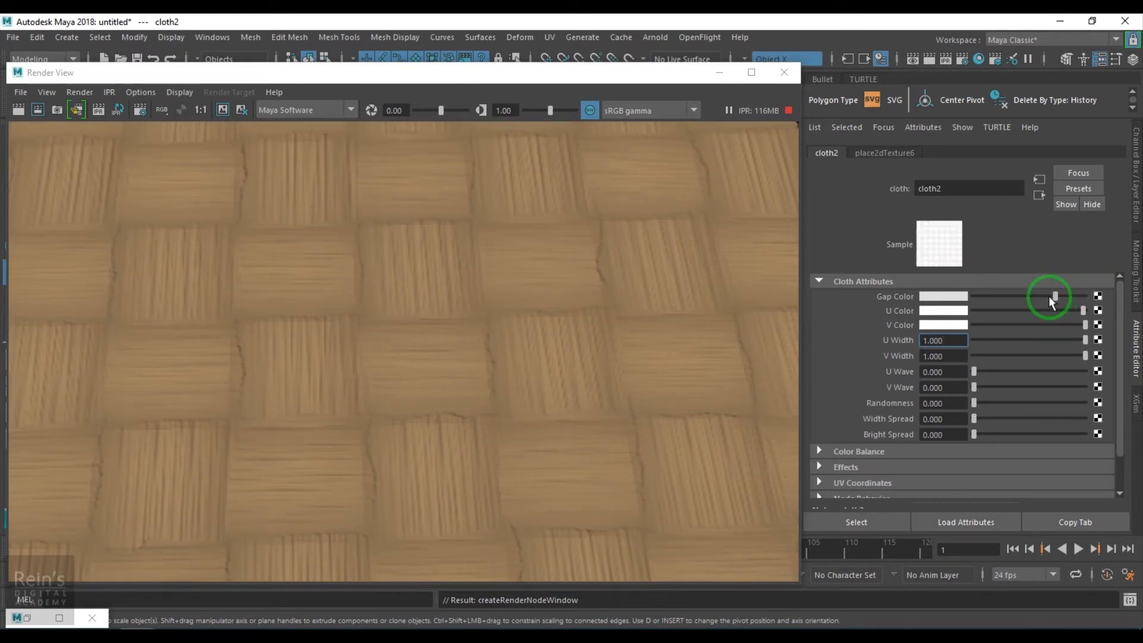
# - Darken cloth2's Gap Color slightly to a light grey and check the shading between threads in the render
pyautogui.click(1042, 296)
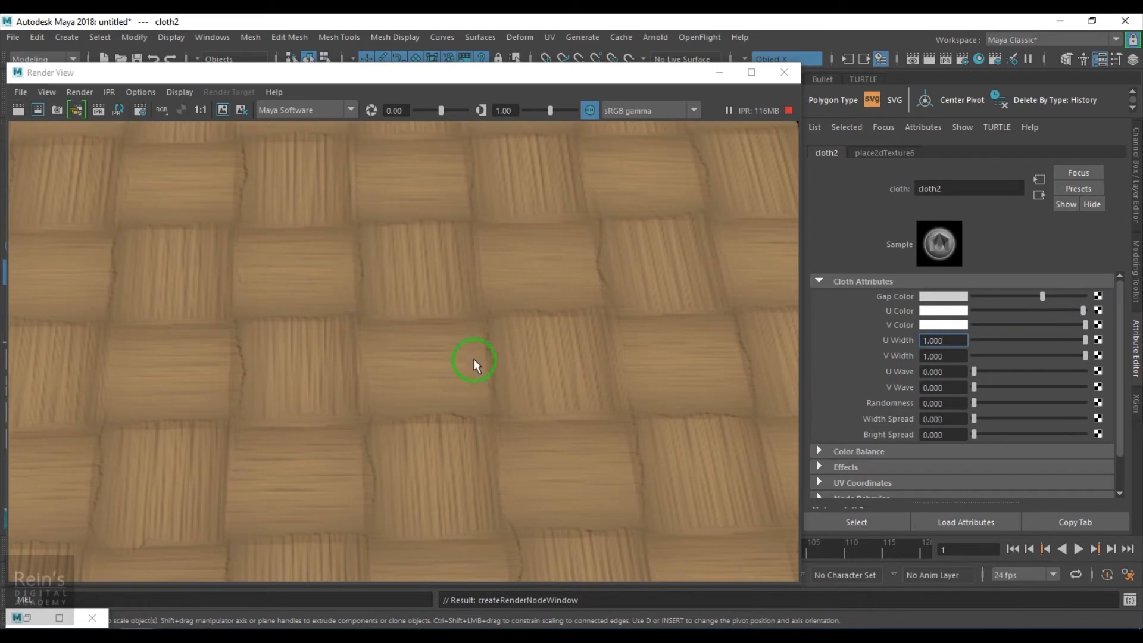
pyautogui.scroll(-5, 431, 394)
pyautogui.scroll(6, 431, 394)
pyautogui.scroll(2, 431, 394)
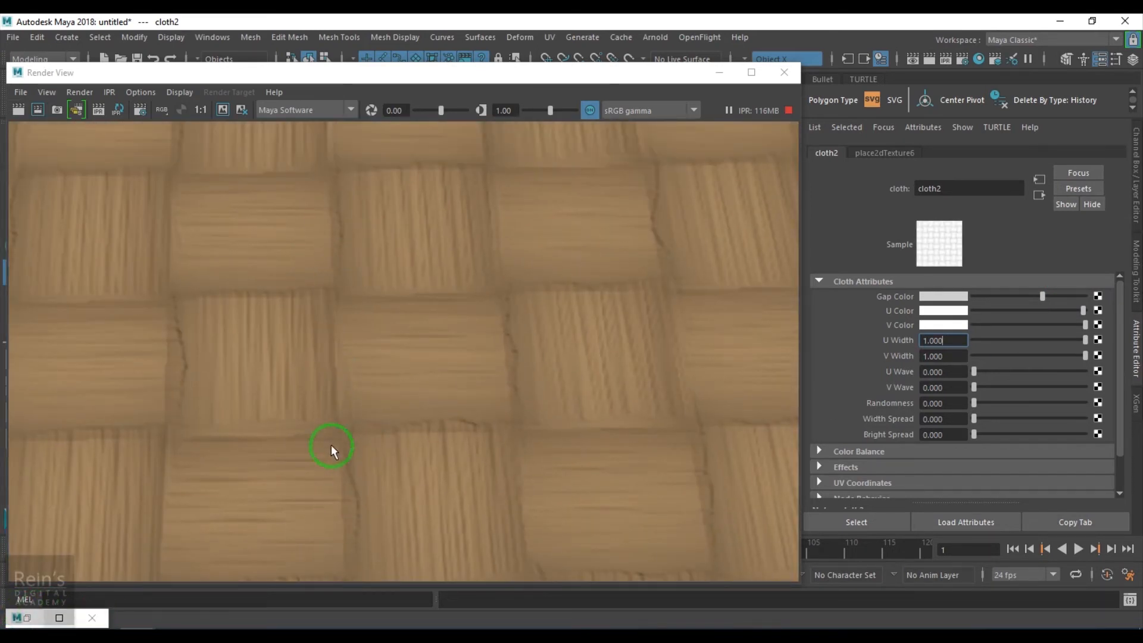
# - Restore the Hypershade window and stop the running IPR render session
pyautogui.click(27, 619)
pyautogui.scroll(-3, 554, 373)
pyautogui.moveTo(568, 356); pyautogui.dragTo(679, 320)
pyautogui.keyDown('alt'); pyautogui.moveTo(565, 407); pyautogui.dragTo(621, 427, button='middle'); pyautogui.keyUp('alt')
pyautogui.scroll(5, 620, 427)
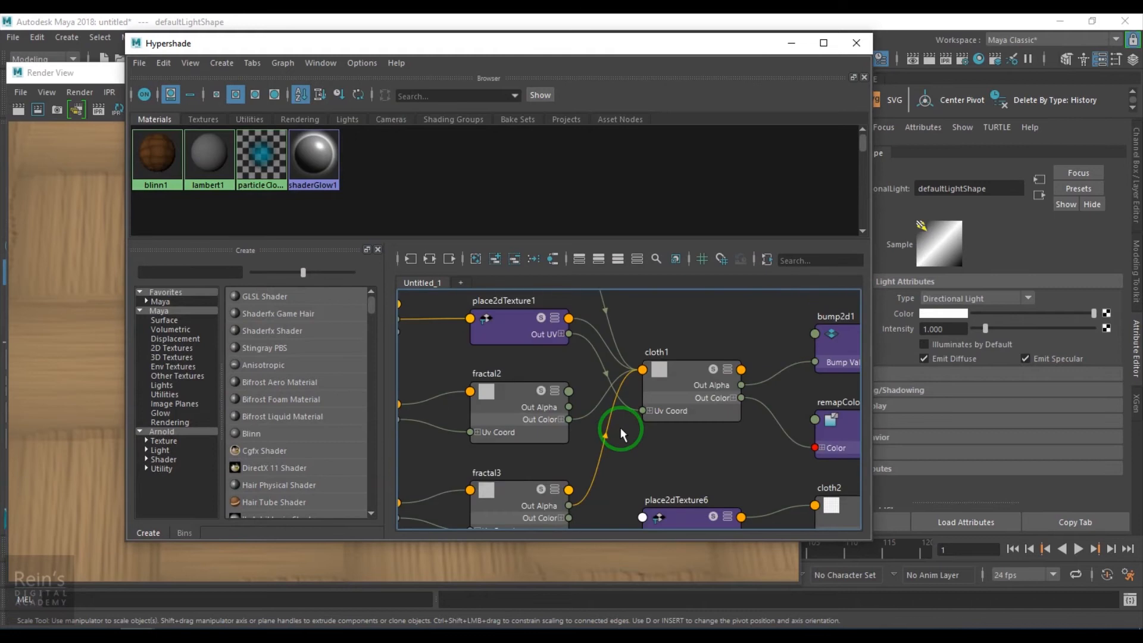
pyautogui.click(705, 557)
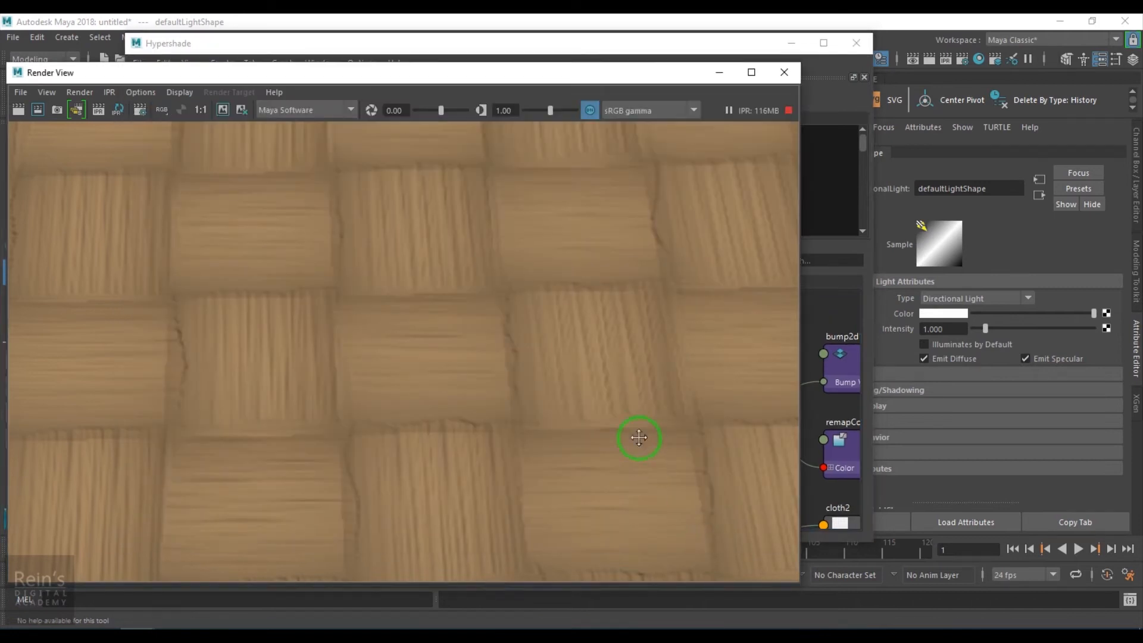
pyautogui.click(786, 111)
# - Select place2dTexture6, the placement node feeding cloth2, in the Hypershade network
pyautogui.click(619, 50)
pyautogui.keyDown('alt'); pyautogui.moveTo(544, 421); pyautogui.dragTo(551, 516, button='middle'); pyautogui.keyUp('alt')
pyautogui.scroll(-2, 551, 515)
pyautogui.scroll(2, 552, 515)
pyautogui.scroll(-3, 556, 430)
pyautogui.keyDown('alt'); pyautogui.moveTo(607, 474); pyautogui.dragTo(608, 402, button='middle'); pyautogui.keyUp('alt')
pyautogui.keyDown('alt'); pyautogui.moveTo(711, 489); pyautogui.dragTo(621, 468, button='middle'); pyautogui.keyUp('alt')
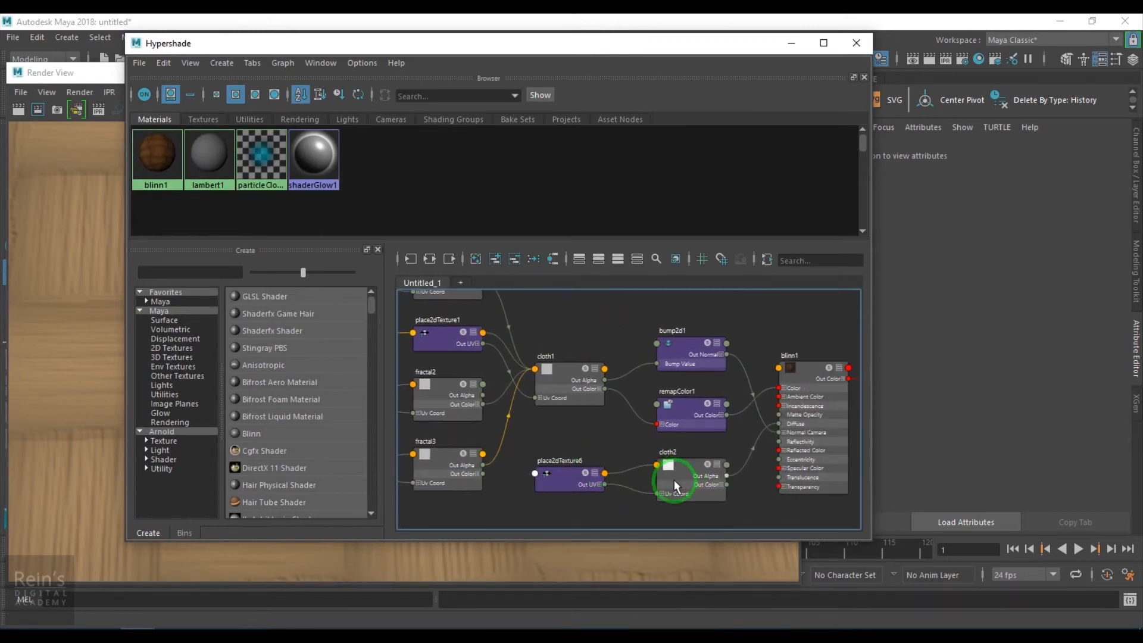
pyautogui.click(576, 480)
# - Move noise1 together with its place2dTexture5 node below fractal3 in the Hypershade graph
pyautogui.keyDown('alt'); pyautogui.moveTo(598, 462); pyautogui.dragTo(676, 485, button='middle'); pyautogui.keyUp('alt')
pyautogui.keyDown('alt'); pyautogui.moveTo(649, 459); pyautogui.dragTo(560, 461, button='right'); pyautogui.keyUp('alt')
pyautogui.keyDown('alt'); pyautogui.moveTo(610, 445); pyautogui.dragTo(644, 432, button='middle'); pyautogui.keyUp('alt')
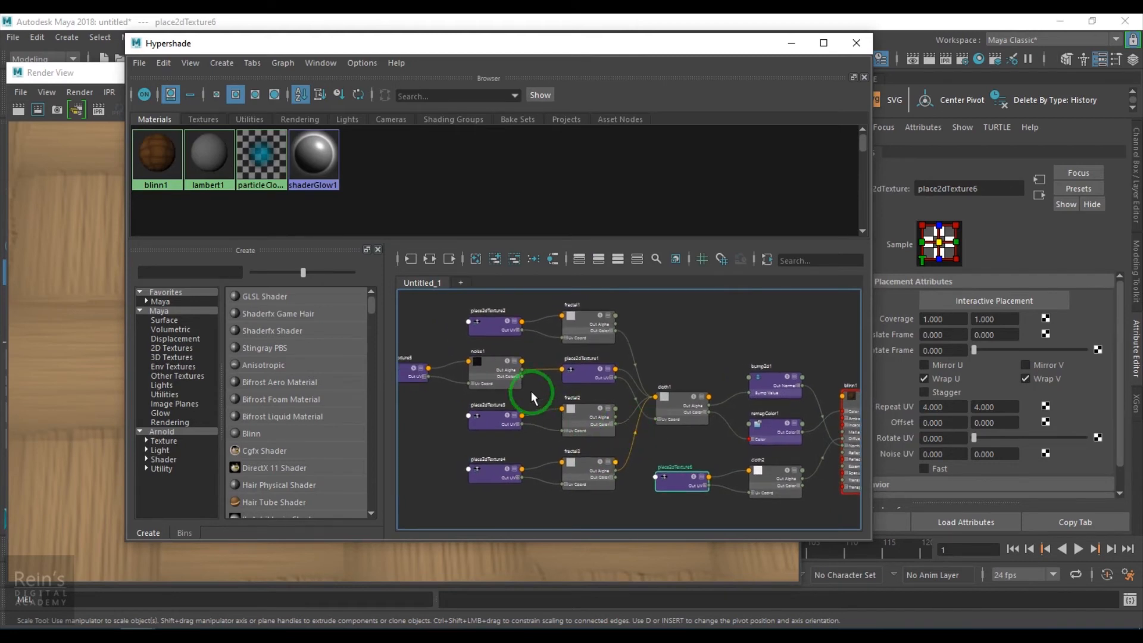
pyautogui.moveTo(415, 348); pyautogui.dragTo(497, 376)
pyautogui.moveTo(497, 376); pyautogui.dragTo(564, 526)
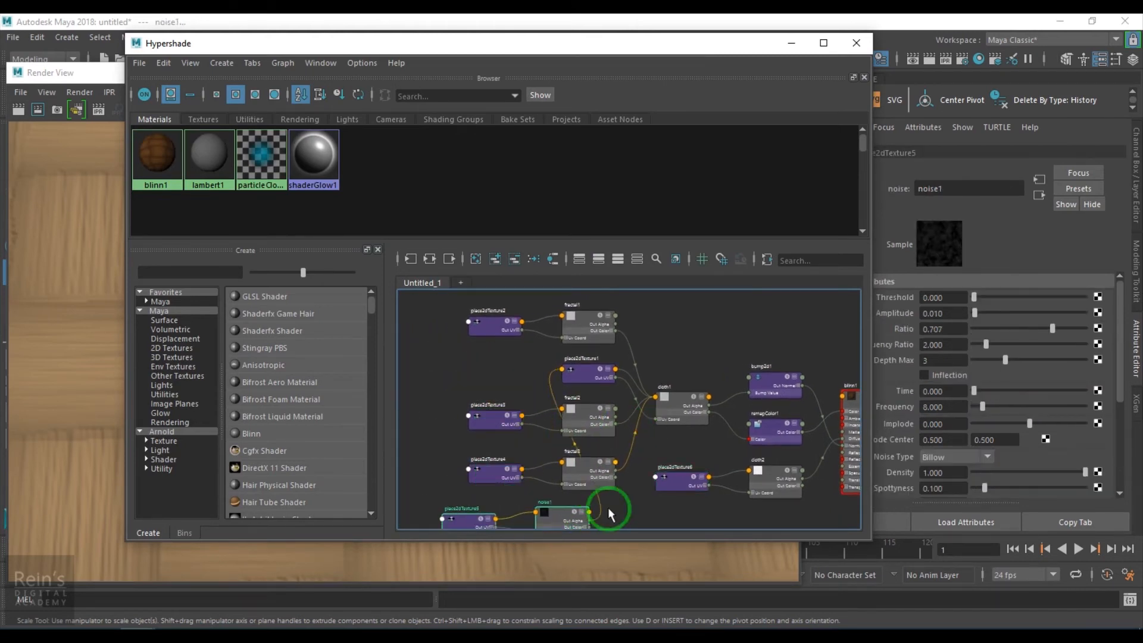
# - Load place2dTexture6's attributes and shift the Hypershade window so the placement attribute labels are uncovered
pyautogui.keyDown('alt'); pyautogui.moveTo(617, 513); pyautogui.dragTo(655, 467, button='right'); pyautogui.keyUp('alt')
pyautogui.keyDown('alt'); pyautogui.moveTo(655, 467); pyautogui.dragTo(645, 433, button='middle'); pyautogui.keyUp('alt')
pyautogui.keyDown('alt'); pyautogui.moveTo(643, 460); pyautogui.dragTo(719, 535, button='right'); pyautogui.keyUp('alt')
pyautogui.click(679, 423)
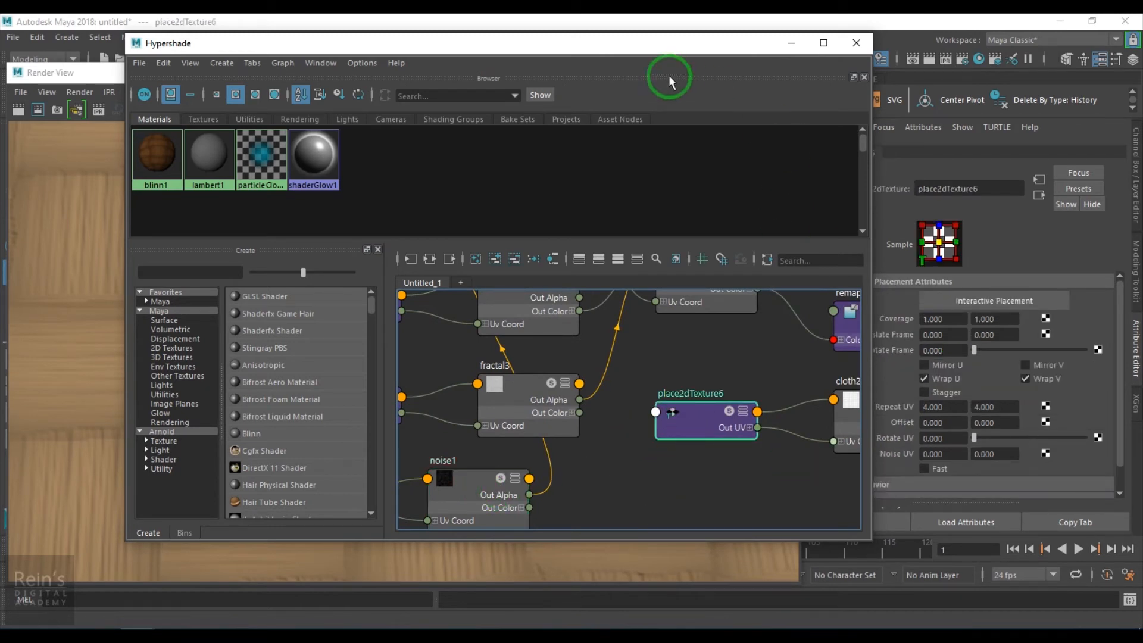
pyautogui.moveTo(685, 50); pyautogui.dragTo(624, 52)
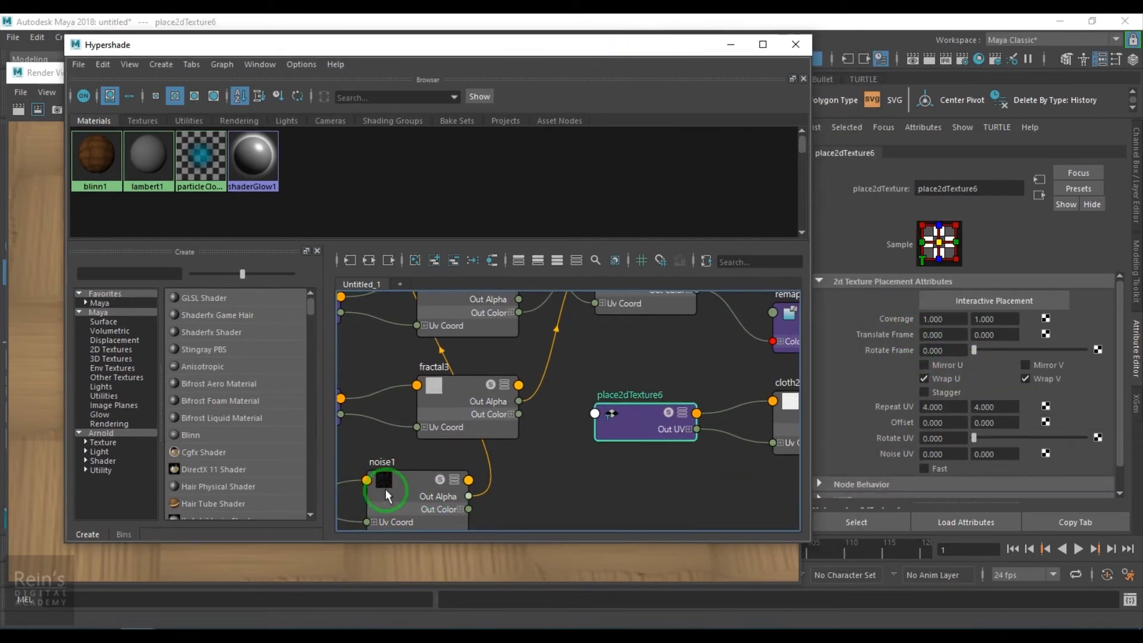
# - Bring noise1 onto place2dTexture6's Translate Frame attribute to open the Connection Editor for both nodes
pyautogui.moveTo(385, 490); pyautogui.dragTo(404, 483, button='middle')
pyautogui.keyDown('alt'); pyautogui.moveTo(610, 495); pyautogui.dragTo(527, 467, button='middle'); pyautogui.keyUp('alt')
pyautogui.scroll(2, 527, 468)
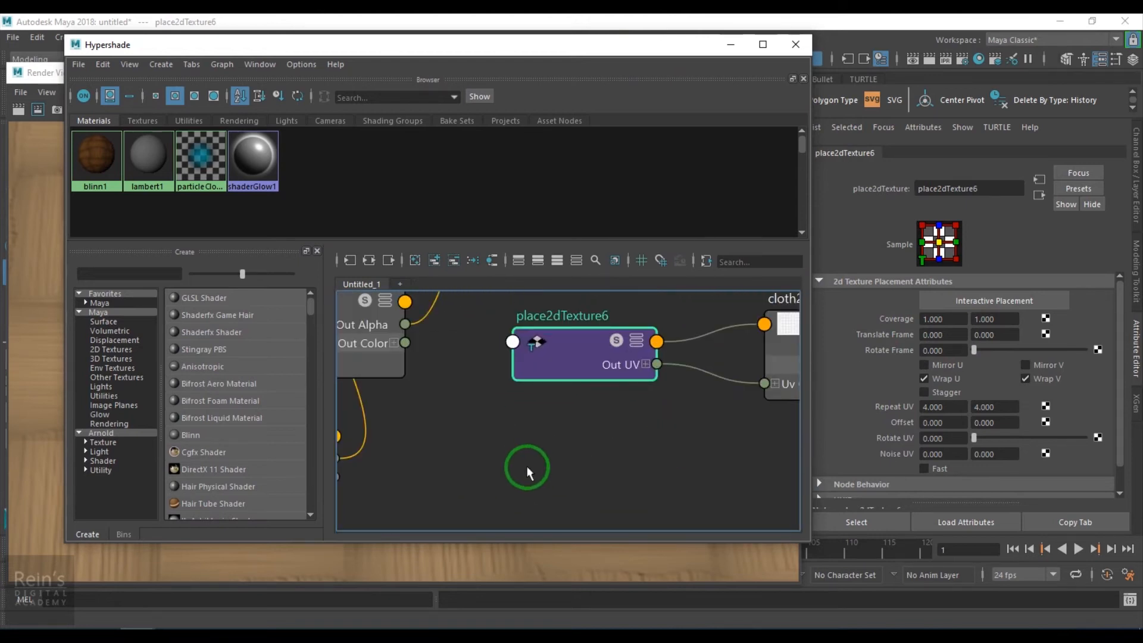
pyautogui.scroll(-5, 526, 467)
pyautogui.scroll(2, 527, 470)
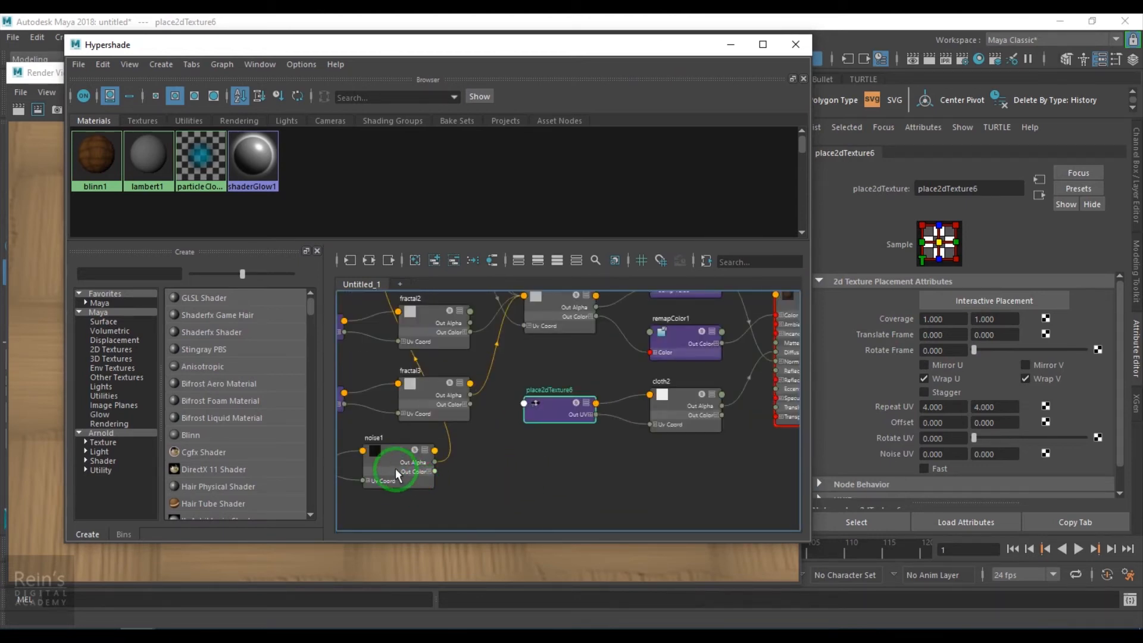
pyautogui.keyDown('alt'); pyautogui.moveTo(416, 485); pyautogui.dragTo(540, 440, button='middle'); pyautogui.keyUp('alt')
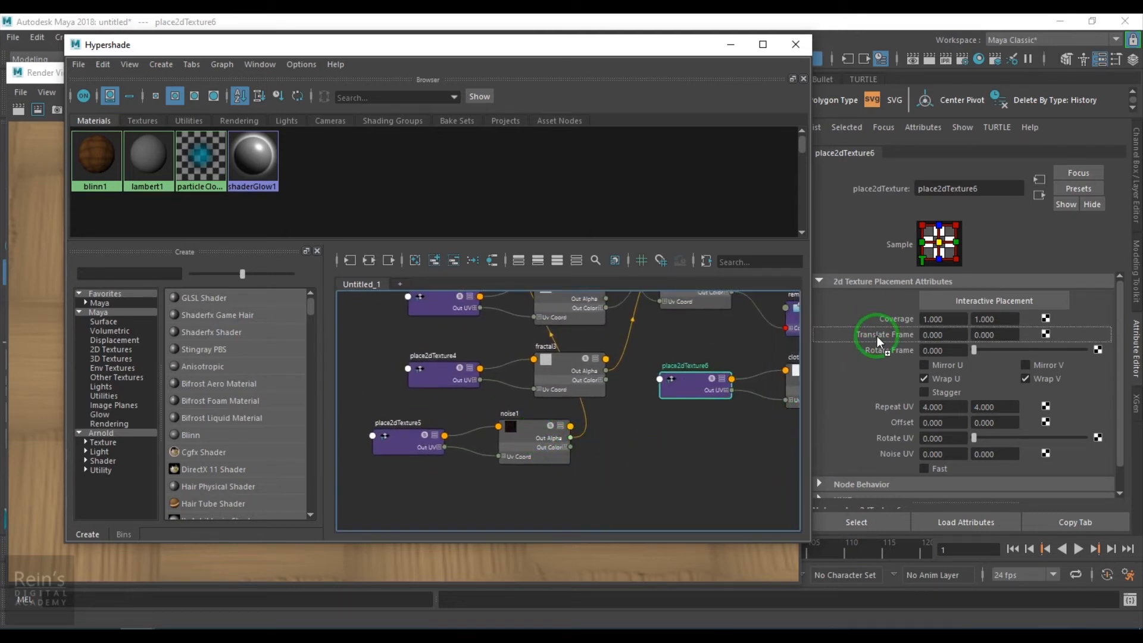
pyautogui.moveTo(877, 336); pyautogui.dragTo(877, 336, button='middle')
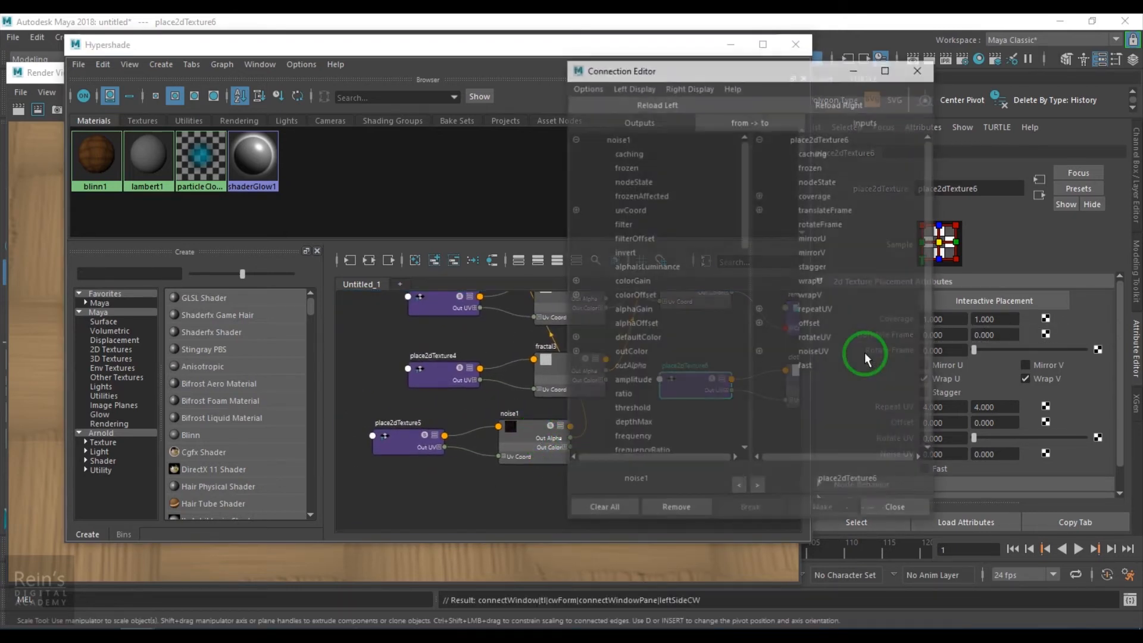
# - Connect noise1's outAlpha to translateFrameU and translateFrameV of place2dTexture6, and close the Connection Editor
pyautogui.click(639, 367)
pyautogui.click(760, 209)
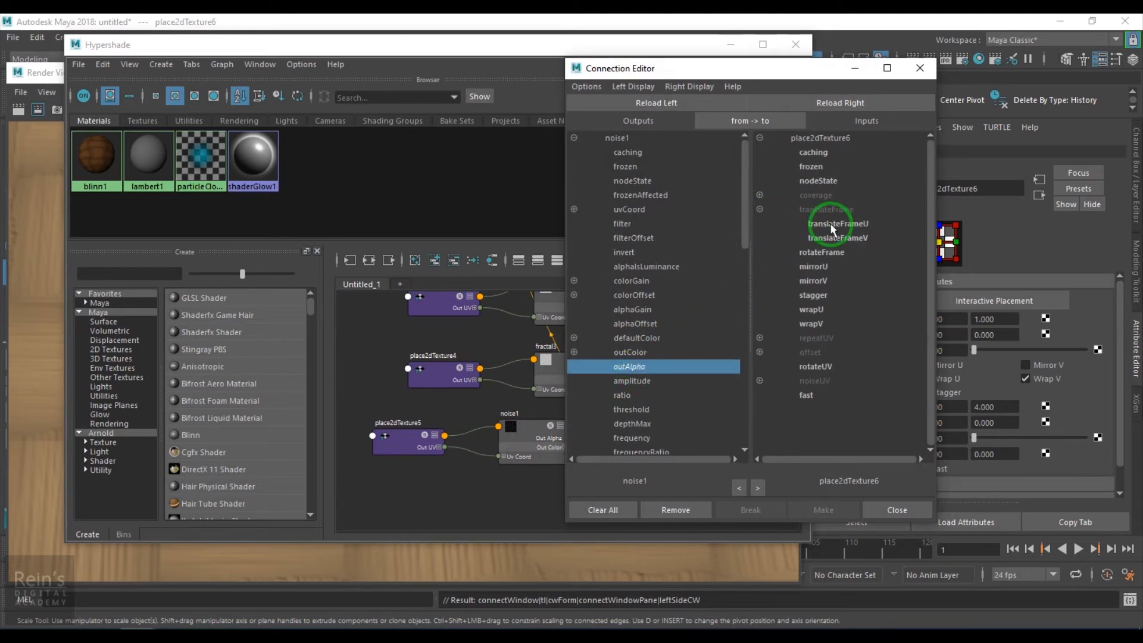
pyautogui.click(827, 225)
pyautogui.click(837, 237)
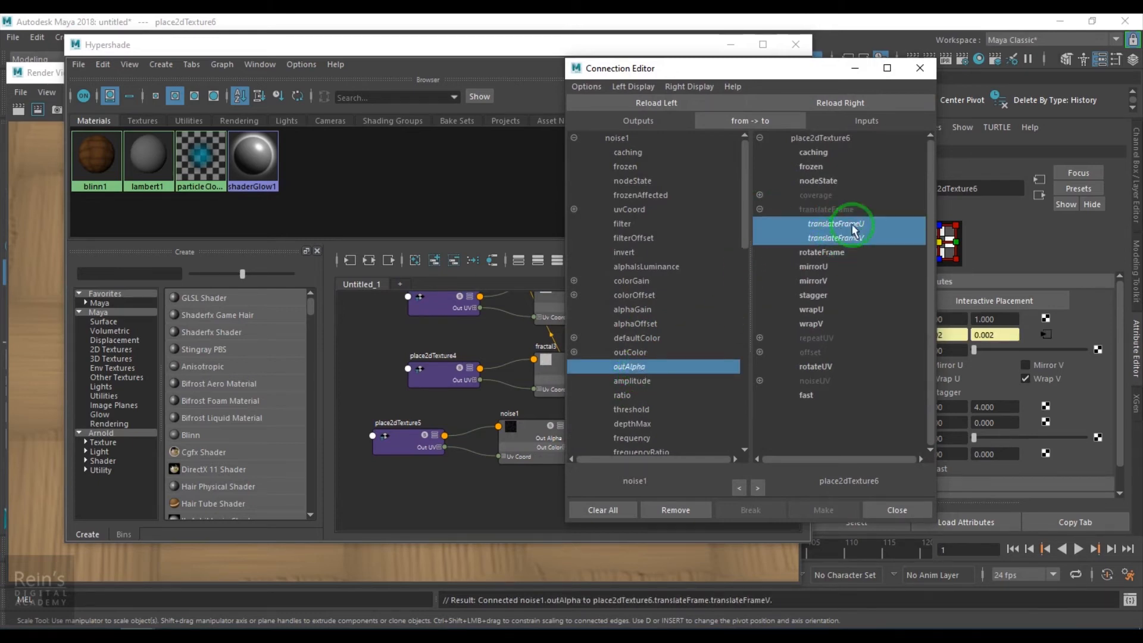
pyautogui.click(921, 78)
# - Minimize Hypershade, run a new IPR render, and inspect how the diffuse shading follows the distorted threads
pyautogui.moveTo(755, 45); pyautogui.dragTo(734, 62)
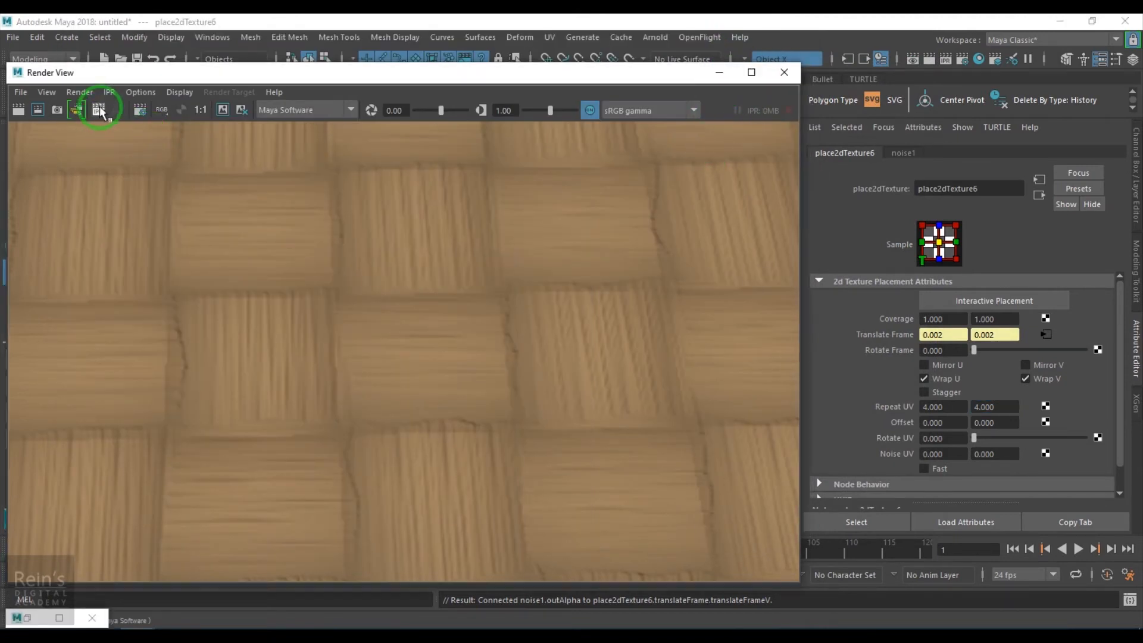
pyautogui.click(76, 109)
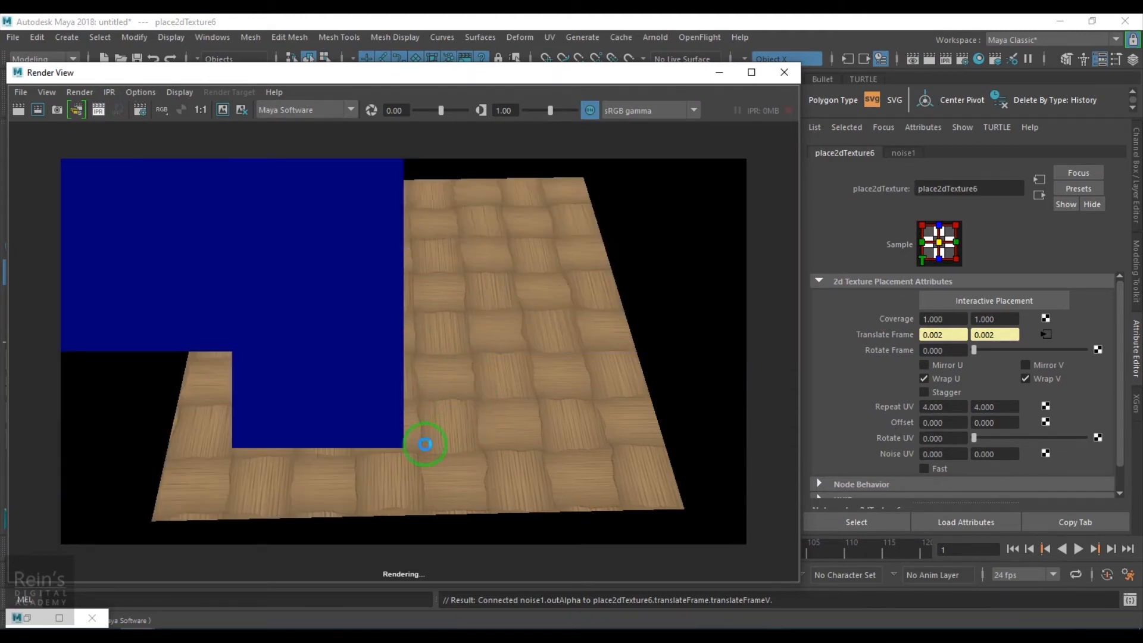
pyautogui.scroll(5, 412, 447)
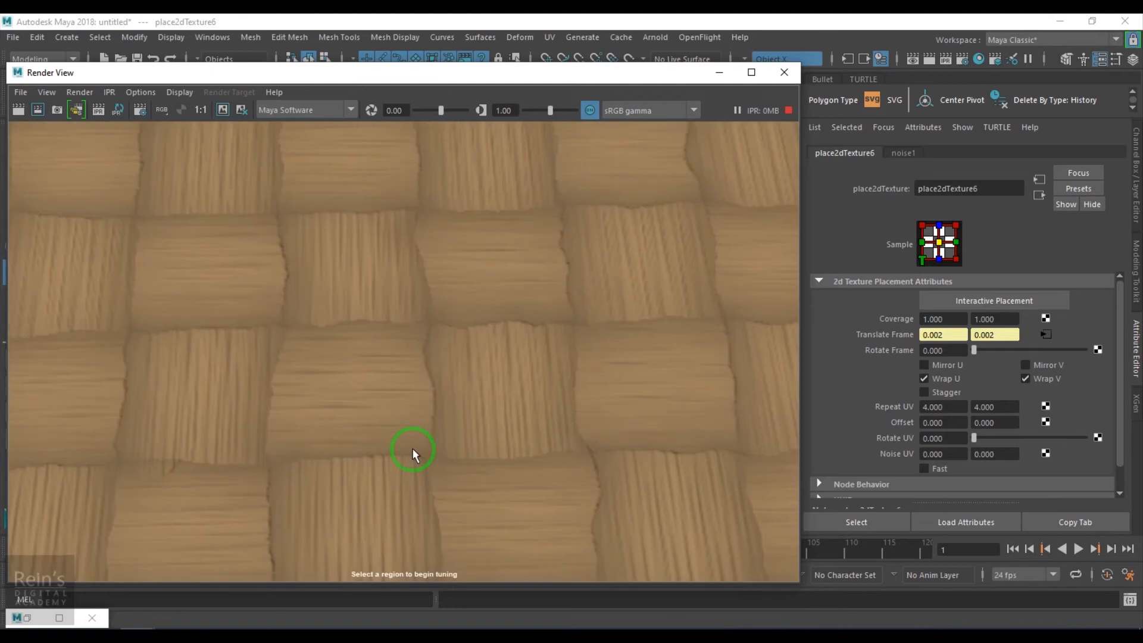
pyautogui.scroll(-5, 416, 351)
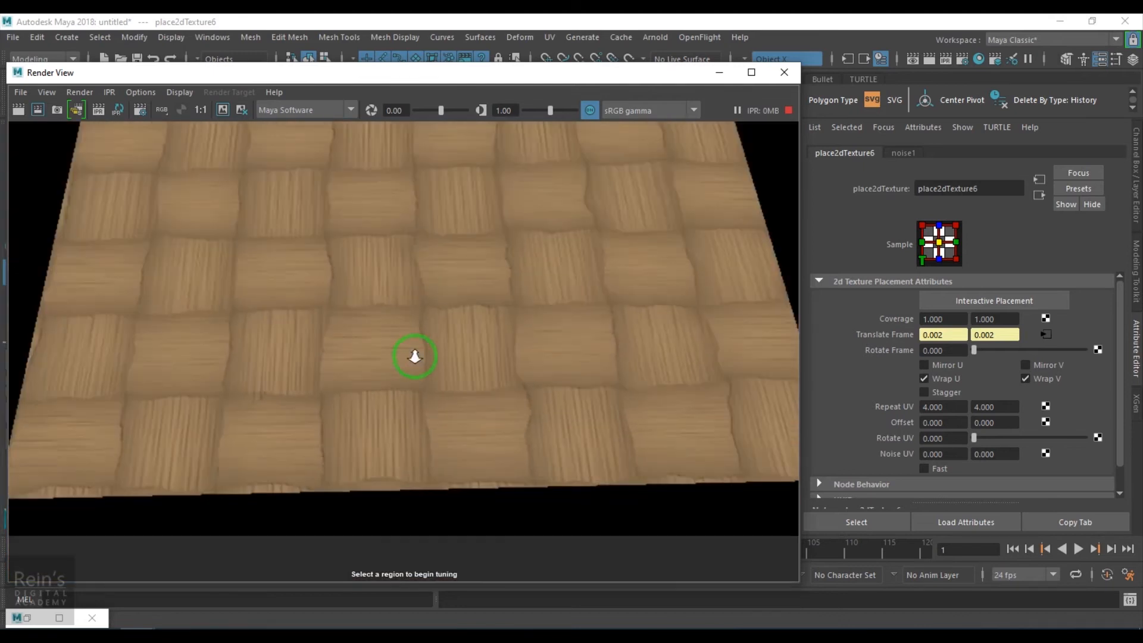
pyautogui.scroll(5, 513, 424)
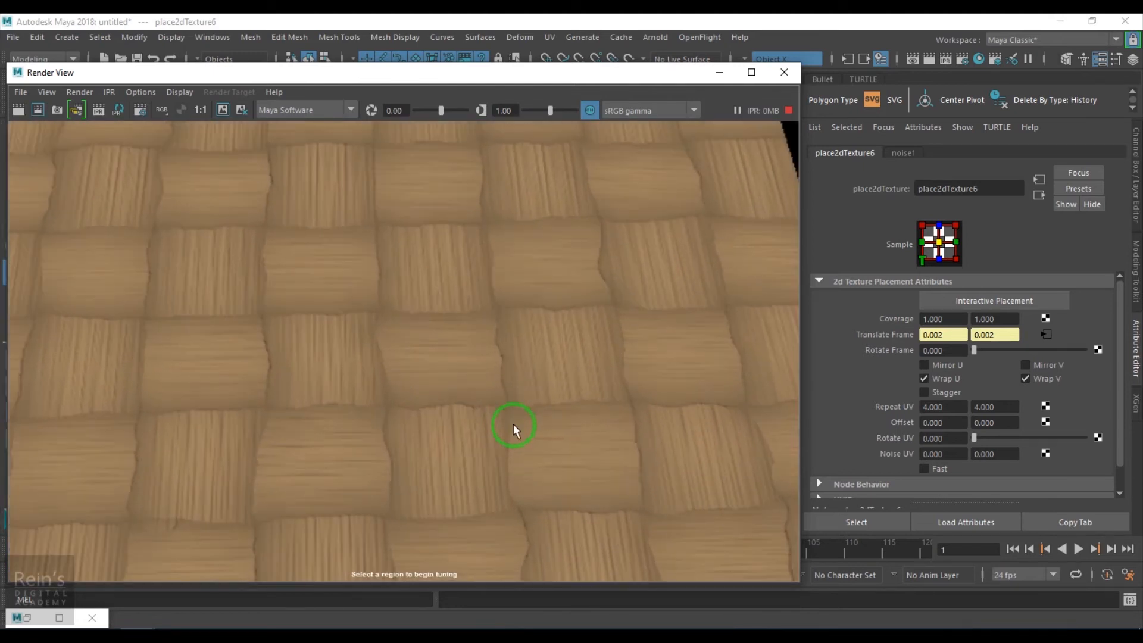
# - Lower noise1's Frequency to 1.299 and render the cloth again with IPR
pyautogui.click(27, 617)
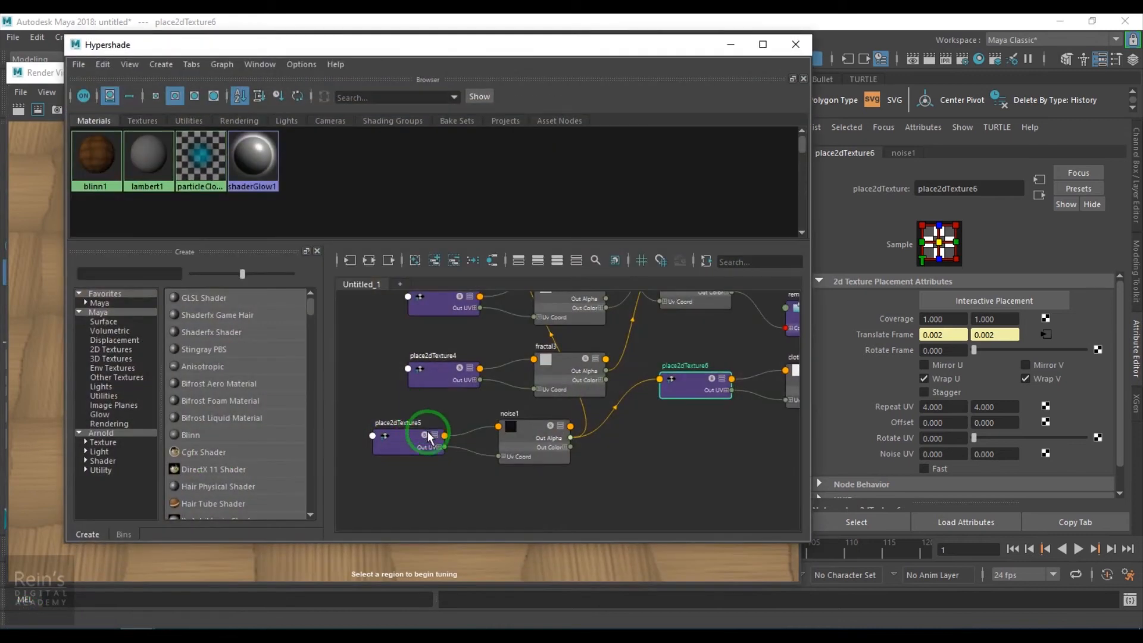
pyautogui.click(512, 433)
pyautogui.click(730, 45)
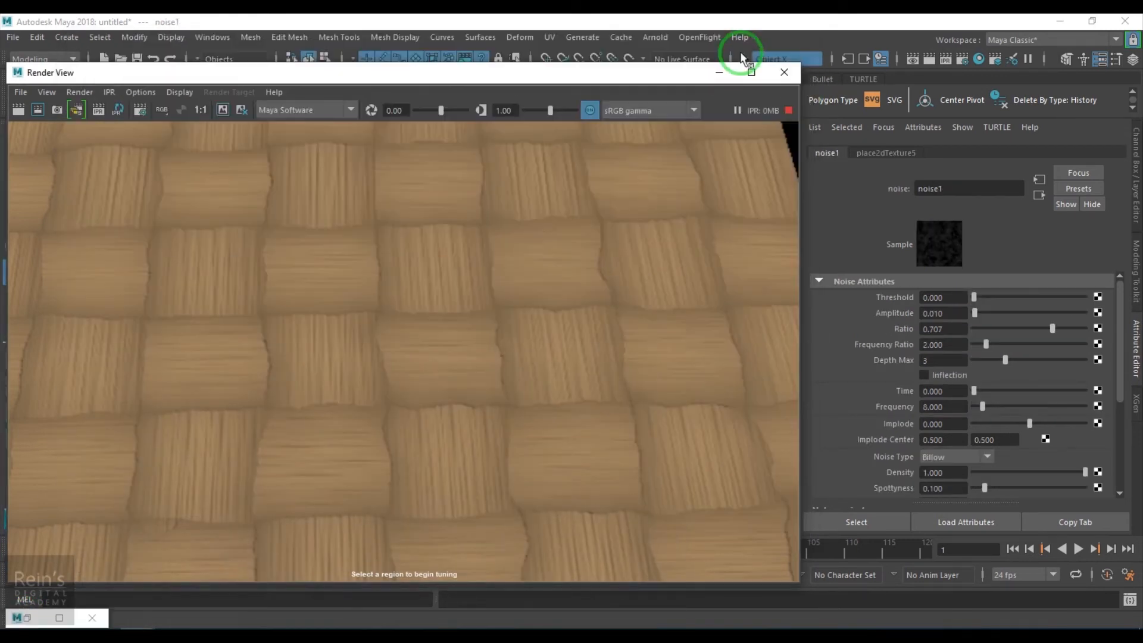
pyautogui.click(974, 406)
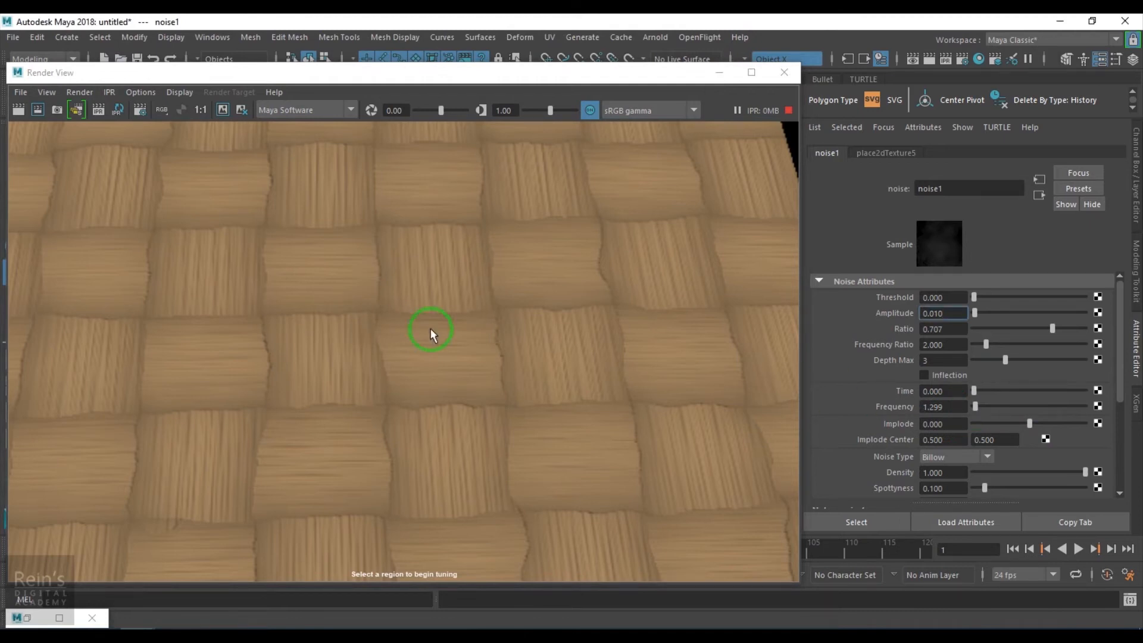
pyautogui.click(99, 110)
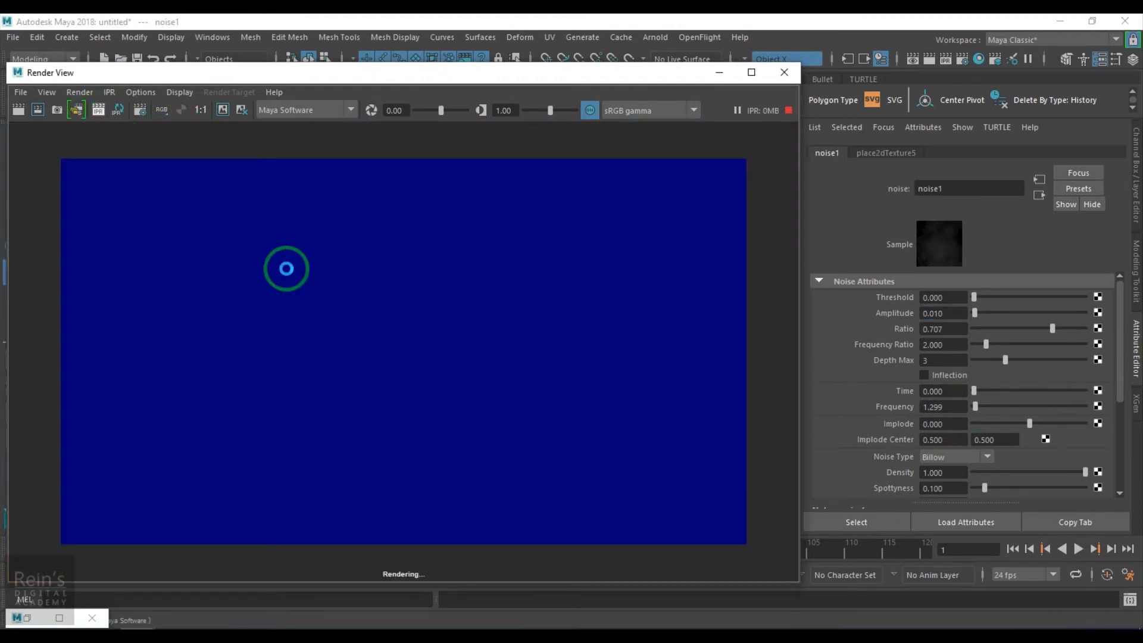
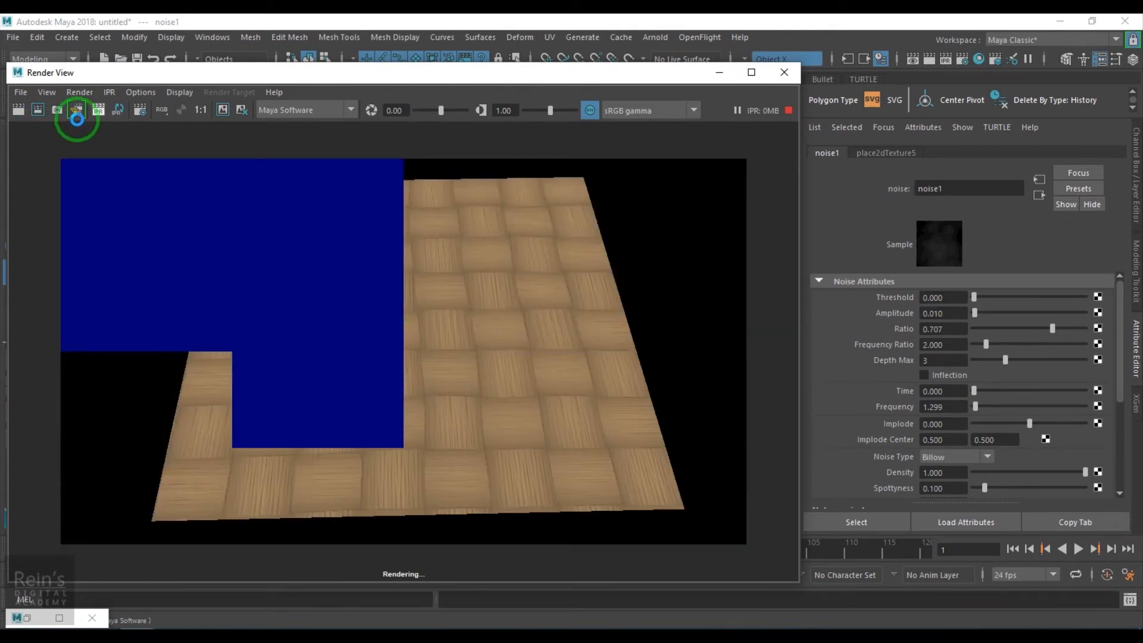
# - Render the cloth with IPR, raise noise1's Frequency to 52.597, and examine the thread edges up close
pyautogui.click(98, 112)
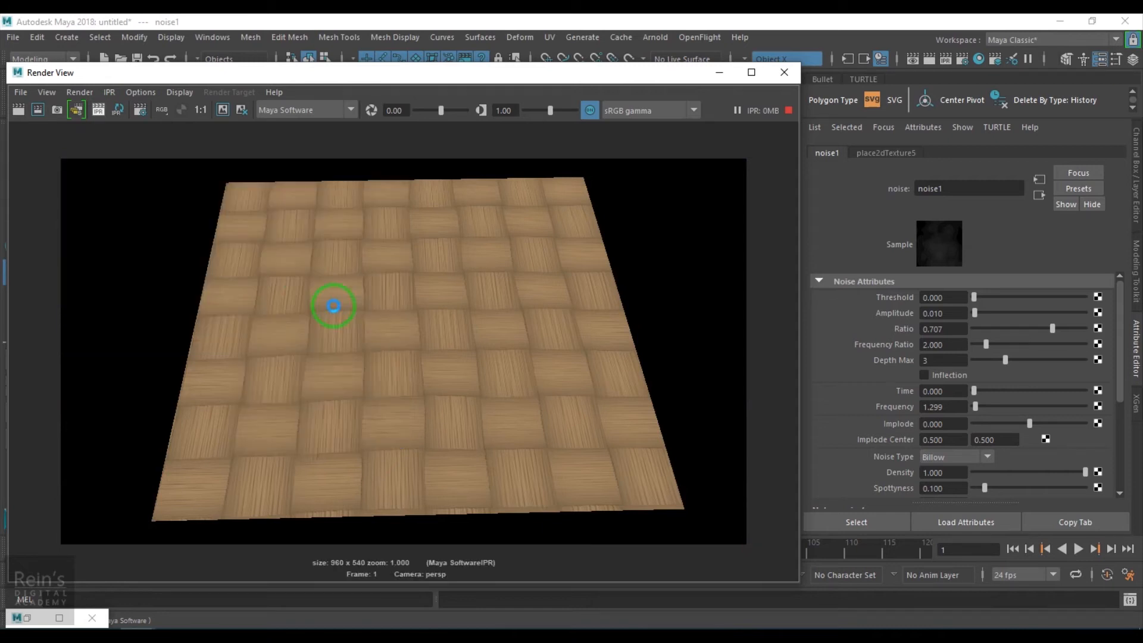
pyautogui.scroll(5, 484, 367)
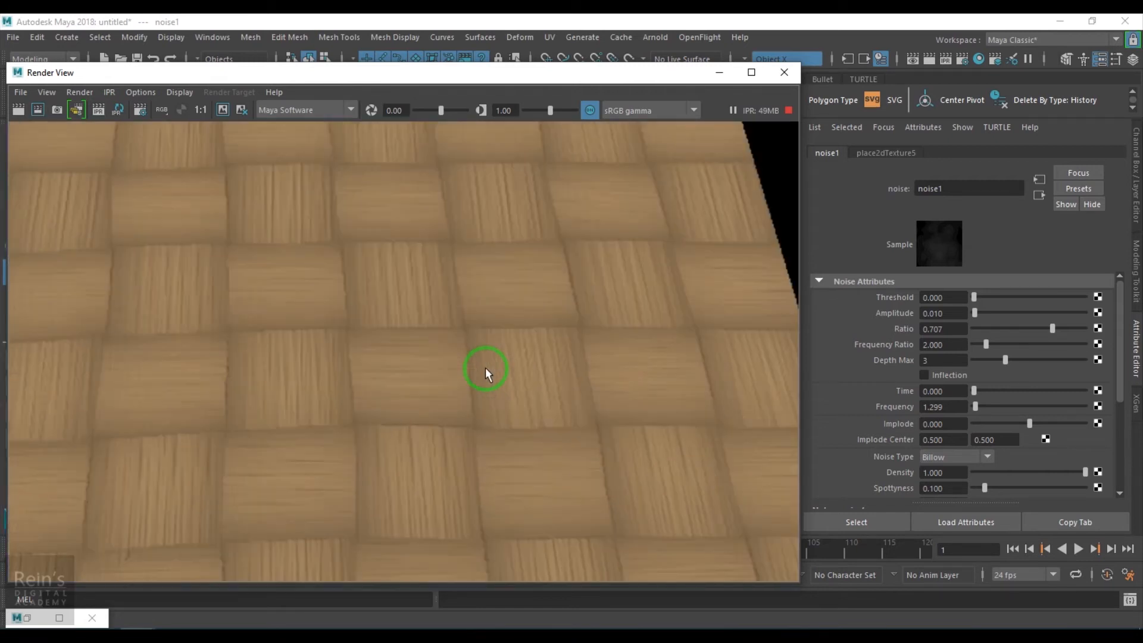
pyautogui.scroll(-3, 549, 374)
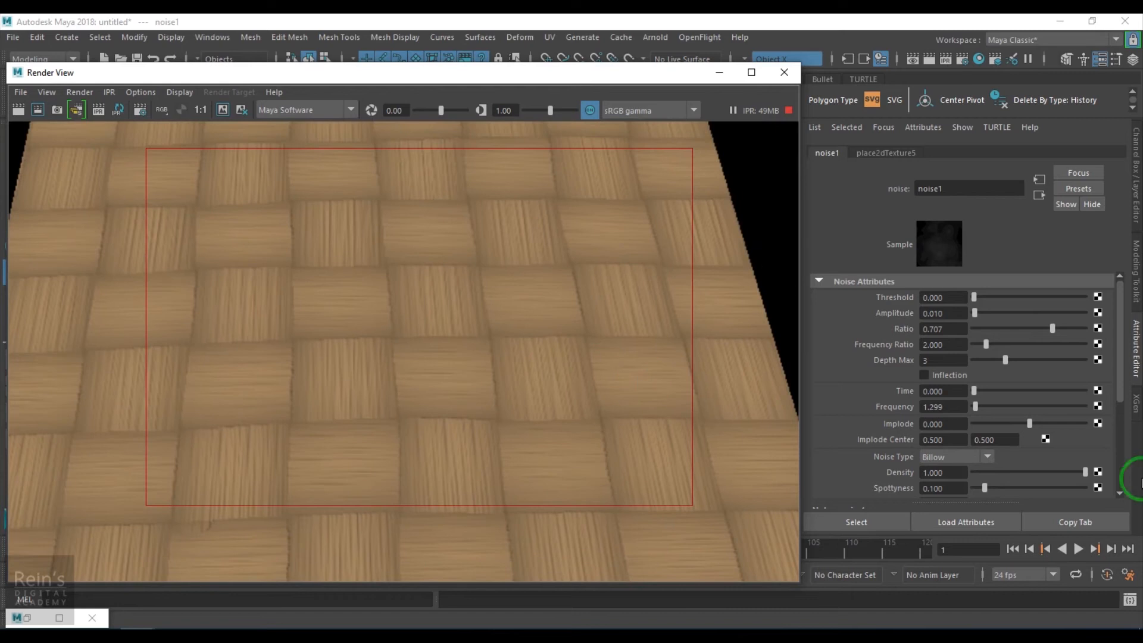
pyautogui.click(1031, 406)
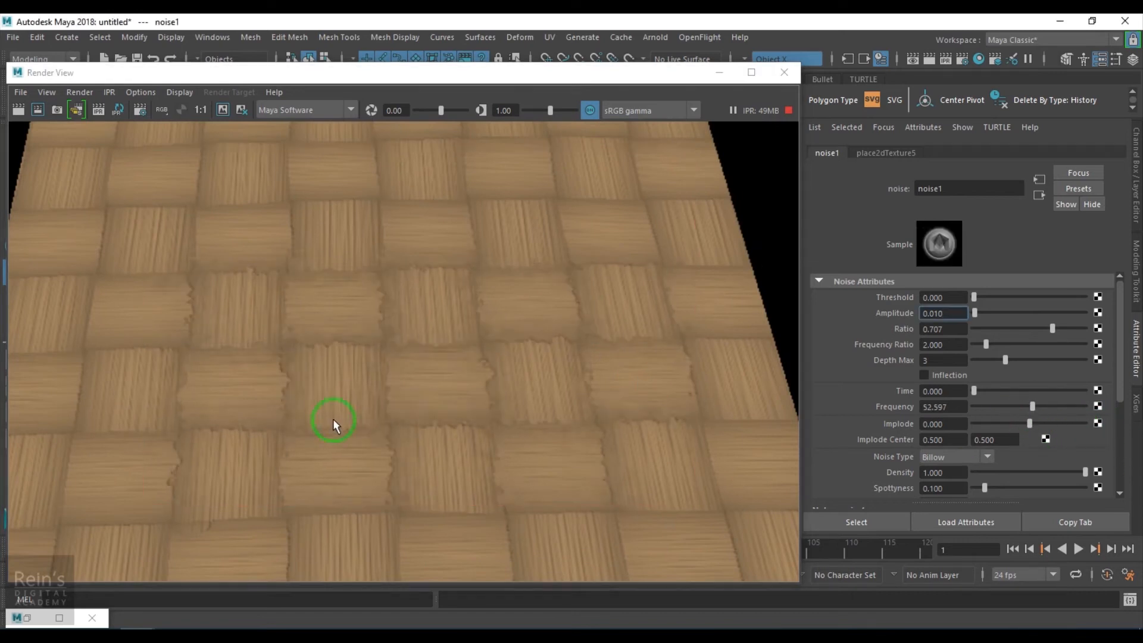
pyautogui.scroll(3, 485, 359)
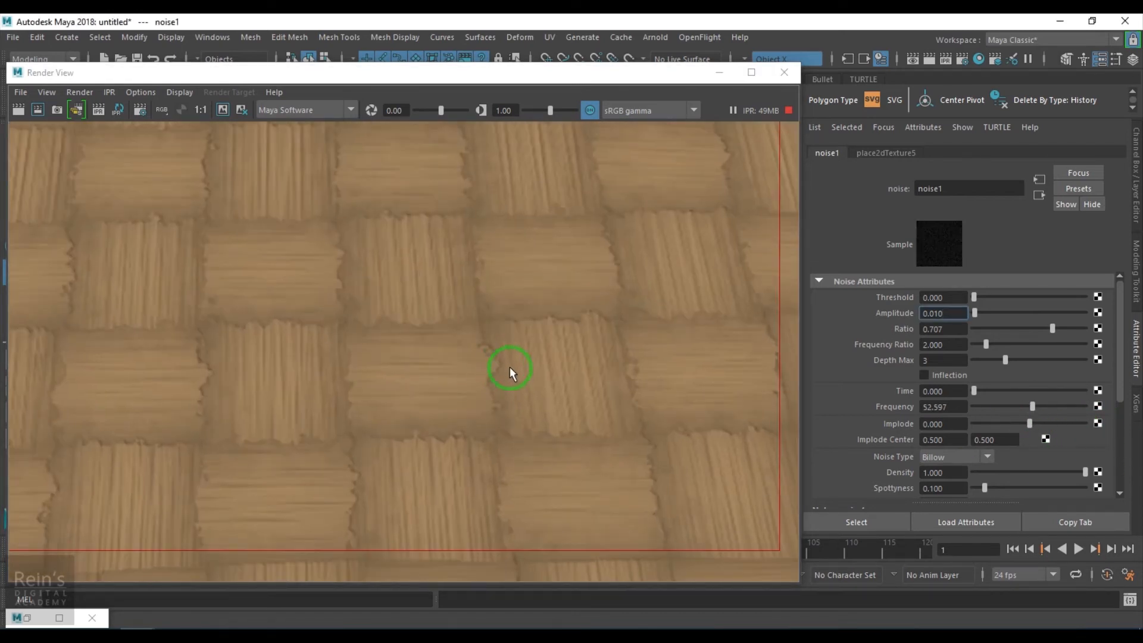
pyautogui.scroll(3, 506, 351)
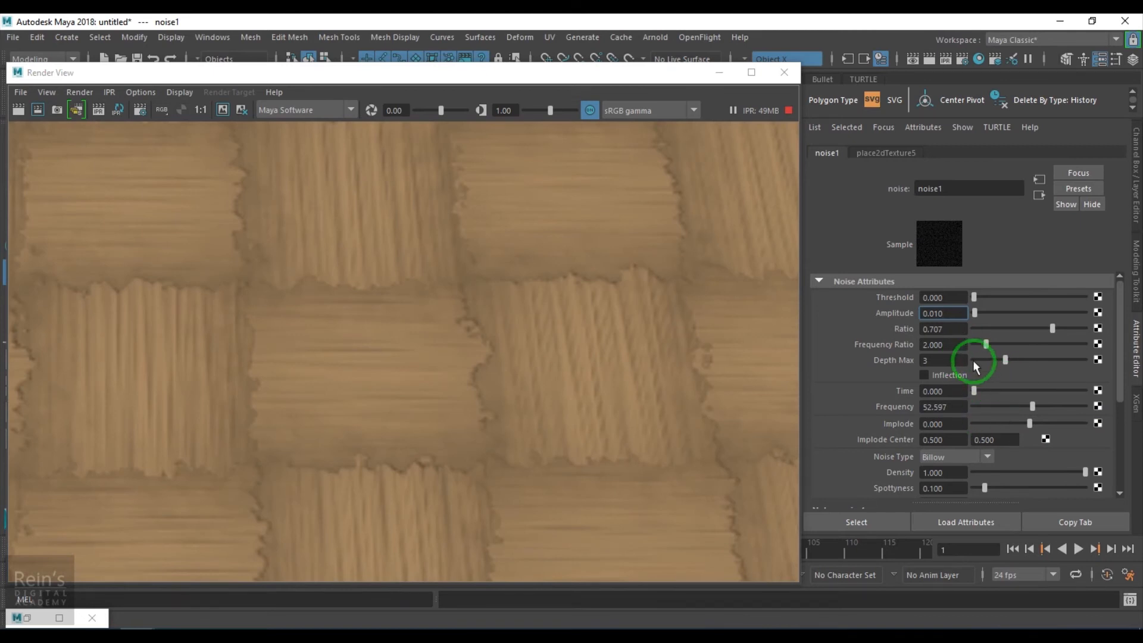
# - Try noise1 Frequency Ratio values of 0.2 and 0.01, and settle on 0.5
pyautogui.click(977, 344)
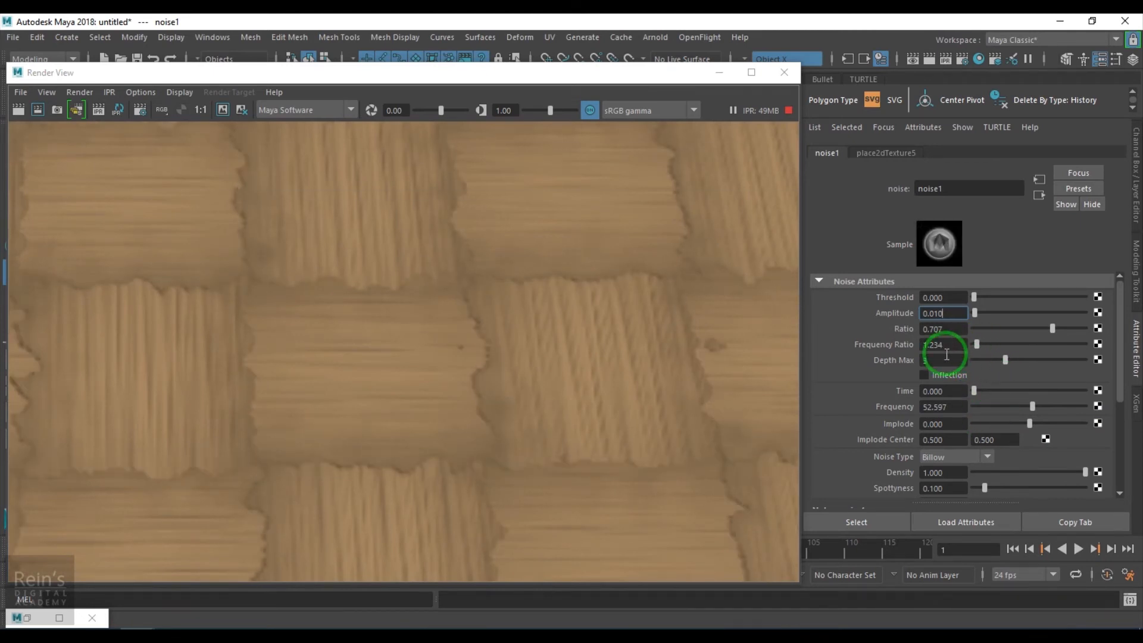
pyautogui.moveTo(953, 344); pyautogui.dragTo(897, 352)
pyautogui.write('0.2')
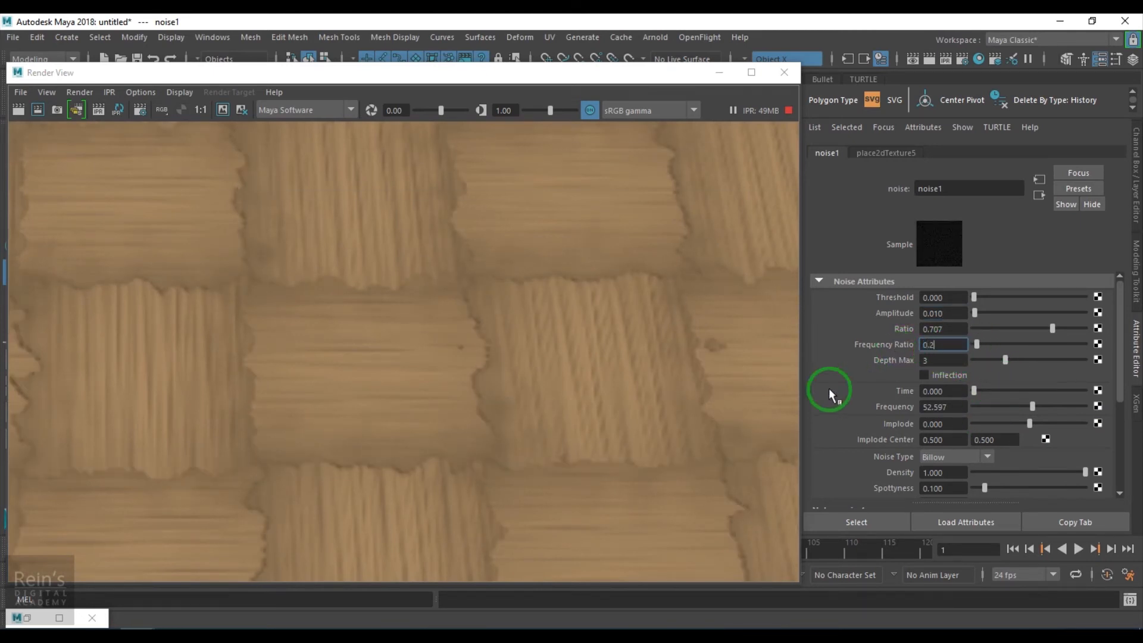
pyautogui.press('Return')
pyautogui.write('0.01')
pyautogui.press('Return')
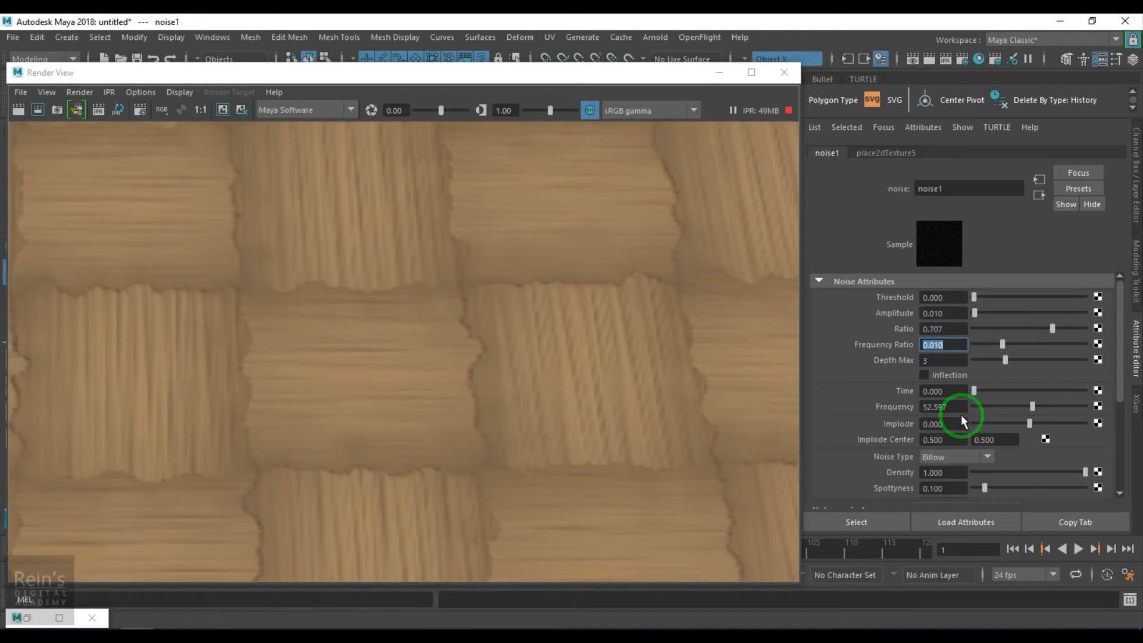
pyautogui.press('Return')
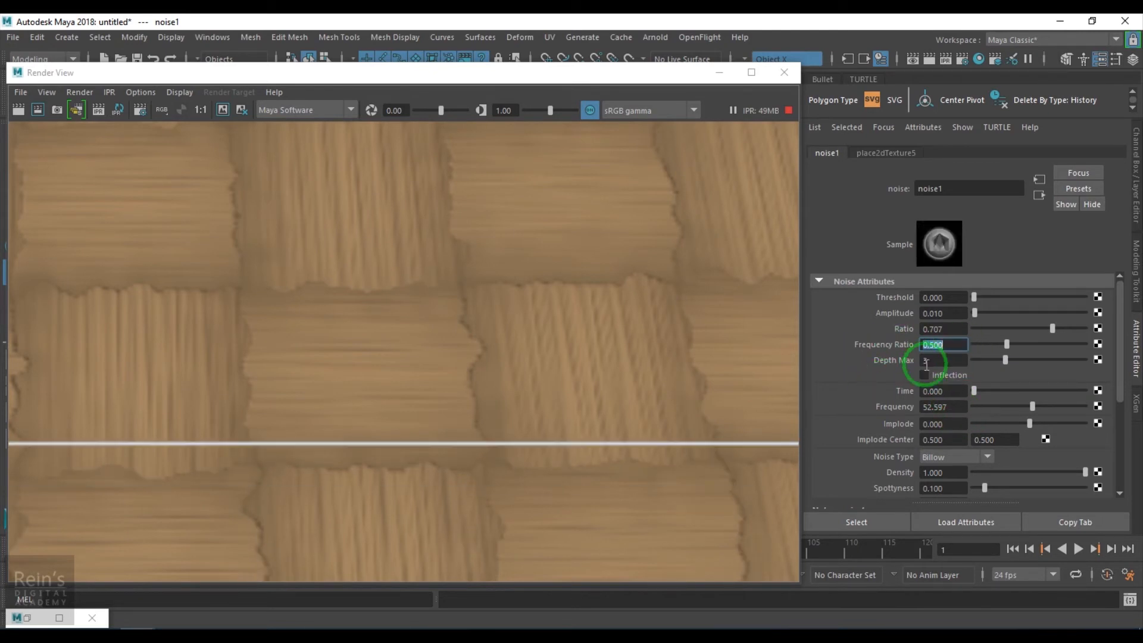
# - Try noise1 Frequency values of 10 and 20, and check the thread edges in the render
pyautogui.moveTo(954, 407); pyautogui.dragTo(818, 410)
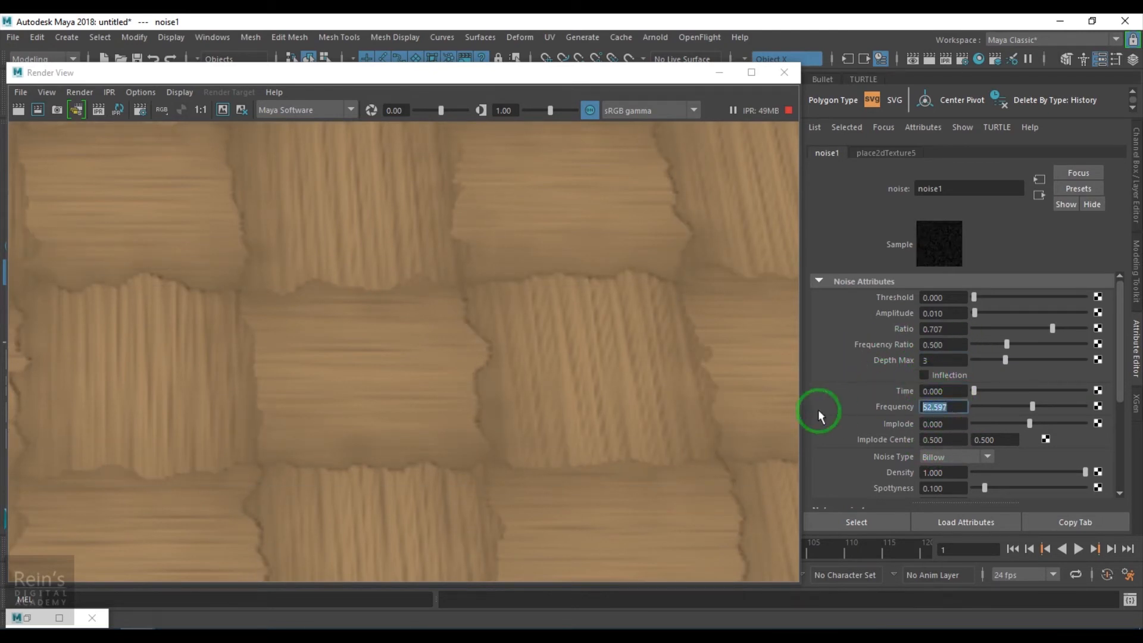
pyautogui.write('10')
pyautogui.press('Return')
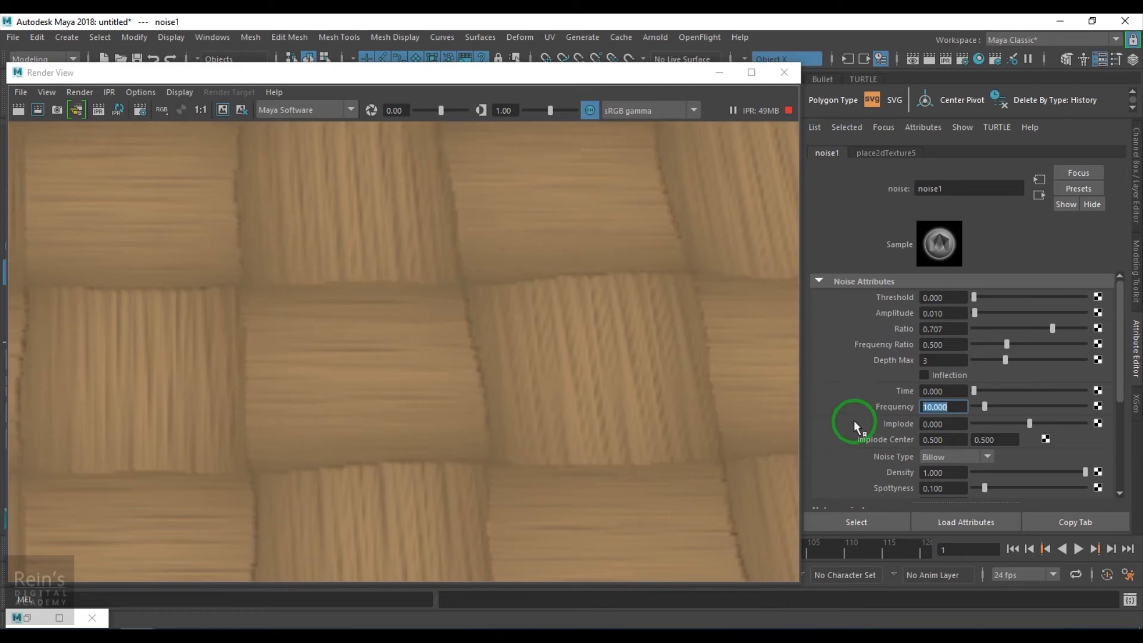
pyautogui.write('20')
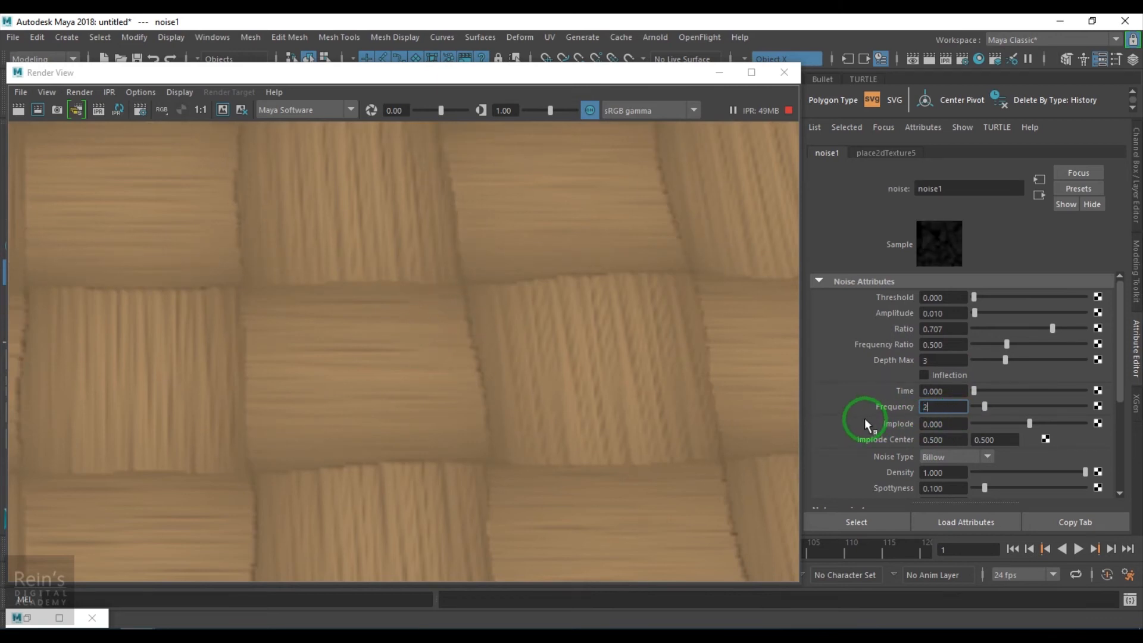
pyautogui.press('Return')
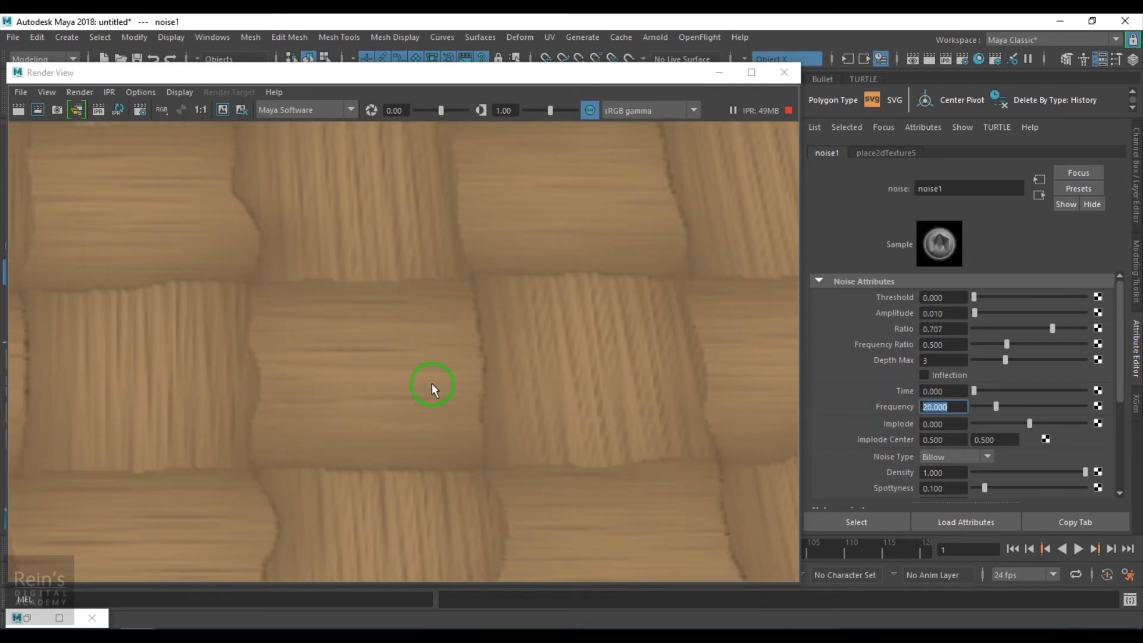
pyautogui.scroll(-5, 422, 403)
pyautogui.scroll(5, 421, 405)
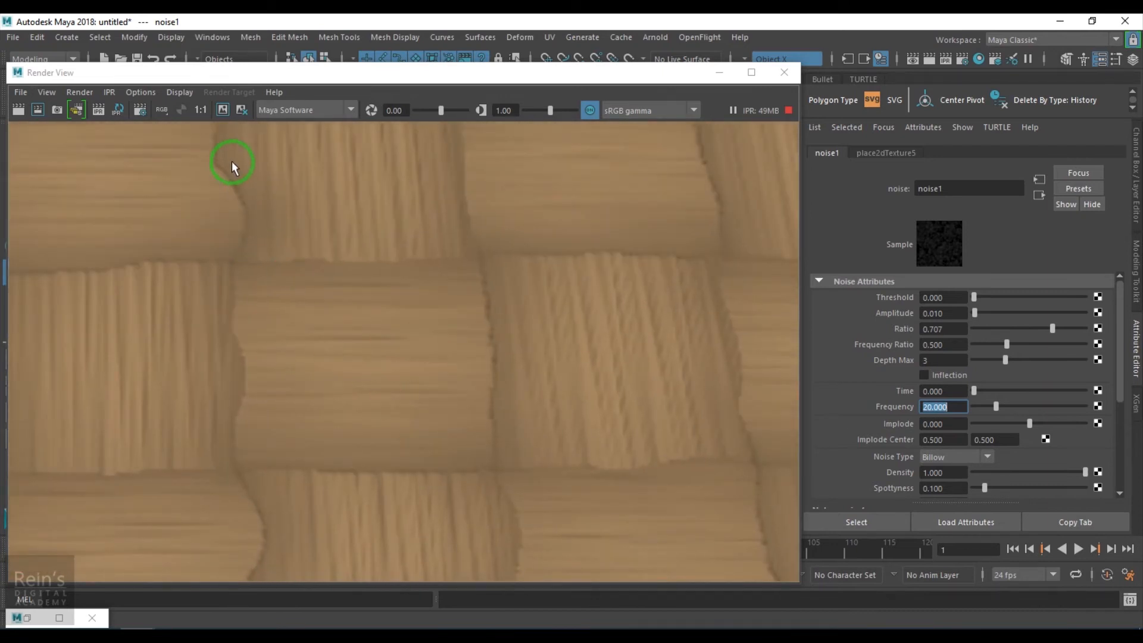
# - Try a Frequency of 5 on noise1, set it to 10, and inspect the weave both close up and as a whole
pyautogui.write('5')
pyautogui.press('Return')
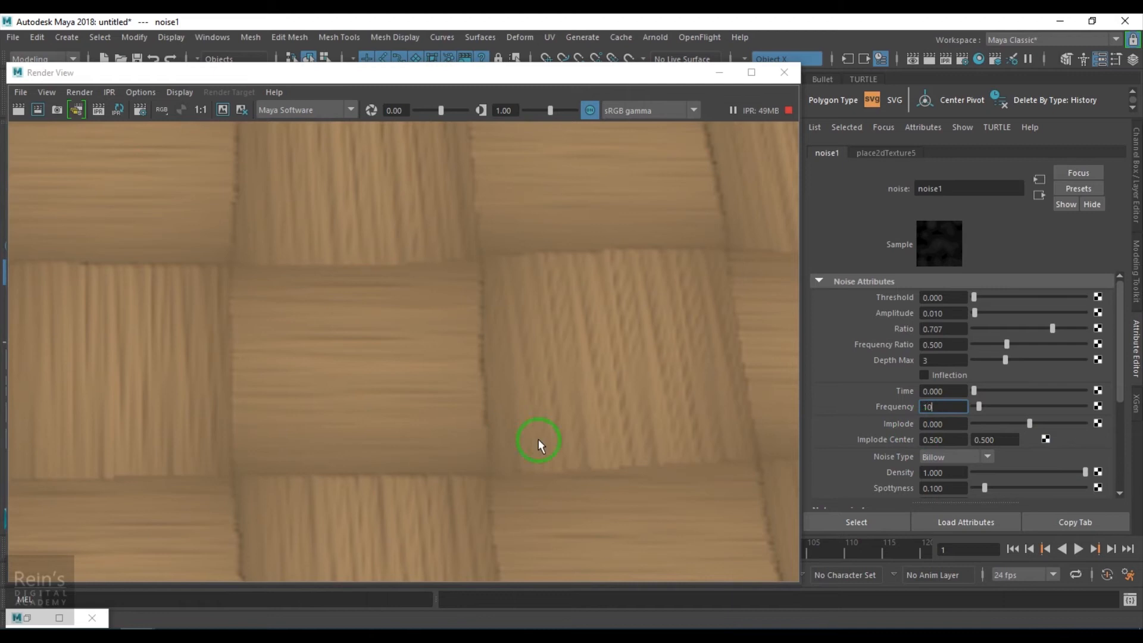
pyautogui.write('10')
pyautogui.press('Return')
pyautogui.scroll(-4, 373, 409)
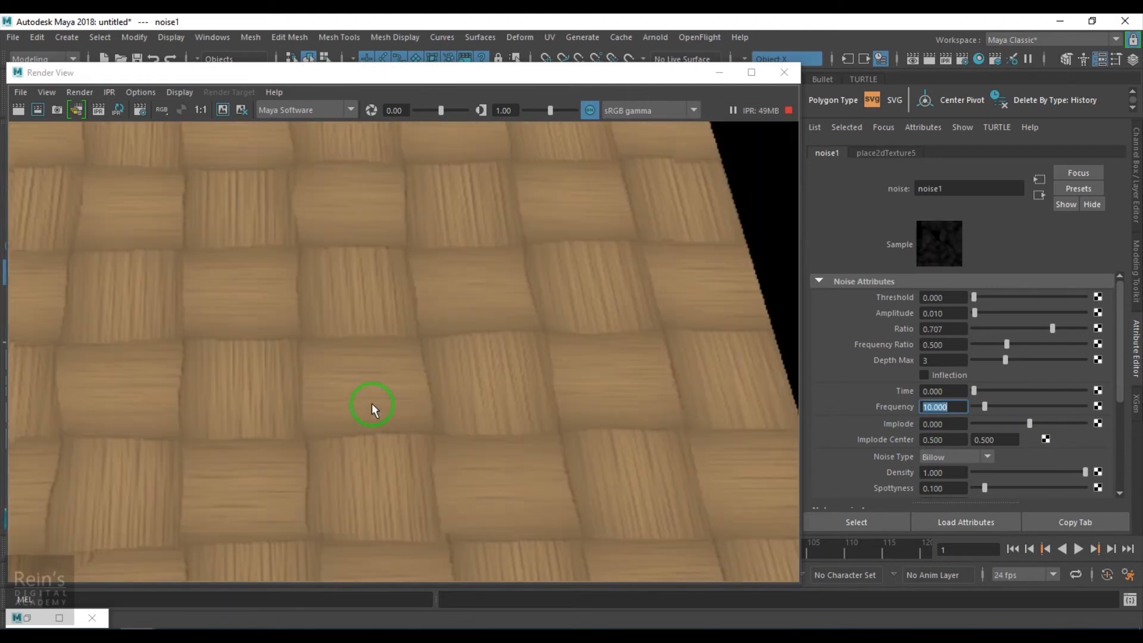
pyautogui.scroll(-2, 372, 410)
pyautogui.scroll(2, 365, 401)
pyautogui.scroll(2, 411, 289)
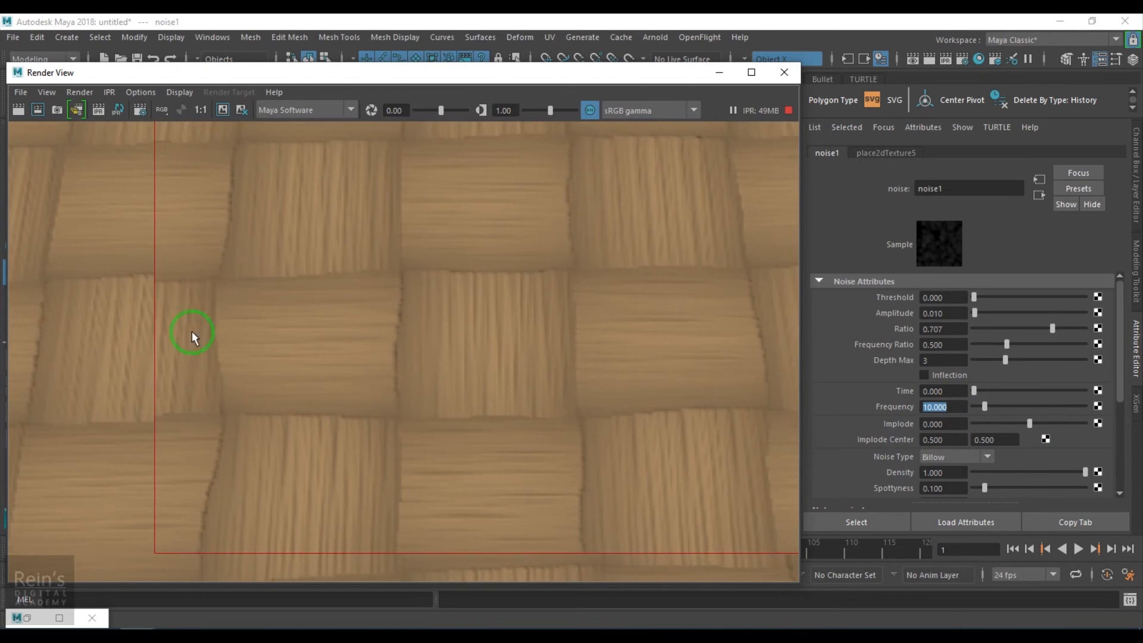
pyautogui.scroll(-3, 510, 411)
pyautogui.keyDown('alt'); pyautogui.moveTo(558, 382); pyautogui.dragTo(429, 388, button='middle'); pyautogui.keyUp('alt')
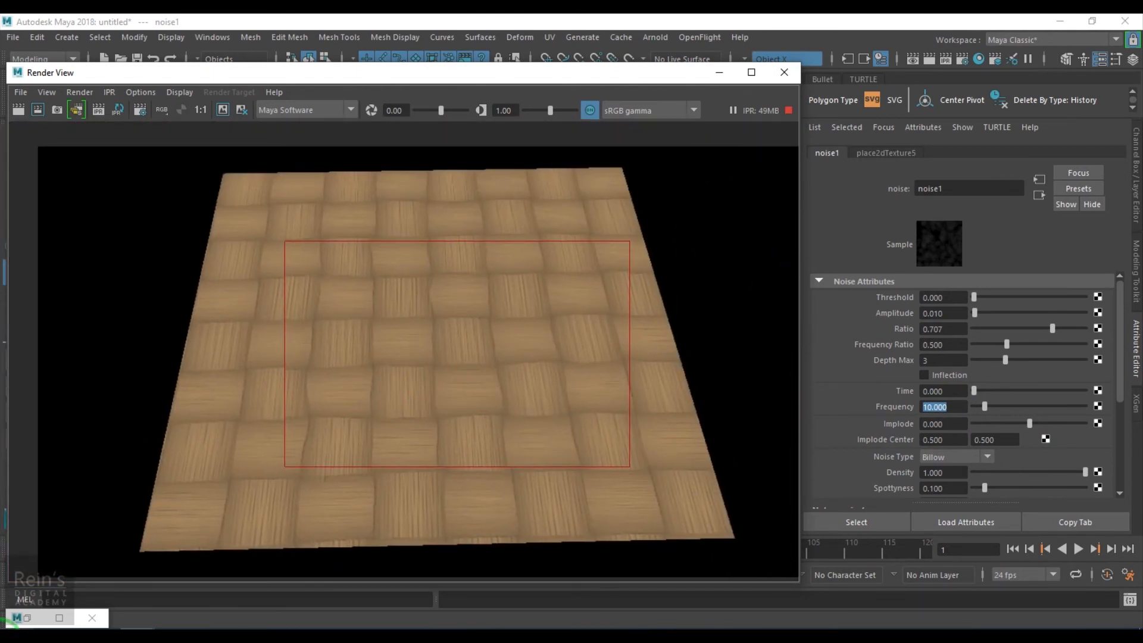
# - Select the remapColor1 node in Hypershade to show its attributes, and minimize Hypershade
pyautogui.click(26, 623)
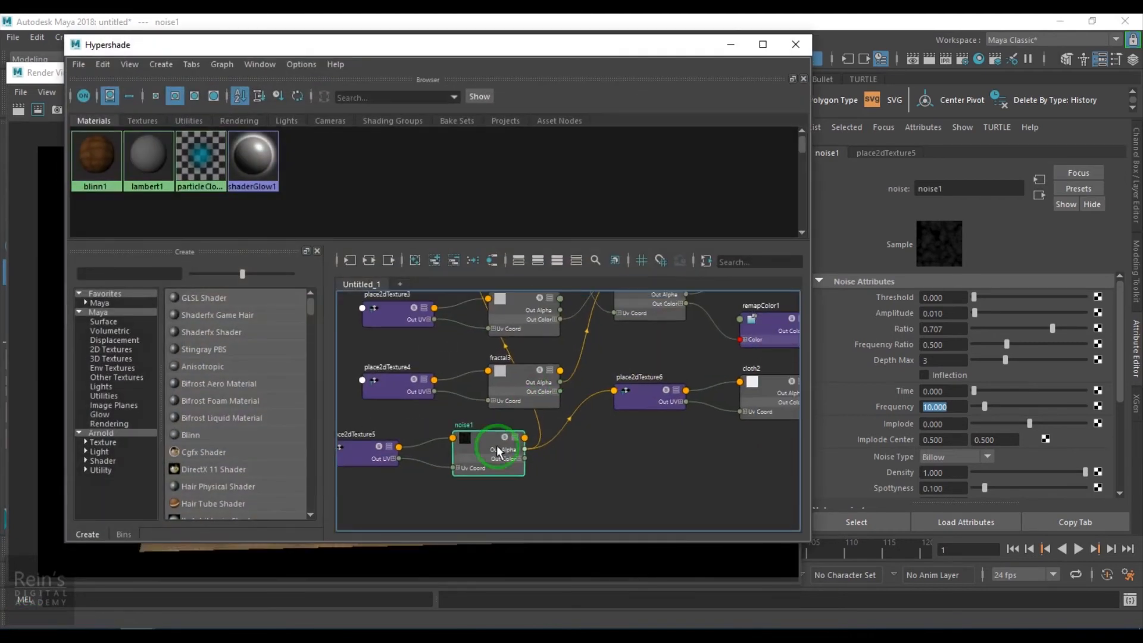
pyautogui.keyDown('alt'); pyautogui.moveTo(624, 396); pyautogui.dragTo(567, 420, button='middle'); pyautogui.keyUp('alt')
pyautogui.click(724, 345)
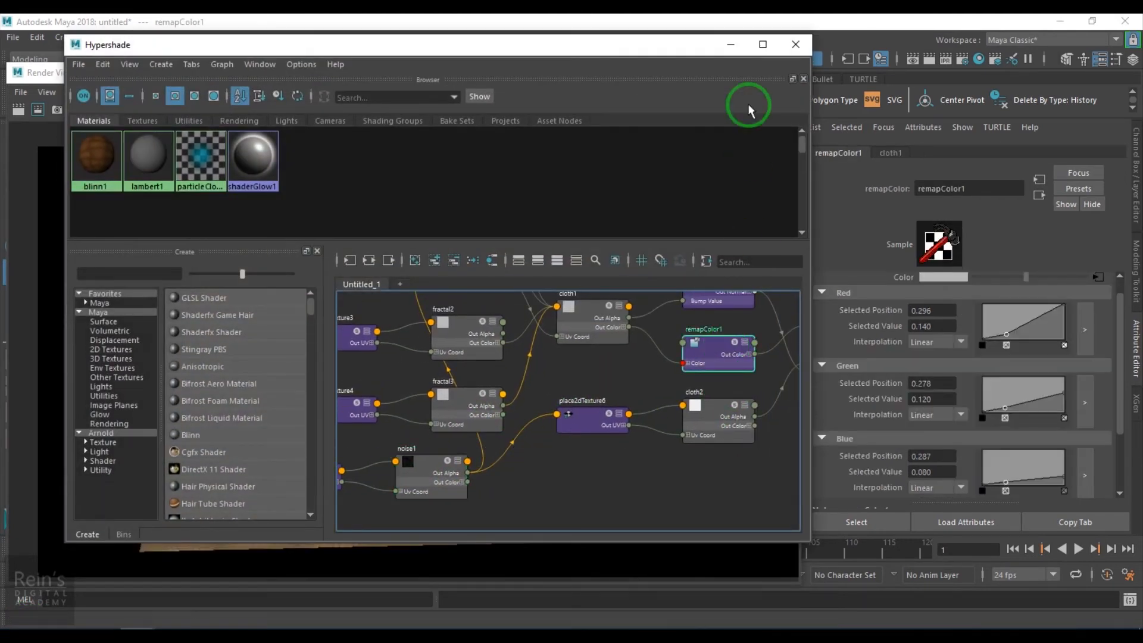
pyautogui.click(730, 44)
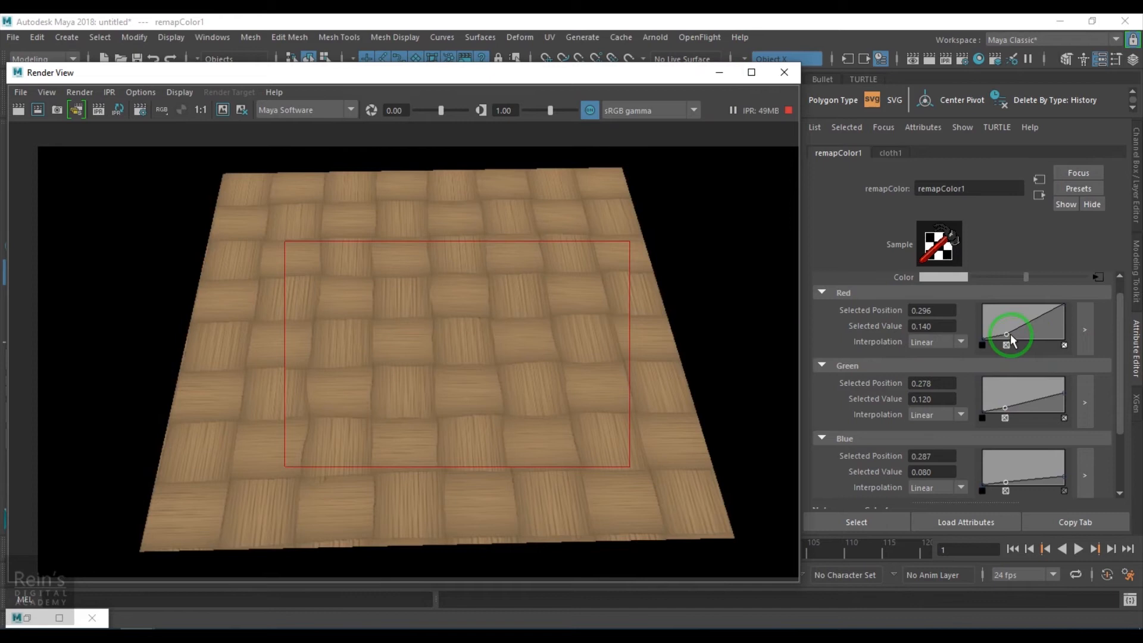
# - Adjust remapColor1's middle curve points: red to position 0.330, value 0.160; green to value 0.060; blue to position 0.296, value 0.020
pyautogui.moveTo(1006, 334); pyautogui.dragTo(1009, 333)
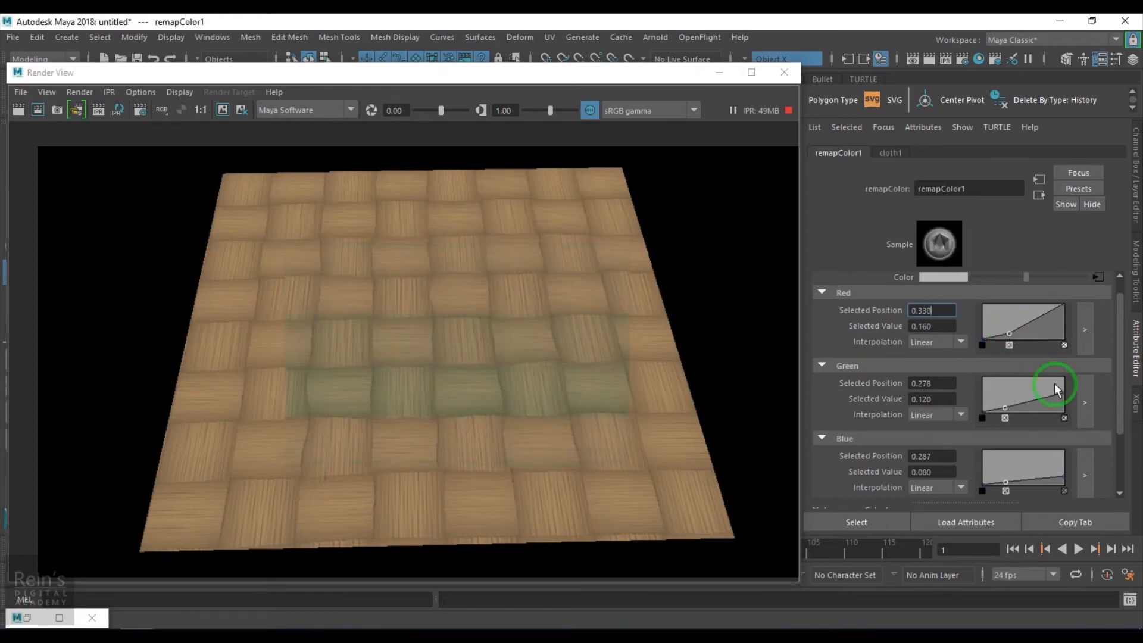
pyautogui.moveTo(1060, 396); pyautogui.dragTo(981, 399)
pyautogui.click(1005, 405)
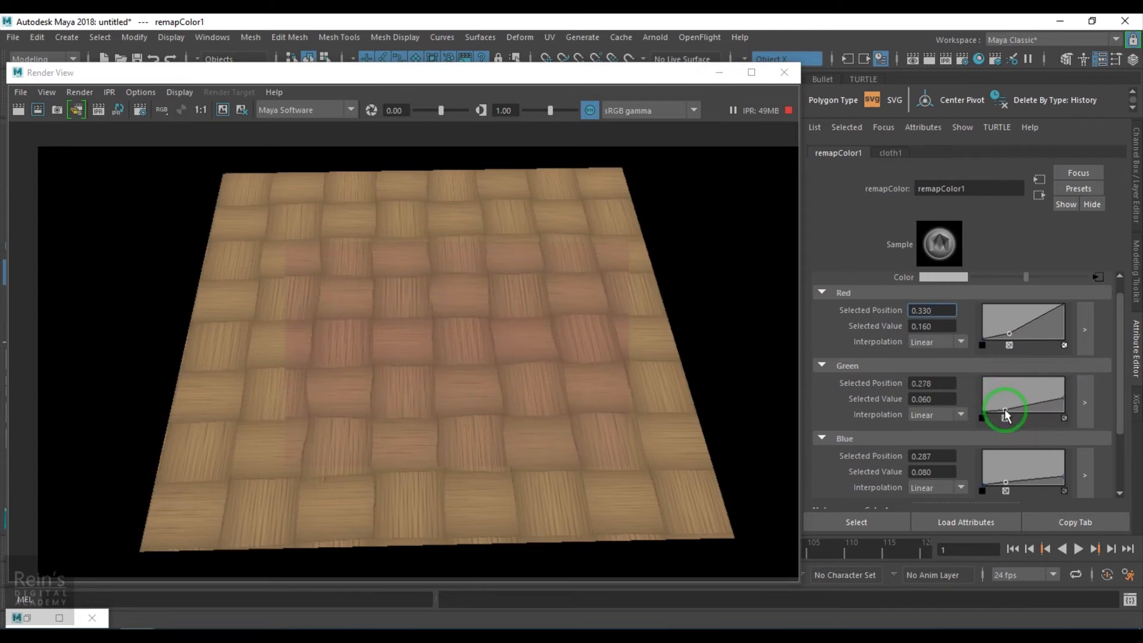
pyautogui.moveTo(1006, 482); pyautogui.dragTo(1011, 485)
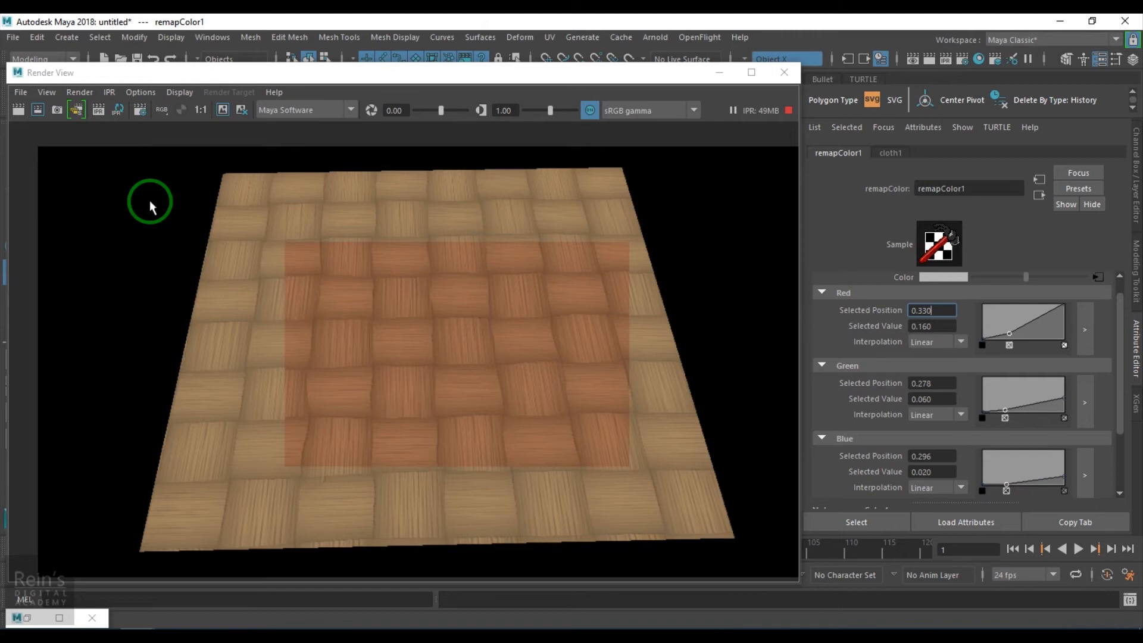
# - Set the end points of remapColor1's curves to value 0.580 for green and 0.280 for blue
pyautogui.click(1064, 398)
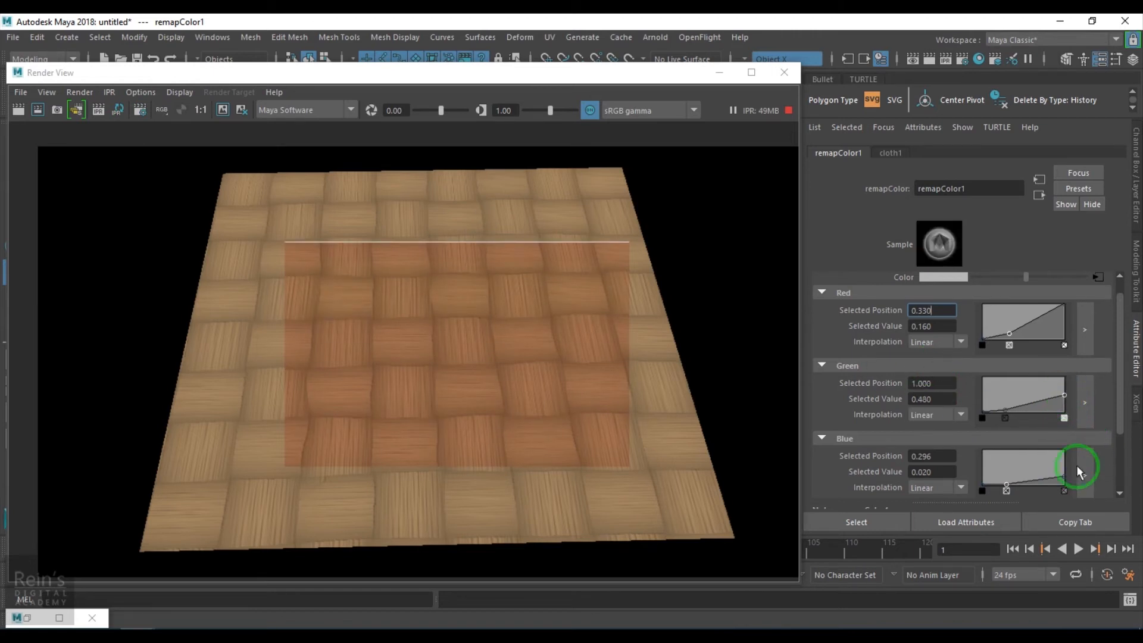
pyautogui.moveTo(1065, 475); pyautogui.dragTo(1069, 473)
pyautogui.click(1065, 395)
pyautogui.moveTo(1067, 397); pyautogui.dragTo(1066, 390)
pyautogui.click(1041, 424)
# - Set remapColor1's middle points to position 0.478, value 0.200 for red and 0.417, 0.100 for green, and render again with IPR
pyautogui.click(1008, 412)
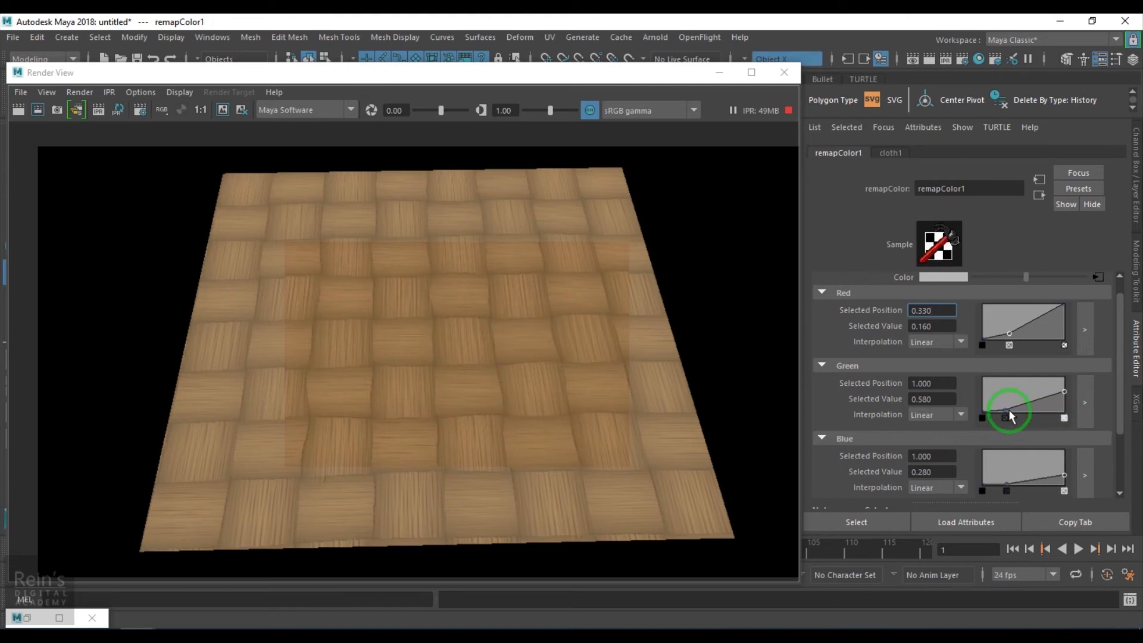
pyautogui.moveTo(1008, 408); pyautogui.dragTo(1014, 407)
pyautogui.moveTo(1009, 334); pyautogui.dragTo(1020, 331)
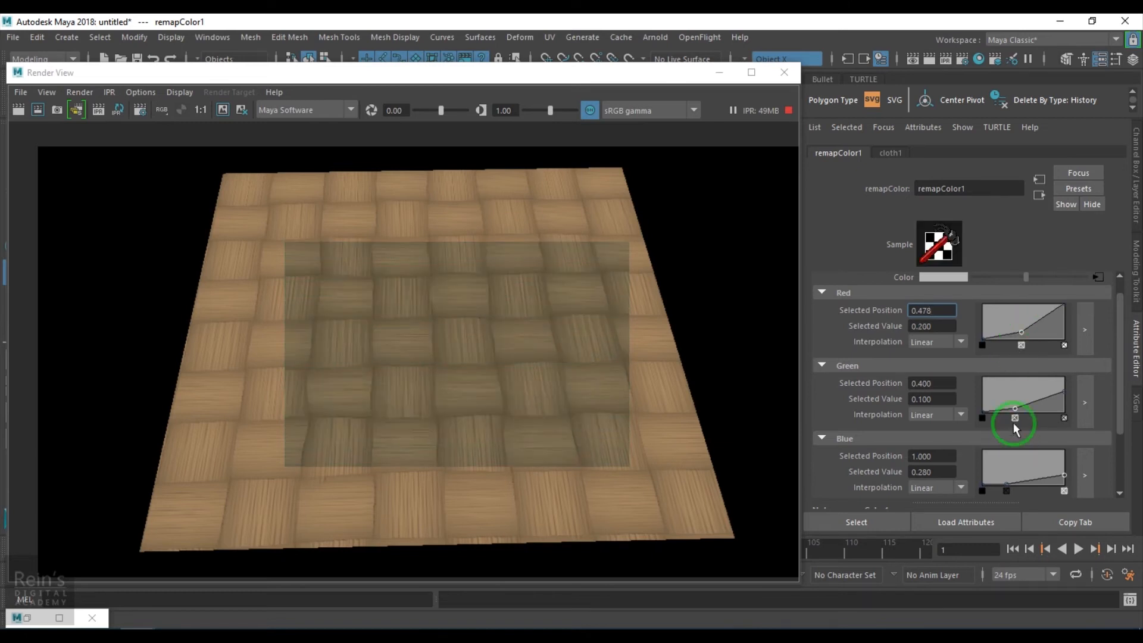
pyautogui.moveTo(1015, 407); pyautogui.dragTo(1015, 408)
pyautogui.doubleClick(925, 400)
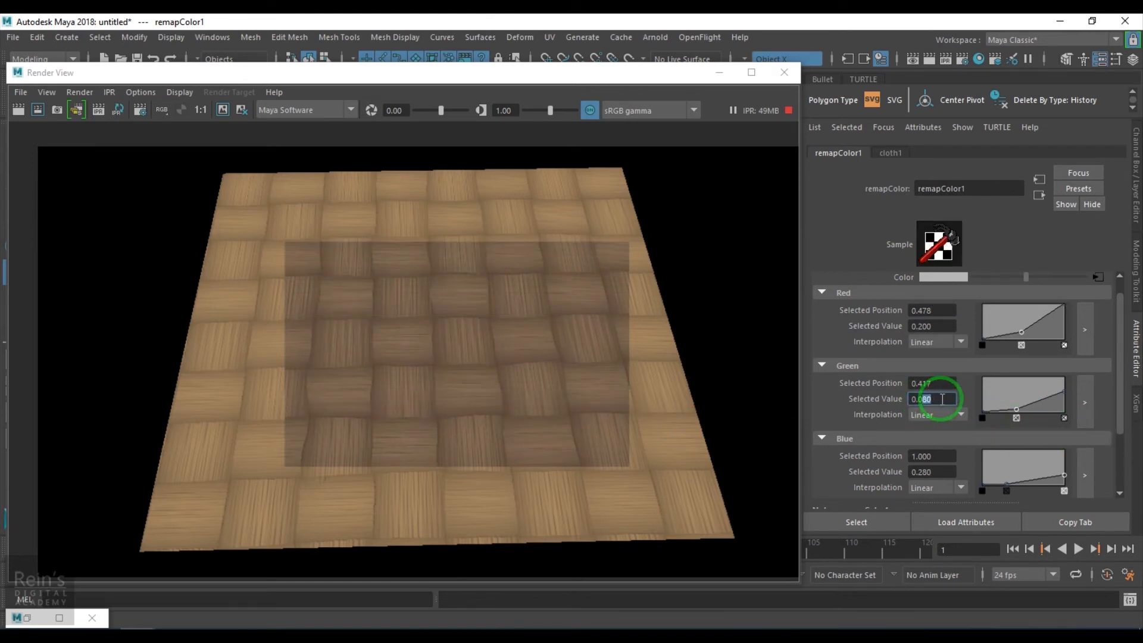
pyautogui.write('1')
pyautogui.press('Return')
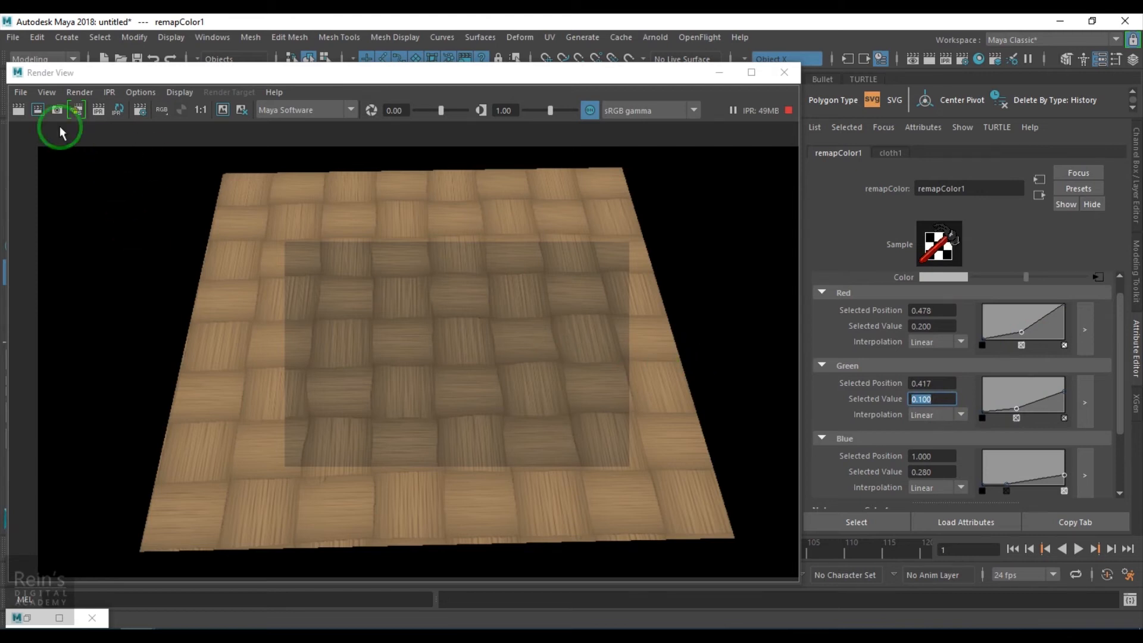
pyautogui.click(98, 110)
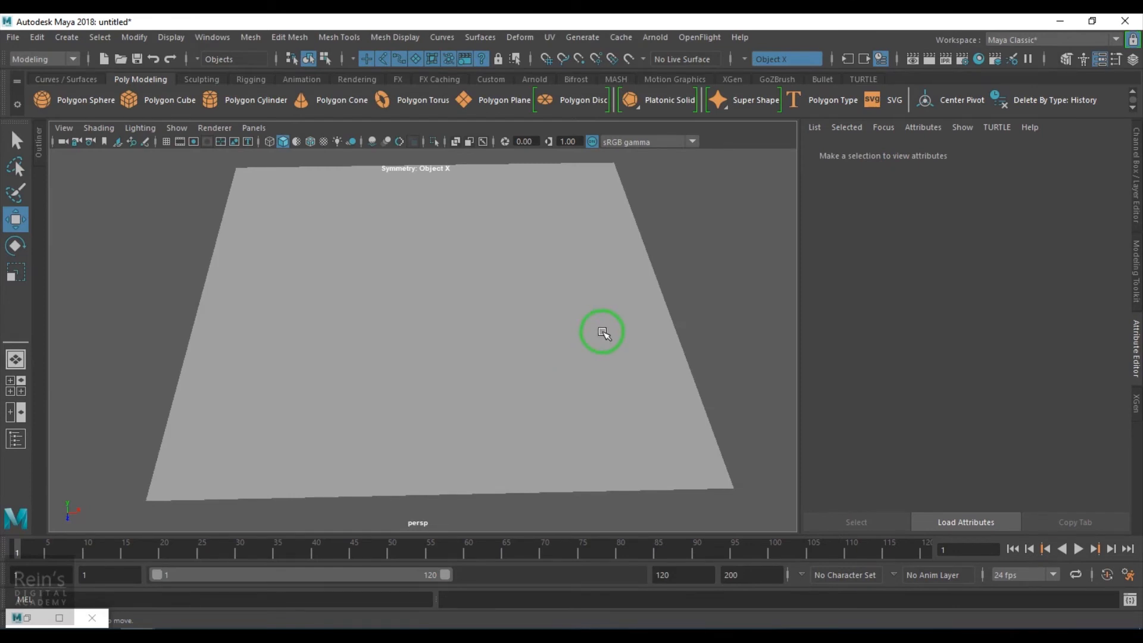
# - Assign a new Blinn material to the plane
pyautogui.click(593, 327)
pyautogui.press('g')
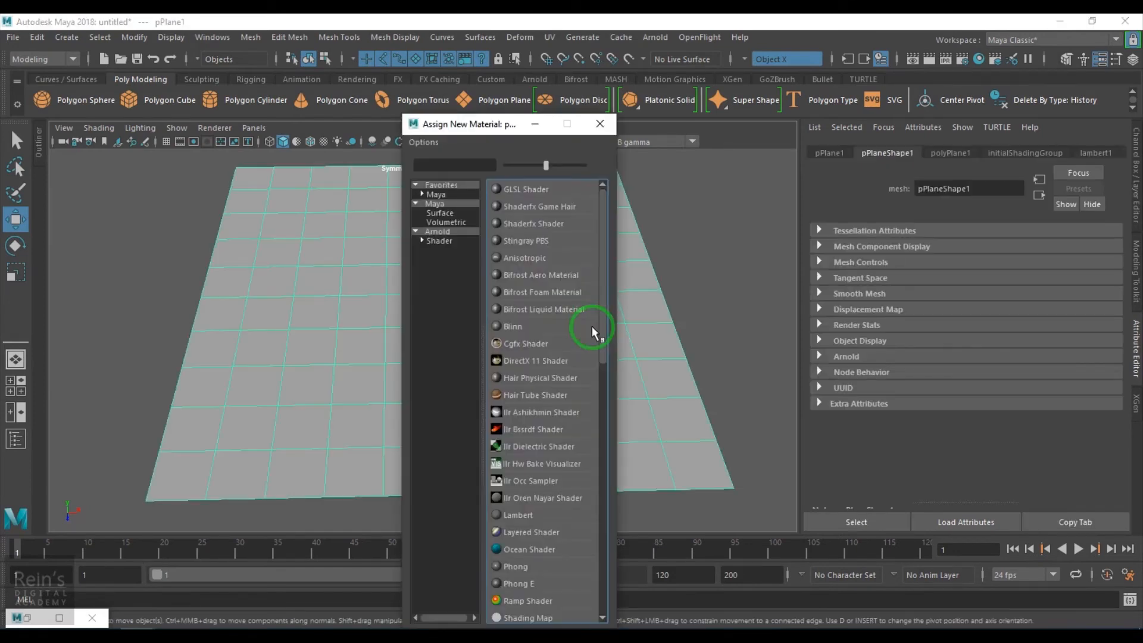
pyautogui.click(512, 326)
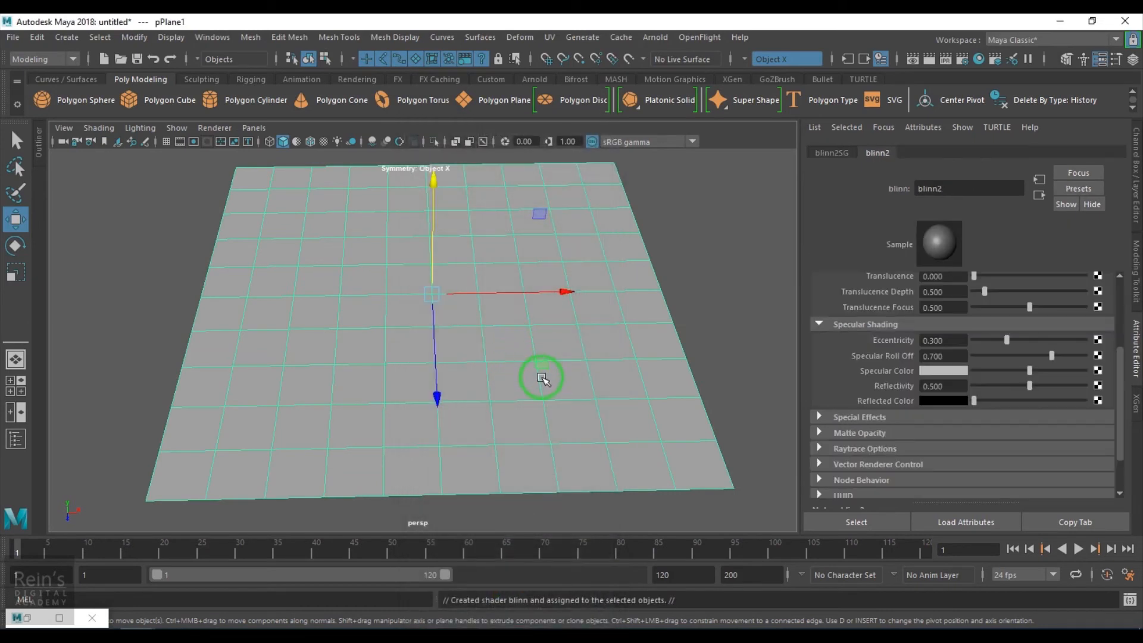
# - Map a Cloth texture to the bump mapping of the plane's new Blinn material
pyautogui.scroll(3, 888, 381)
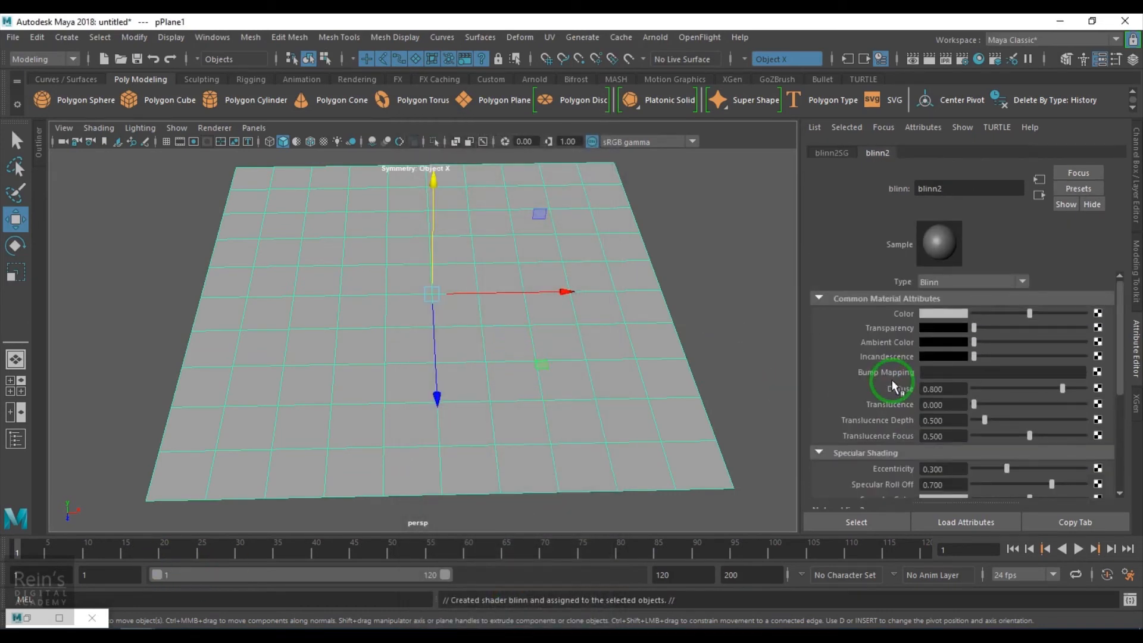
pyautogui.click(1097, 371)
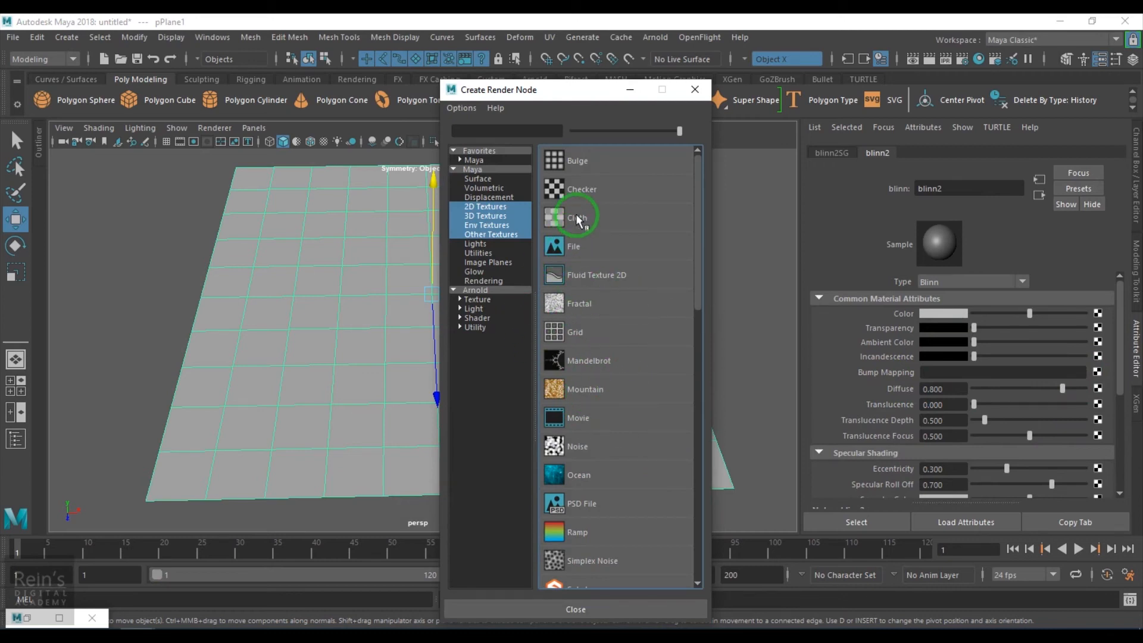
pyautogui.click(556, 218)
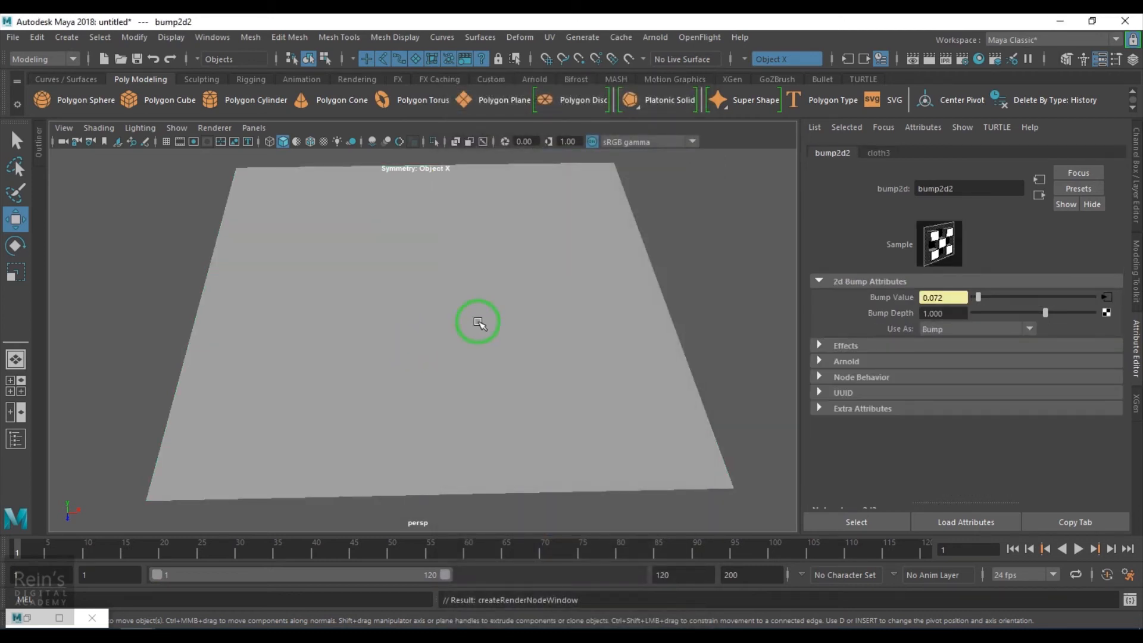
# - Start an IPR render of the plane with a tuning region around the whole plane, keeping the texture attributes uncovered
pyautogui.click(945, 62)
pyautogui.moveTo(484, 204); pyautogui.dragTo(610, 89)
pyautogui.moveTo(221, 167); pyautogui.dragTo(800, 534)
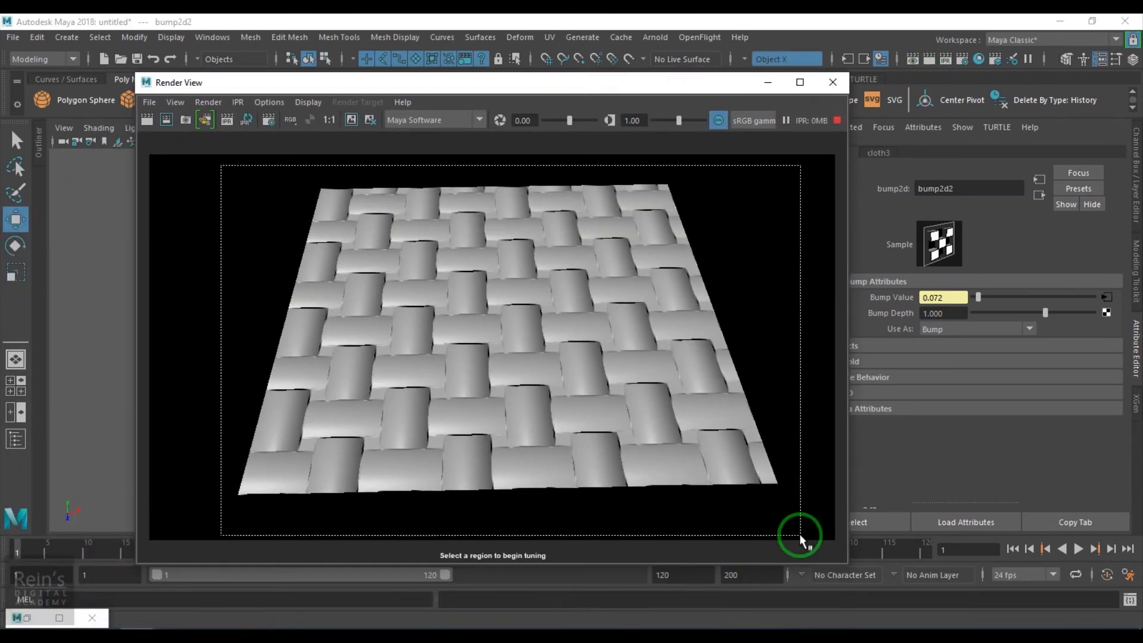
pyautogui.moveTo(661, 84); pyautogui.dragTo(558, 80)
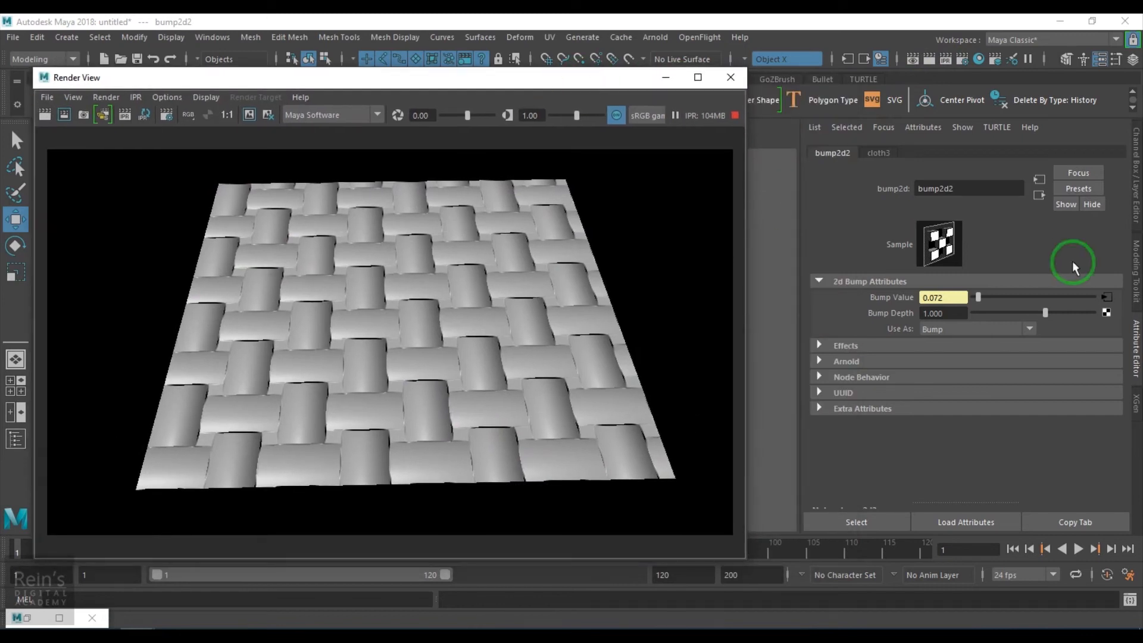
# - Set Repeat UV to 20 by 20 in the placement of the bump's Cloth texture
pyautogui.click(1107, 299)
pyautogui.click(892, 152)
pyautogui.moveTo(959, 407); pyautogui.dragTo(875, 415)
pyautogui.write('20')
pyautogui.moveTo(1007, 408); pyautogui.dragTo(939, 408)
pyautogui.write('20')
pyautogui.press('Return')
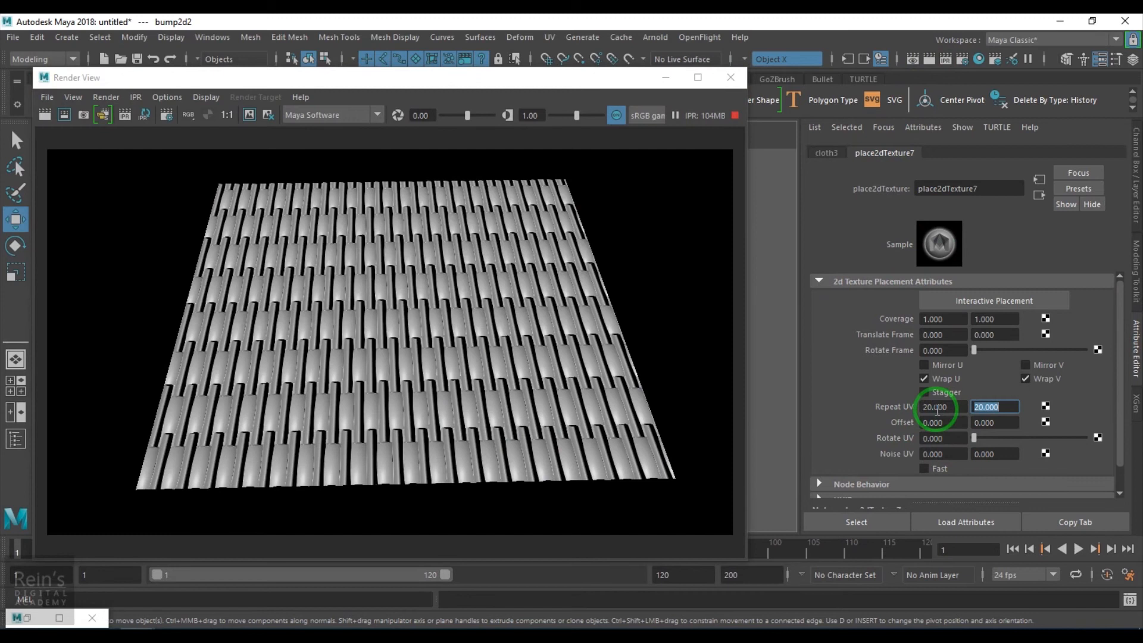
# - Narrow the Cloth texture's threads by setting both U Width and V Width to 0.1
pyautogui.click(828, 153)
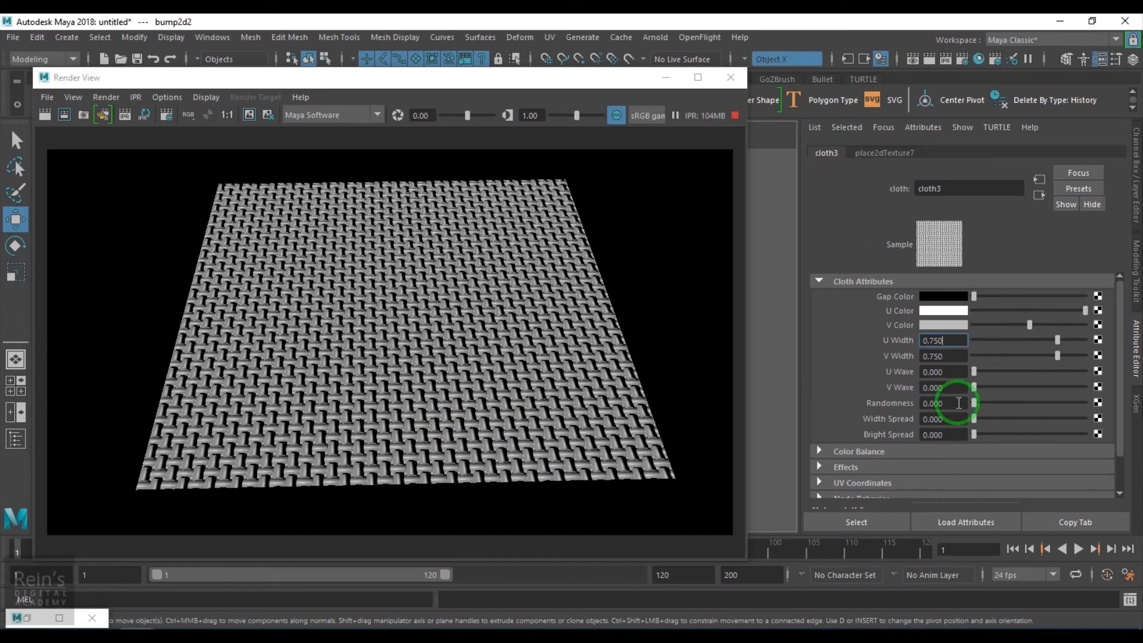
pyautogui.click(1009, 340)
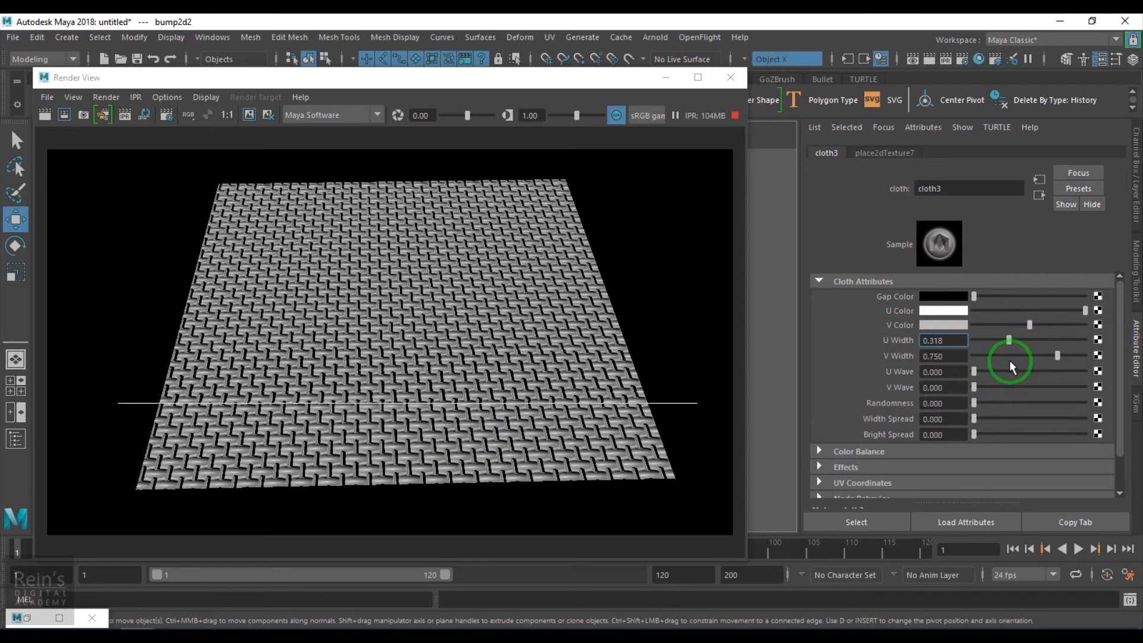
pyautogui.click(1004, 356)
pyautogui.click(1005, 340)
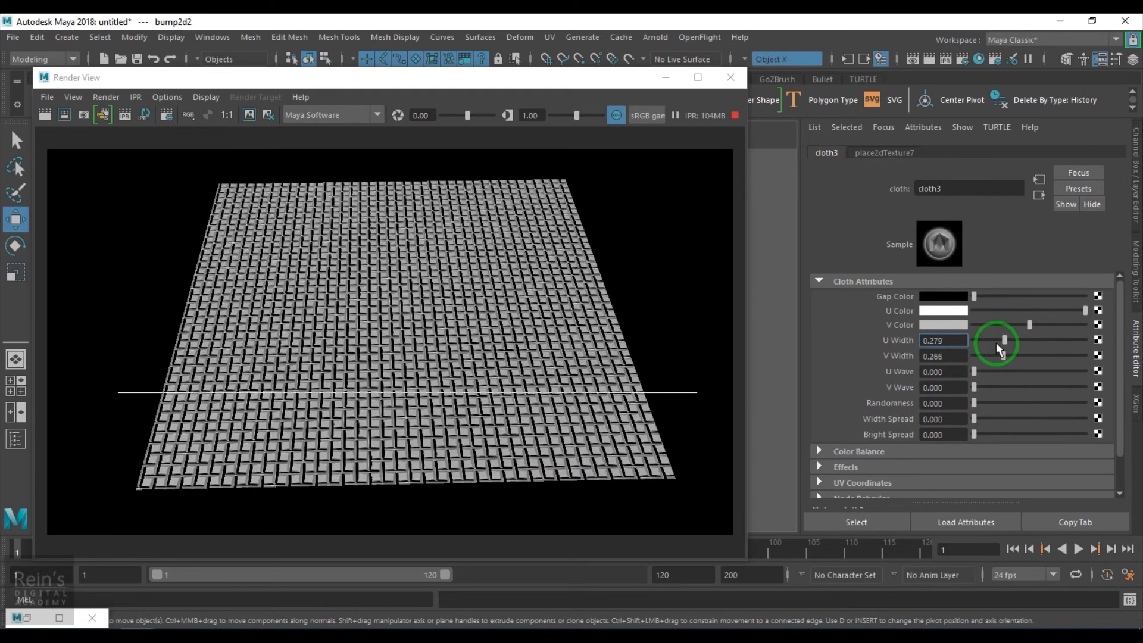
pyautogui.click(997, 341)
pyautogui.moveTo(959, 338); pyautogui.dragTo(840, 338)
pyautogui.write('0.1')
pyautogui.press('Return')
pyautogui.moveTo(931, 357); pyautogui.dragTo(881, 358)
pyautogui.write('0.1')
pyautogui.press('Return')
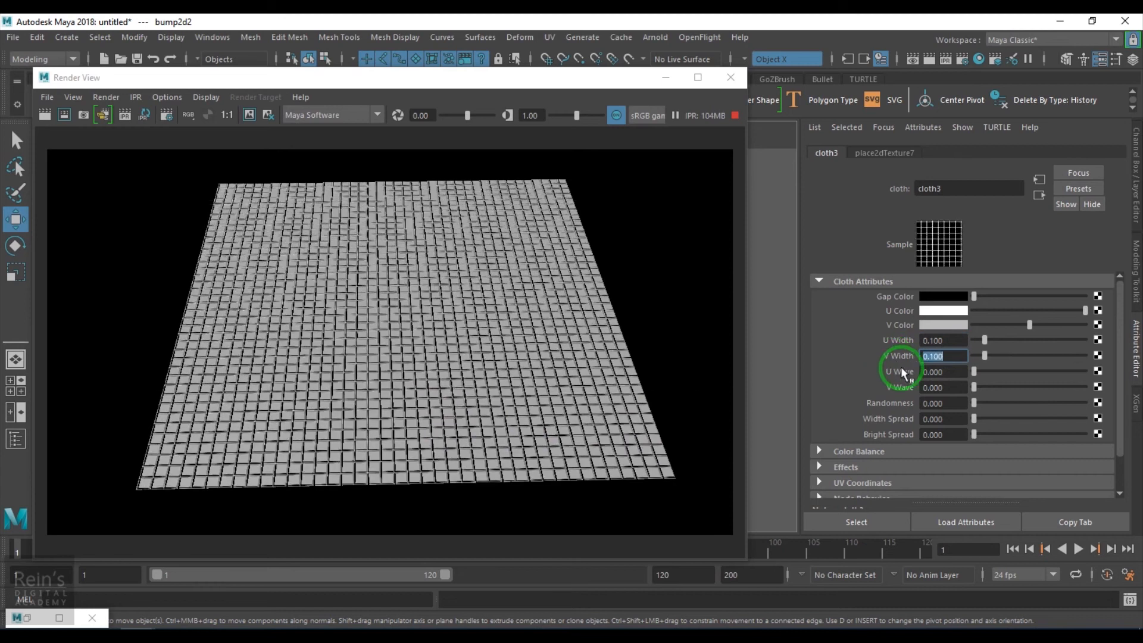
# - Set the Cloth texture placement's Rotate Frame to 45 and inspect the diagonal weave in the render
pyautogui.click(905, 154)
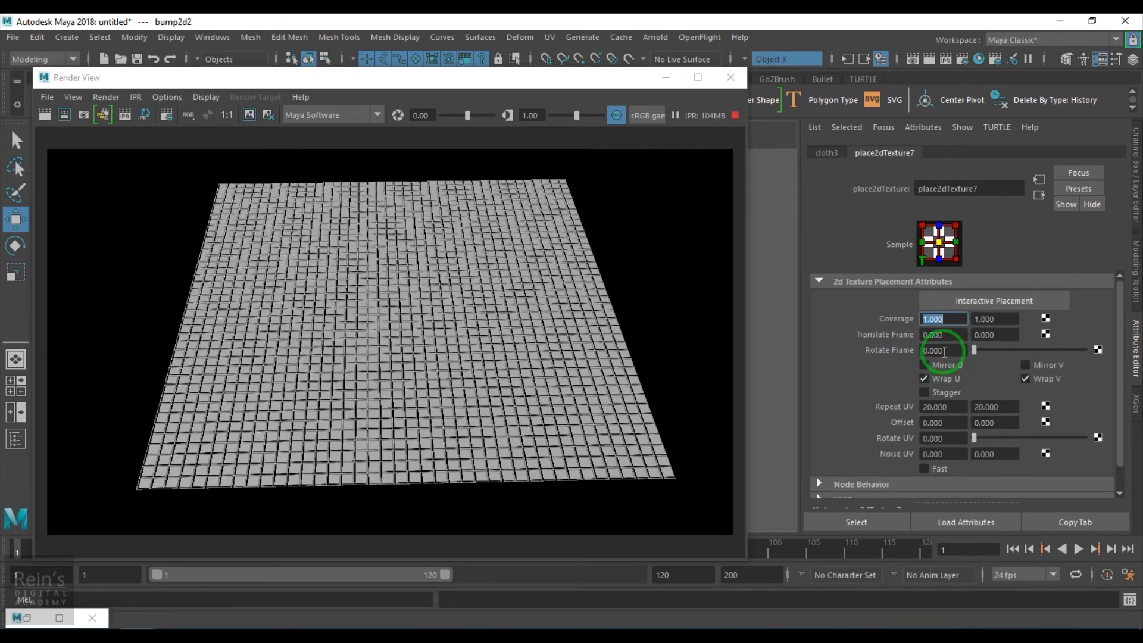
pyautogui.moveTo(944, 353); pyautogui.dragTo(804, 357)
pyautogui.write('45')
pyautogui.press('Return')
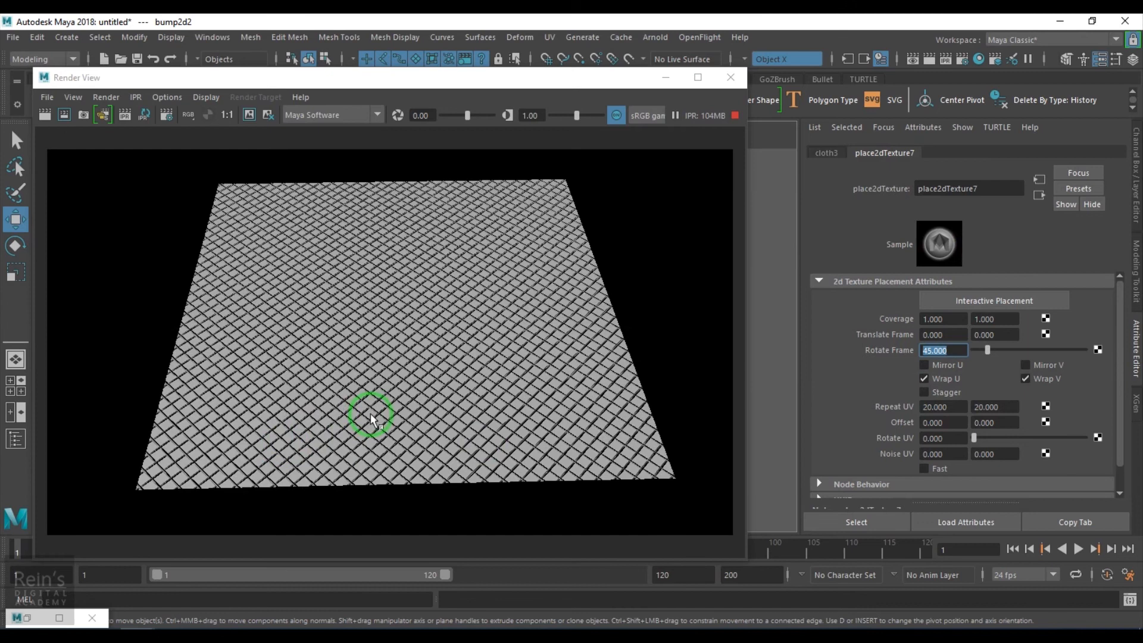
pyautogui.scroll(5, 378, 411)
pyautogui.scroll(-5, 381, 418)
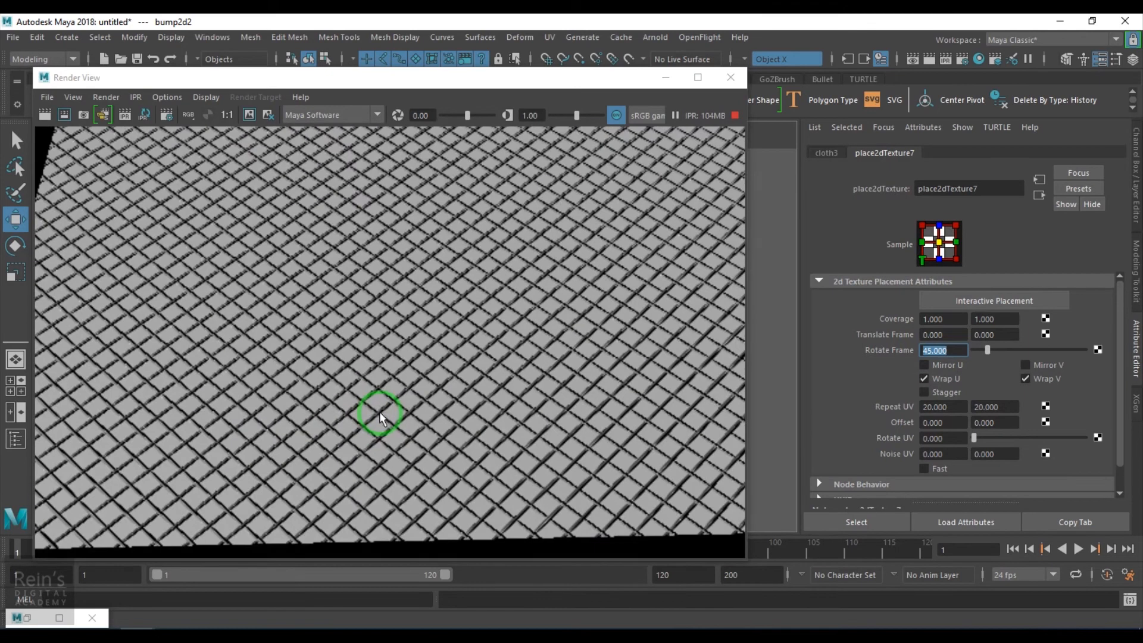
# - Go from the Cloth texture to its bump node and bring up the Blinn's shading network in the Hypershade
pyautogui.click(837, 154)
pyautogui.scroll(3, 468, 415)
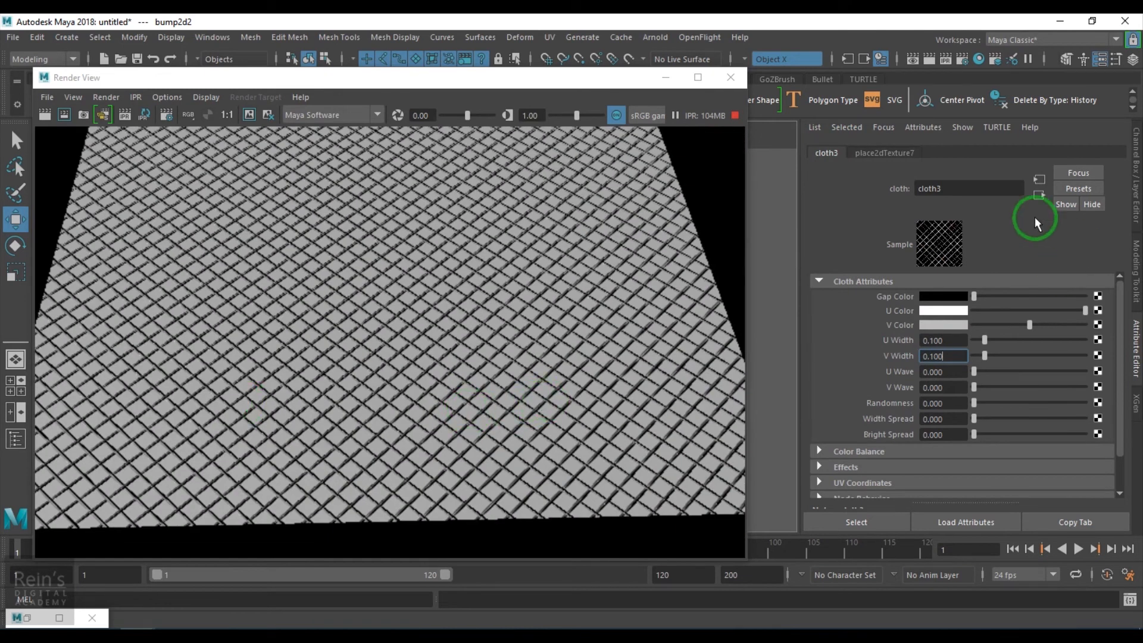
pyautogui.click(1037, 197)
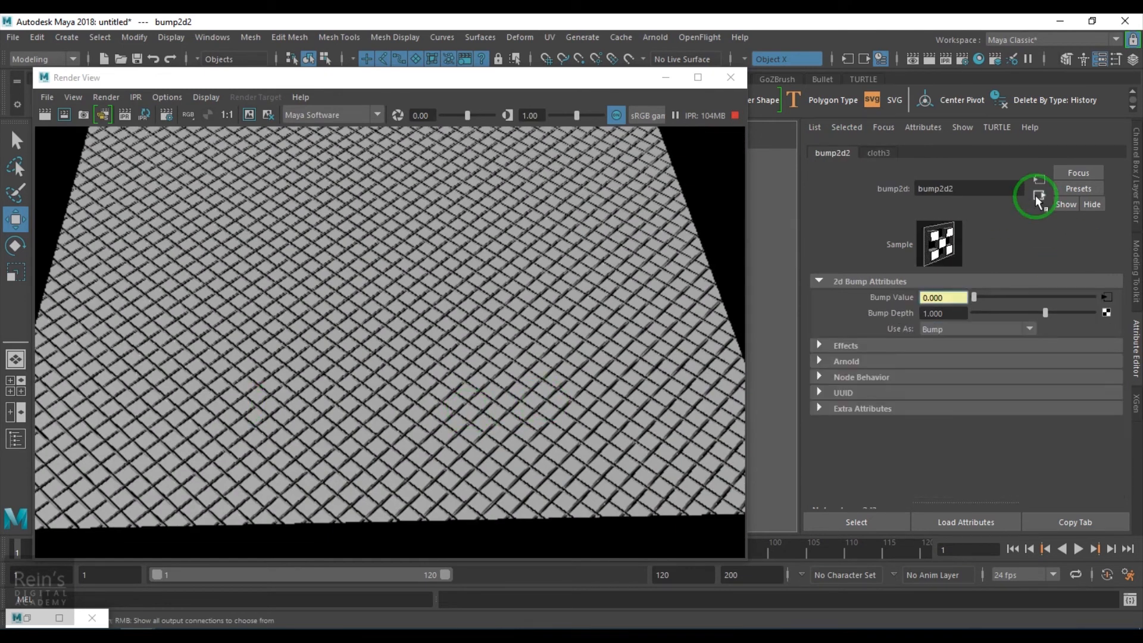
pyautogui.click(28, 617)
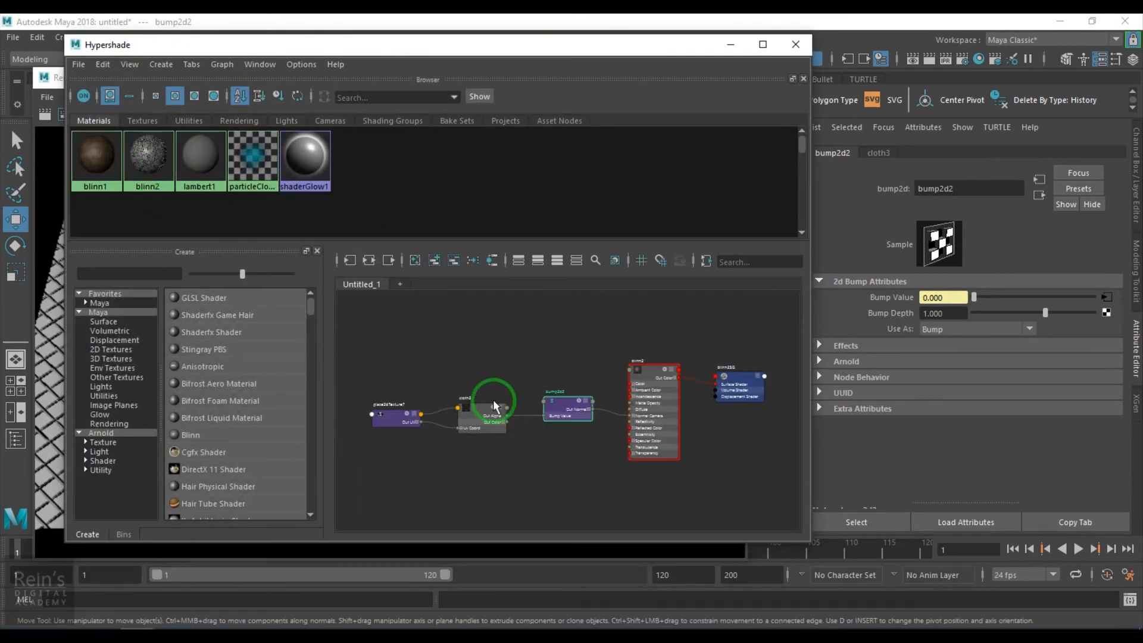
pyautogui.scroll(2, 506, 408)
pyautogui.keyDown('alt'); pyautogui.moveTo(555, 415); pyautogui.dragTo(641, 368, button='middle'); pyautogui.keyUp('alt')
pyautogui.moveTo(436, 324); pyautogui.dragTo(560, 409)
pyautogui.scroll(5, 573, 402)
pyautogui.keyDown('alt'); pyautogui.moveTo(504, 305); pyautogui.dragTo(565, 432, button='middle'); pyautogui.keyUp('alt')
pyautogui.scroll(-5, 520, 411)
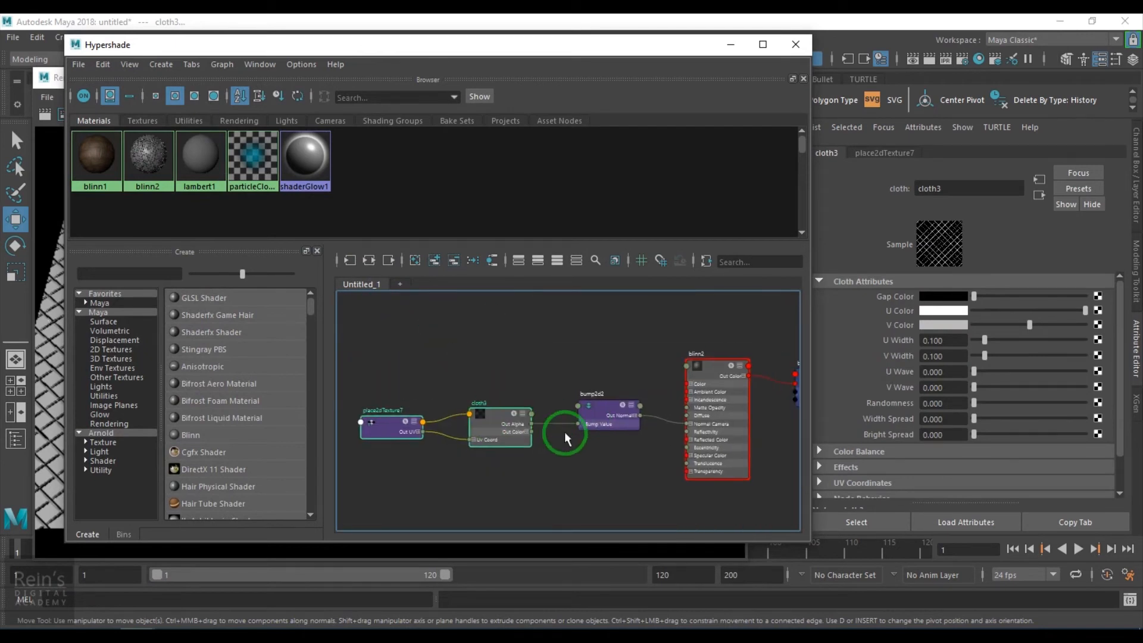
# - Add a remapValue node to the Blinn's shading network and place it above bump2d2
pyautogui.click(549, 362)
pyautogui.press('Tab')
pyautogui.write('remap')
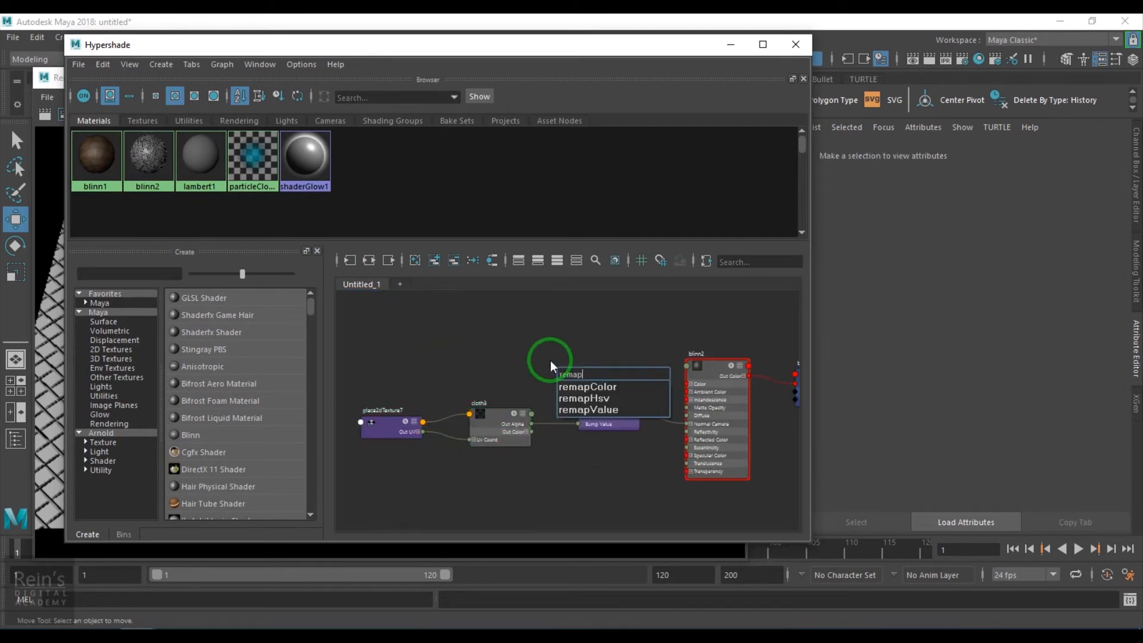
pyautogui.click(569, 409)
pyautogui.moveTo(579, 398); pyautogui.dragTo(564, 330)
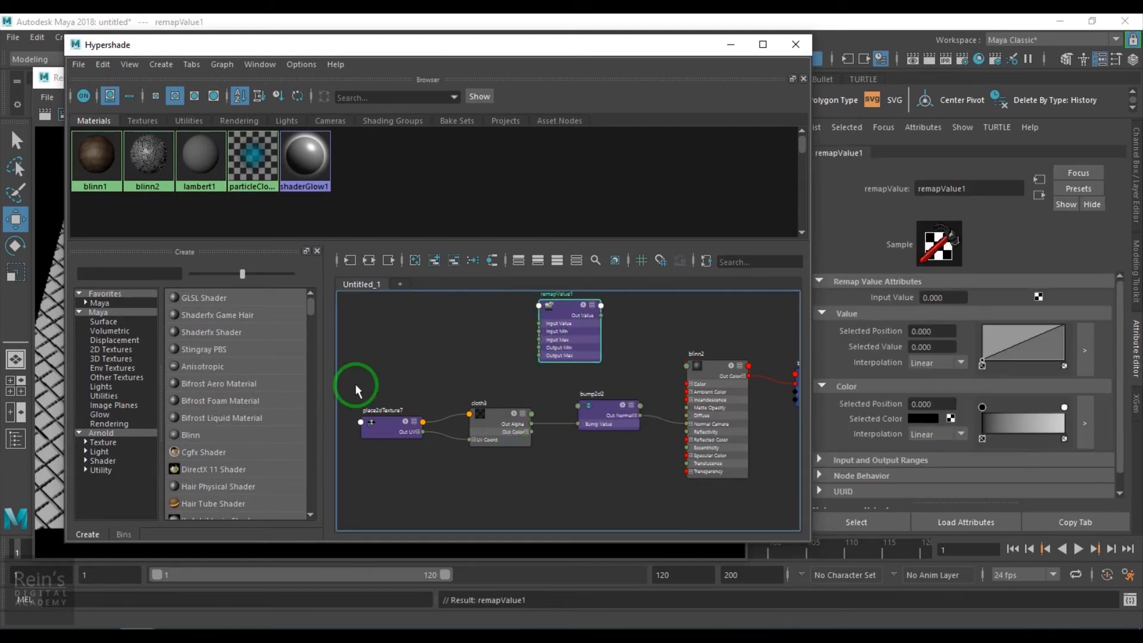
# - Expand cloth3's Out Color and connect Out Color R to remapValue1's Input Value
pyautogui.moveTo(355, 386); pyautogui.dragTo(483, 441)
pyautogui.moveTo(383, 364); pyautogui.dragTo(394, 402)
pyautogui.scroll(4, 448, 420)
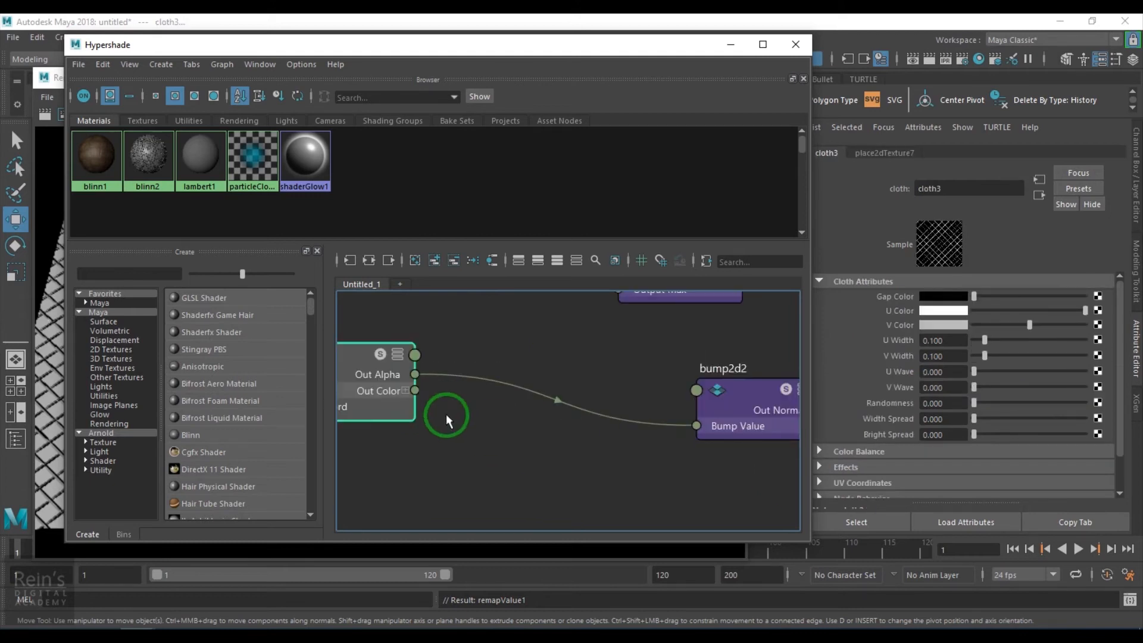
pyautogui.click(406, 391)
pyautogui.click(459, 438)
pyautogui.scroll(-2, 459, 438)
pyautogui.keyDown('alt'); pyautogui.moveTo(495, 433); pyautogui.dragTo(466, 477, button='middle'); pyautogui.keyUp('alt')
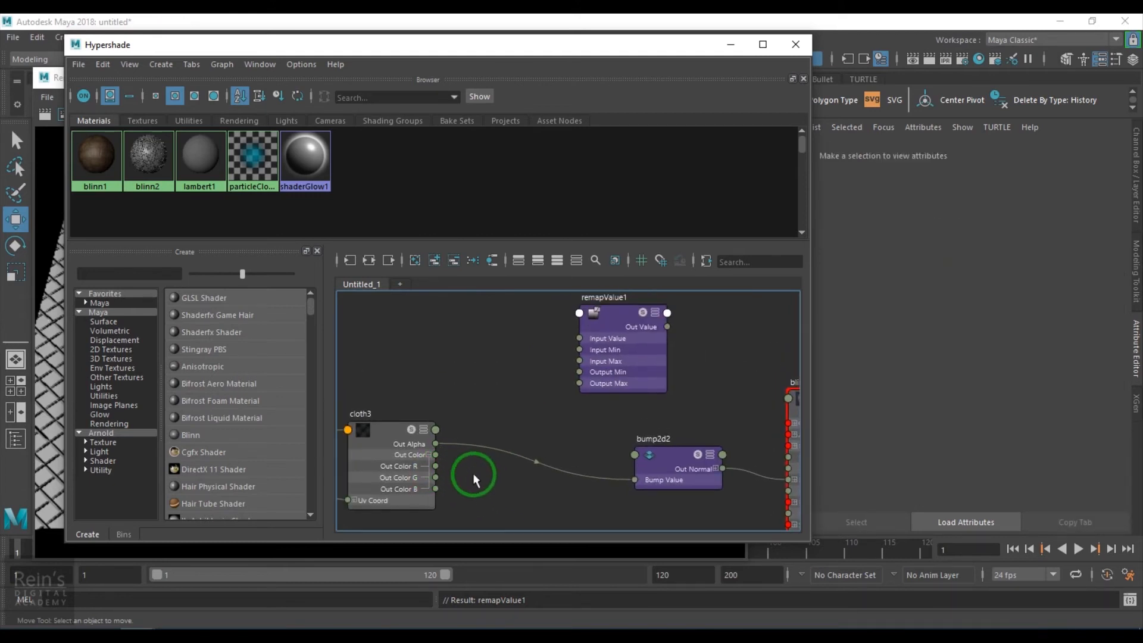
pyautogui.moveTo(459, 467); pyautogui.dragTo(617, 340)
pyautogui.moveTo(625, 405); pyautogui.dragTo(471, 424, button='middle')
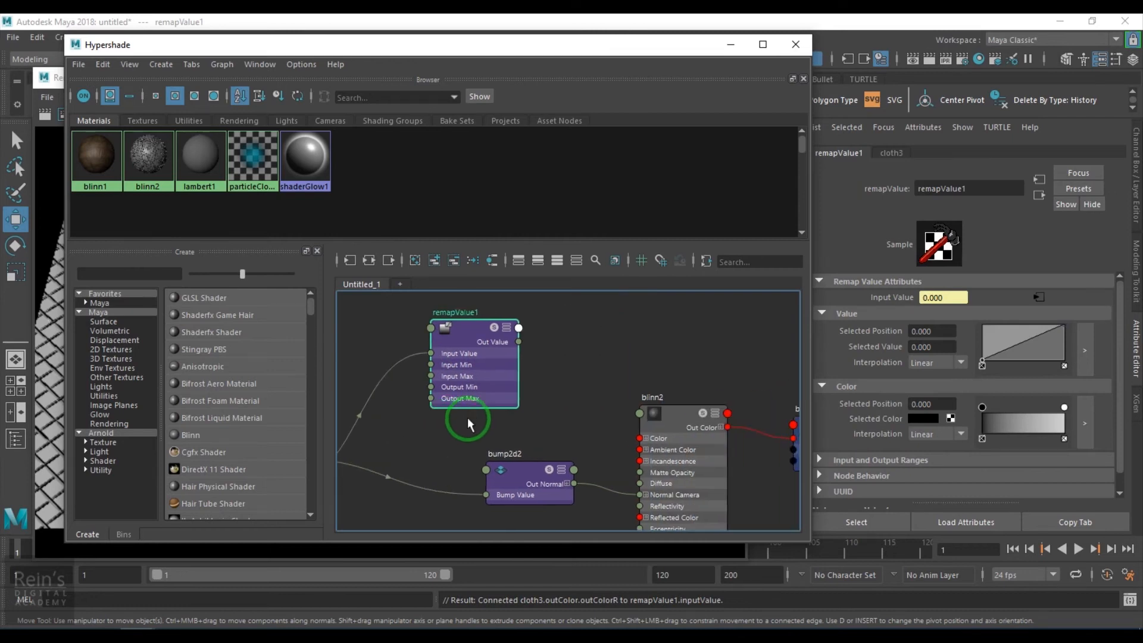
# - Place remapValue1 below bump2d2, connect its Out Value to blinn2's Transparency R, G and B, and minimize the Hypershade
pyautogui.moveTo(556, 403); pyautogui.dragTo(503, 372, button='middle')
pyautogui.moveTo(441, 338); pyautogui.dragTo(455, 507)
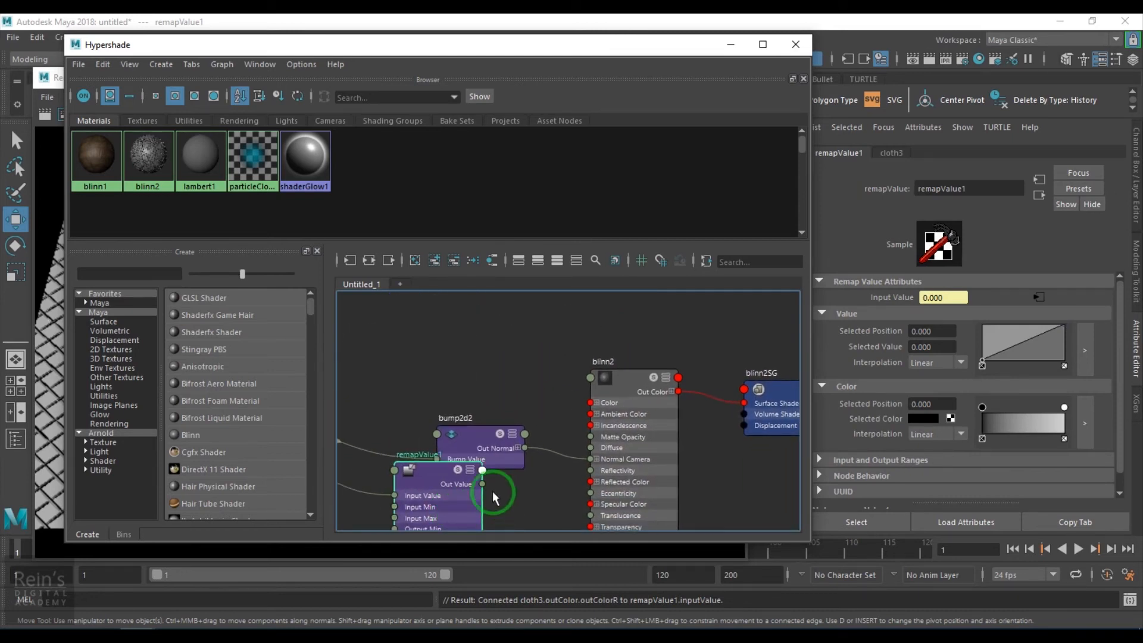
pyautogui.moveTo(503, 497); pyautogui.dragTo(482, 381, button='middle')
pyautogui.moveTo(423, 409); pyautogui.dragTo(441, 439)
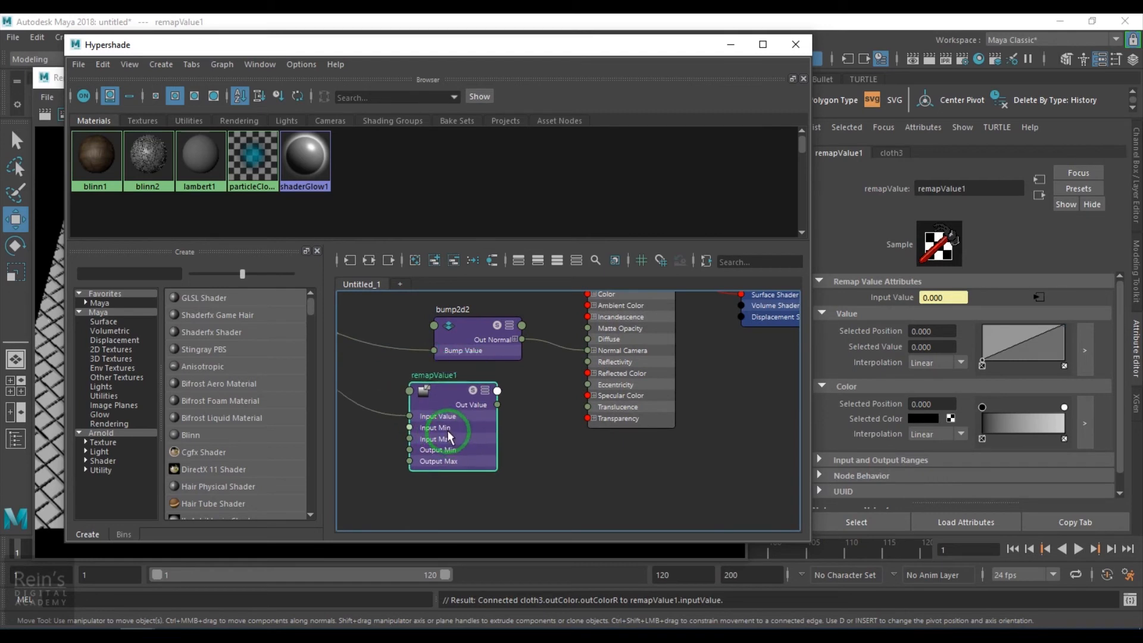
pyautogui.click(594, 419)
pyautogui.moveTo(498, 406); pyautogui.dragTo(606, 429)
pyautogui.moveTo(497, 405); pyautogui.dragTo(588, 441)
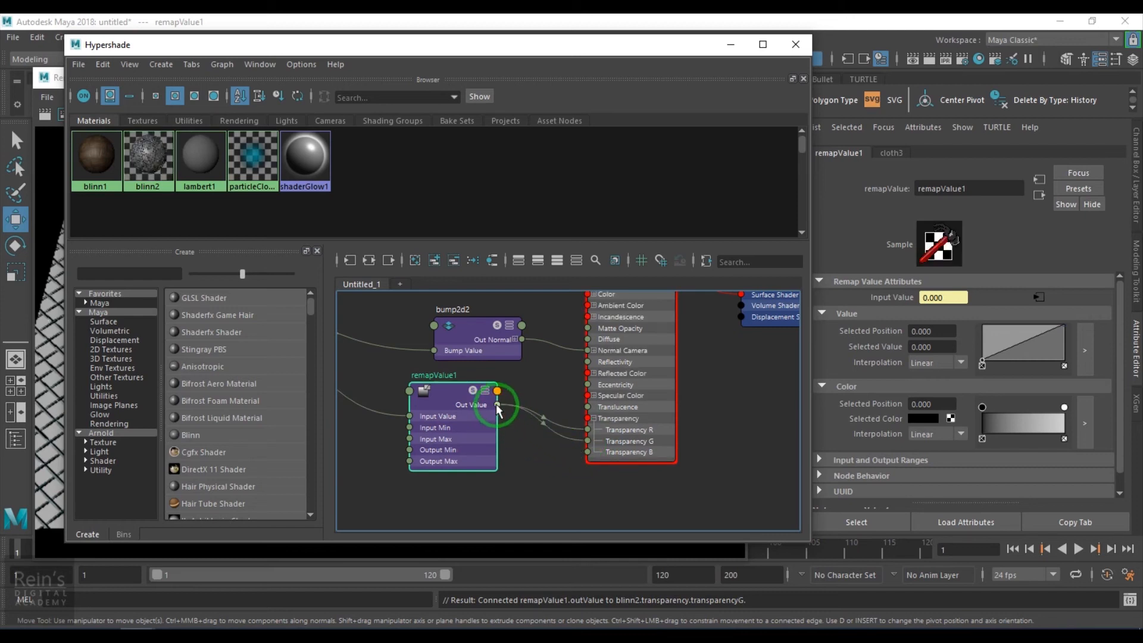
pyautogui.moveTo(503, 420); pyautogui.dragTo(588, 452)
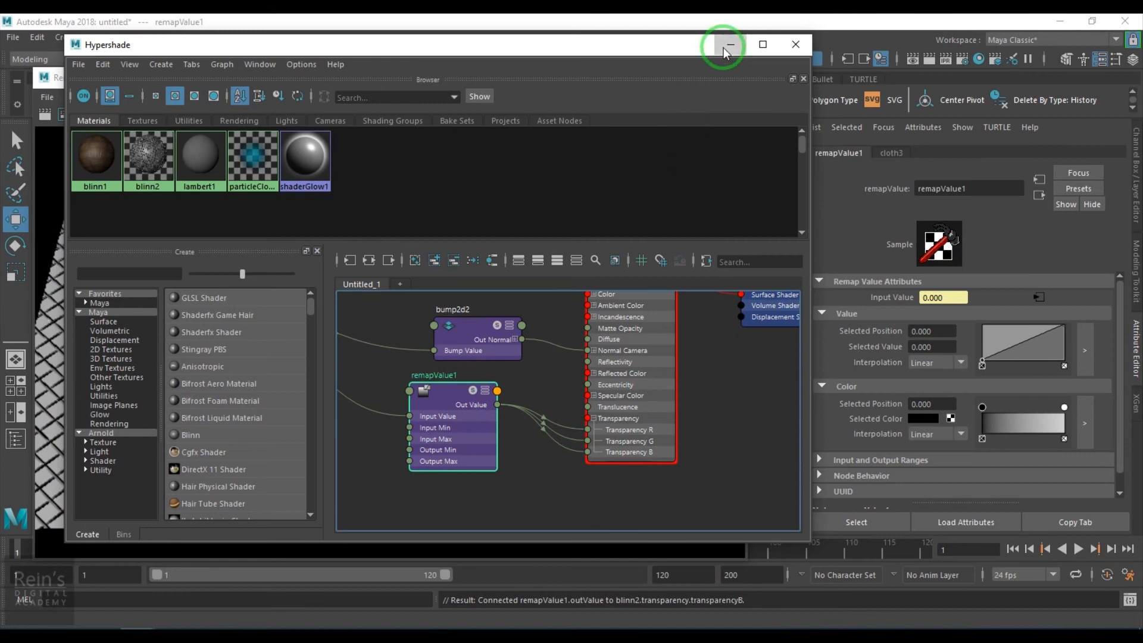
pyautogui.click(730, 45)
# - Stop the running IPR session and start a fresh one with a tuning region around the plane
pyautogui.click(735, 115)
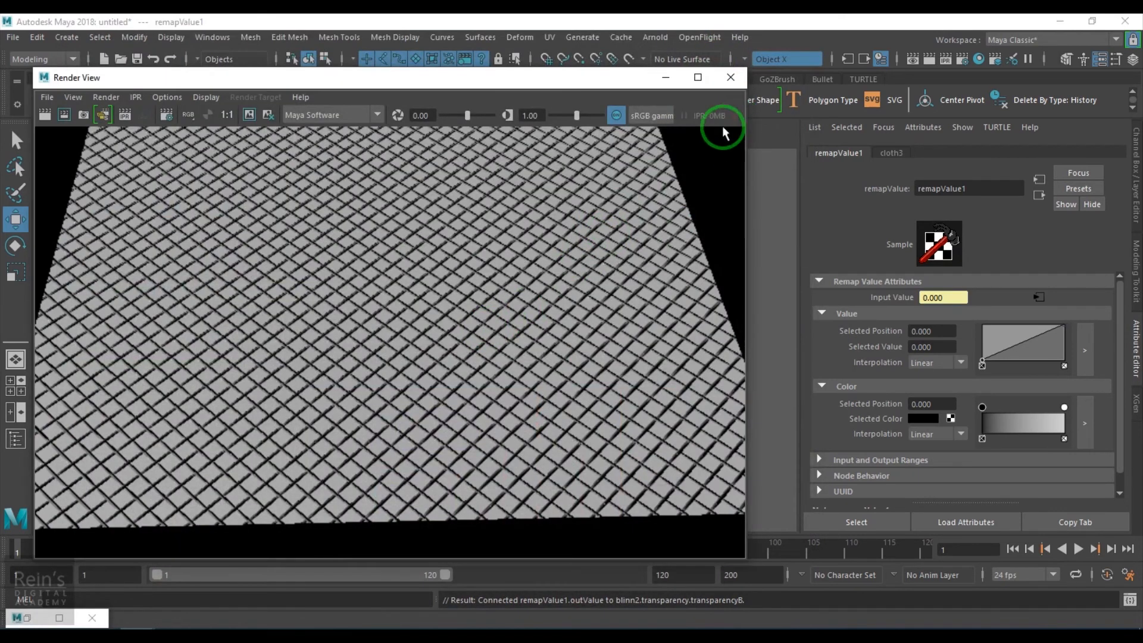
pyautogui.click(131, 121)
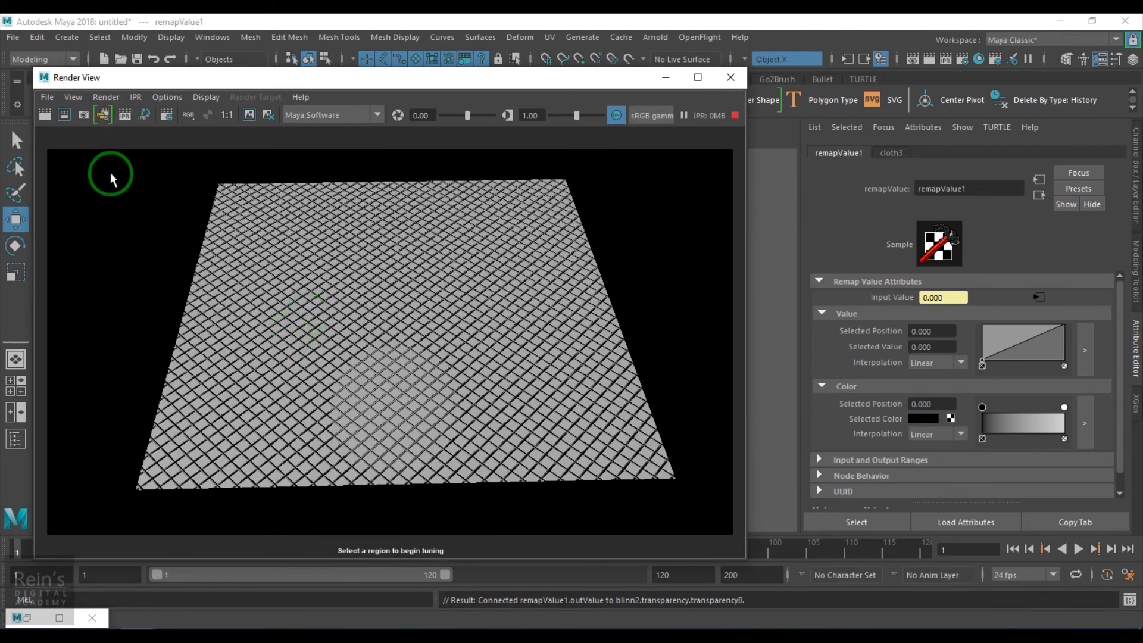
pyautogui.scroll(4, 369, 363)
pyautogui.scroll(-3, 368, 364)
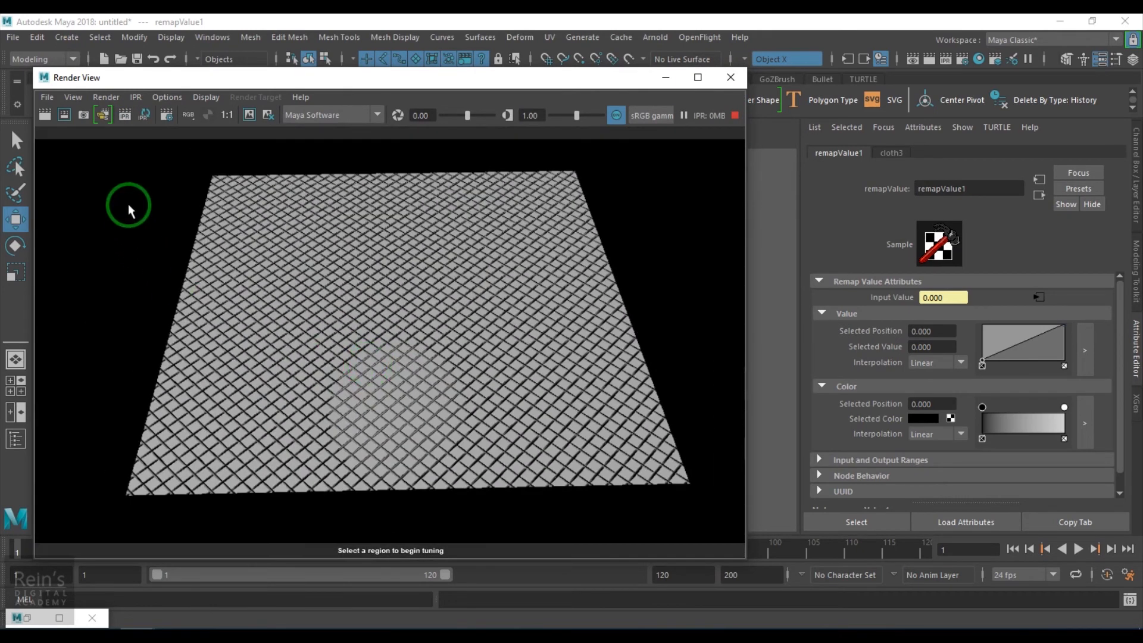
pyautogui.moveTo(126, 160); pyautogui.dragTo(696, 543)
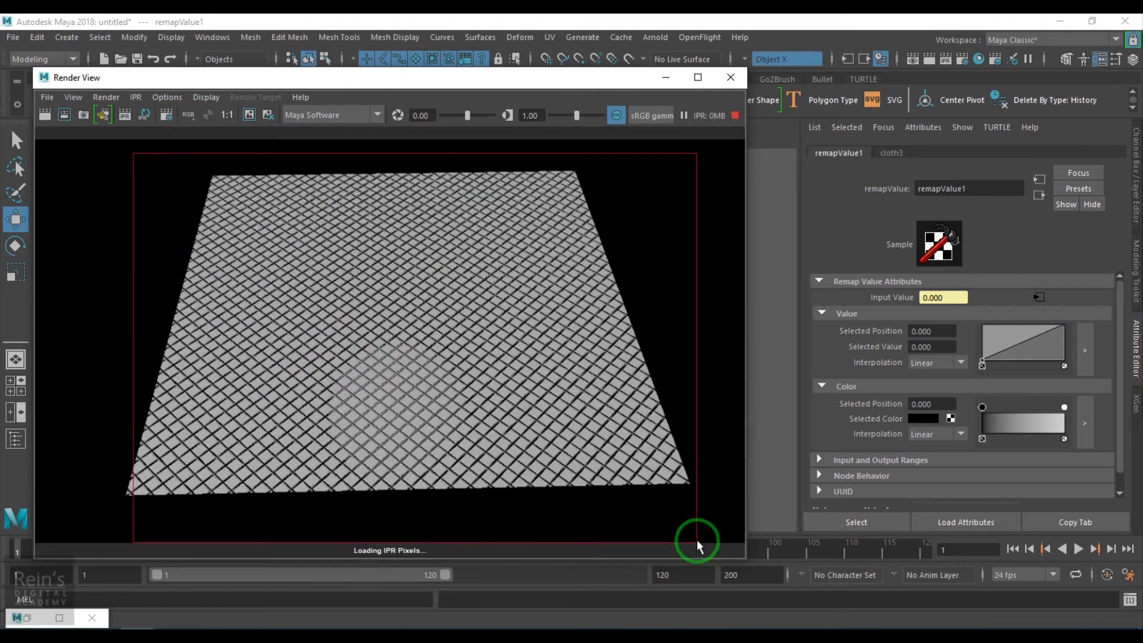
pyautogui.moveTo(514, 76); pyautogui.dragTo(523, 77)
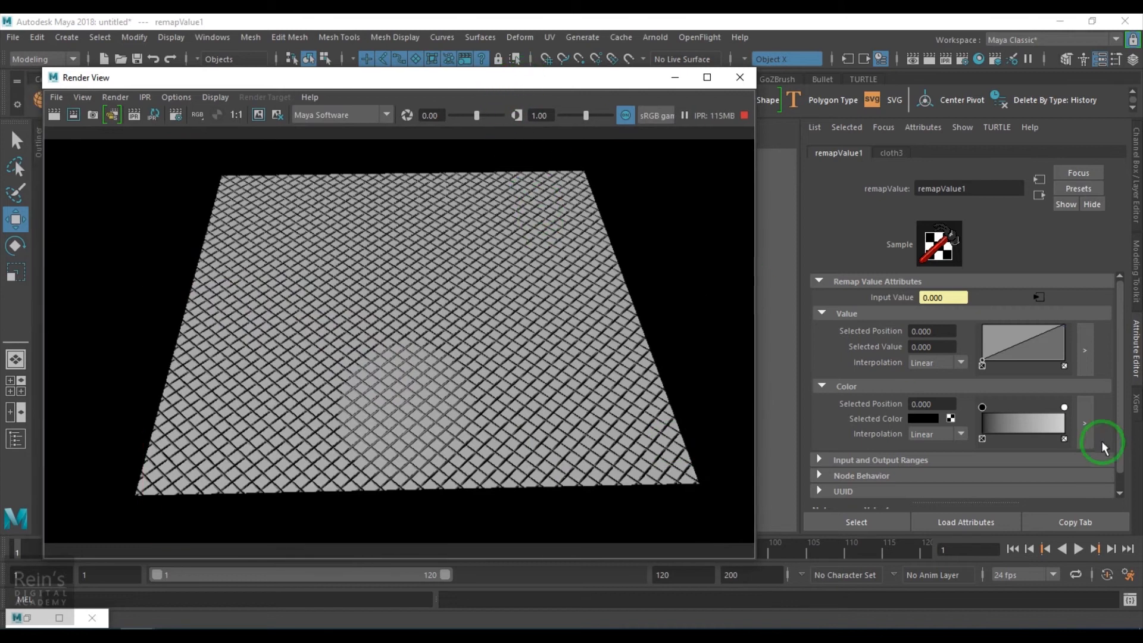
# - Invert remapValue1's value curve with start value 1 and end value 0, inspect the render, and move its window off the viewport
pyautogui.moveTo(1055, 335); pyautogui.dragTo(1075, 385)
pyautogui.moveTo(984, 364); pyautogui.dragTo(981, 325)
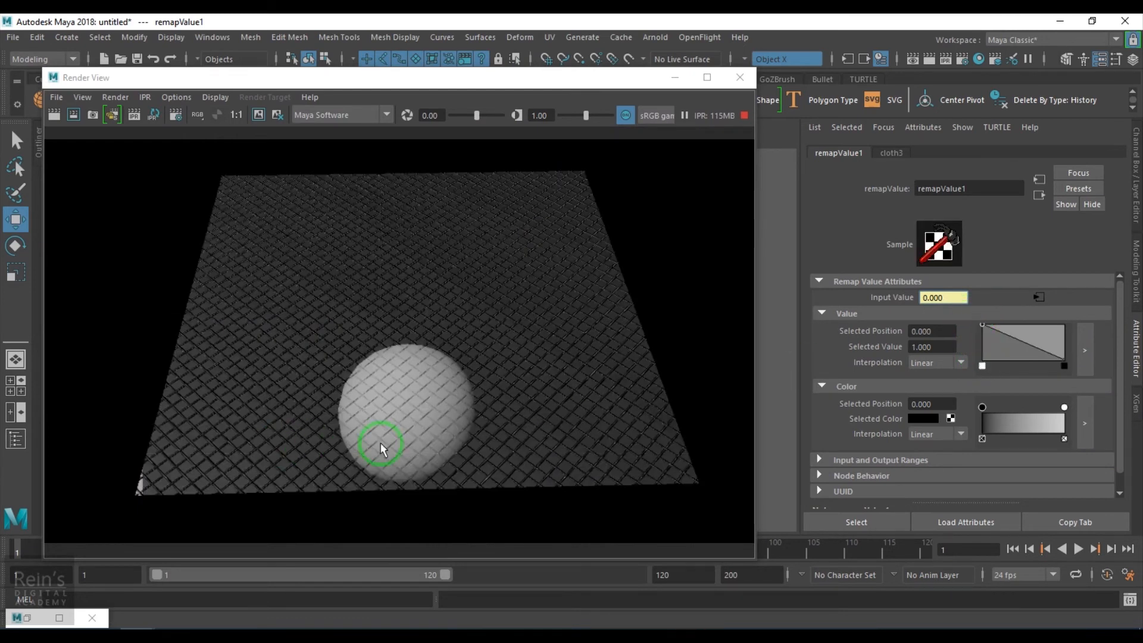
pyautogui.scroll(5, 393, 447)
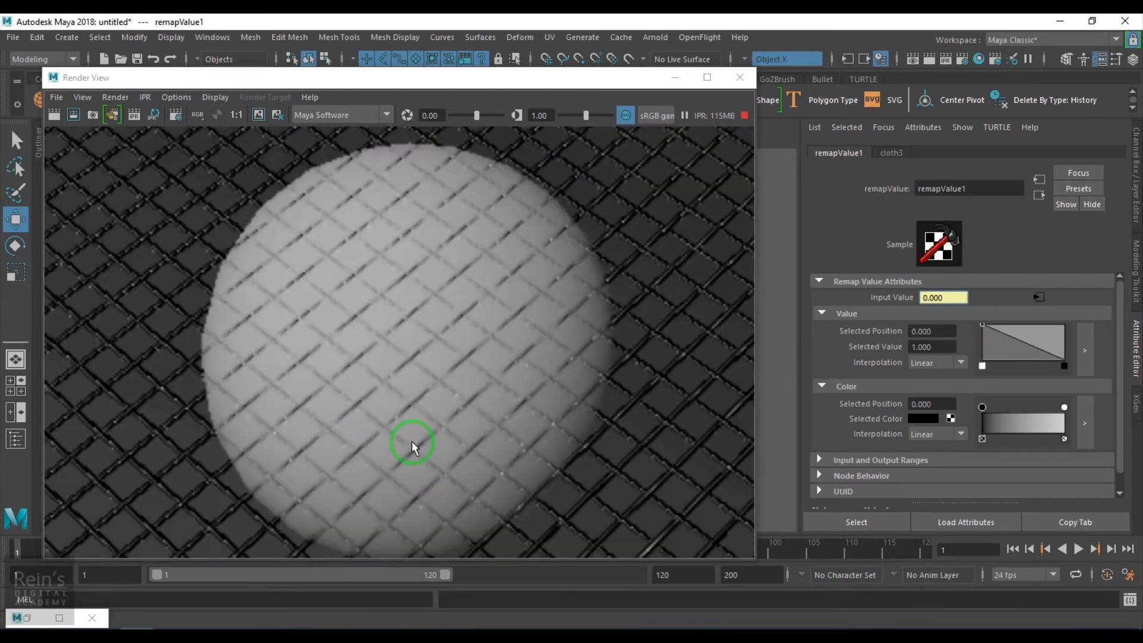
pyautogui.scroll(-3, 413, 446)
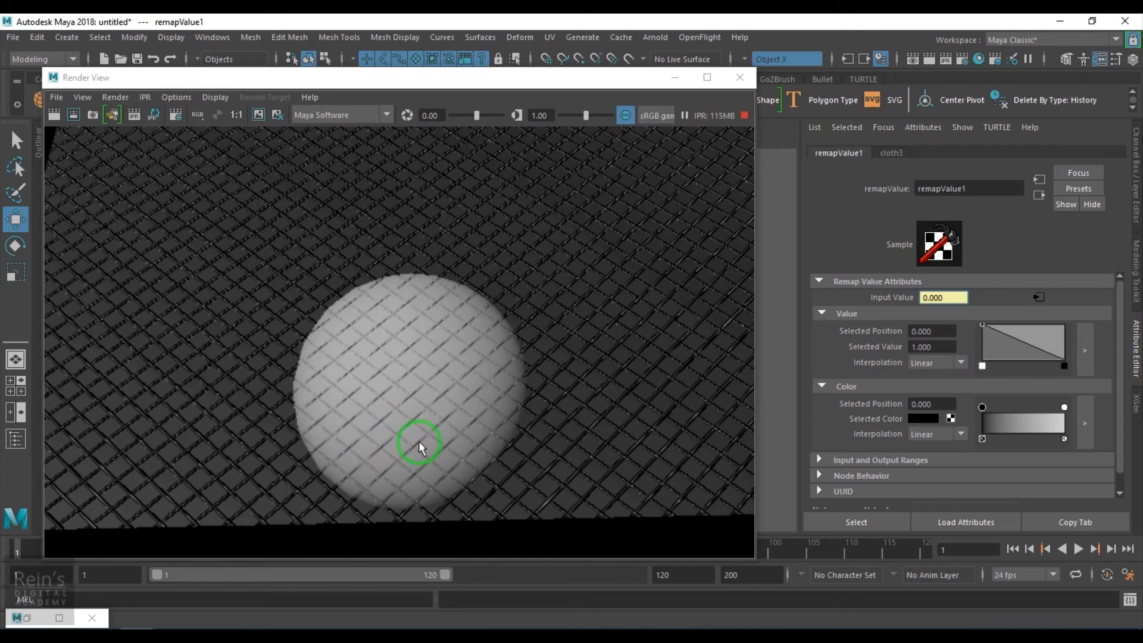
pyautogui.moveTo(543, 82); pyautogui.dragTo(1021, 46)
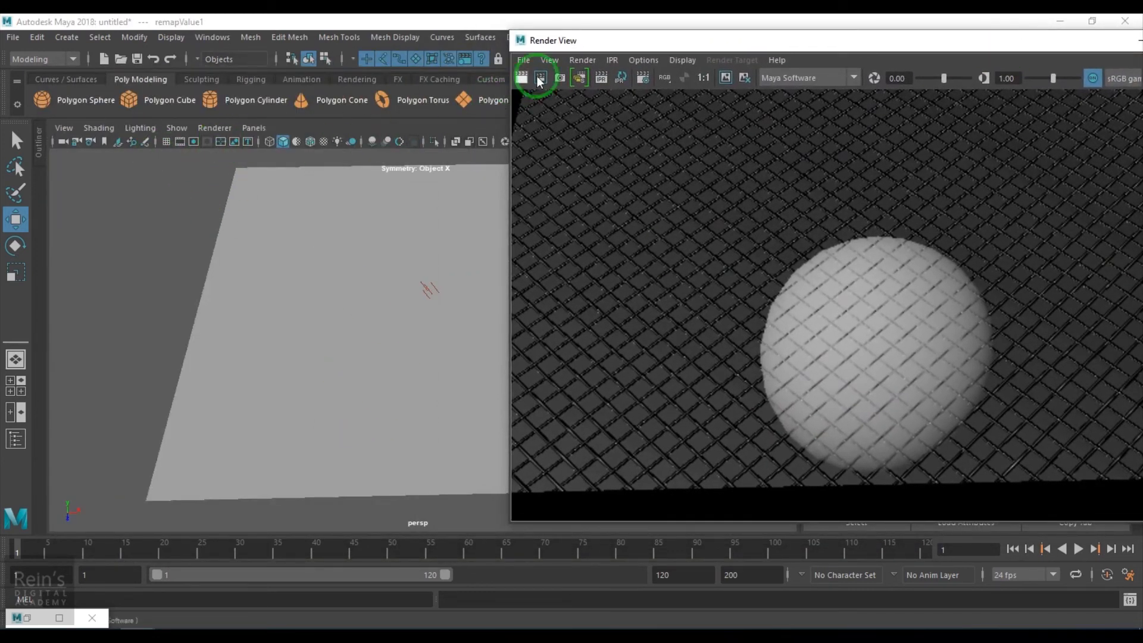
# - Move the Render View off the plane and turn on X-Ray shading in the perspective viewport
pyautogui.moveTo(579, 48); pyautogui.dragTo(652, 204)
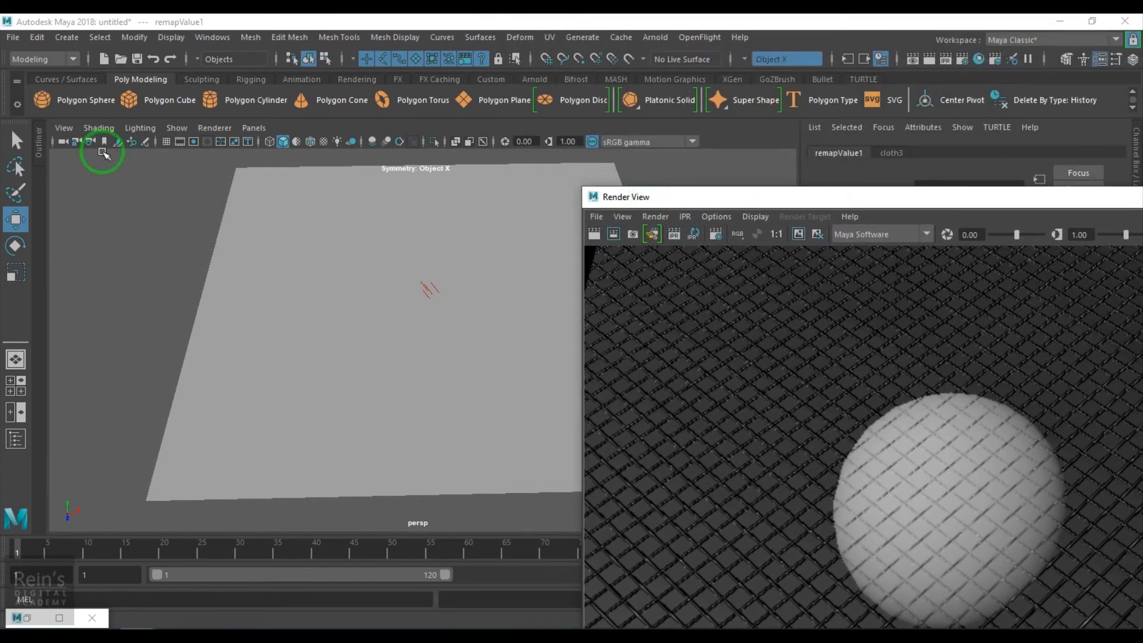
pyautogui.click(456, 143)
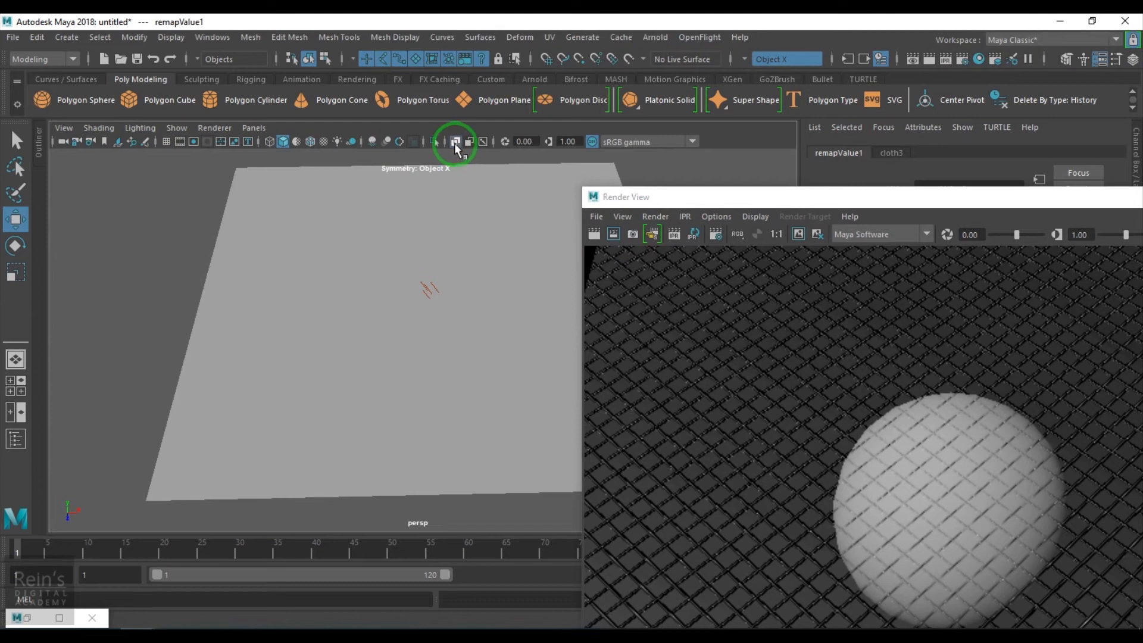
pyautogui.click(140, 127)
pyautogui.moveTo(99, 127)
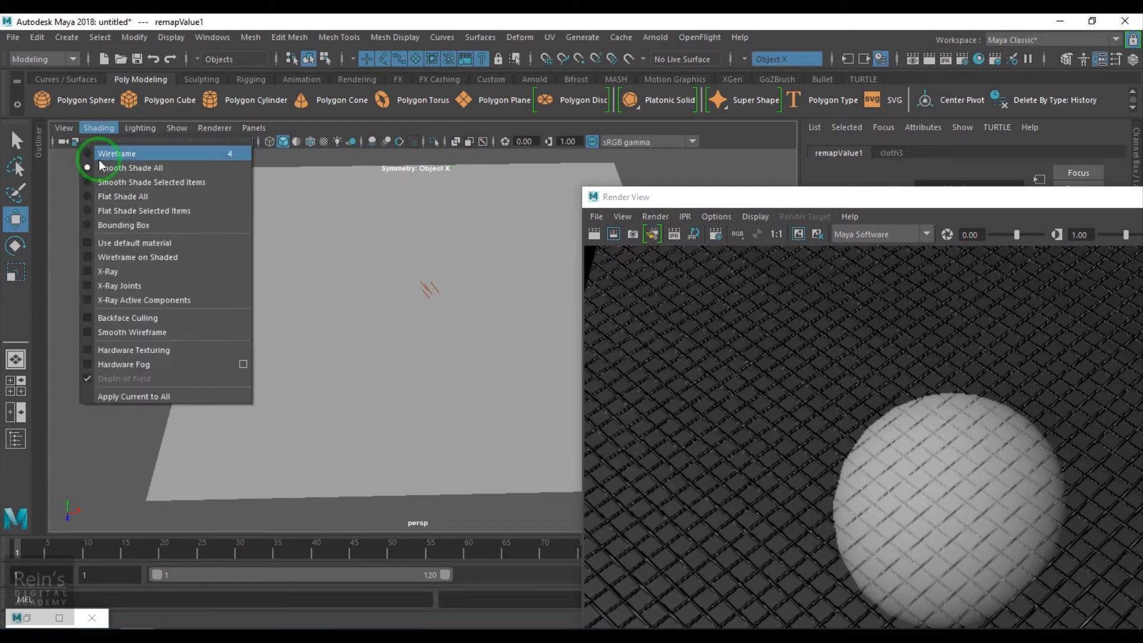
pyautogui.click(138, 271)
pyautogui.moveTo(356, 391)
pyautogui.keyDown('alt'); pyautogui.mouseDown()
pyautogui.moveTo(365, 345)
pyautogui.moveTo(420, 457)
pyautogui.moveTo(419, 439)
pyautogui.mouseUp(); pyautogui.keyUp('alt')
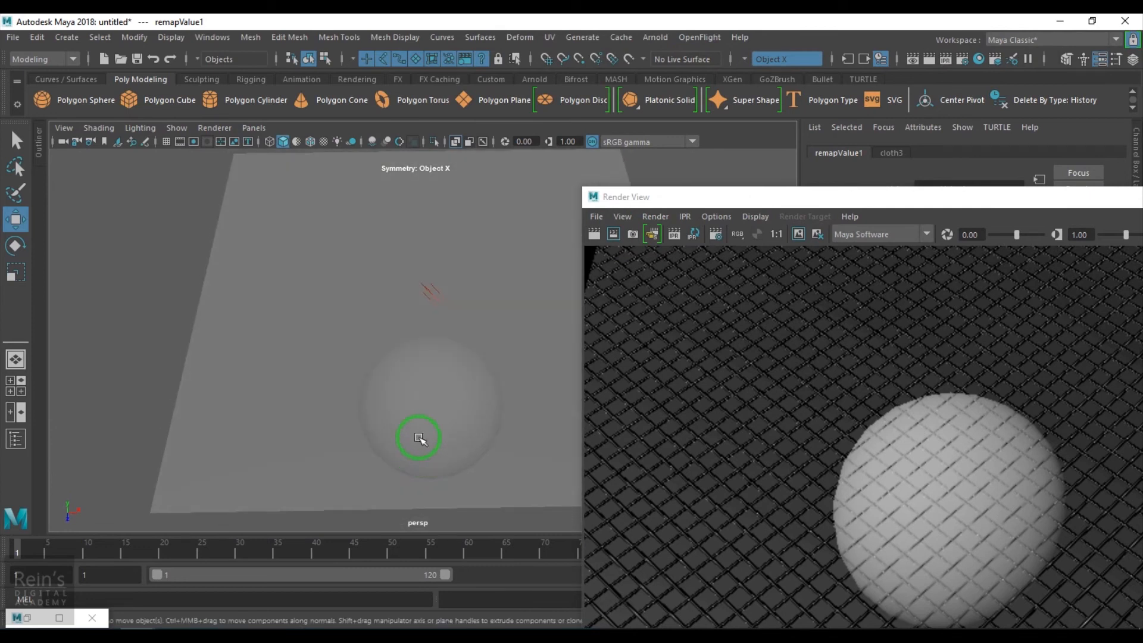
# - Frame the sphere beneath the plane closely in the perspective camera and start a fresh IPR render with a tuning region around the sphere
pyautogui.moveTo(931, 199); pyautogui.dragTo(479, 71)
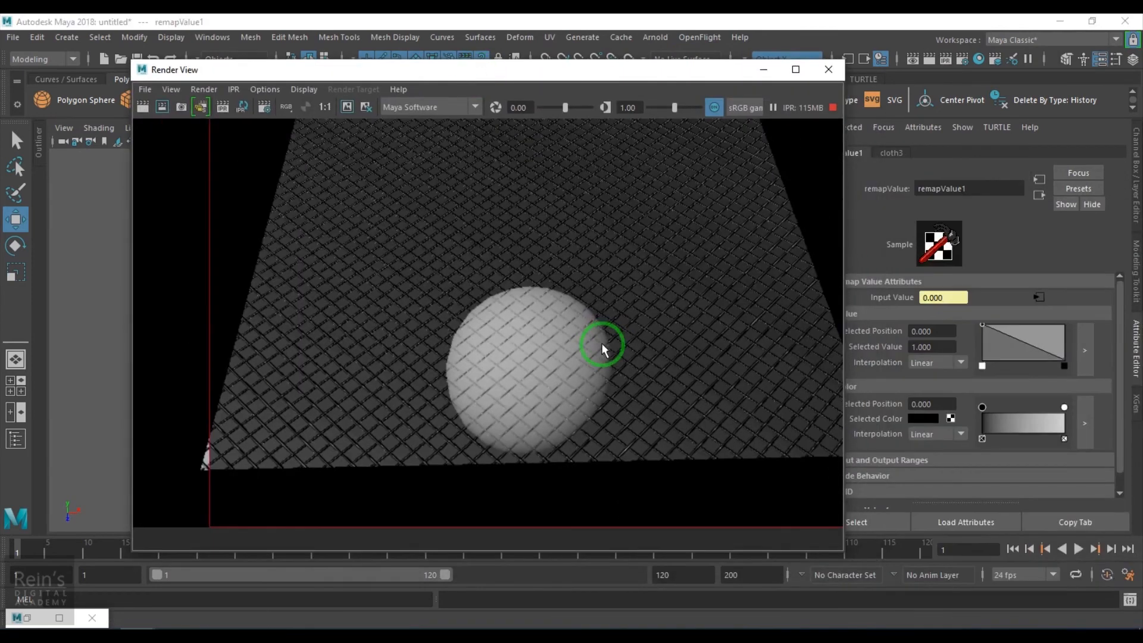
pyautogui.keyDown('alt'); pyautogui.moveTo(635, 298); pyautogui.dragTo(629, 322, button='middle'); pyautogui.keyUp('alt')
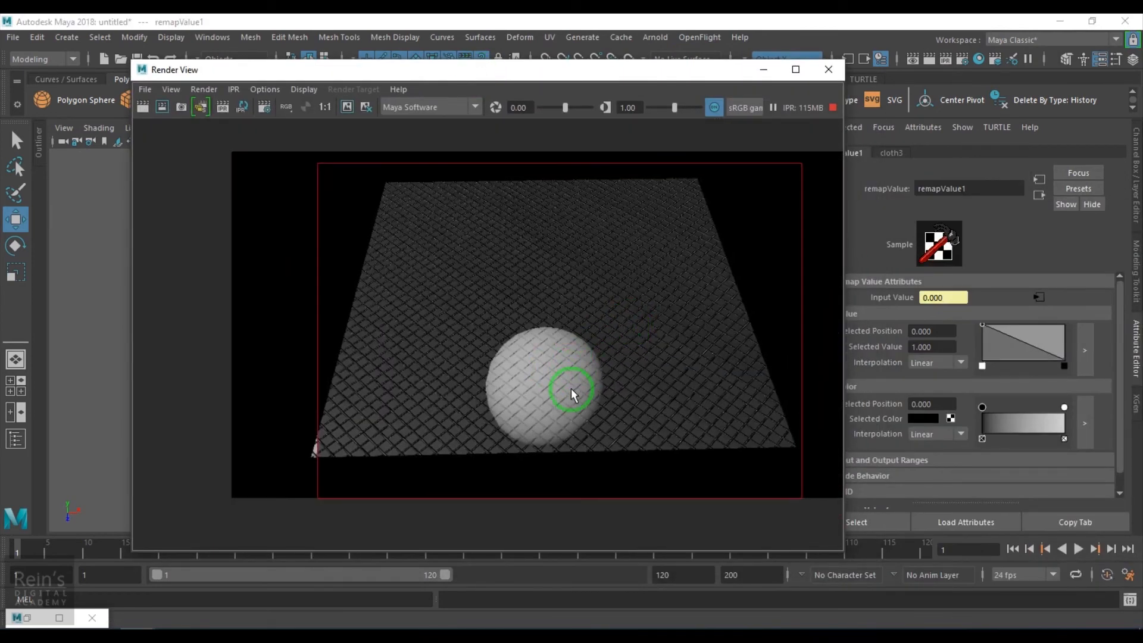
pyautogui.scroll(1, 571, 394)
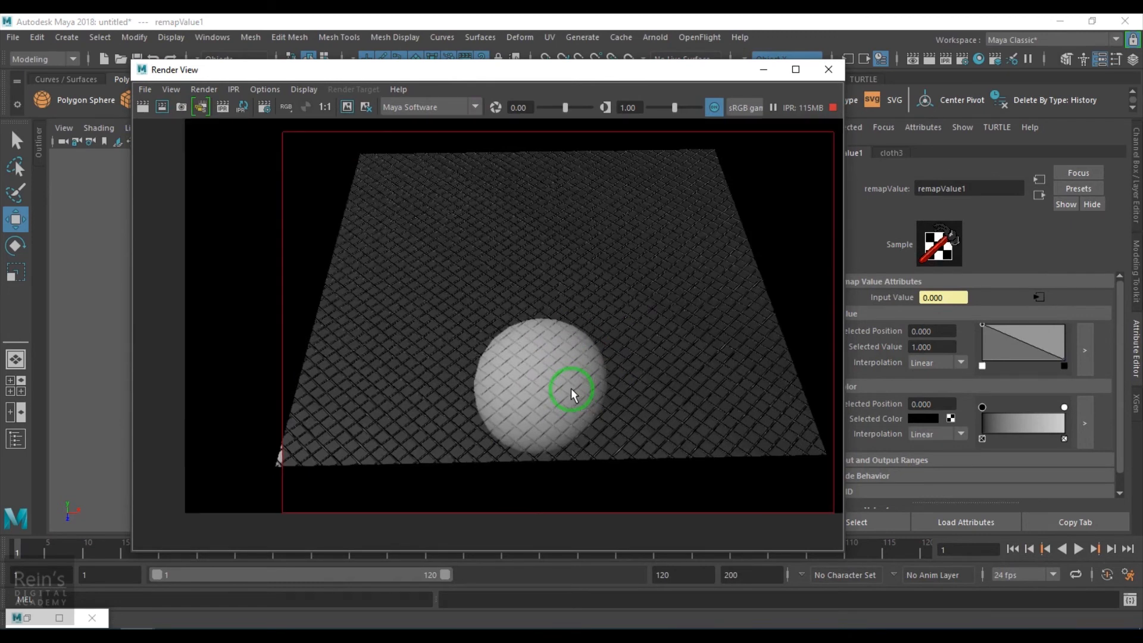
pyautogui.moveTo(613, 69); pyautogui.dragTo(1070, 45)
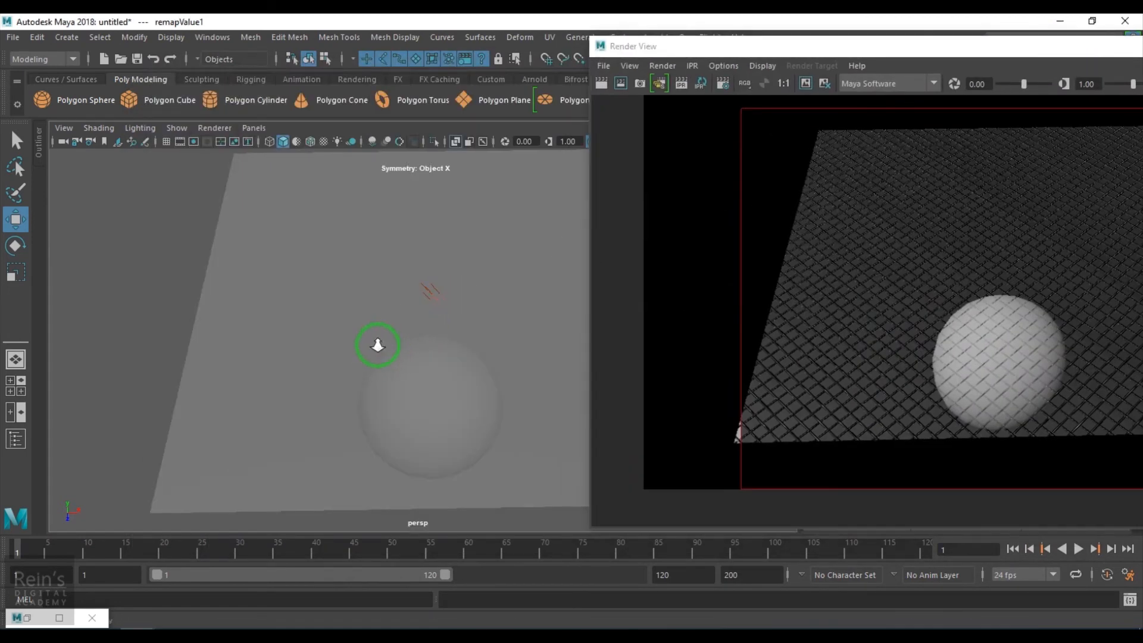
pyautogui.keyDown('alt'); pyautogui.moveTo(454, 441); pyautogui.dragTo(444, 319, button='middle'); pyautogui.keyUp('alt')
pyautogui.scroll(1, 470, 374)
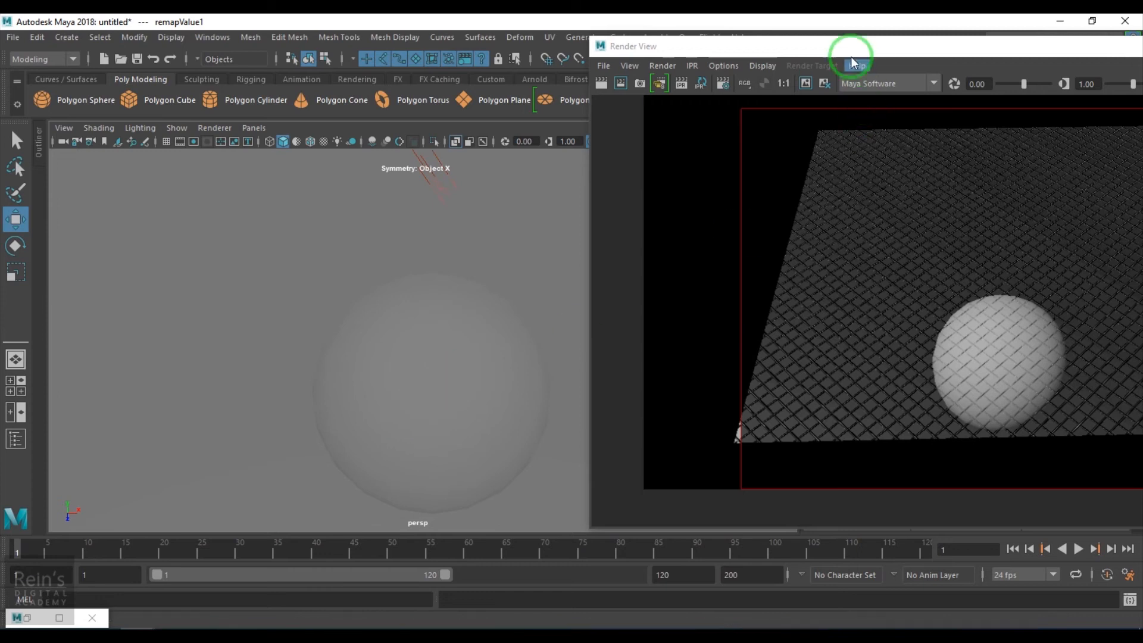
pyautogui.moveTo(785, 46); pyautogui.dragTo(435, 59)
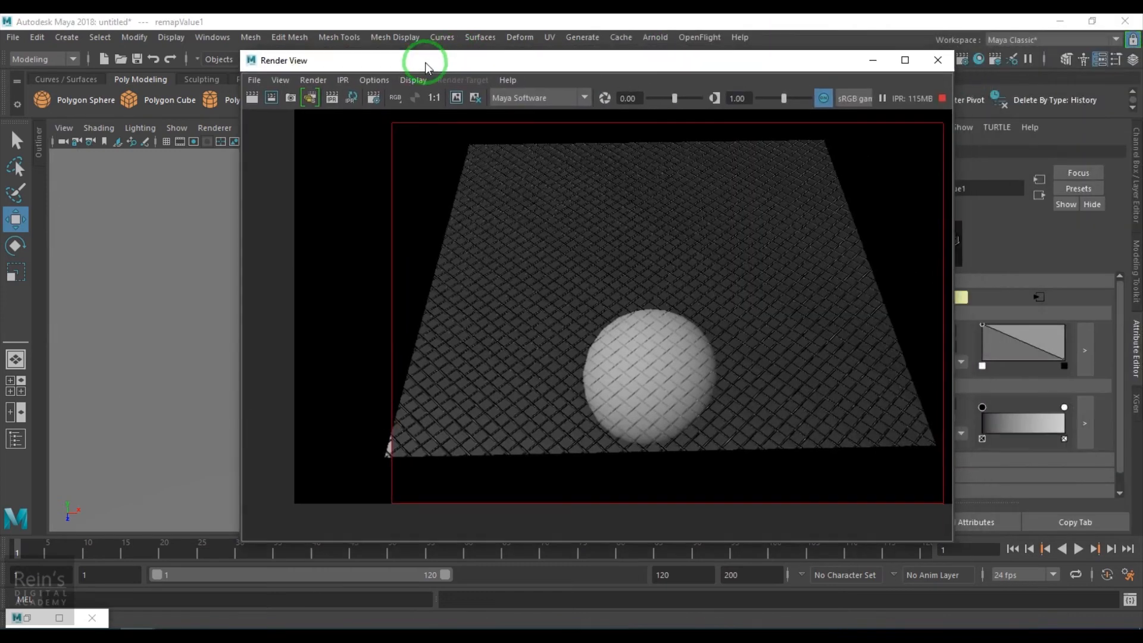
pyautogui.click(335, 97)
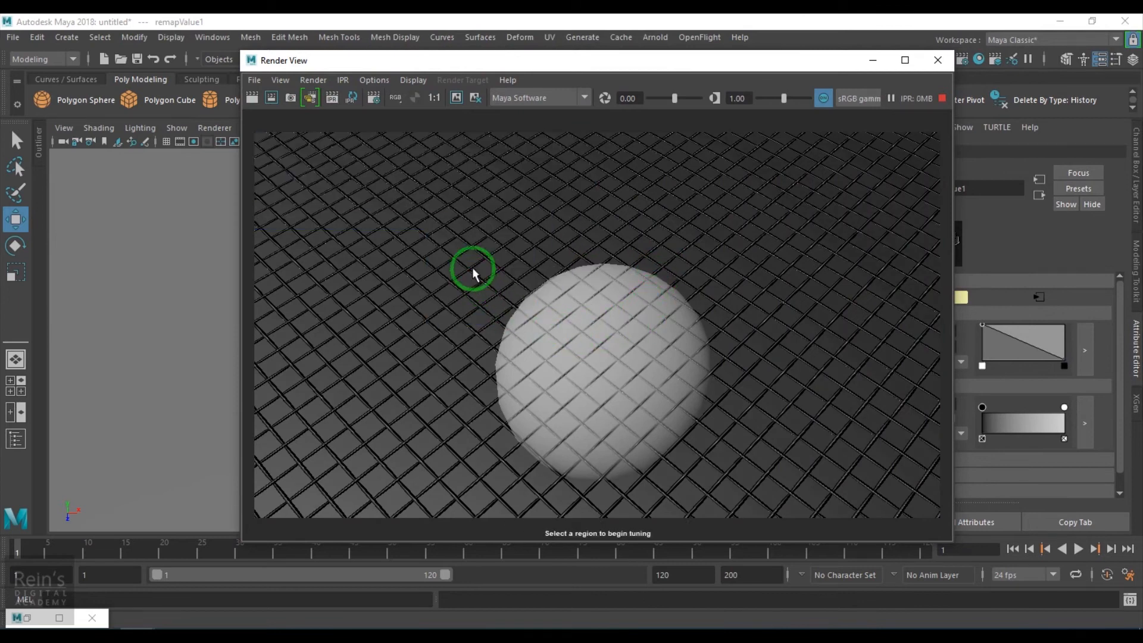
pyautogui.moveTo(468, 244); pyautogui.dragTo(741, 496)
# - Restore the Hypershade and move remapValue1 farther below bump2d2 in the node graph
pyautogui.click(38, 614)
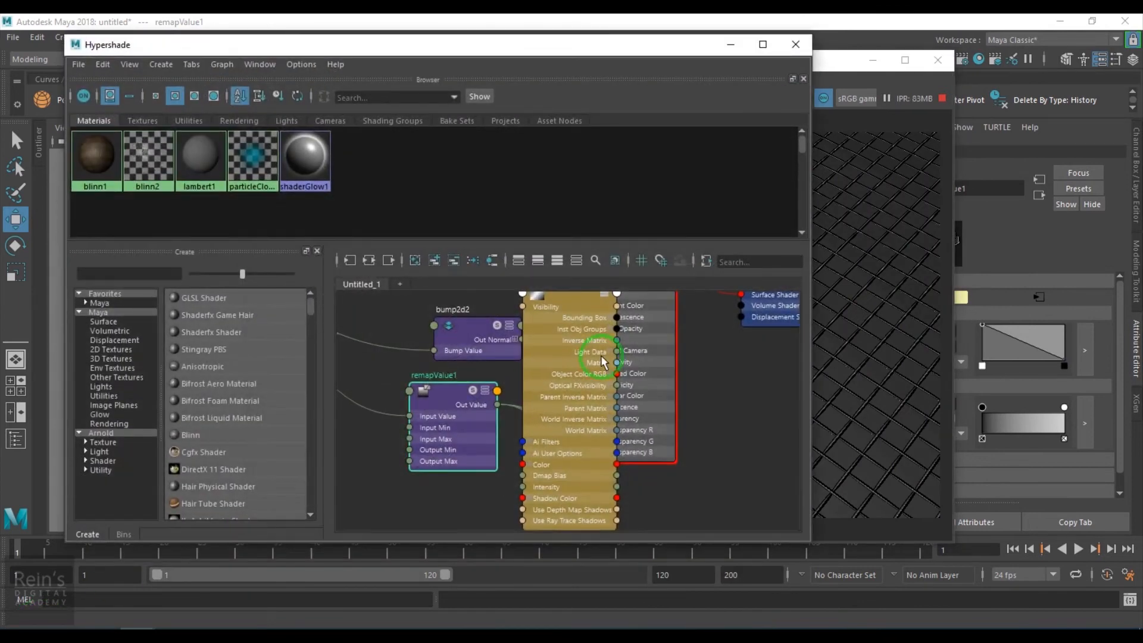
pyautogui.scroll(-4, 492, 397)
pyautogui.moveTo(533, 384); pyautogui.dragTo(737, 418)
pyautogui.keyDown('alt'); pyautogui.moveTo(630, 413); pyautogui.dragTo(721, 430, button='middle'); pyautogui.keyUp('alt')
pyautogui.scroll(5, 543, 416)
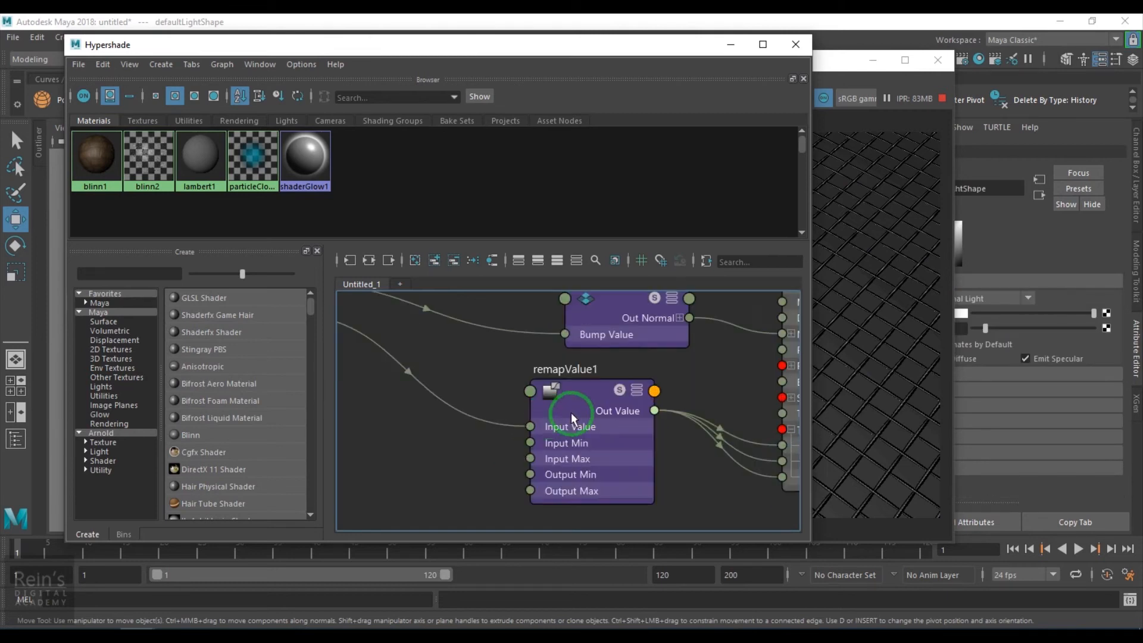
pyautogui.moveTo(573, 418); pyautogui.dragTo(573, 490)
pyautogui.scroll(-3, 573, 447)
pyautogui.scroll(3, 584, 439)
pyautogui.scroll(-3, 576, 403)
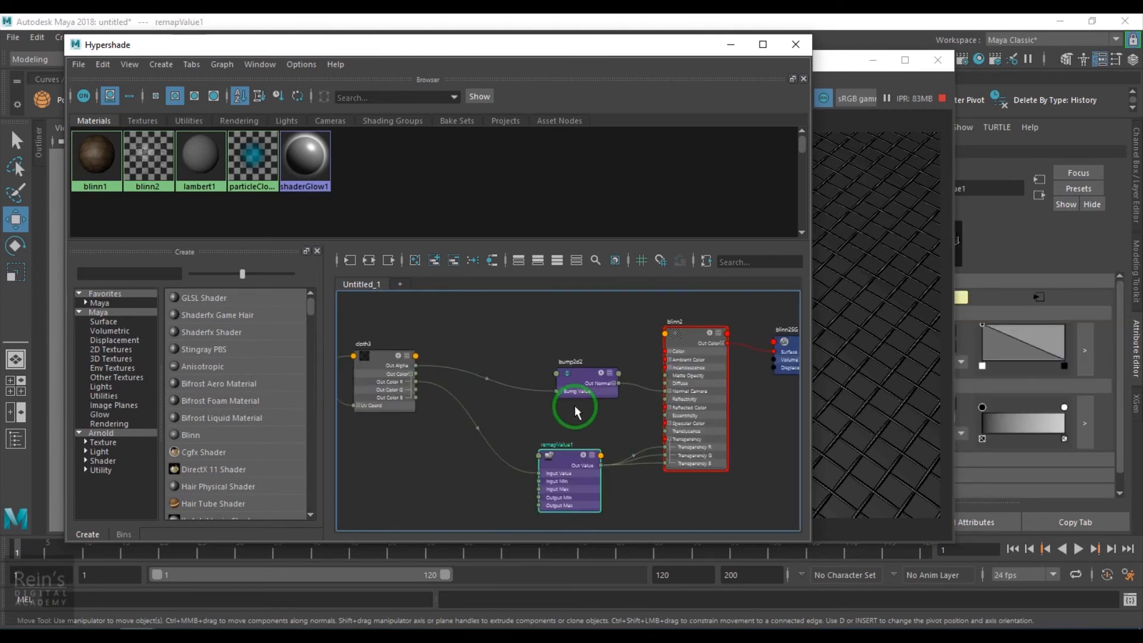
# - Create a second remapValue node in the graph and place it above bump2d2
pyautogui.moveTo(532, 337); pyautogui.dragTo(534, 335)
pyautogui.write('remap')
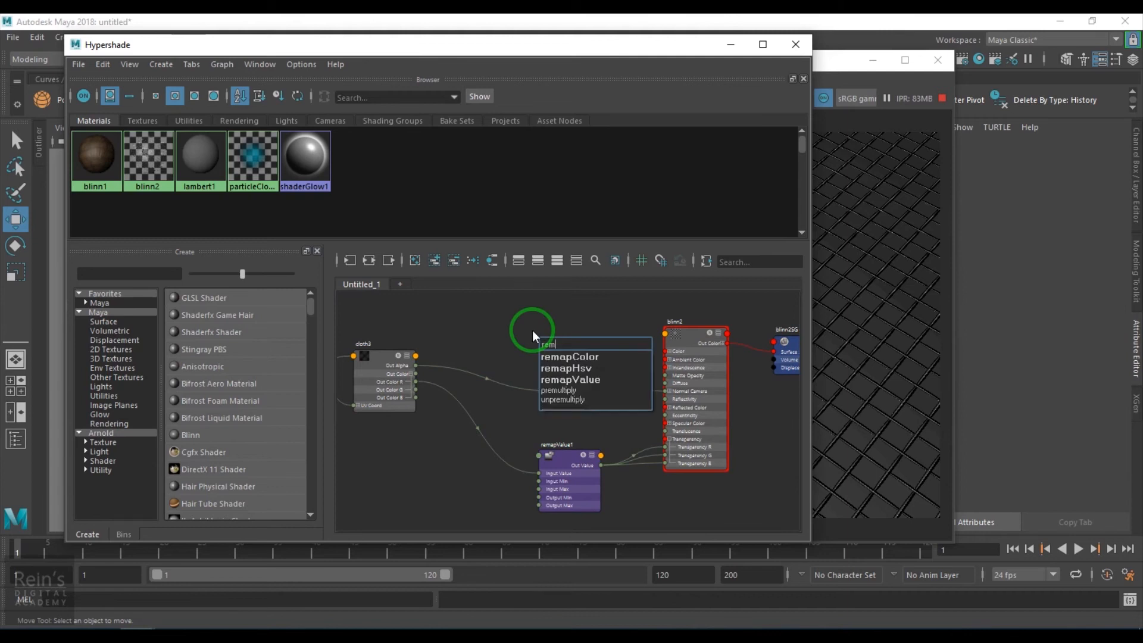
pyautogui.click(572, 379)
pyautogui.moveTo(572, 379); pyautogui.dragTo(568, 324)
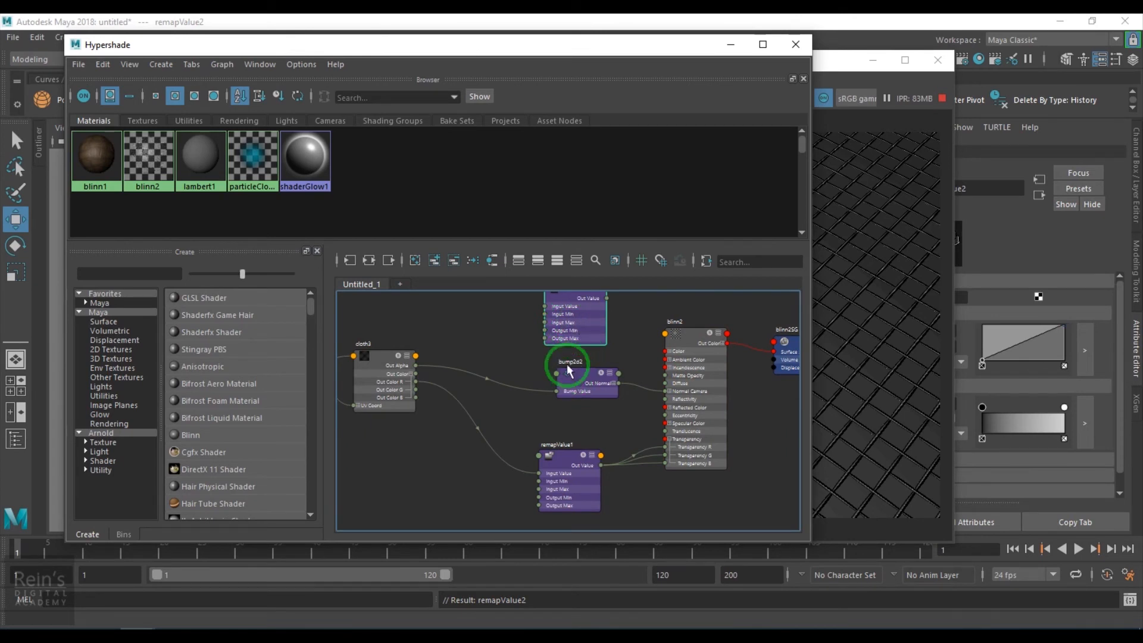
pyautogui.keyDown('alt'); pyautogui.moveTo(568, 370); pyautogui.dragTo(568, 453, button='middle'); pyautogui.keyUp('alt')
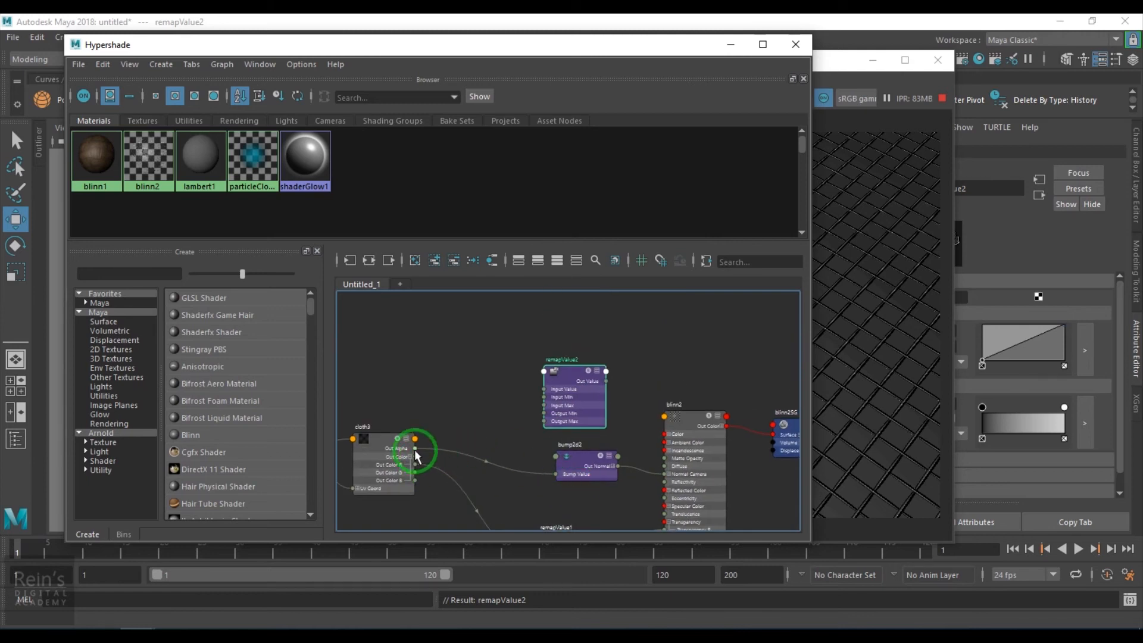
# - Connect cloth3's Out Color R to remapValue2's Input Value
pyautogui.moveTo(446, 459); pyautogui.dragTo(548, 388)
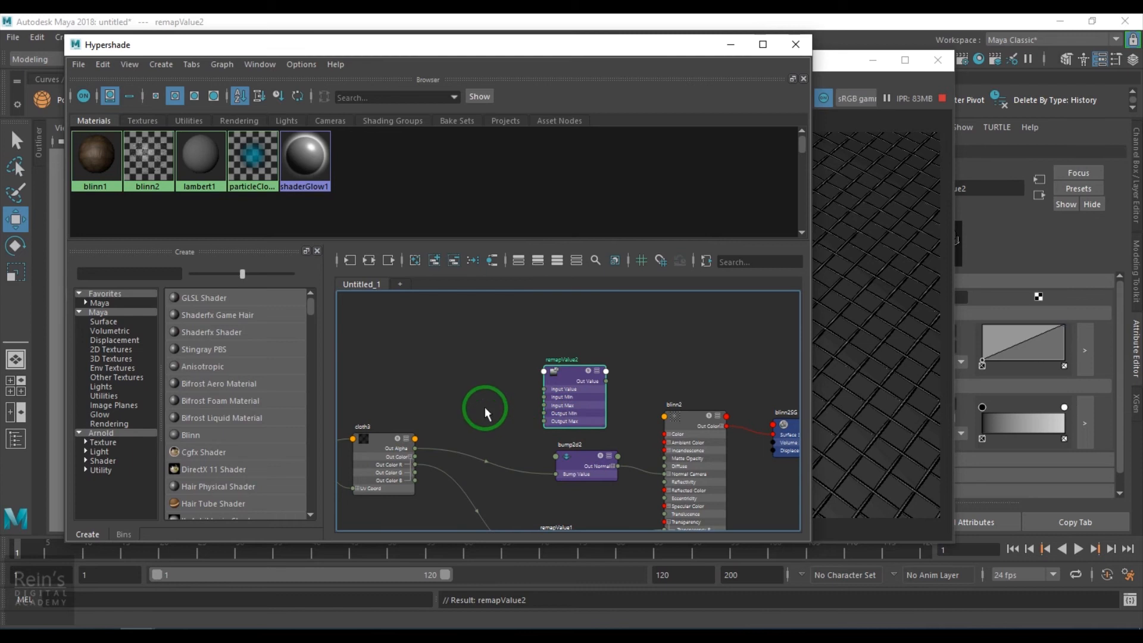
pyautogui.click(517, 423)
pyautogui.moveTo(414, 464); pyautogui.dragTo(543, 387)
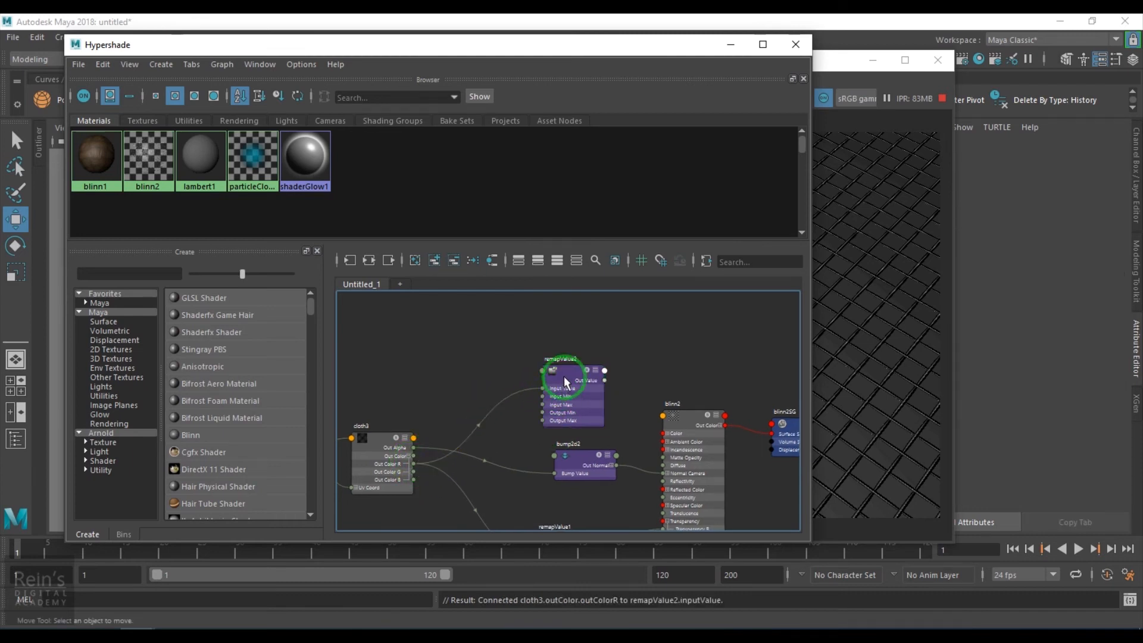
# - Move remapValue2 between bump2d2 and remapValue1, beside blinn2's inputs
pyautogui.click(565, 378)
pyautogui.keyDown('alt'); pyautogui.moveTo(562, 406); pyautogui.dragTo(442, 395, button='middle'); pyautogui.keyUp('alt')
pyautogui.moveTo(435, 390); pyautogui.dragTo(406, 481)
pyautogui.keyDown('alt'); pyautogui.moveTo(461, 512); pyautogui.dragTo(522, 362, button='middle'); pyautogui.keyUp('alt')
pyautogui.keyDown('alt'); pyautogui.moveTo(554, 426); pyautogui.dragTo(520, 470, button='middle'); pyautogui.keyUp('alt')
pyautogui.scroll(1, 541, 475)
pyautogui.moveTo(477, 384); pyautogui.dragTo(484, 422)
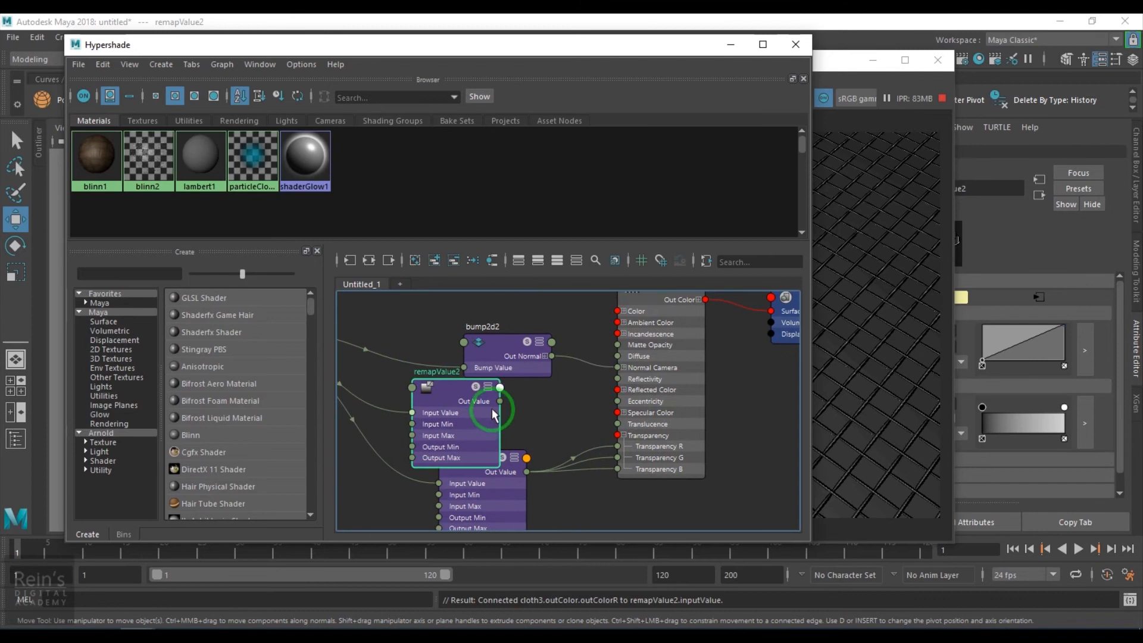
# - Expand blinn2's Specular Color, connect remapValue2's Out Value to Specular Color R, G and B, and minimize the Hypershade
pyautogui.click(624, 412)
pyautogui.moveTo(500, 401); pyautogui.dragTo(619, 424)
pyautogui.moveTo(499, 402); pyautogui.dragTo(618, 436)
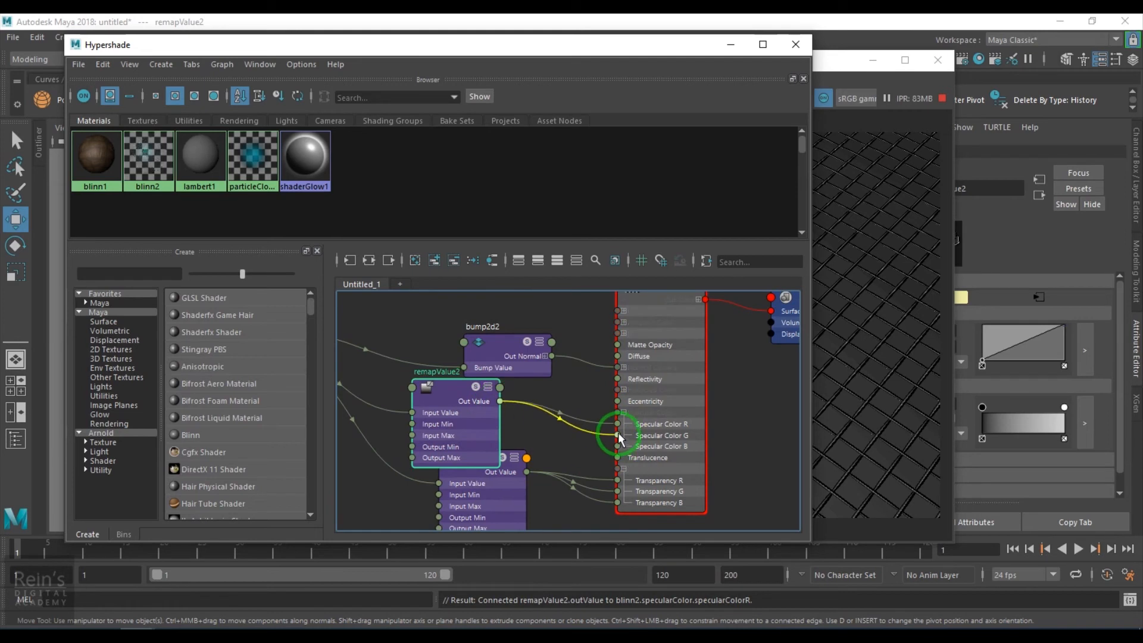
pyautogui.moveTo(500, 401); pyautogui.dragTo(618, 446)
pyautogui.click(731, 42)
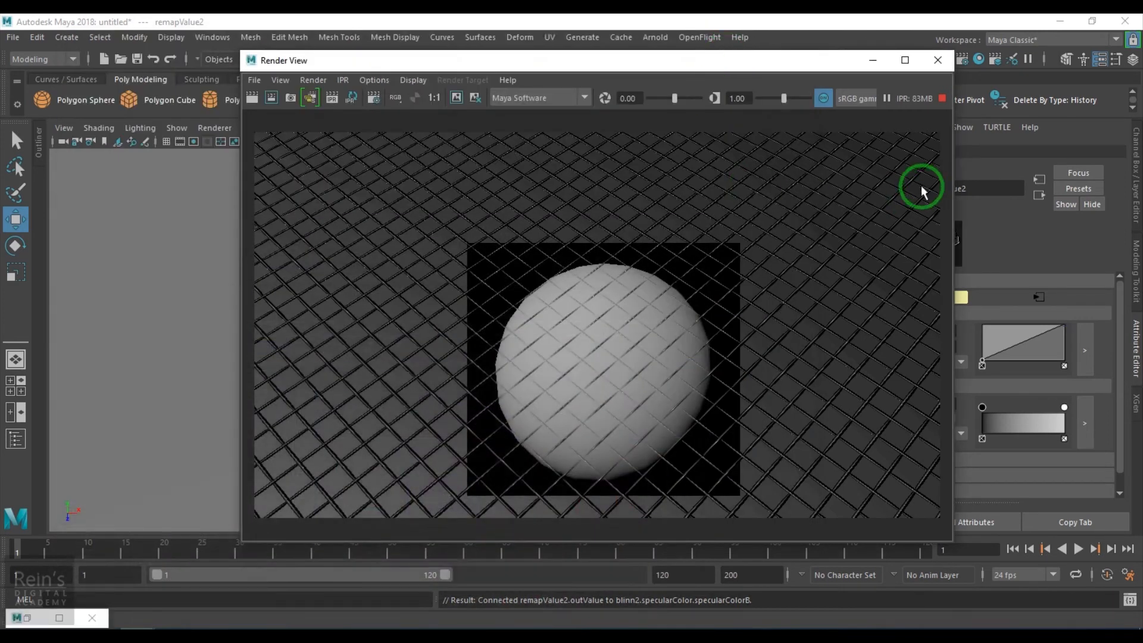
# - Rerun the IPR render, mark a tuning region around the sphere, and examine the net closely
pyautogui.scroll(-2, 432, 280)
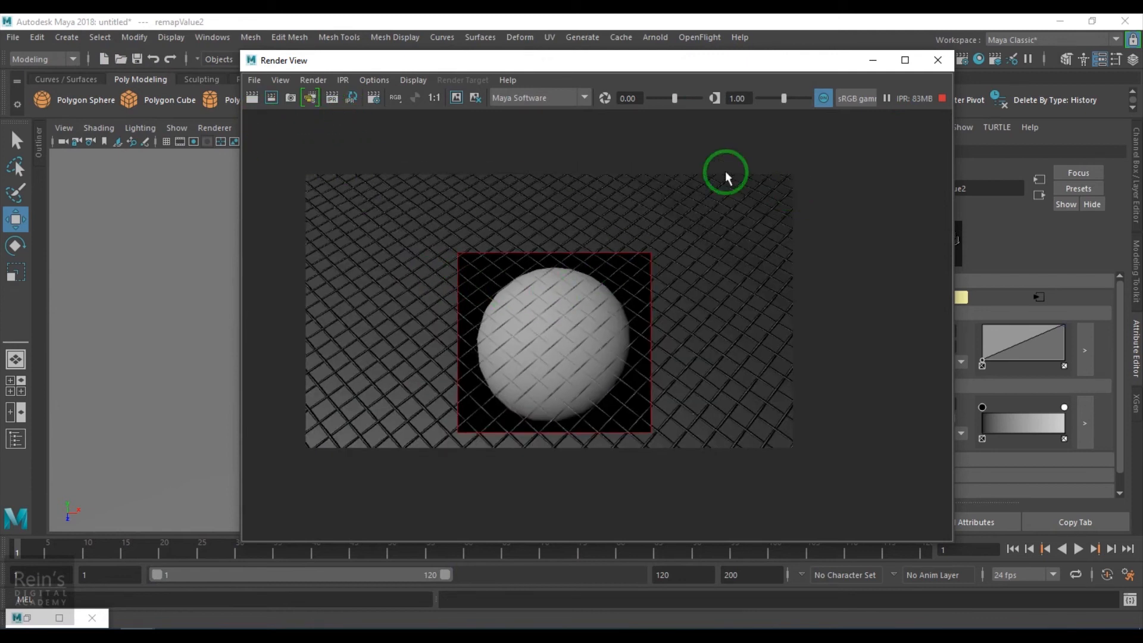
pyautogui.click(333, 99)
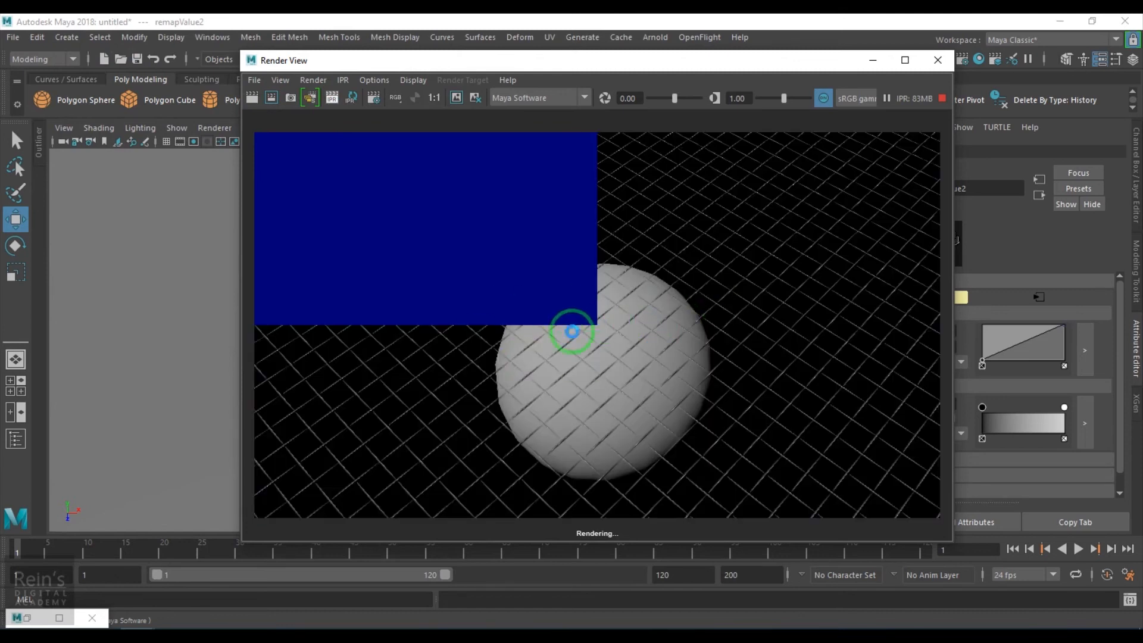
pyautogui.scroll(-5, 678, 351)
pyautogui.moveTo(548, 286); pyautogui.dragTo(715, 435)
pyautogui.scroll(5, 627, 357)
pyautogui.scroll(2, 626, 357)
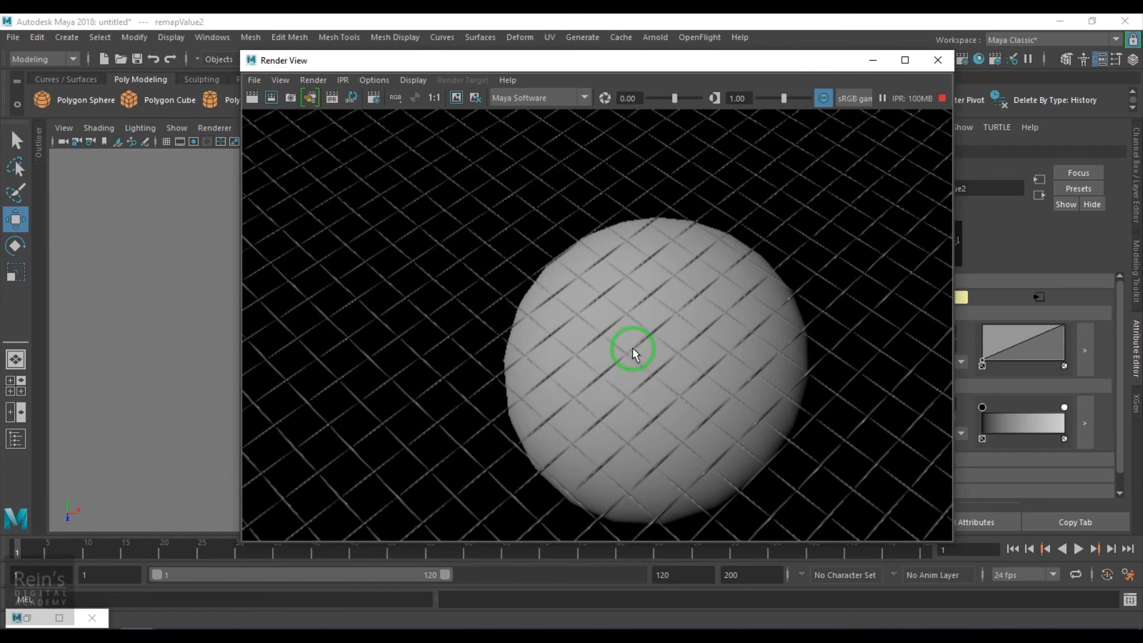
# - Select cloth3 in the Hypershade graph, set its U Width and V Width to 0.5, and examine the thicker weave in the render
pyautogui.click(27, 617)
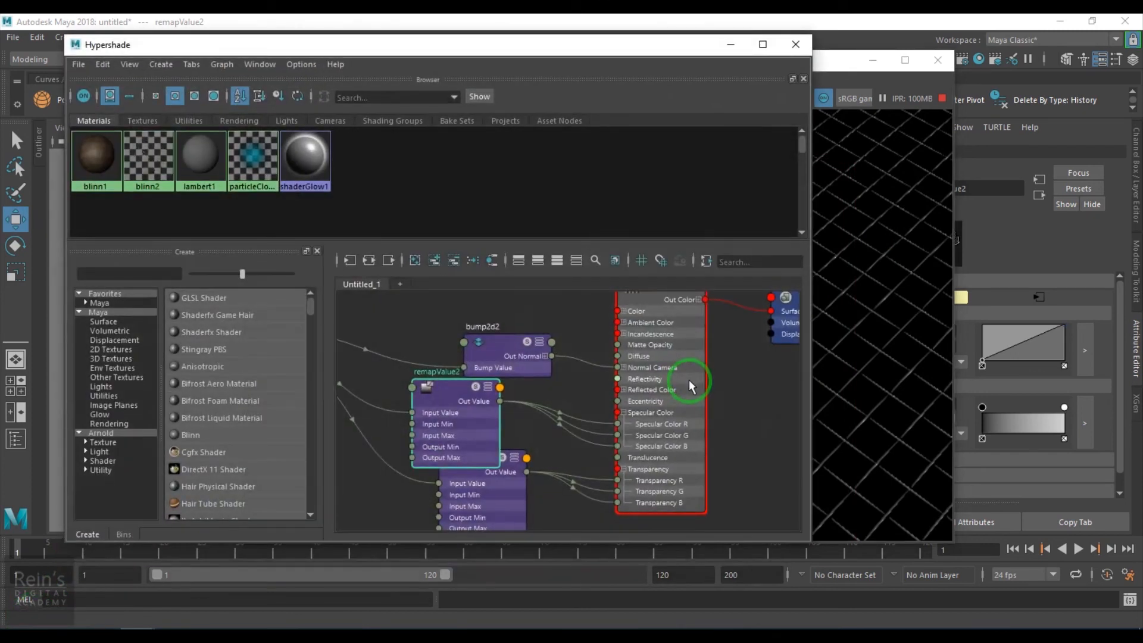
pyautogui.keyDown('alt'); pyautogui.moveTo(577, 424); pyautogui.dragTo(768, 428, button='middle'); pyautogui.keyUp('alt')
pyautogui.scroll(5, 646, 407)
pyautogui.click(518, 334)
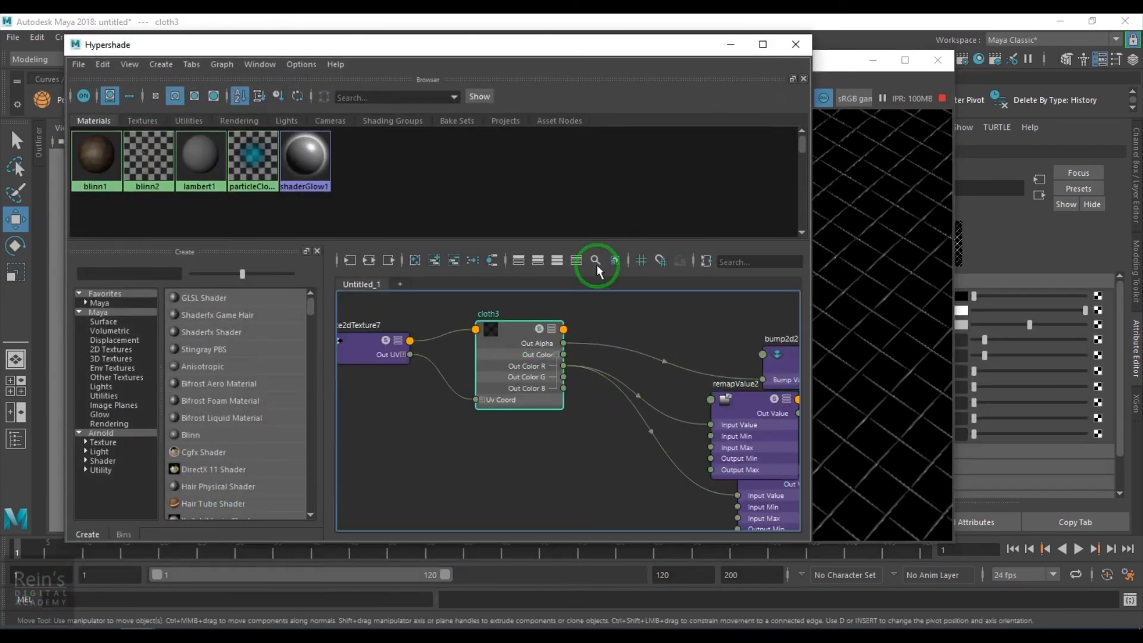
pyautogui.click(731, 52)
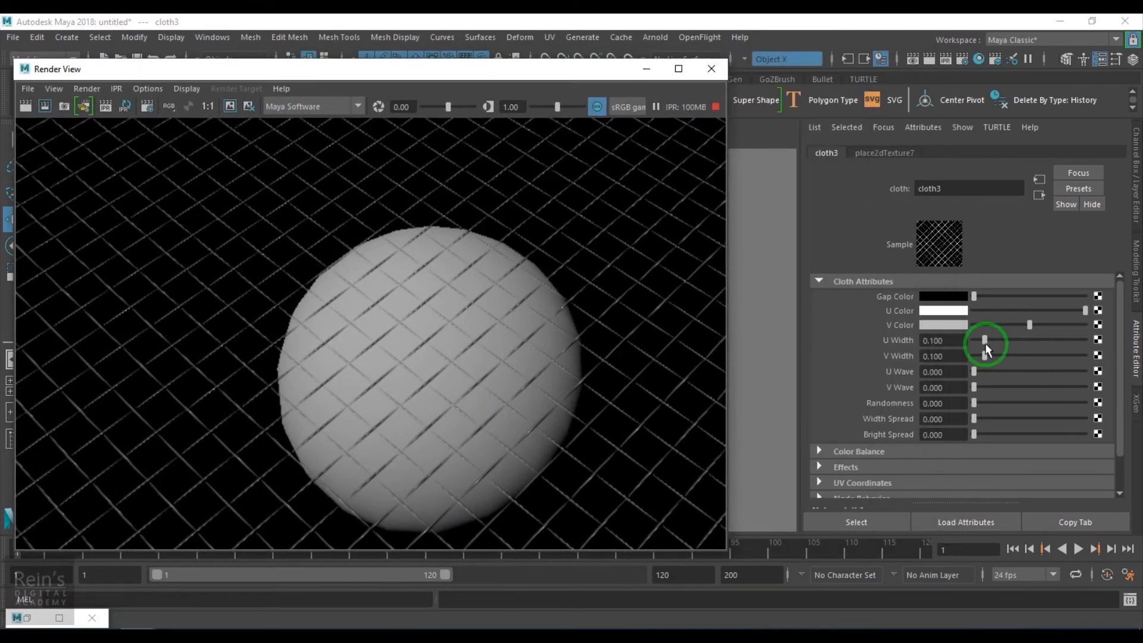
pyautogui.moveTo(959, 340); pyautogui.dragTo(812, 337)
pyautogui.write('0.5')
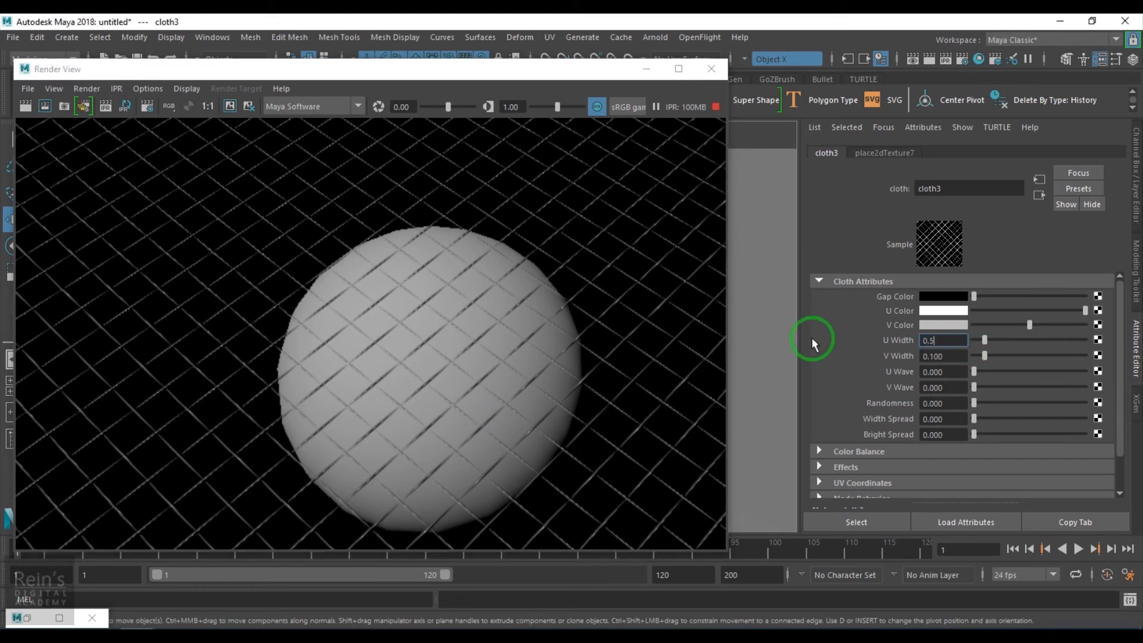
pyautogui.press('Return')
pyautogui.moveTo(956, 359); pyautogui.dragTo(830, 366)
pyautogui.write('0.5')
pyautogui.press('Return')
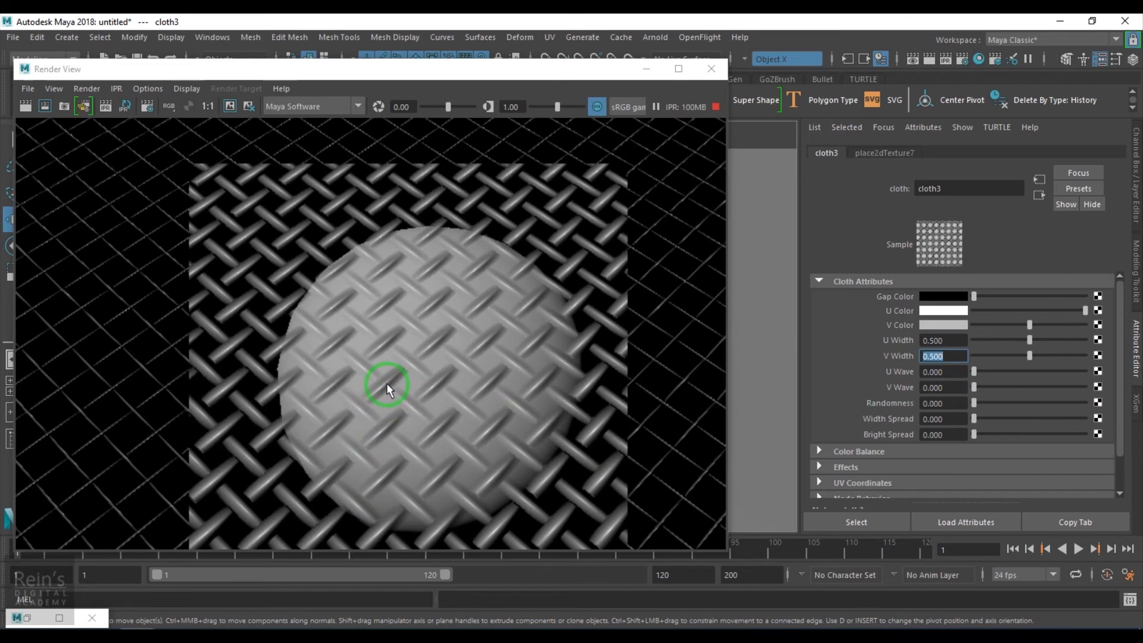
pyautogui.scroll(5, 387, 383)
pyautogui.scroll(-4, 387, 383)
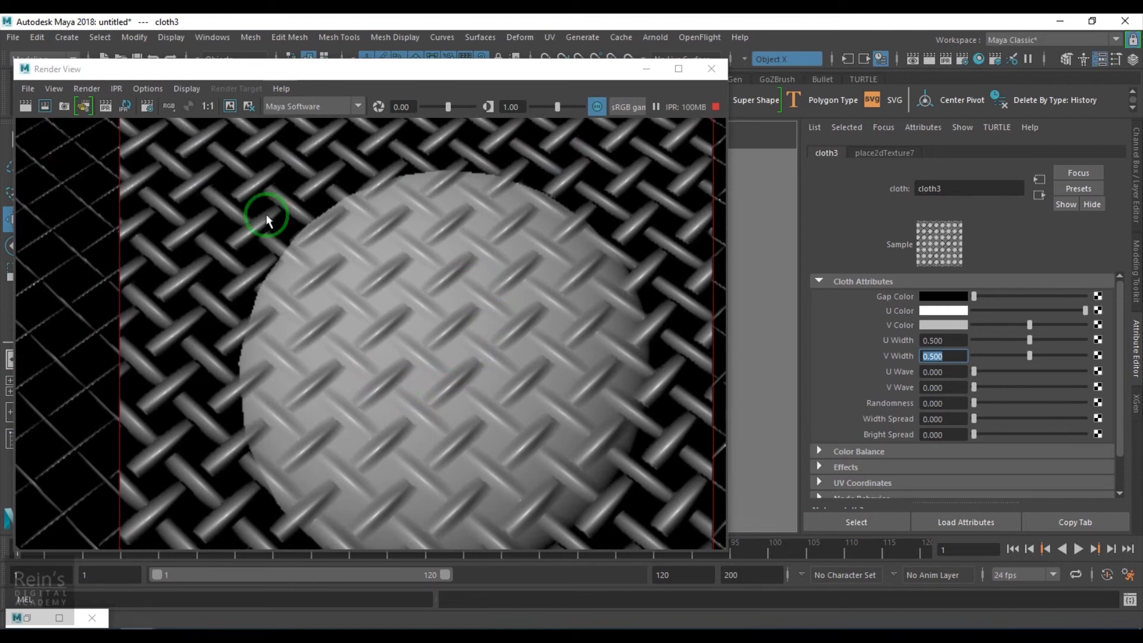
# - Display the render's alpha channel, set cloth3's V Color to white with Gap Color kept black, and restore the Hypershade
pyautogui.click(196, 108)
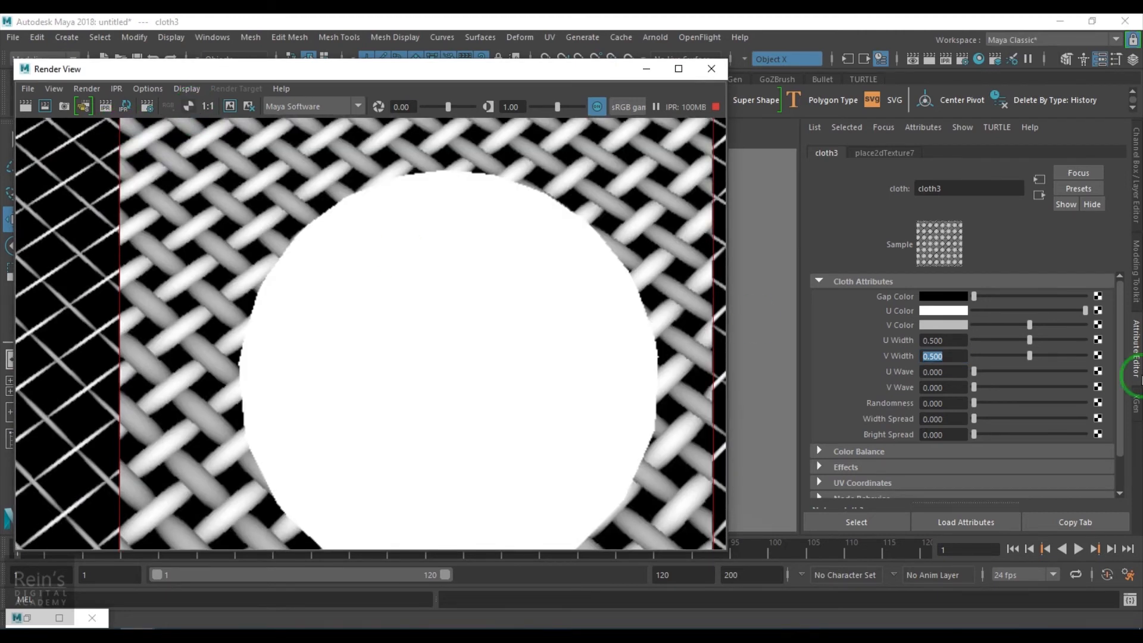
pyautogui.moveTo(1035, 323); pyautogui.dragTo(1078, 339)
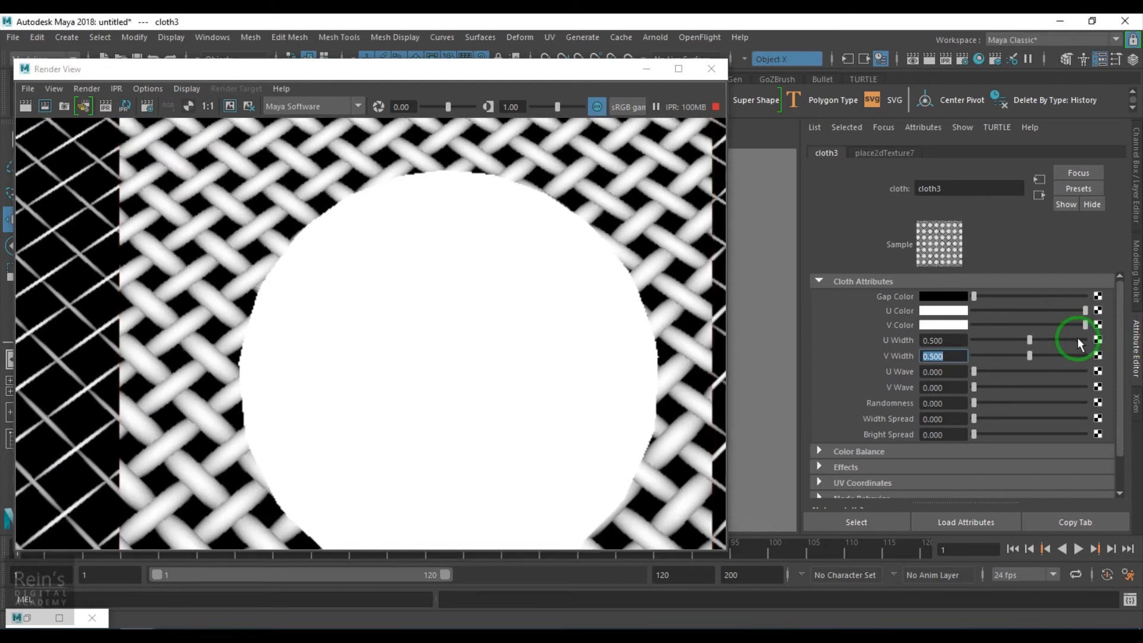
pyautogui.moveTo(973, 298); pyautogui.dragTo(893, 310)
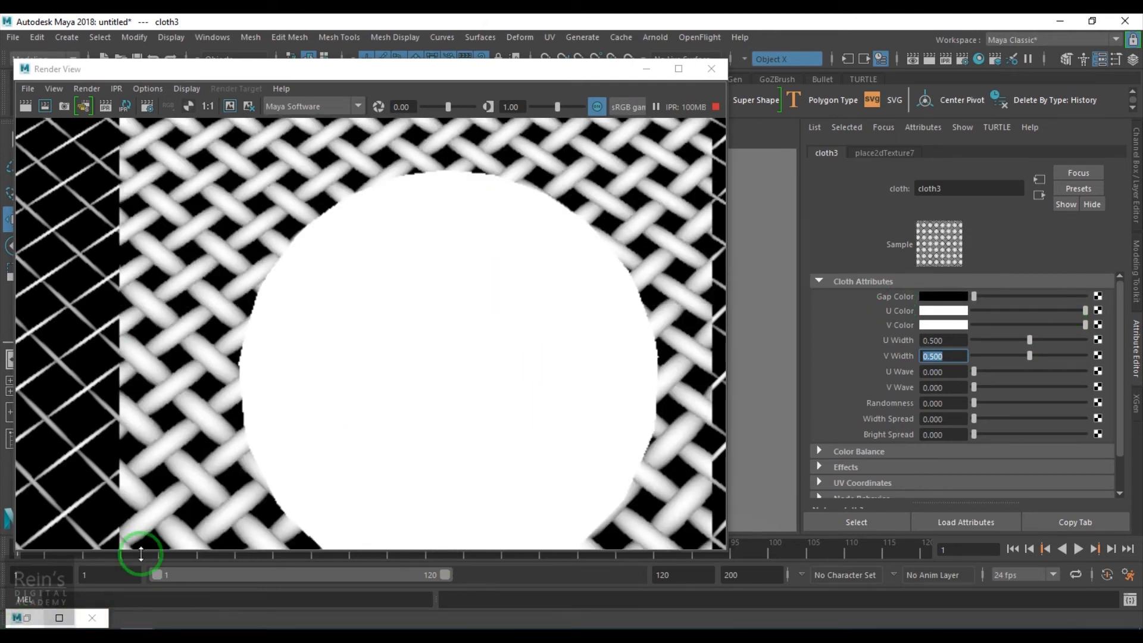
pyautogui.click(27, 617)
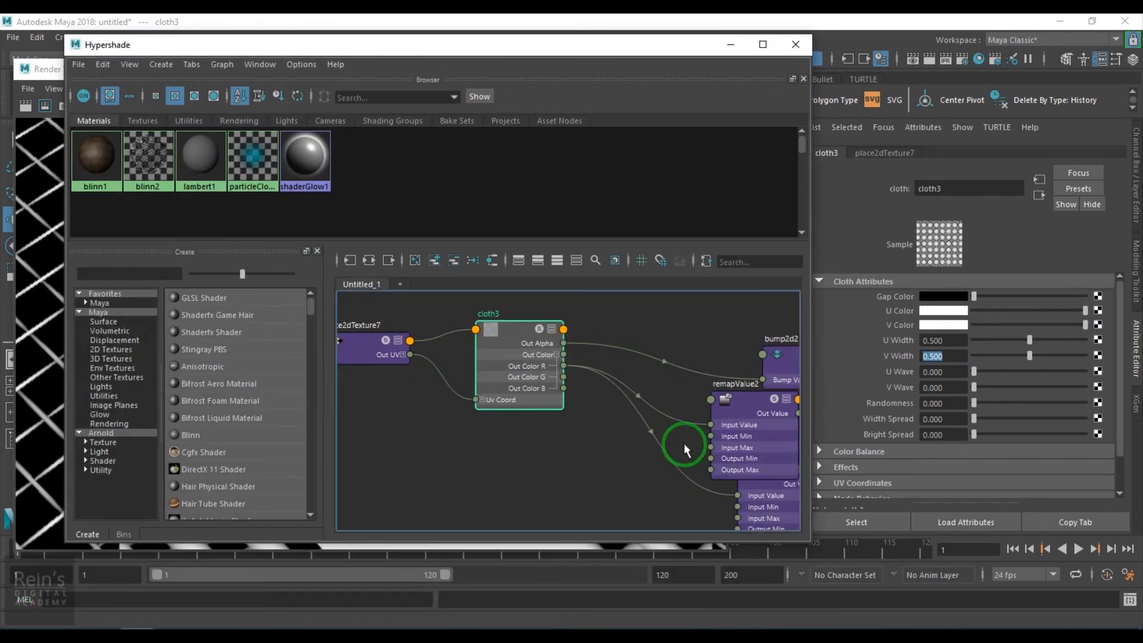
# - Select the remapValue1 node that feeds blinn2's transparency in the Hypershade graph, and minimize the Hypershade
pyautogui.keyDown('alt'); pyautogui.moveTo(683, 443); pyautogui.dragTo(351, 409, button='middle'); pyautogui.keyUp('alt')
pyautogui.scroll(-2, 563, 412)
pyautogui.keyDown('alt'); pyautogui.moveTo(595, 408); pyautogui.dragTo(588, 368, button='middle'); pyautogui.keyUp('alt')
pyautogui.scroll(4, 590, 396)
pyautogui.scroll(-1, 632, 438)
pyautogui.moveTo(632, 469); pyautogui.dragTo(625, 516)
pyautogui.scroll(-1, 665, 476)
pyautogui.keyDown('alt'); pyautogui.moveTo(587, 469); pyautogui.dragTo(519, 467, button='middle'); pyautogui.keyUp('alt')
pyautogui.scroll(2, 518, 466)
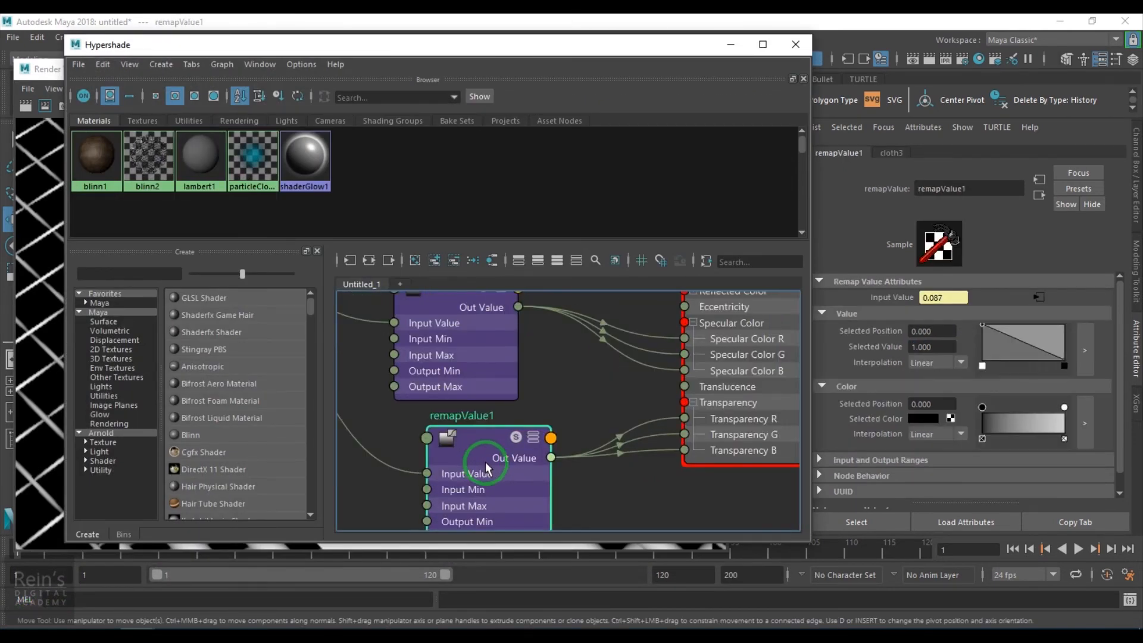
pyautogui.click(731, 44)
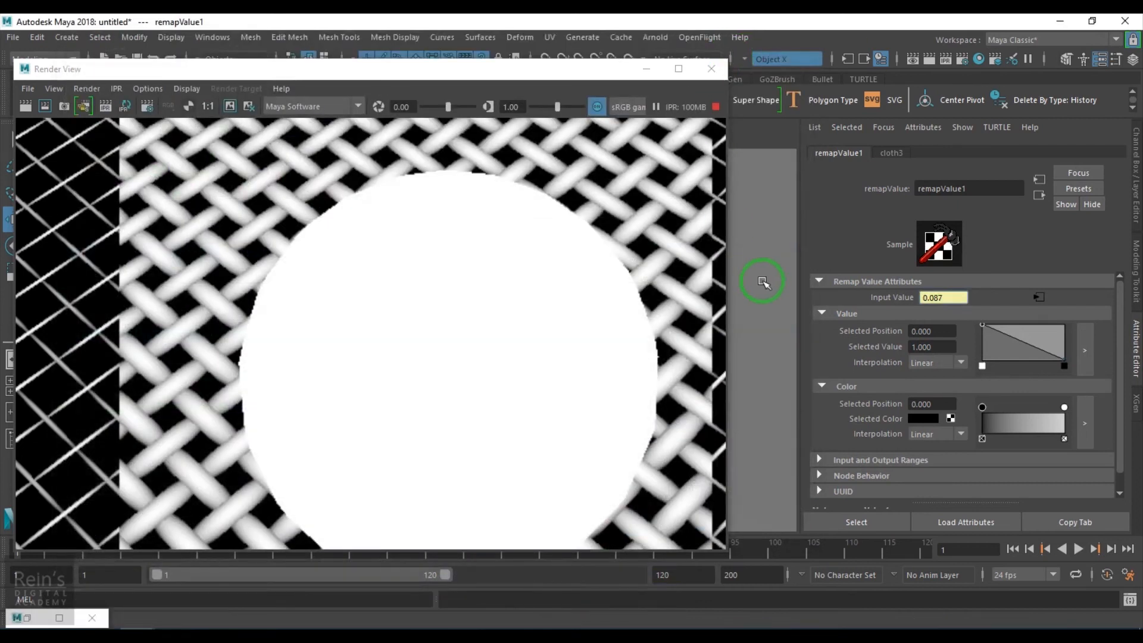
# - Reshape remapValue1's Value curve, placing a point at position 0.191 with value 1.000 and a low point near the far end
pyautogui.moveTo(1014, 345)
pyautogui.mouseDown()
pyautogui.moveTo(1008, 324)
pyautogui.moveTo(1034, 355)
pyautogui.mouseUp()
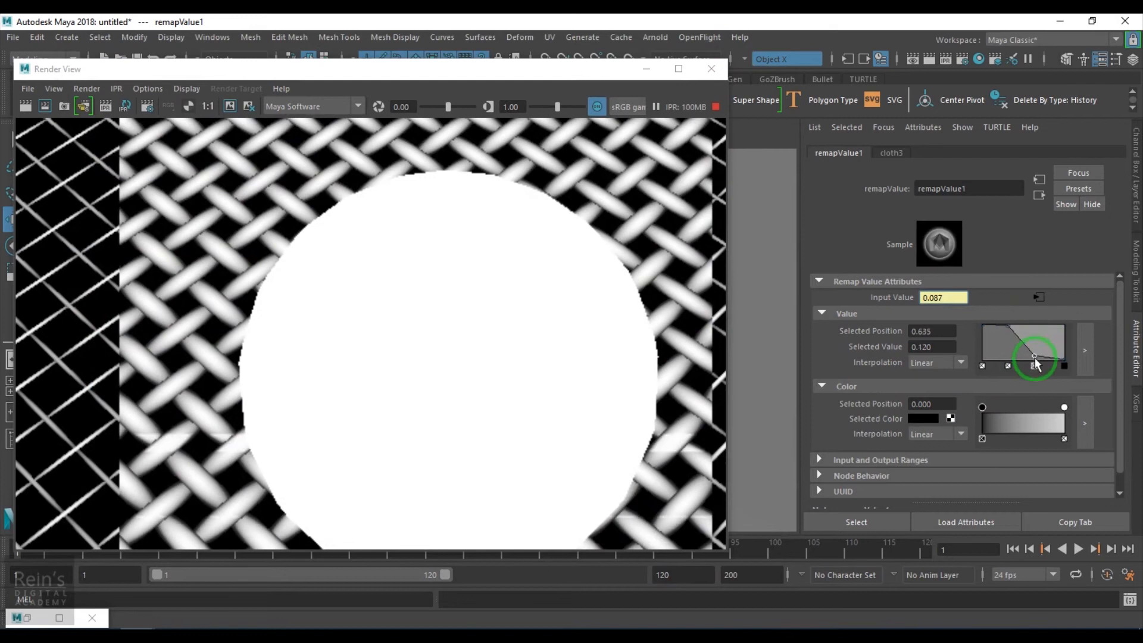
pyautogui.moveTo(1008, 325); pyautogui.dragTo(1027, 325)
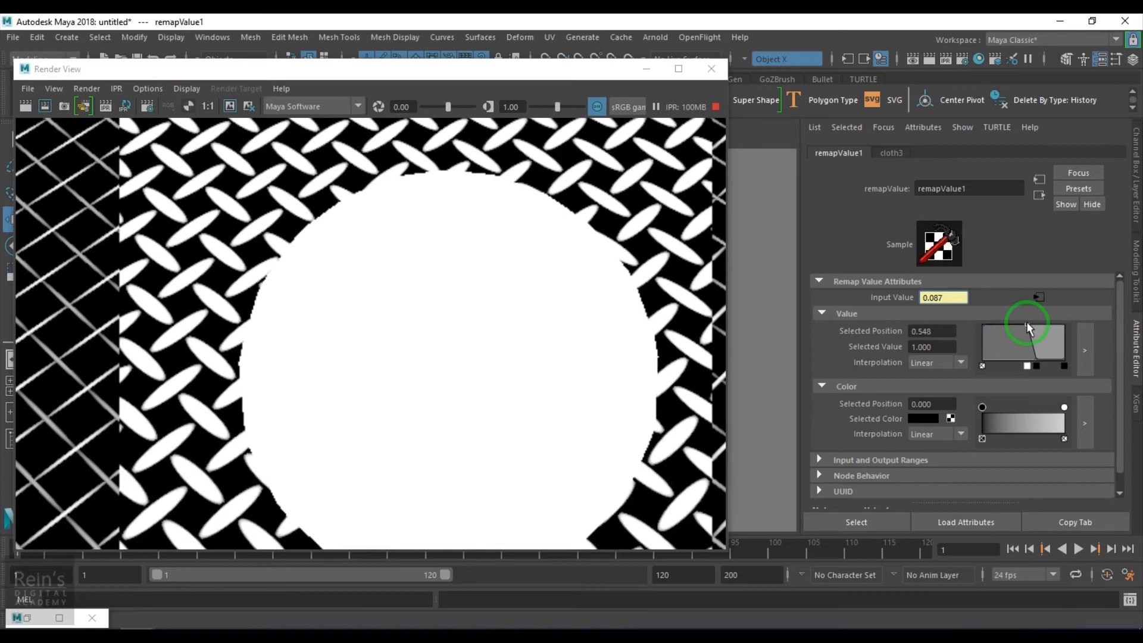
pyautogui.moveTo(1027, 325); pyautogui.dragTo(1055, 361)
pyautogui.click(1019, 325)
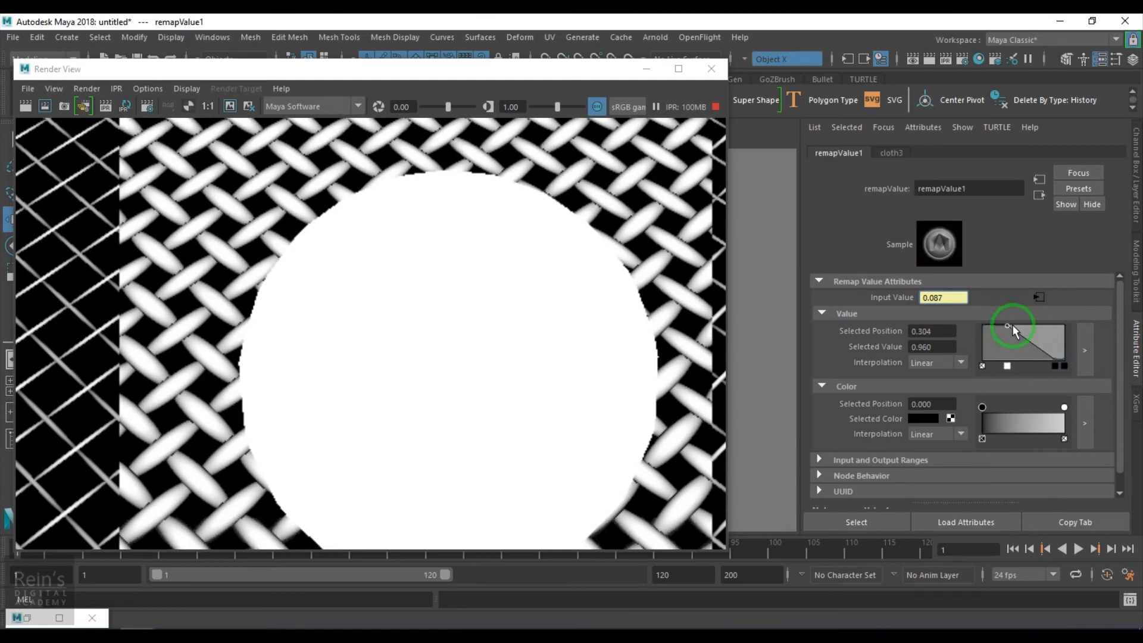
pyautogui.moveTo(1012, 324); pyautogui.dragTo(998, 322)
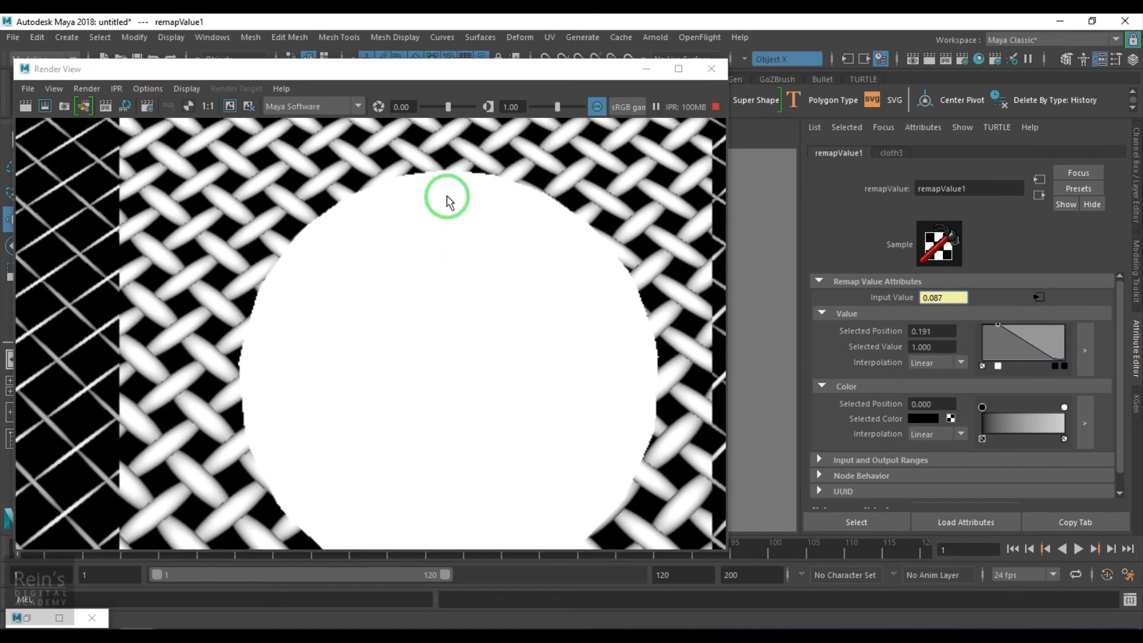
# - Return the render from the alpha channel to its color display and examine the weave around the sphere
pyautogui.click(172, 107)
pyautogui.click(388, 265)
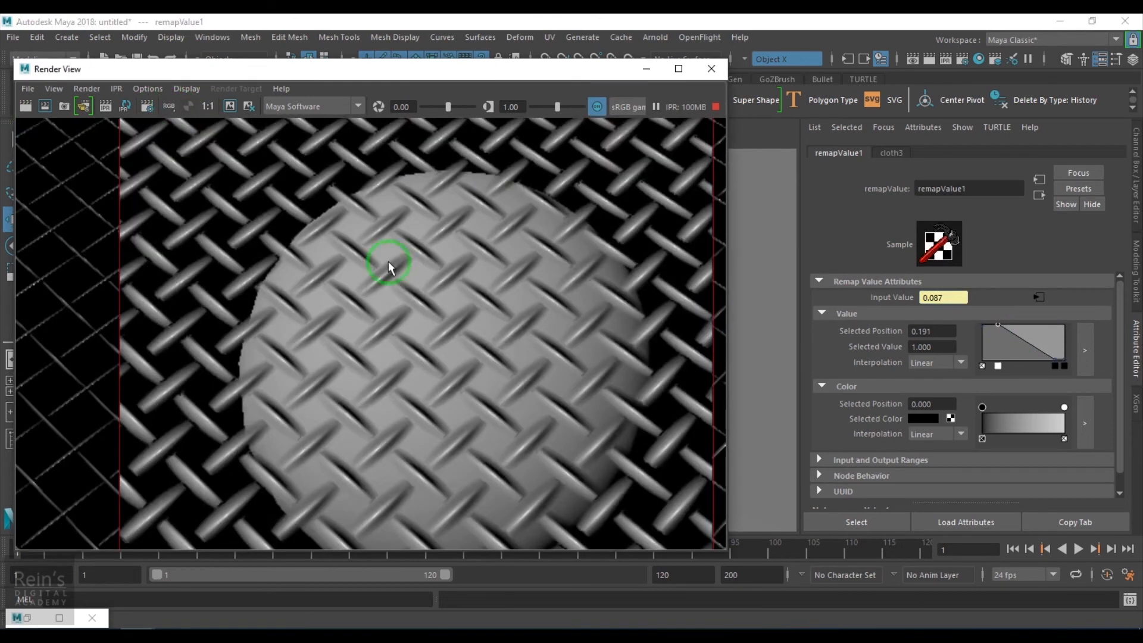
pyautogui.scroll(-2, 491, 326)
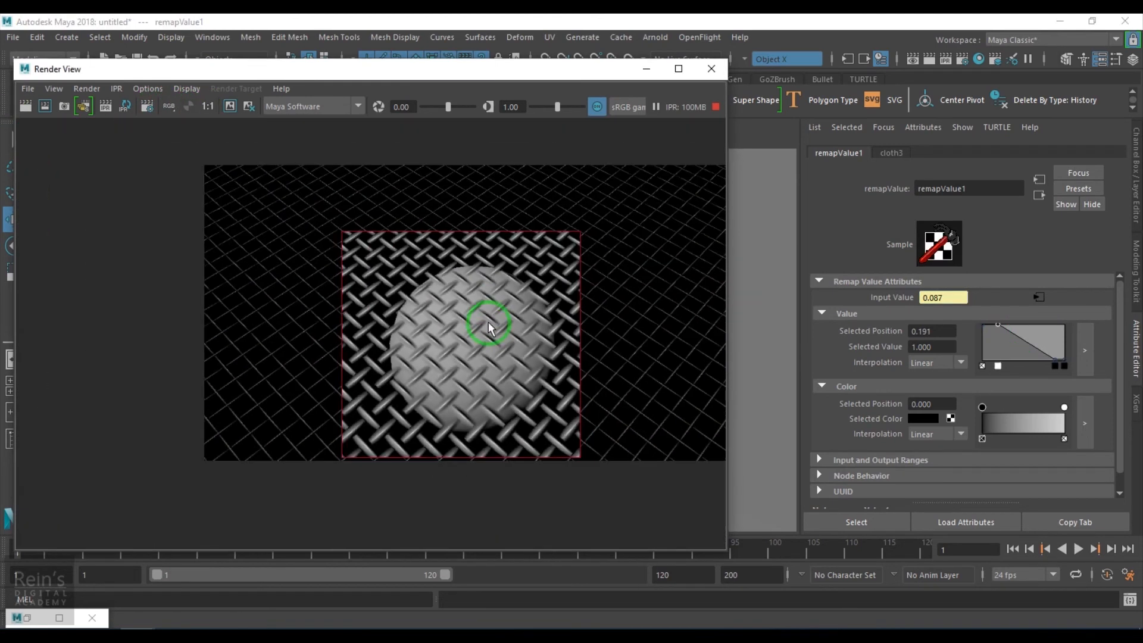
pyautogui.scroll(2, 488, 326)
# - Restore the Hypershade, select the cloth3 texture node in the graph, and minimize the Hypershade again
pyautogui.click(28, 620)
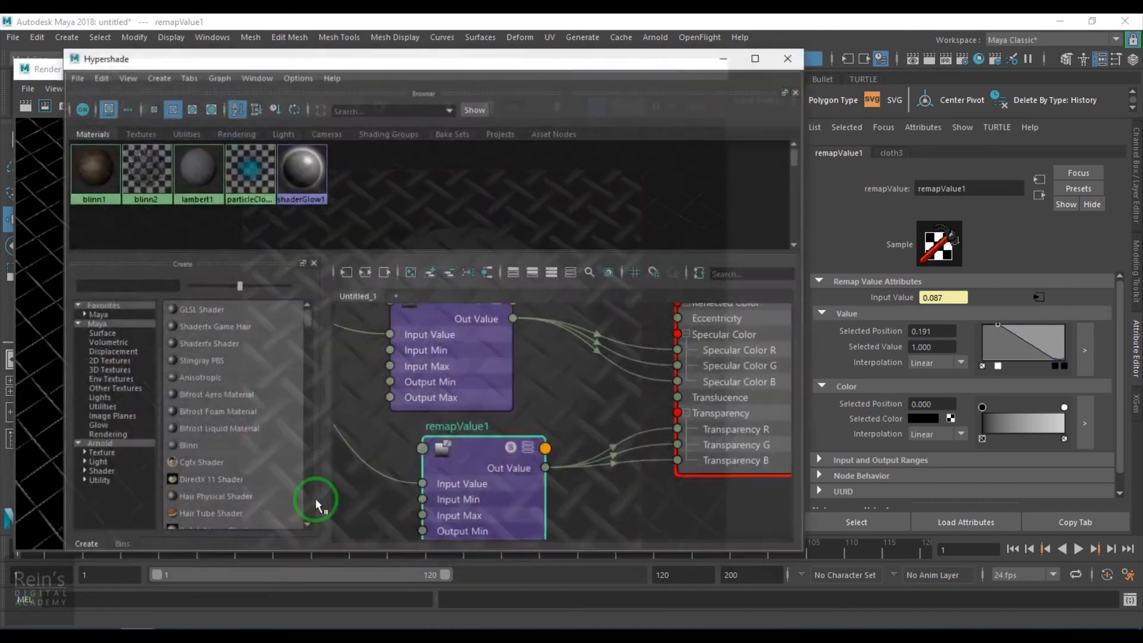
pyautogui.scroll(-3, 448, 418)
pyautogui.scroll(2, 388, 411)
pyautogui.keyDown('alt'); pyautogui.moveTo(385, 412); pyautogui.dragTo(576, 514, button='middle'); pyautogui.keyUp('alt')
pyautogui.scroll(3, 575, 508)
pyautogui.scroll(-2, 538, 435)
pyautogui.keyDown('alt'); pyautogui.moveTo(539, 436); pyautogui.dragTo(545, 450, button='middle'); pyautogui.keyUp('alt')
pyautogui.click(505, 391)
pyautogui.click(731, 44)
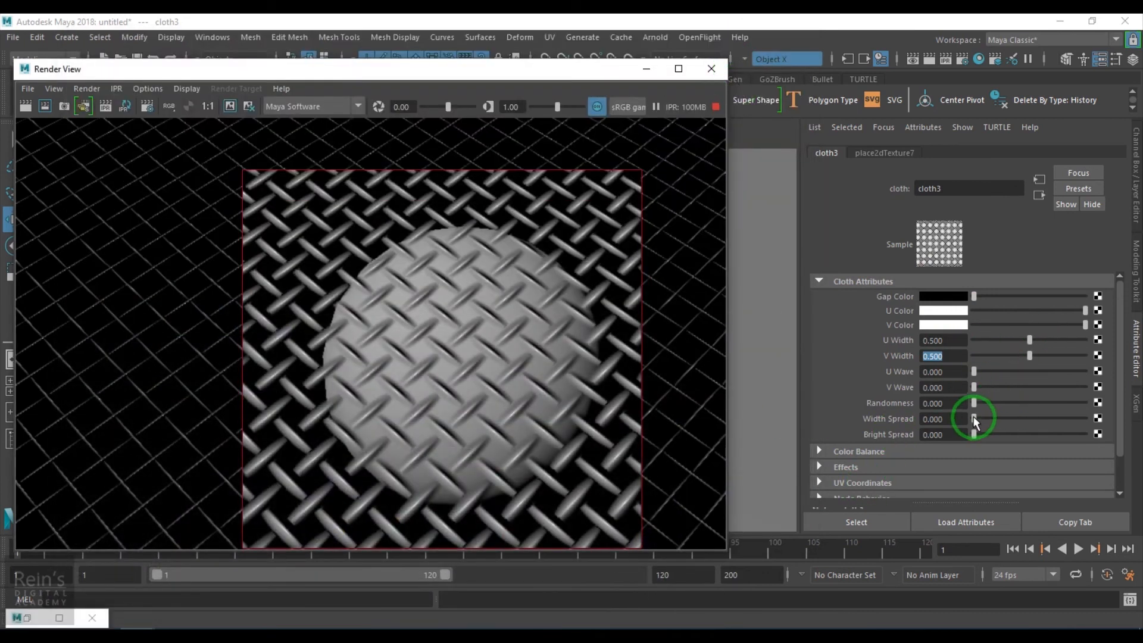
# - Try cloth3's Width Spread at 0.831 and 0.091, and reset it to 0
pyautogui.moveTo(974, 420); pyautogui.dragTo(1065, 426)
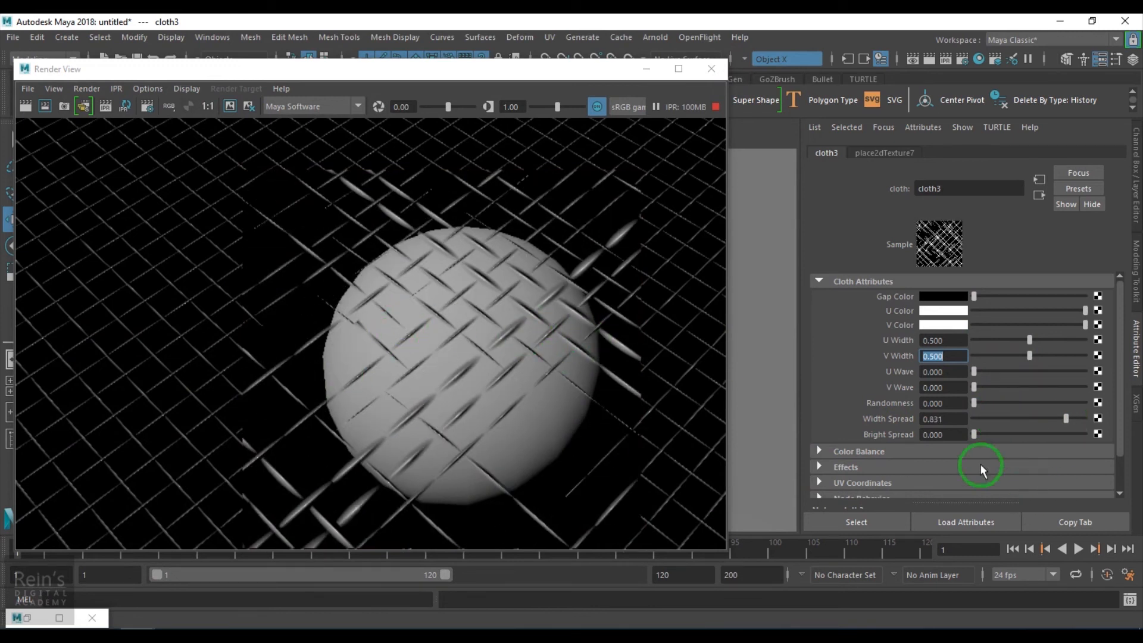
pyautogui.moveTo(1049, 426); pyautogui.dragTo(983, 422)
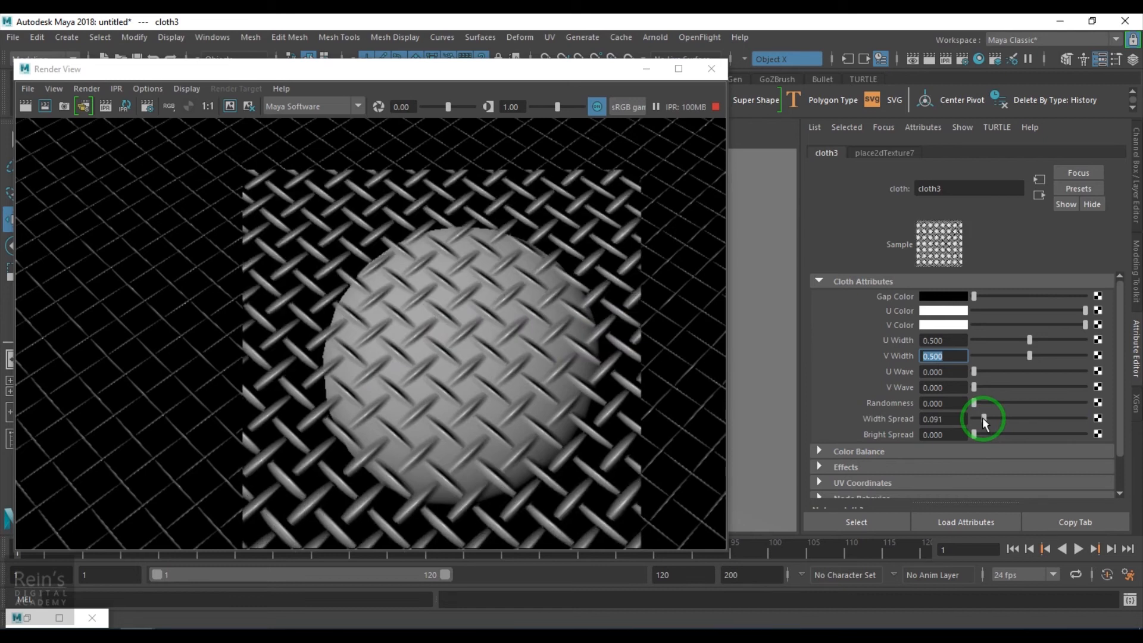
pyautogui.moveTo(984, 421); pyautogui.dragTo(948, 421)
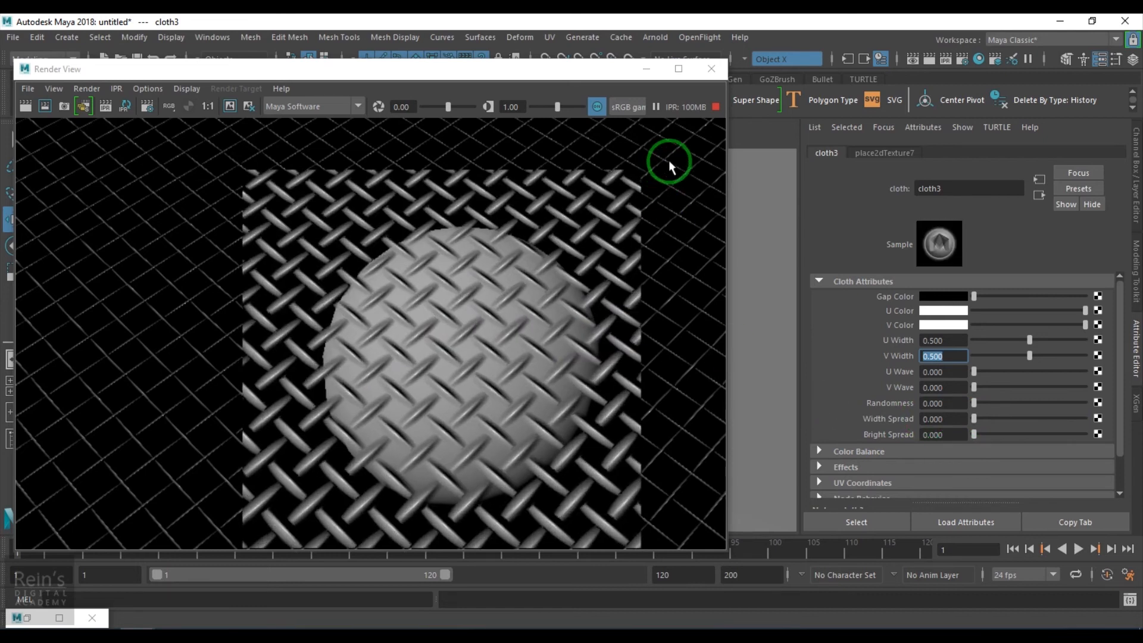
# - Stop the IPR render and map a Fractal texture to cloth3's Width Spread
pyautogui.scroll(-2, 490, 327)
pyautogui.scroll(1, 489, 327)
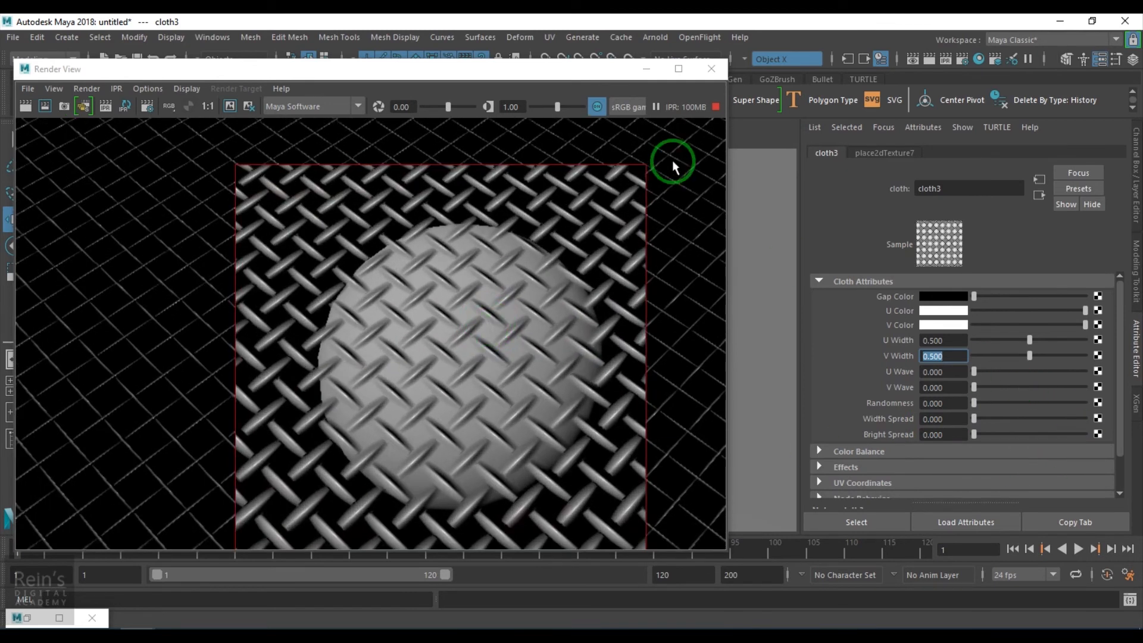
pyautogui.click(715, 106)
pyautogui.click(1098, 419)
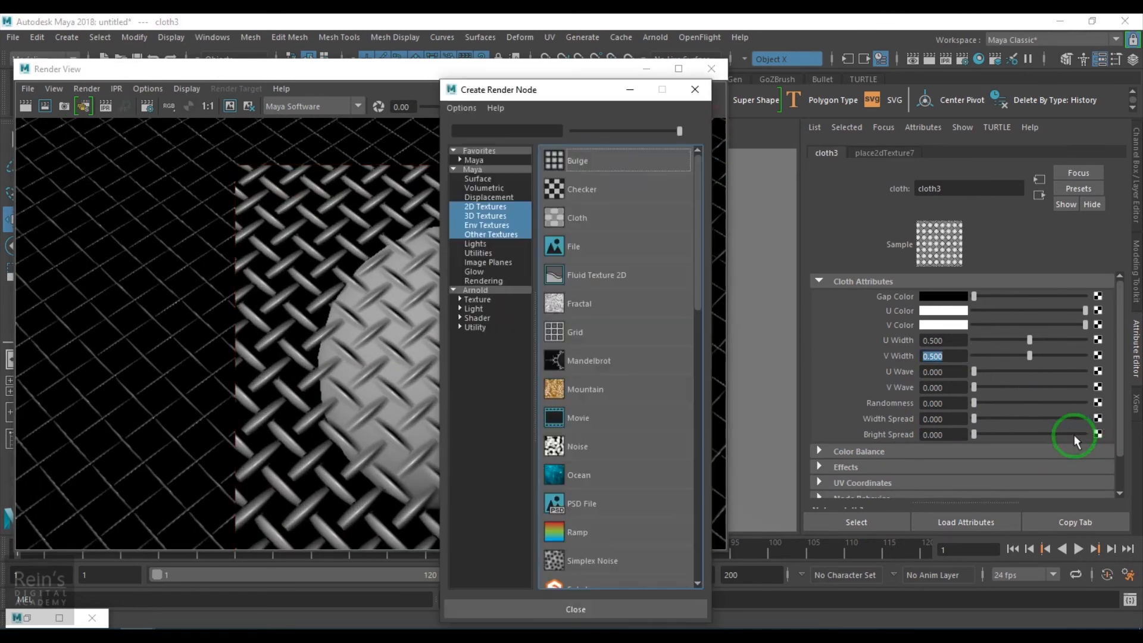
pyautogui.click(600, 305)
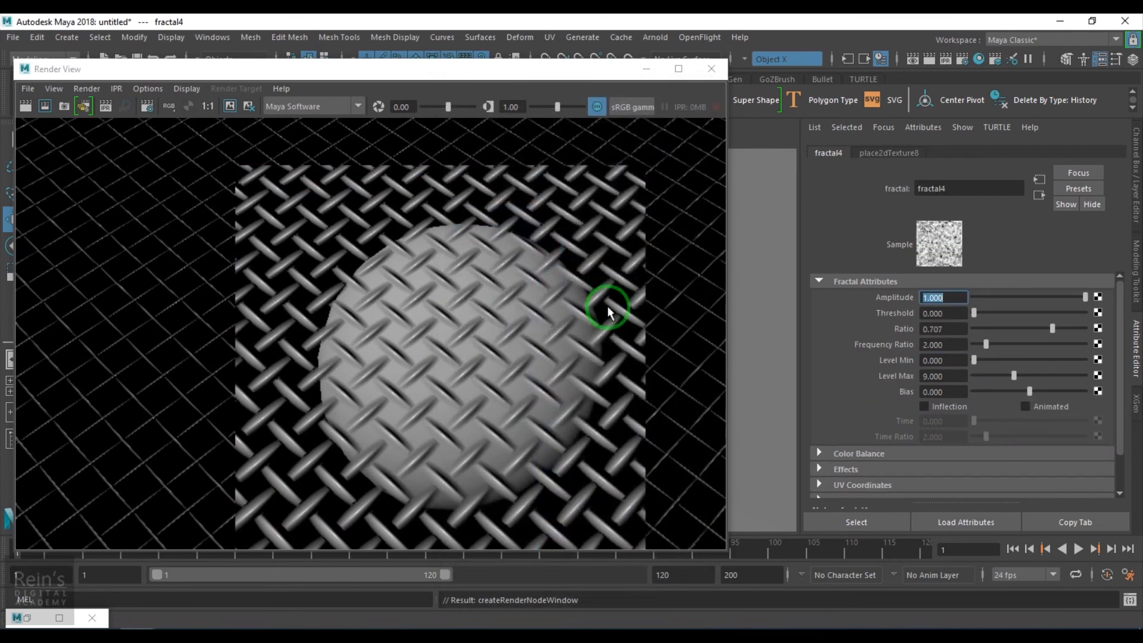
# - Rerun the IPR render with a tuning region around the sphere, and set fractal4's Amplitude to 0.974 and Ratio to 0.669
pyautogui.click(106, 106)
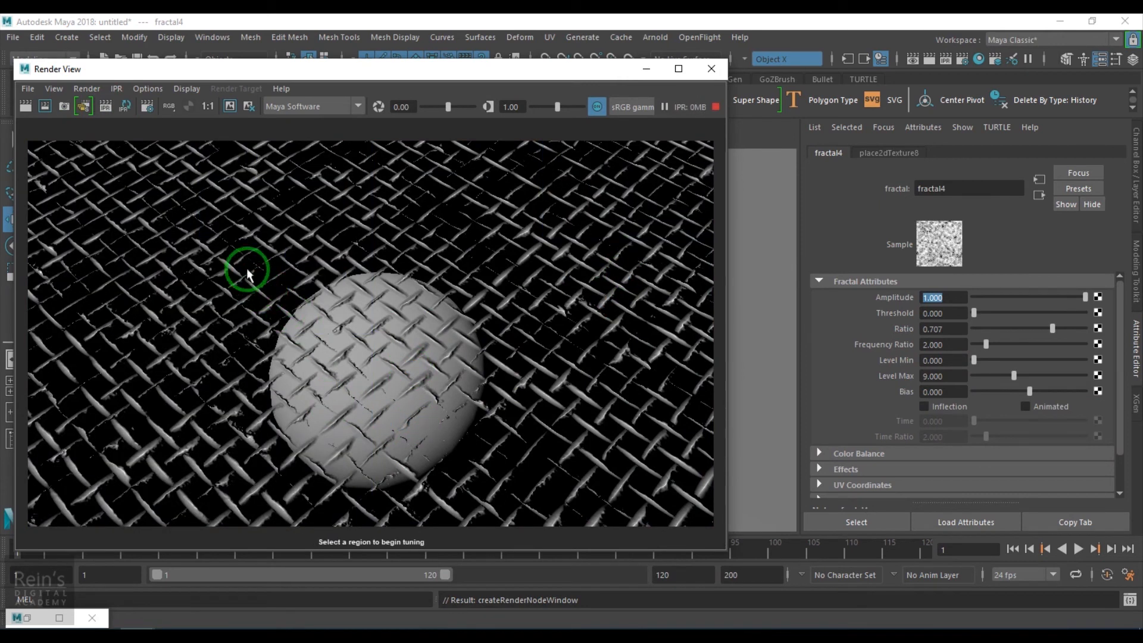
pyautogui.moveTo(231, 225); pyautogui.dragTo(507, 487)
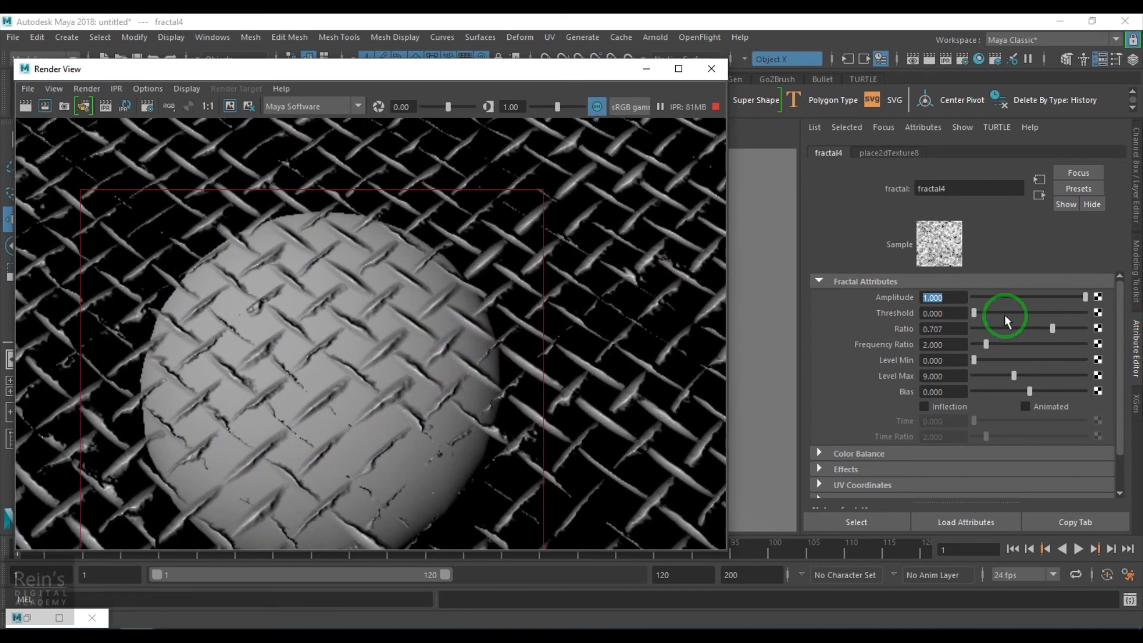
pyautogui.click(997, 297)
pyautogui.moveTo(982, 297); pyautogui.dragTo(1081, 303)
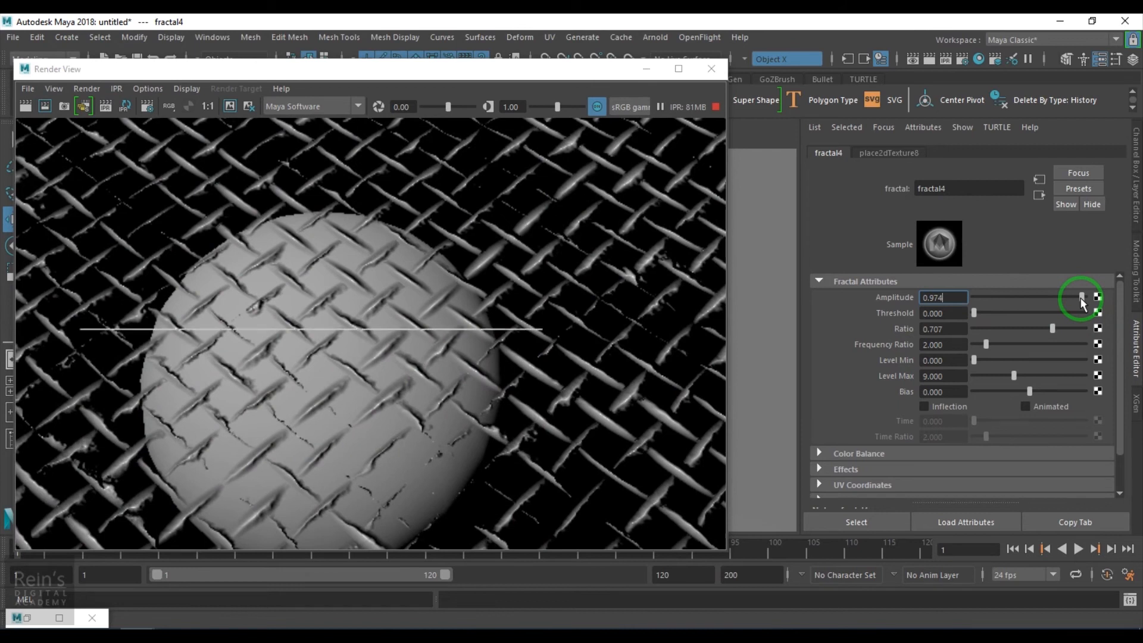
pyautogui.moveTo(973, 334); pyautogui.dragTo(1046, 328)
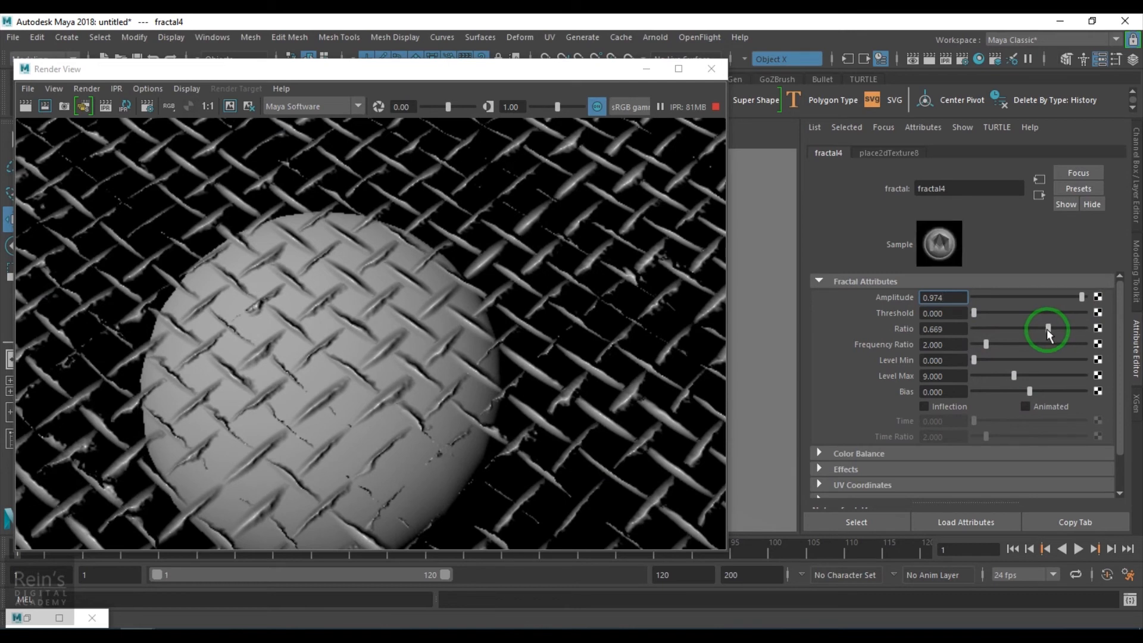
# - Expand fractal4's Color Balance and lower its Alpha Gain to 0.156 to soften the thread width variation
pyautogui.click(880, 454)
pyautogui.scroll(-3, 881, 455)
pyautogui.moveTo(975, 395)
pyautogui.mouseDown()
pyautogui.moveTo(1001, 390)
pyautogui.moveTo(974, 397)
pyautogui.mouseUp()
pyautogui.click(987, 384)
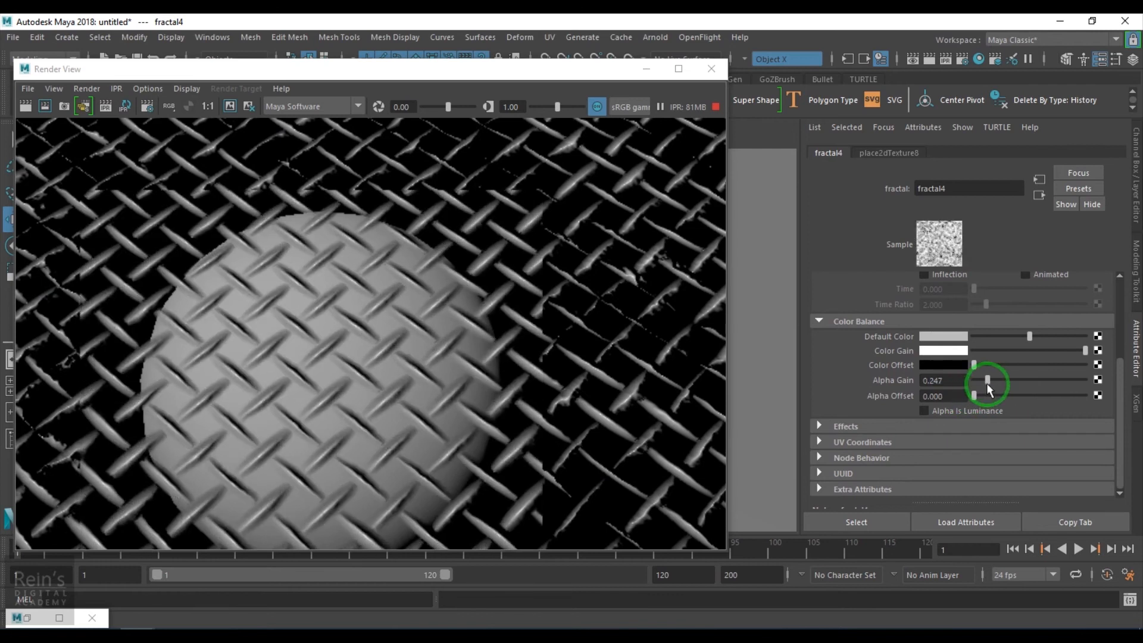
pyautogui.moveTo(991, 382); pyautogui.dragTo(977, 382)
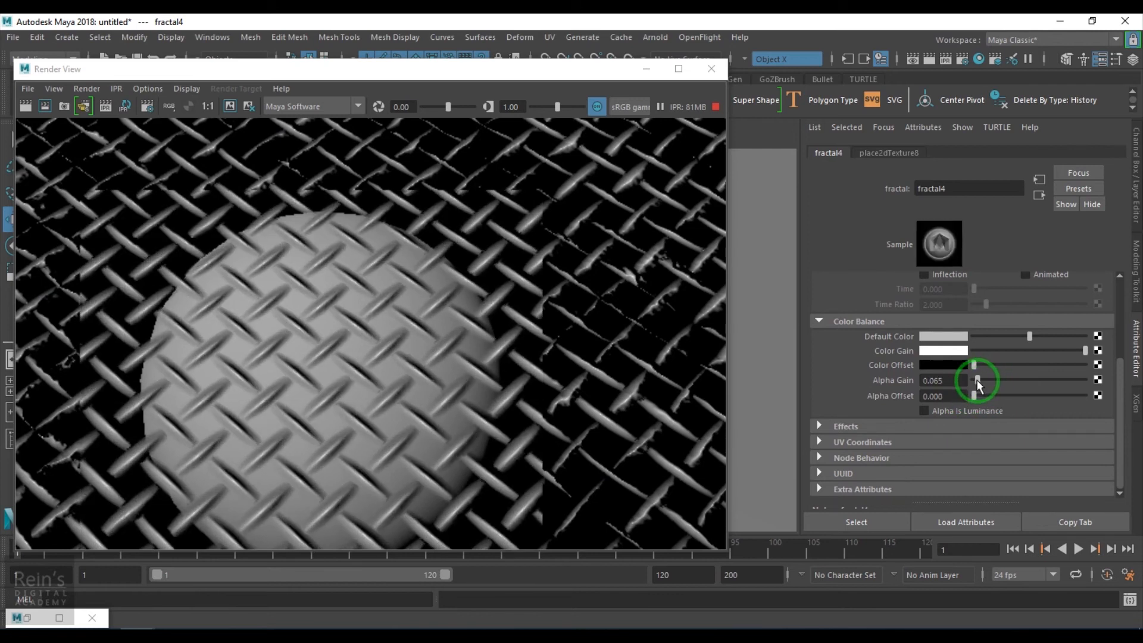
pyautogui.moveTo(977, 380); pyautogui.dragTo(982, 381)
pyautogui.scroll(-3, 313, 360)
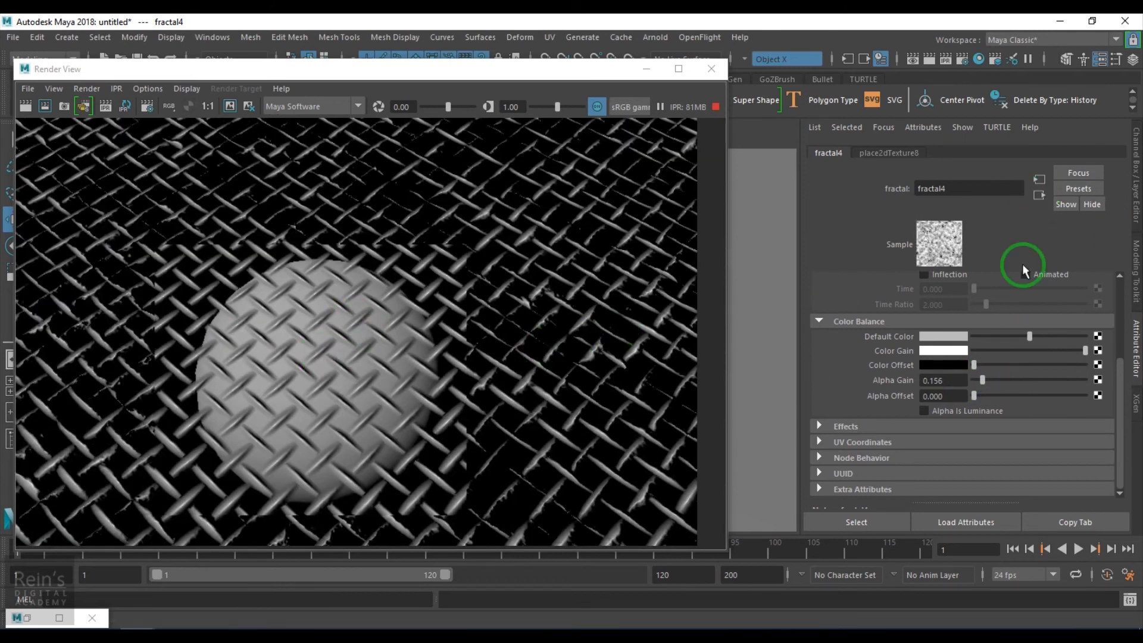
# - Return to cloth3 and set its Randomness to 0.052, U Width to 0.188 and V Width to 0.169
pyautogui.click(1040, 195)
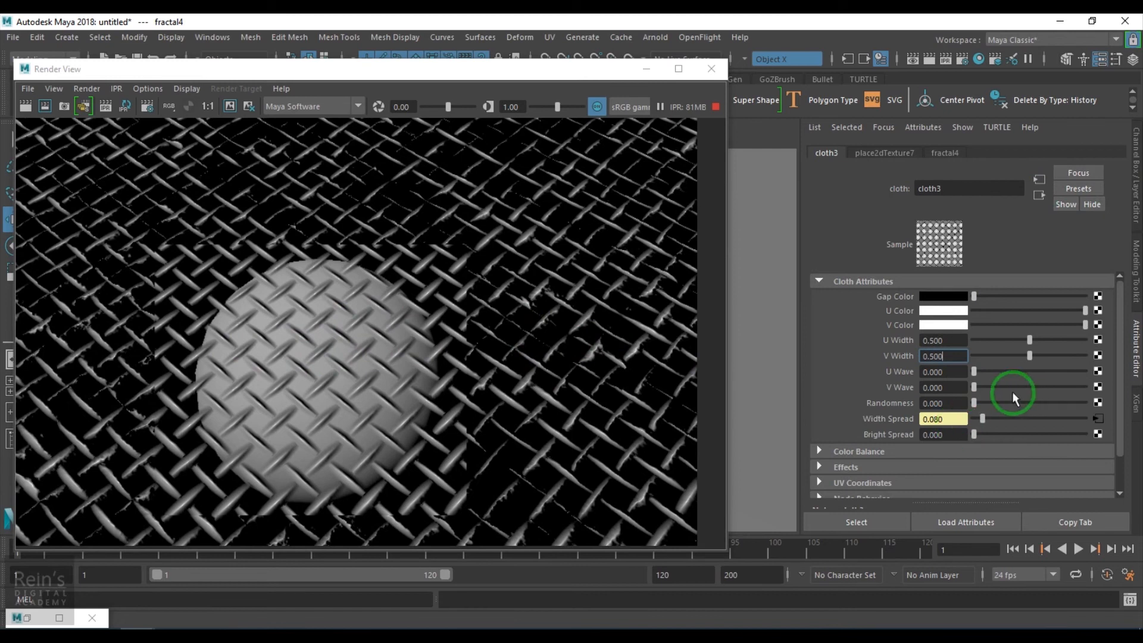
pyautogui.click(1000, 402)
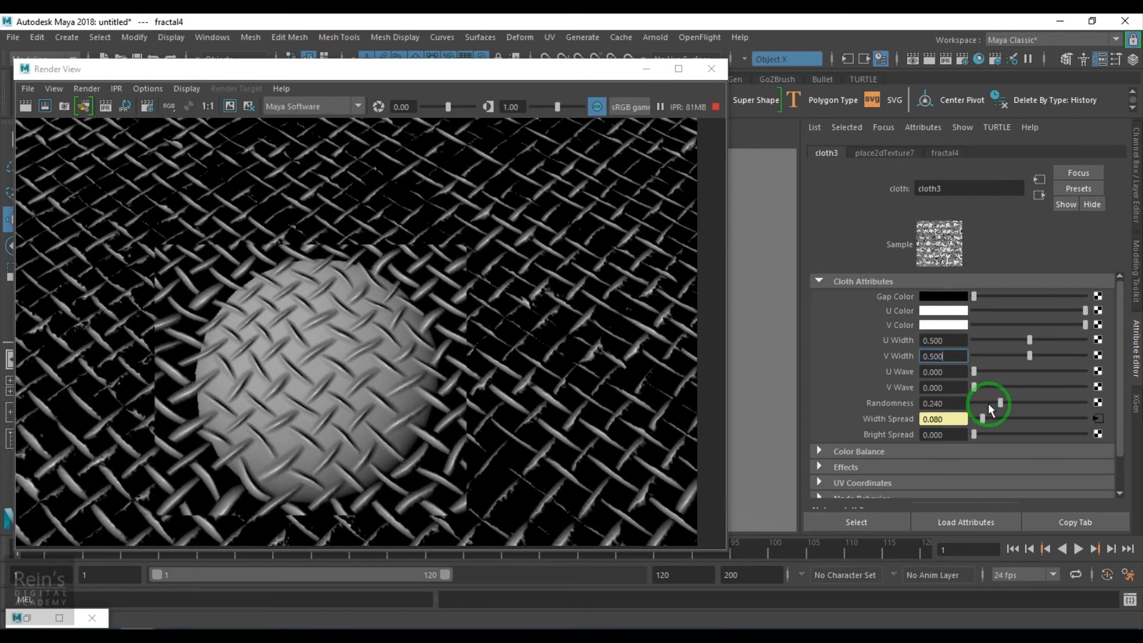
pyautogui.moveTo(988, 403); pyautogui.dragTo(980, 404)
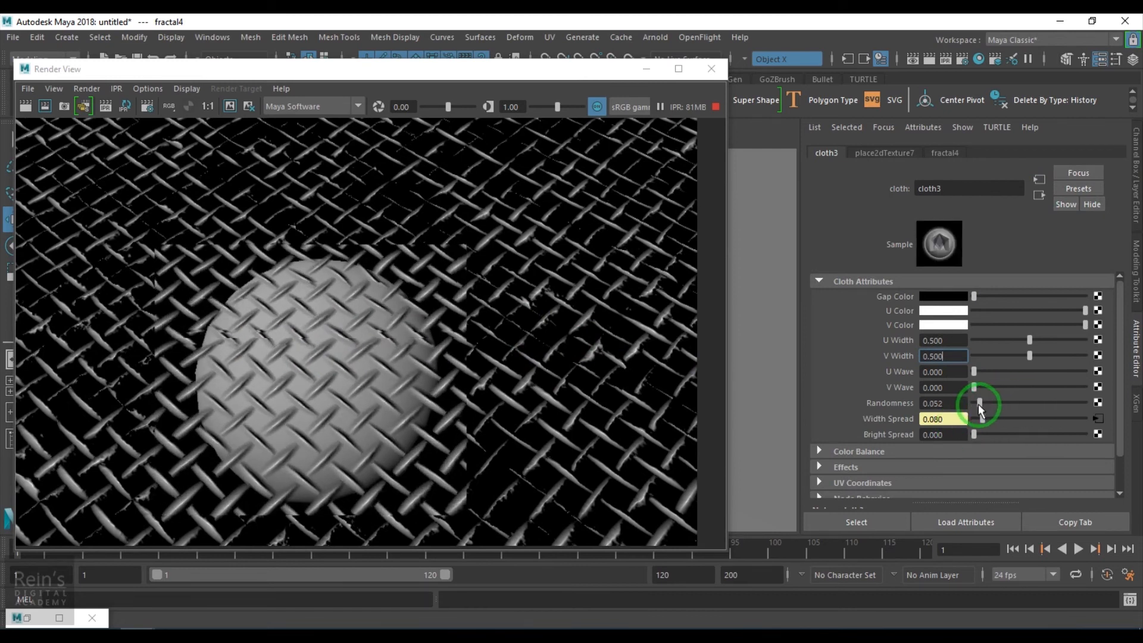
pyautogui.click(994, 340)
pyautogui.click(992, 355)
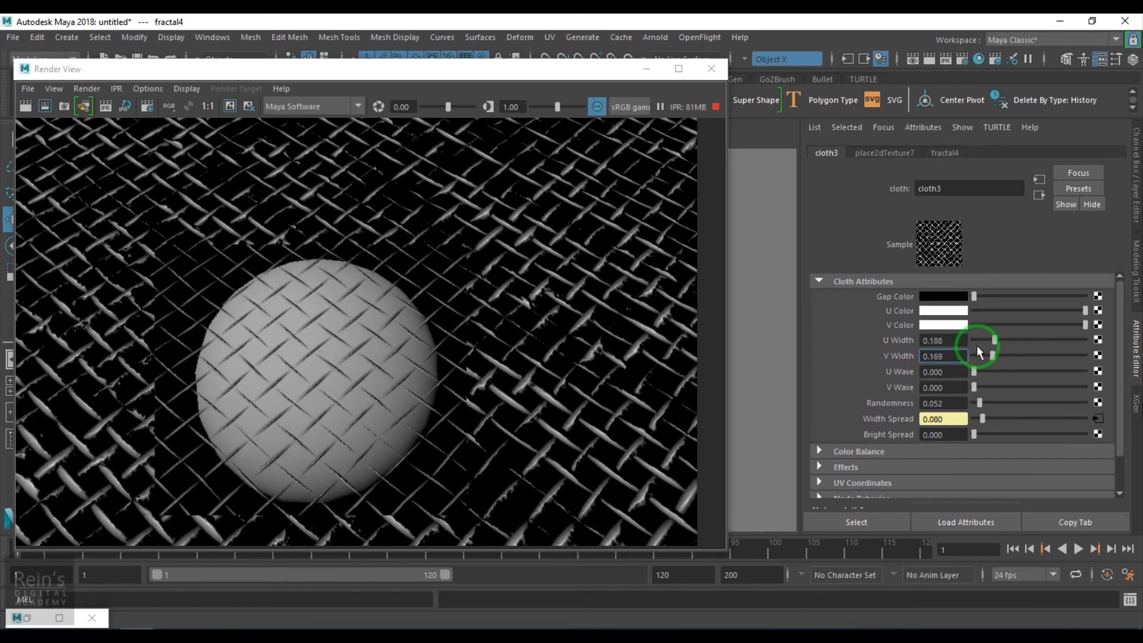
# - Set place2dTexture7's Repeat UV to 10 in both directions
pyautogui.click(887, 153)
pyautogui.doubleClick(938, 407)
pyautogui.write('10')
pyautogui.press('Tab')
pyautogui.write('10')
pyautogui.press('Return')
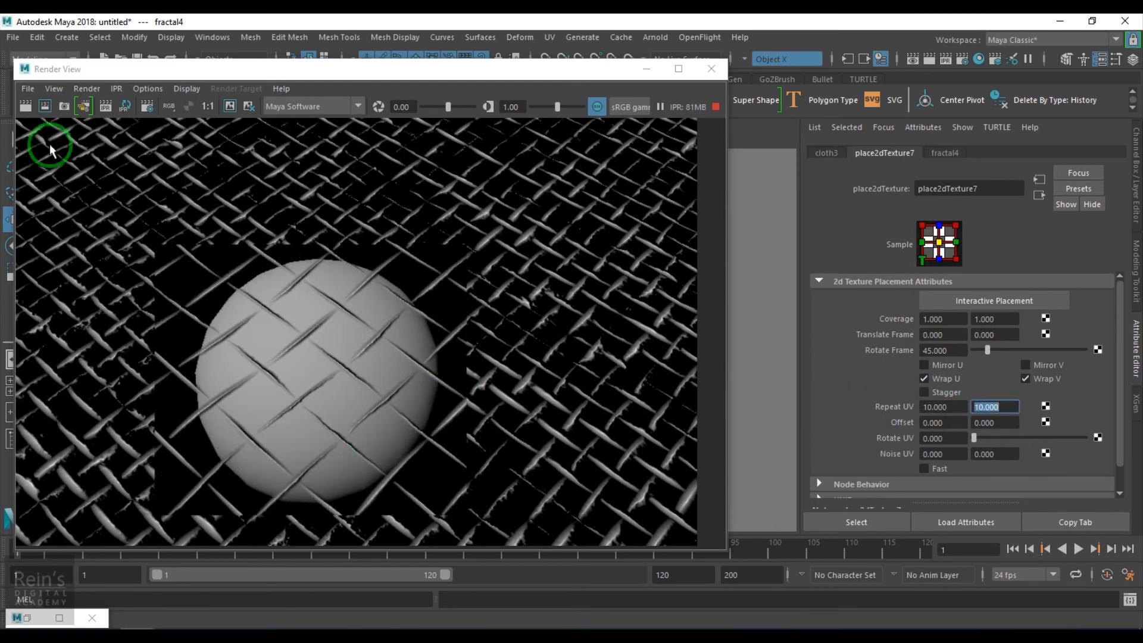
# - Render the frame, rerun the IPR render, and examine the net alongside cloth3's attributes
pyautogui.click(25, 109)
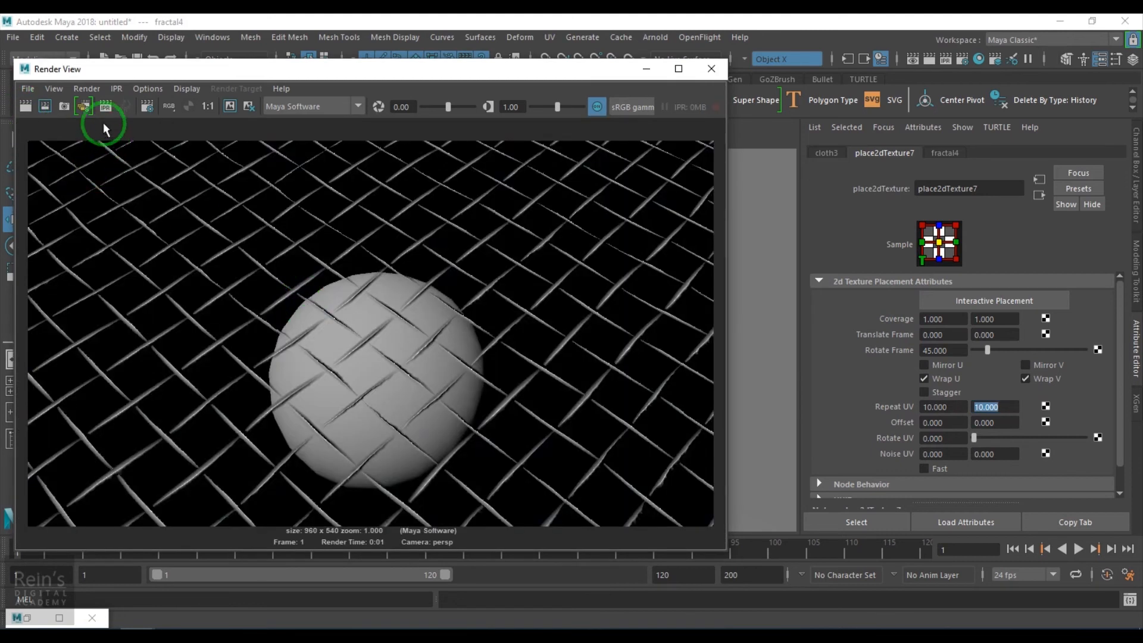
pyautogui.click(108, 109)
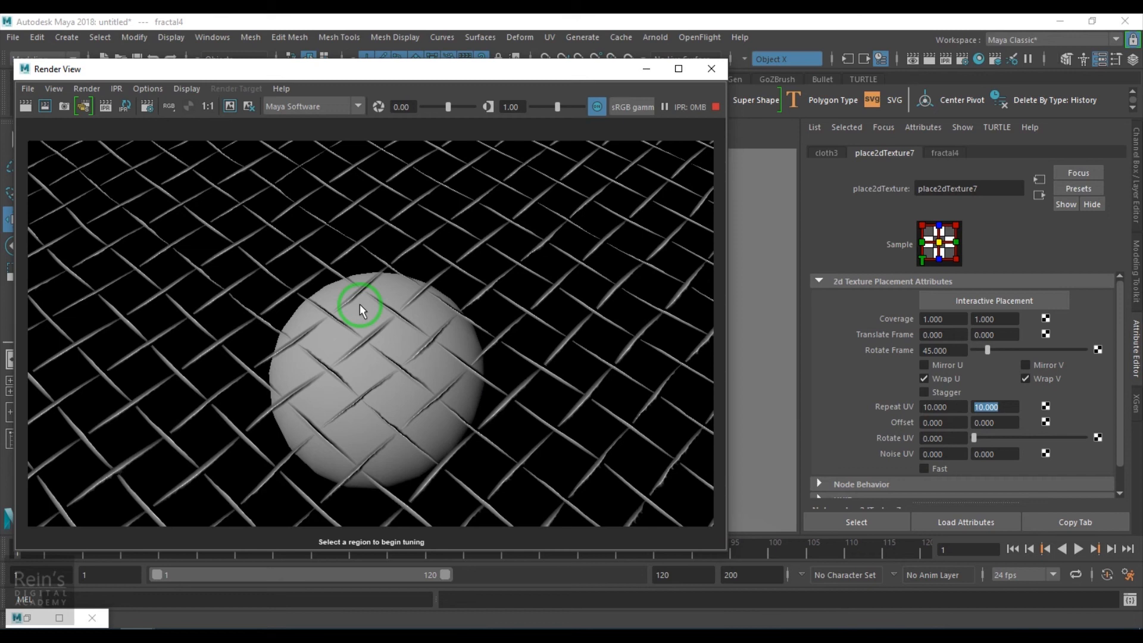
pyautogui.click(826, 153)
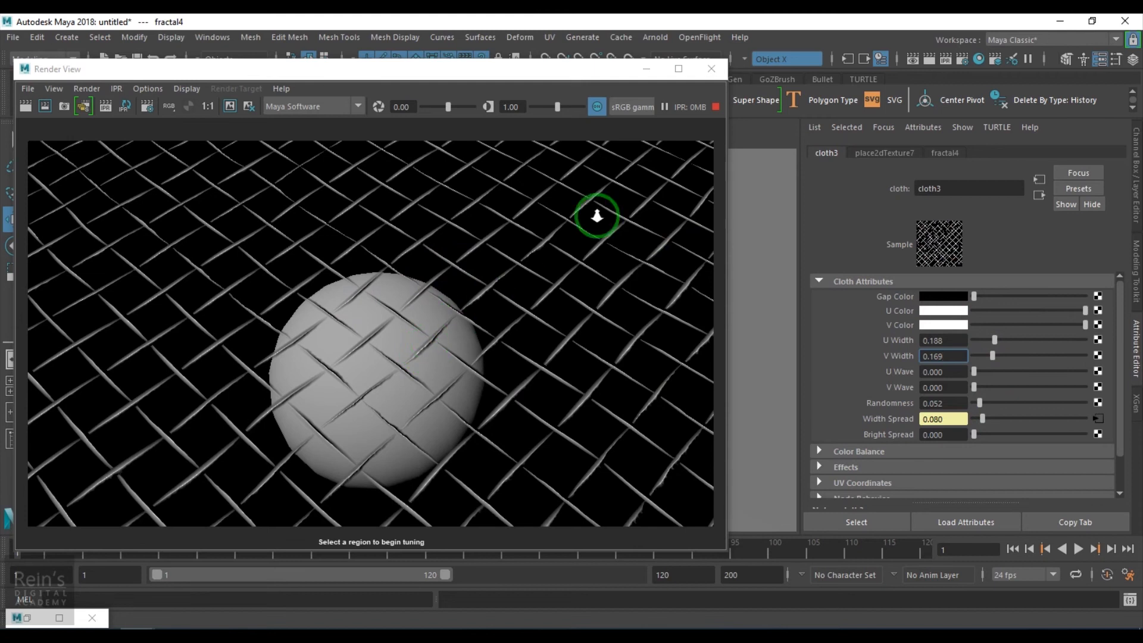
pyautogui.keyDown('alt'); pyautogui.moveTo(597, 216); pyautogui.dragTo(551, 256, button='right'); pyautogui.keyUp('alt')
pyautogui.scroll(2, 521, 278)
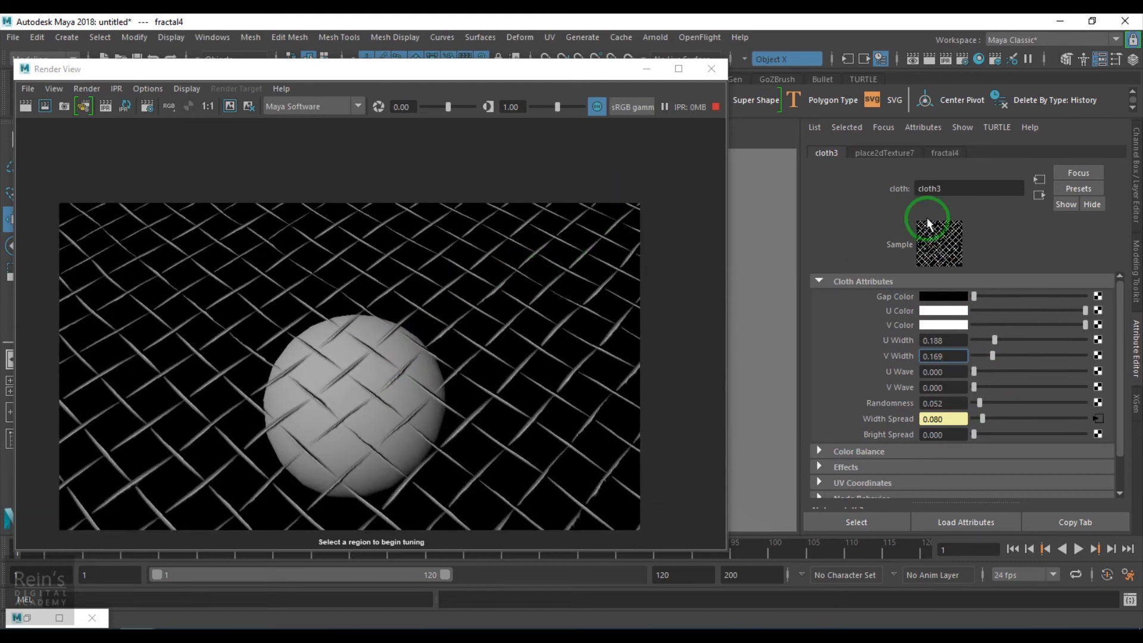
# - Map a Noise texture to place2dTexture7's Translate Frame by connecting its outAlpha to translateFrameU and translateFrameV
pyautogui.click(882, 153)
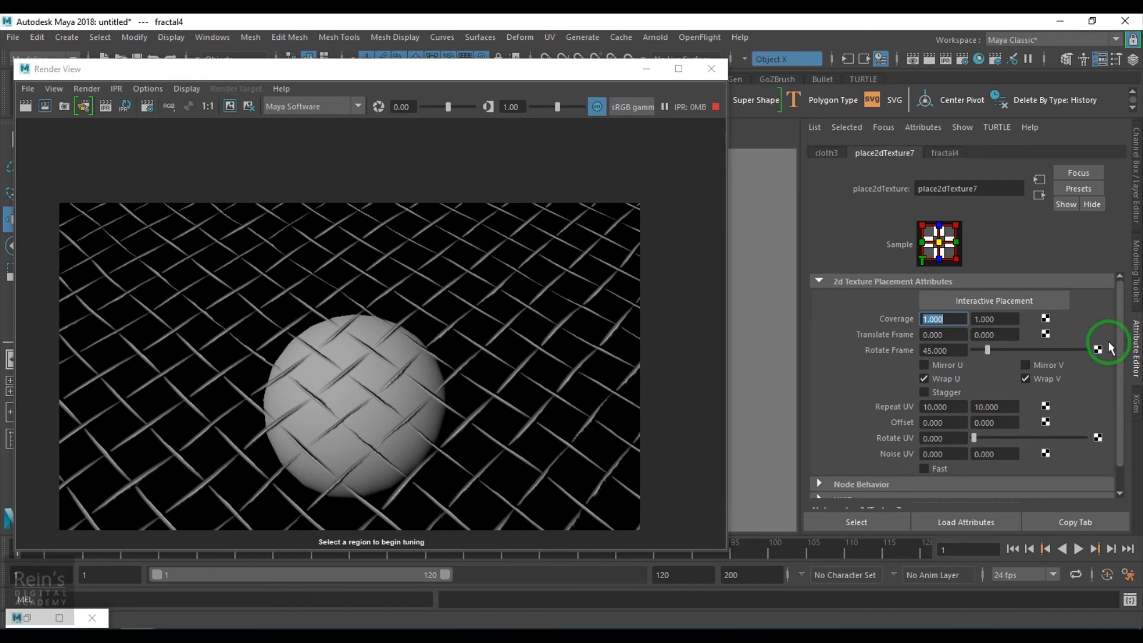
pyautogui.click(1045, 336)
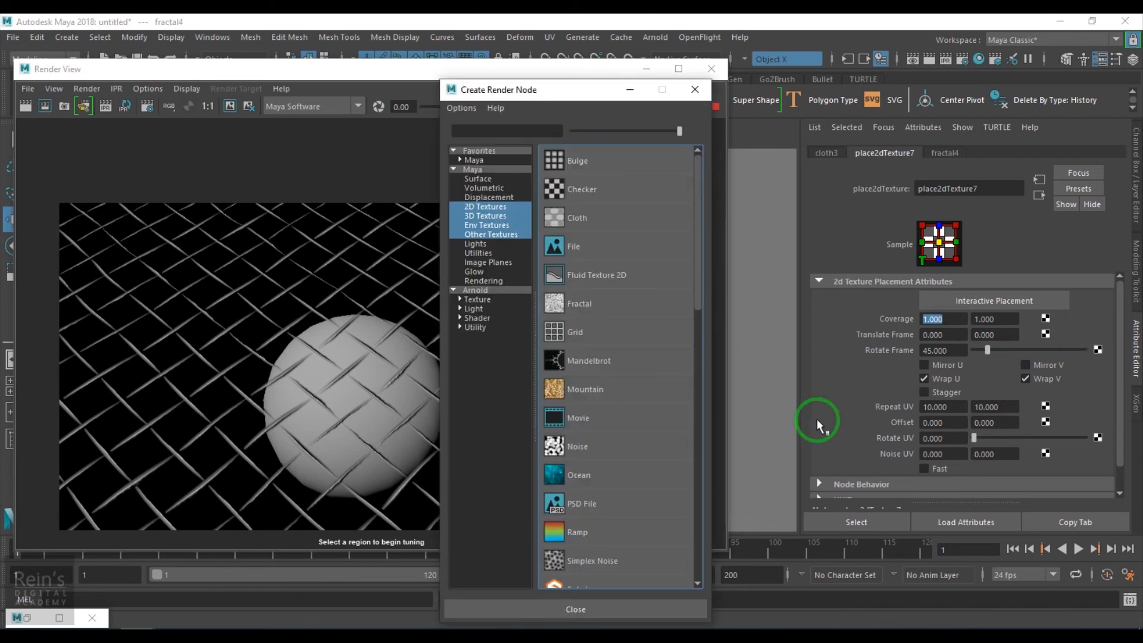
pyautogui.click(589, 445)
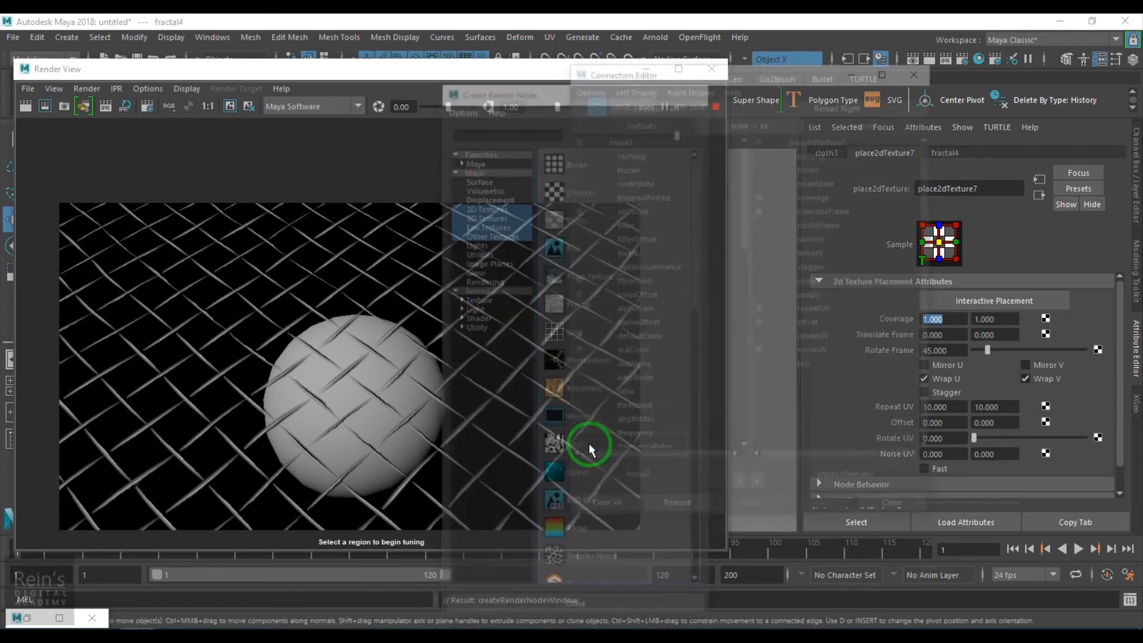
pyautogui.click(631, 365)
pyautogui.click(759, 209)
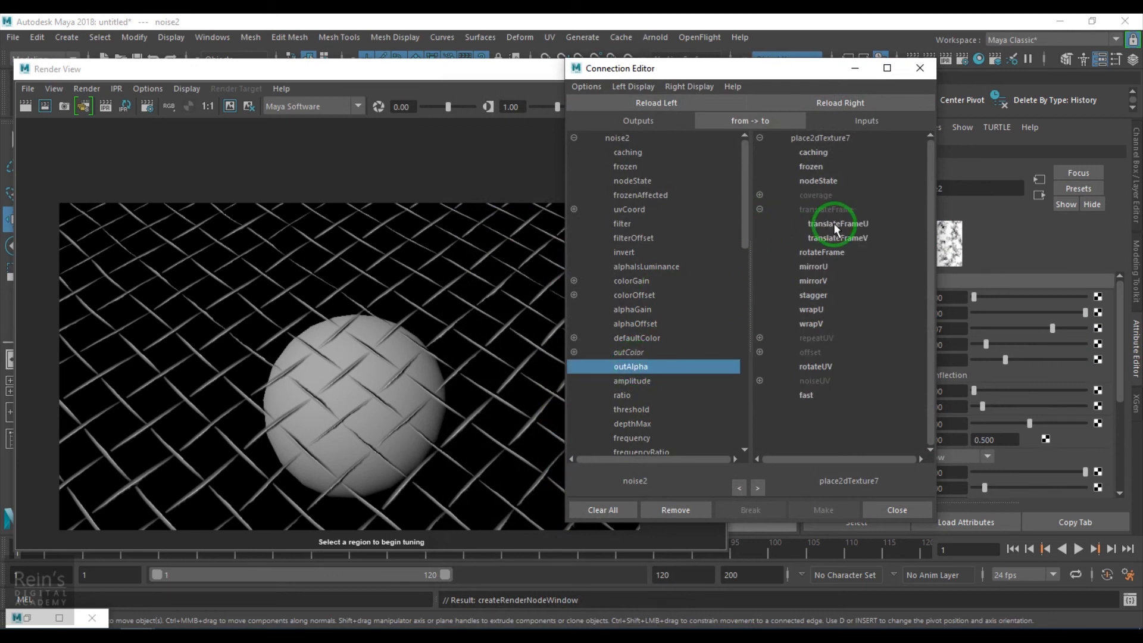
pyautogui.click(836, 223)
pyautogui.click(841, 239)
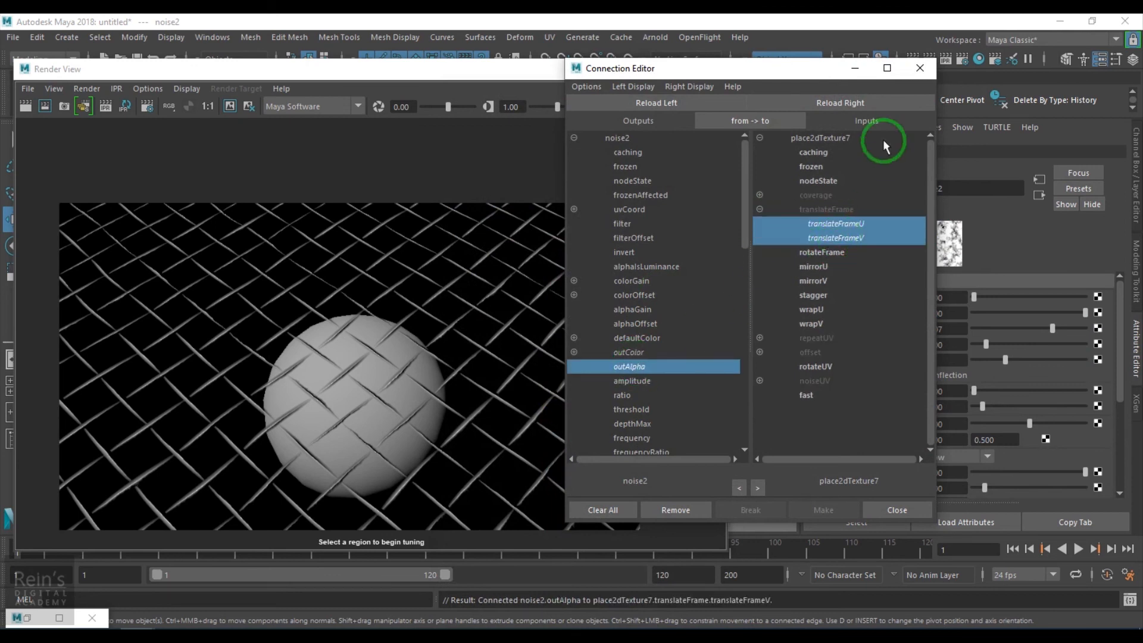
pyautogui.click(920, 68)
# - Rerun the IPR render on a region covering most of the sphere and lower noise2's Alpha Gain to 0.234
pyautogui.click(106, 106)
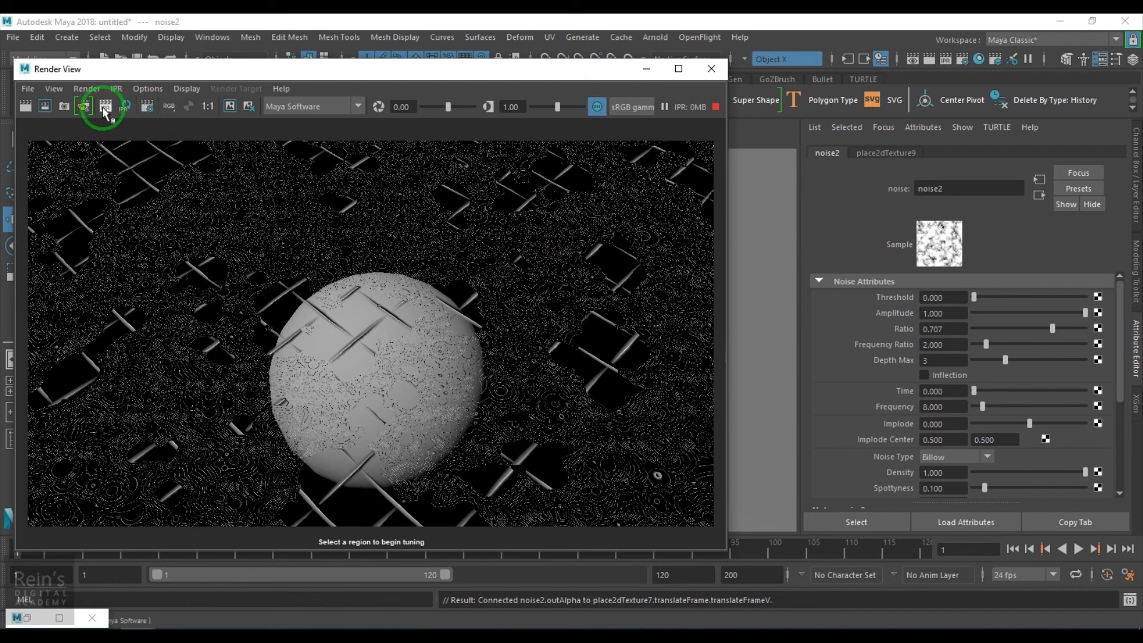
pyautogui.moveTo(99, 169); pyautogui.dragTo(600, 470)
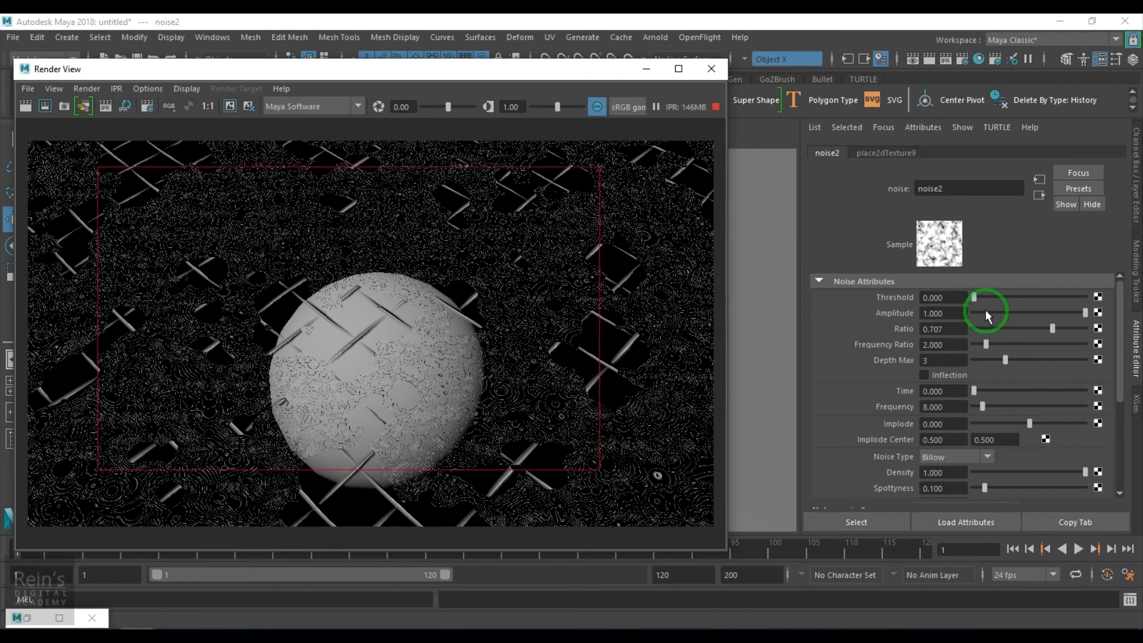
pyautogui.scroll(-5, 983, 424)
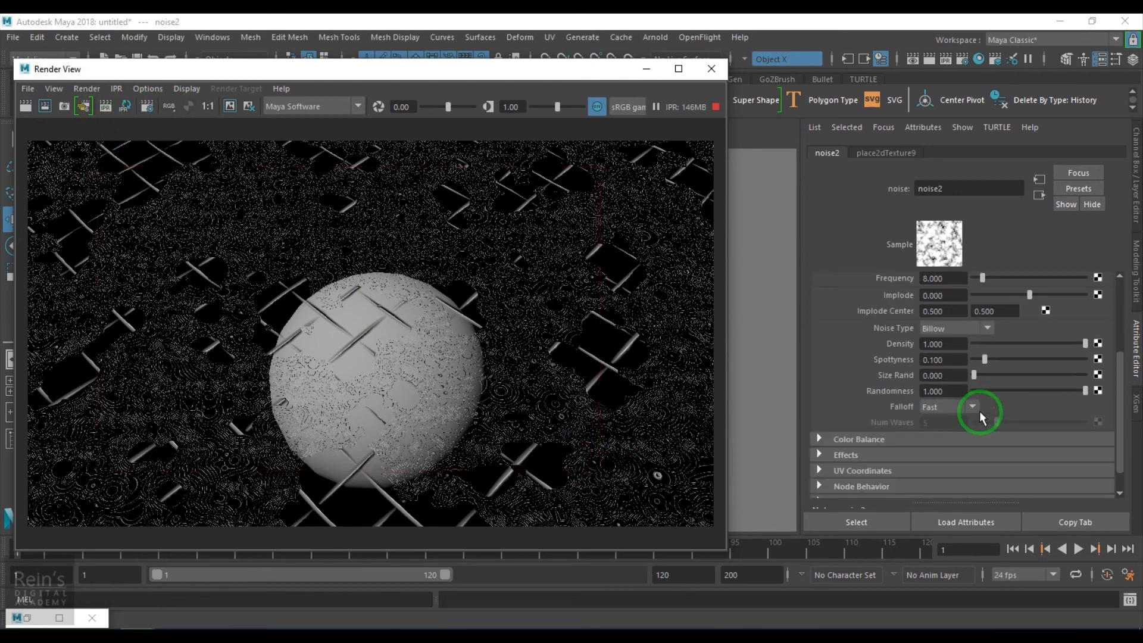
pyautogui.click(891, 441)
pyautogui.scroll(-5, 1001, 434)
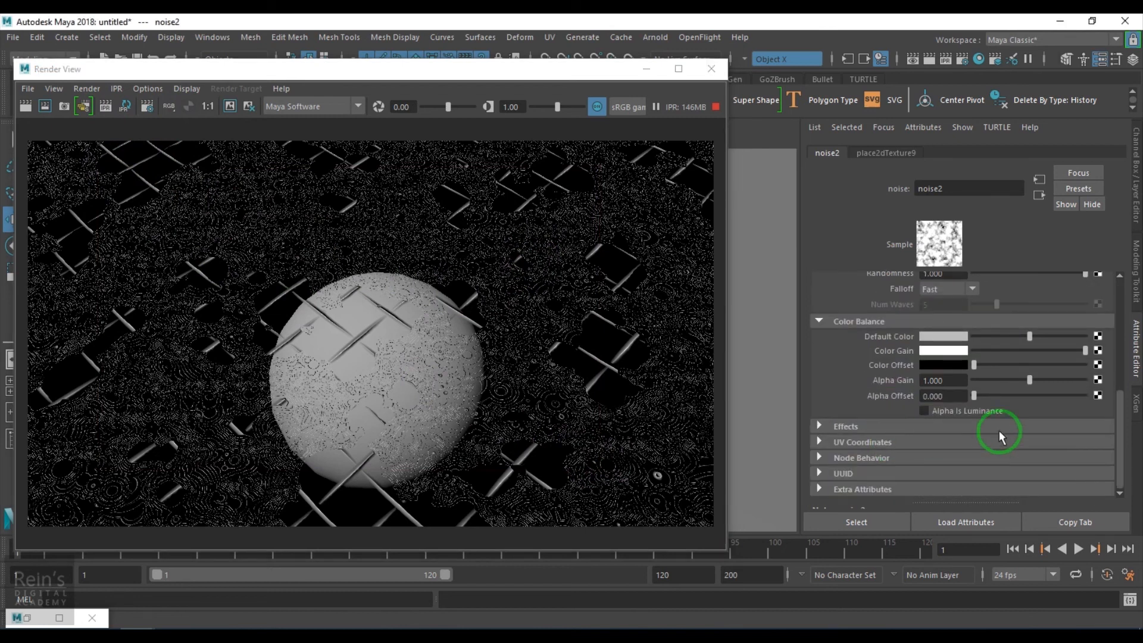
pyautogui.moveTo(994, 393); pyautogui.dragTo(963, 396)
pyautogui.click(986, 379)
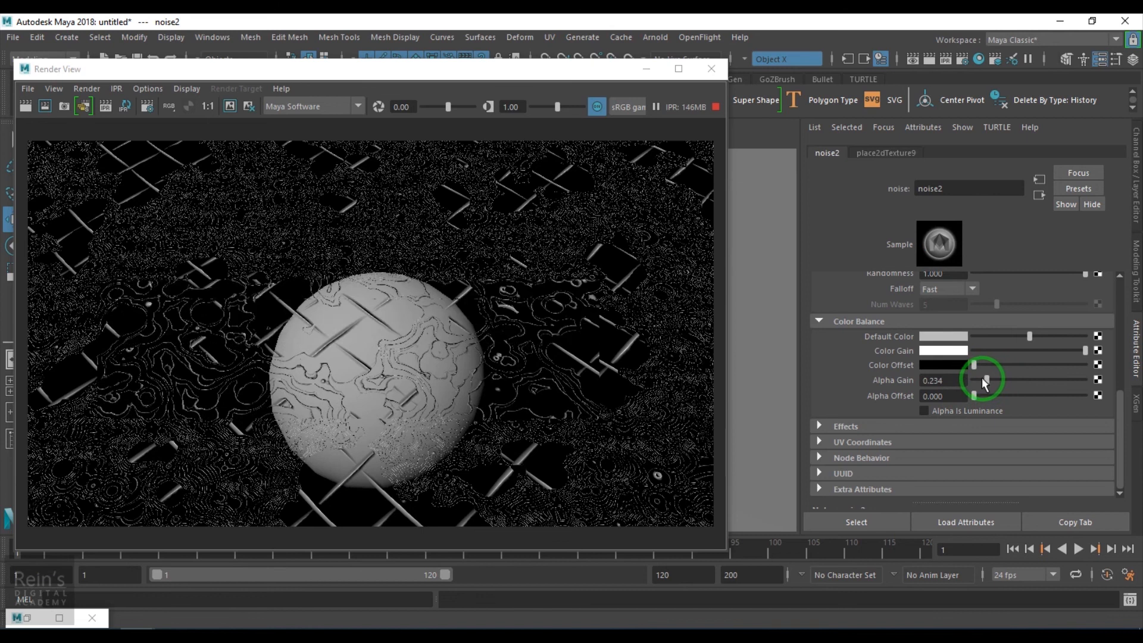
# - Reduce noise2's Alpha Gain to 0.02 and finally to 0.01 to weaken the thread distortion
pyautogui.click(948, 381)
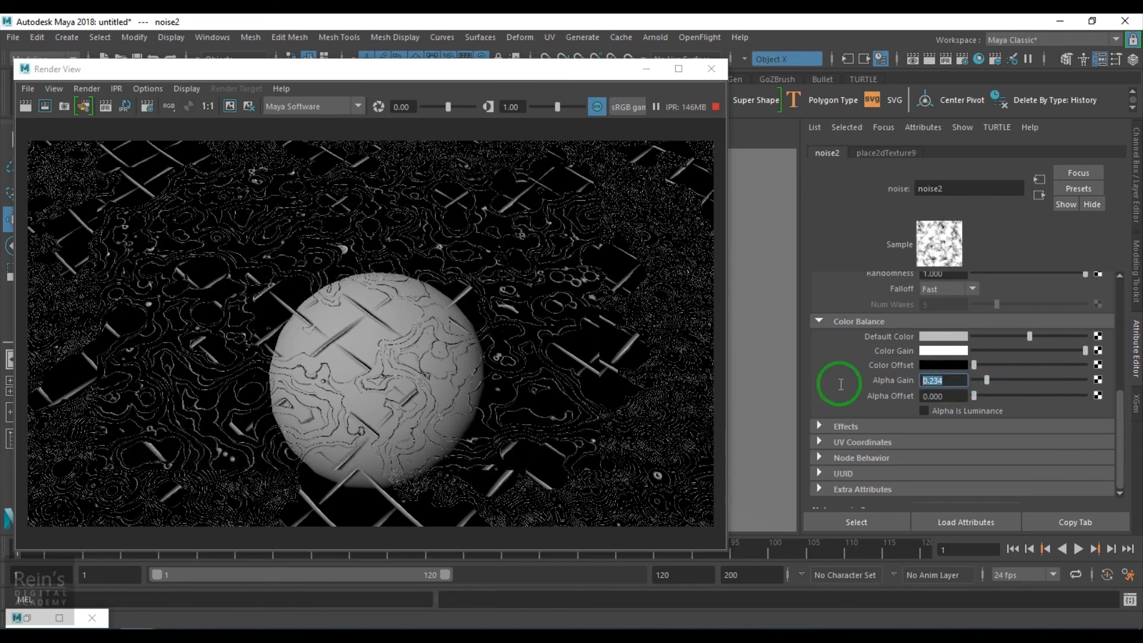
pyautogui.write('0.02')
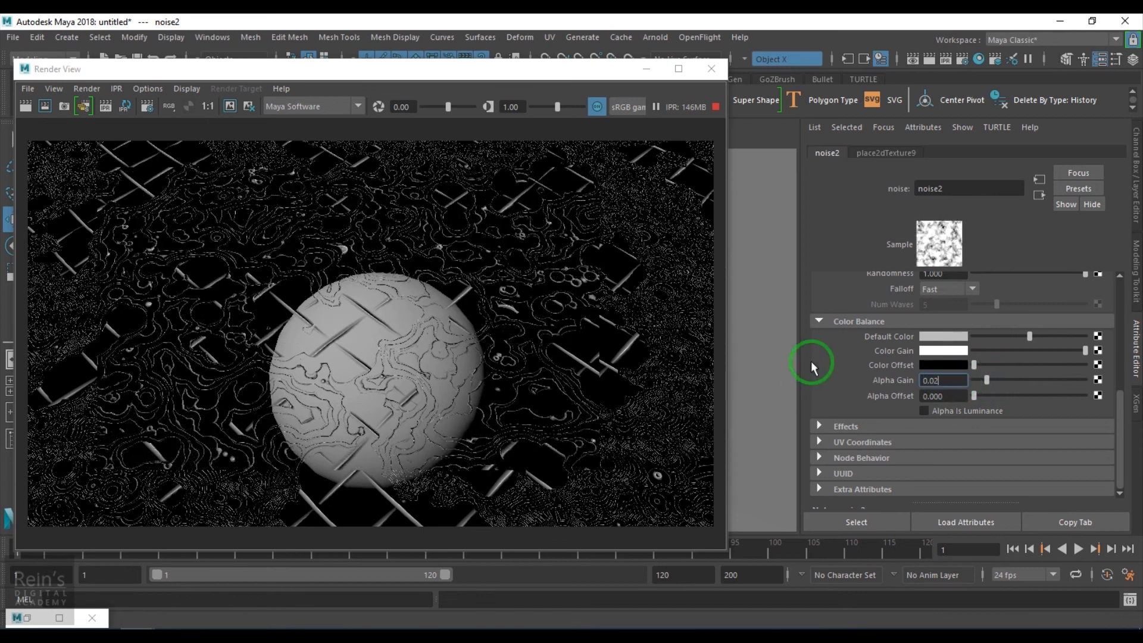
pyautogui.press('Return')
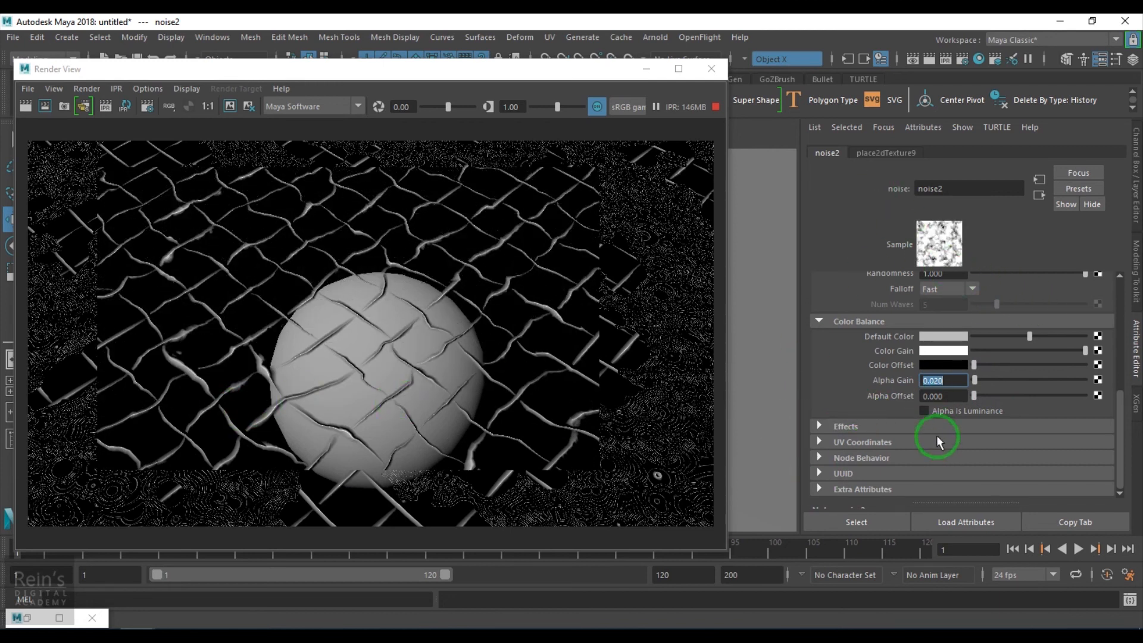
pyautogui.write('10')
pyautogui.press('Return')
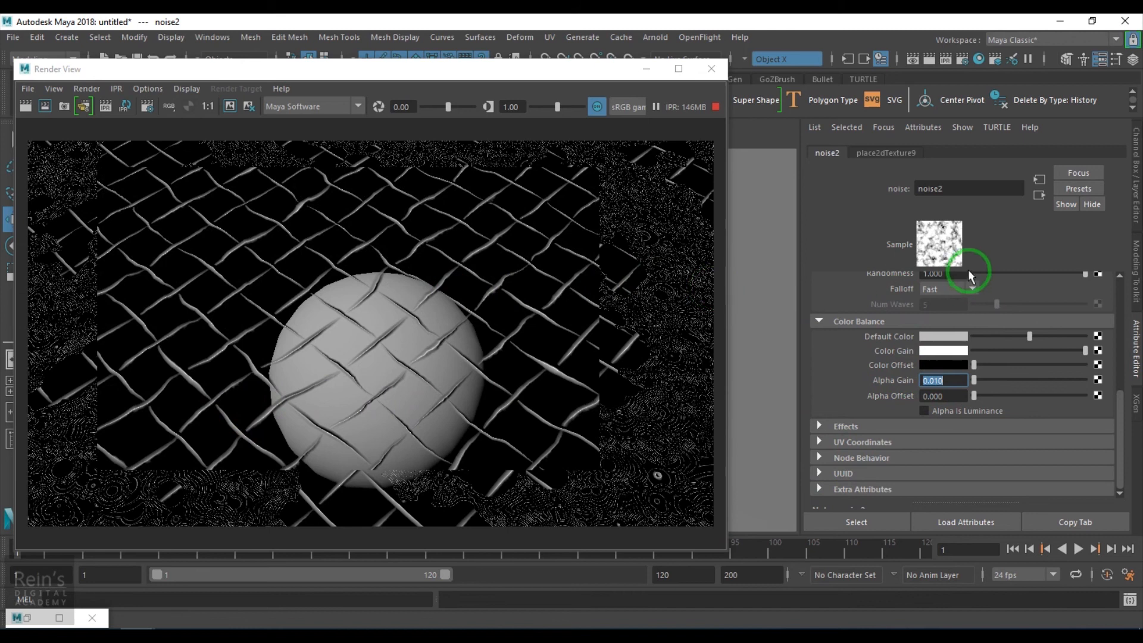
# - Reopen cloth3's attributes and widen its threads with U Width 0.565 and V Width 0.701
pyautogui.click(27, 618)
pyautogui.scroll(5, 534, 423)
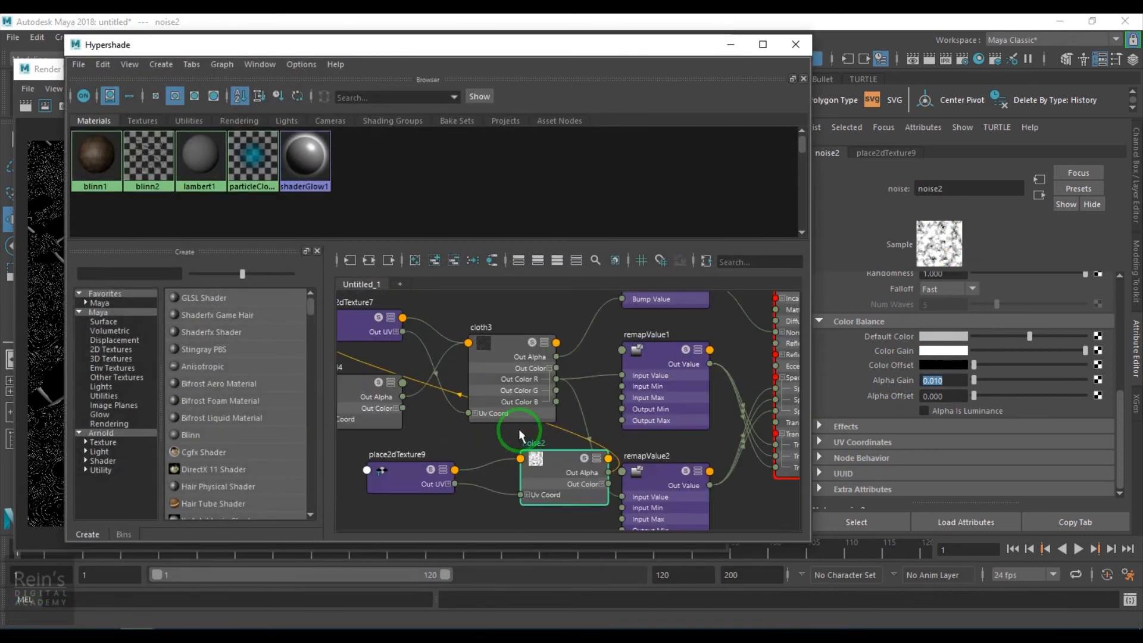
pyautogui.click(509, 350)
pyautogui.click(731, 44)
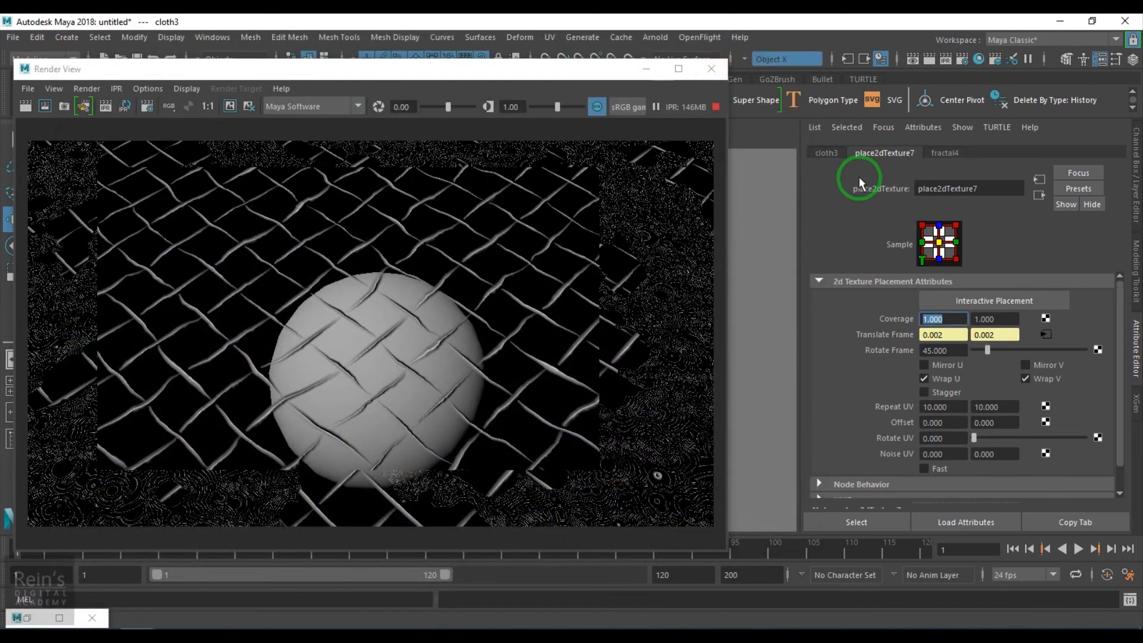
pyautogui.click(827, 154)
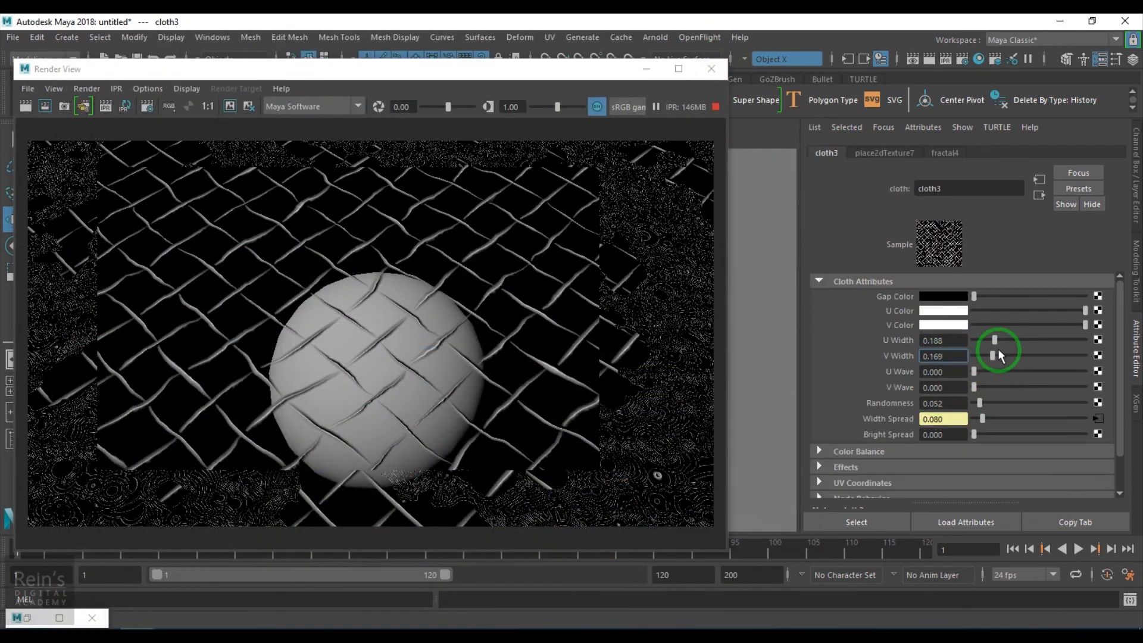
pyautogui.moveTo(995, 341); pyautogui.dragTo(1037, 341)
pyautogui.click(1051, 358)
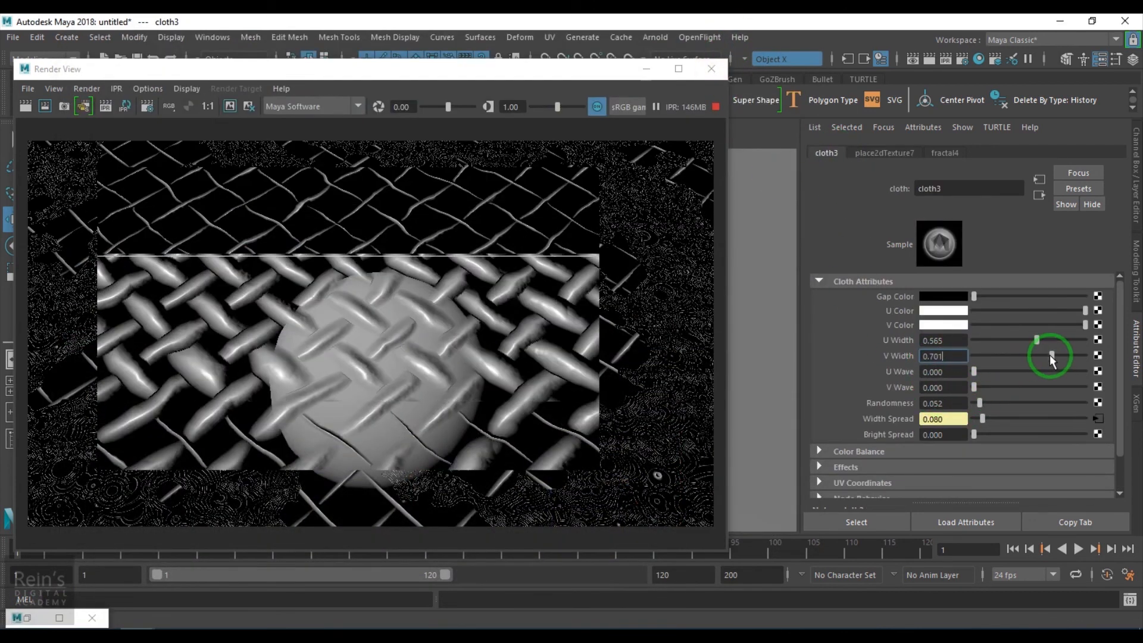
# - Set place2dTexture7's Repeat UV to 40 in both directions
pyautogui.click(884, 152)
pyautogui.click(952, 407)
pyautogui.write('40')
pyautogui.moveTo(1008, 409); pyautogui.dragTo(828, 408)
pyautogui.write('0')
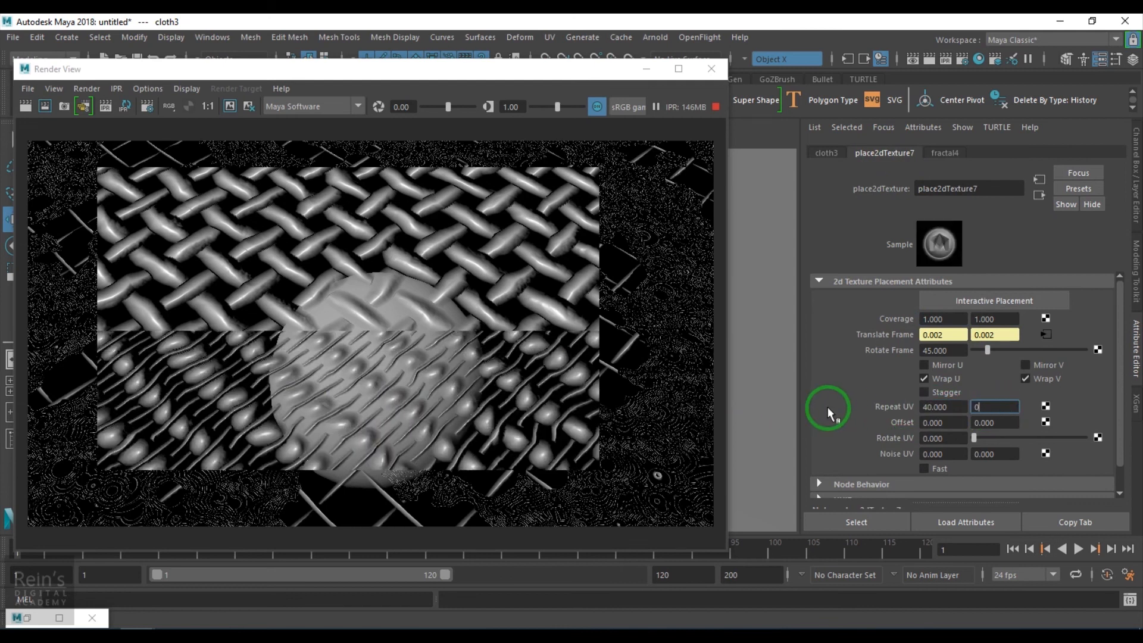
pyautogui.press('Return')
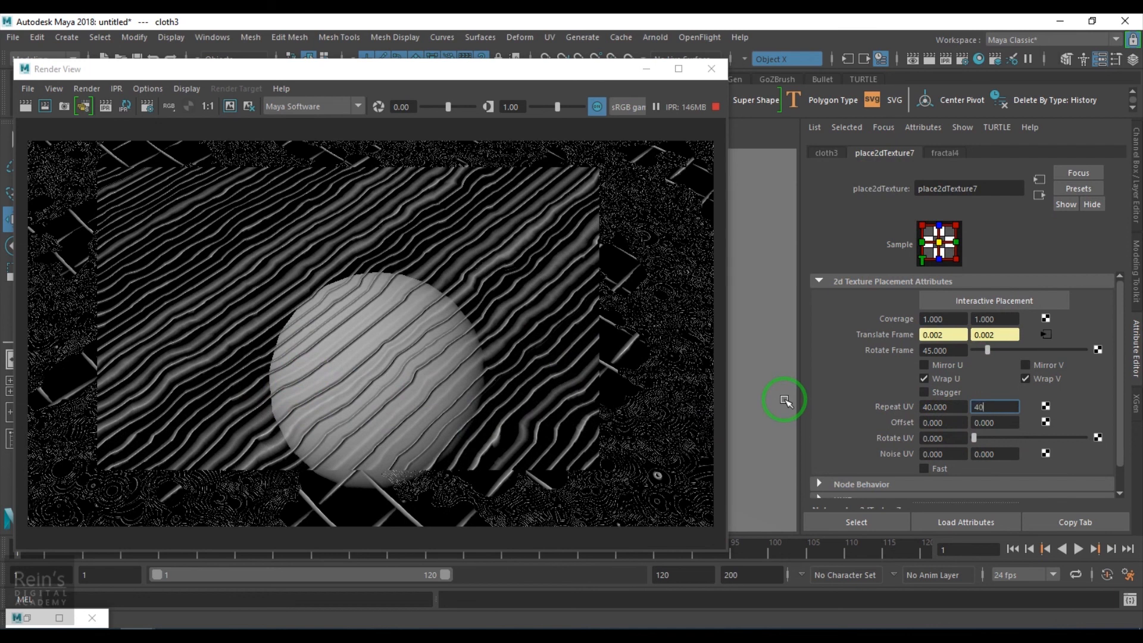
pyautogui.press('Return')
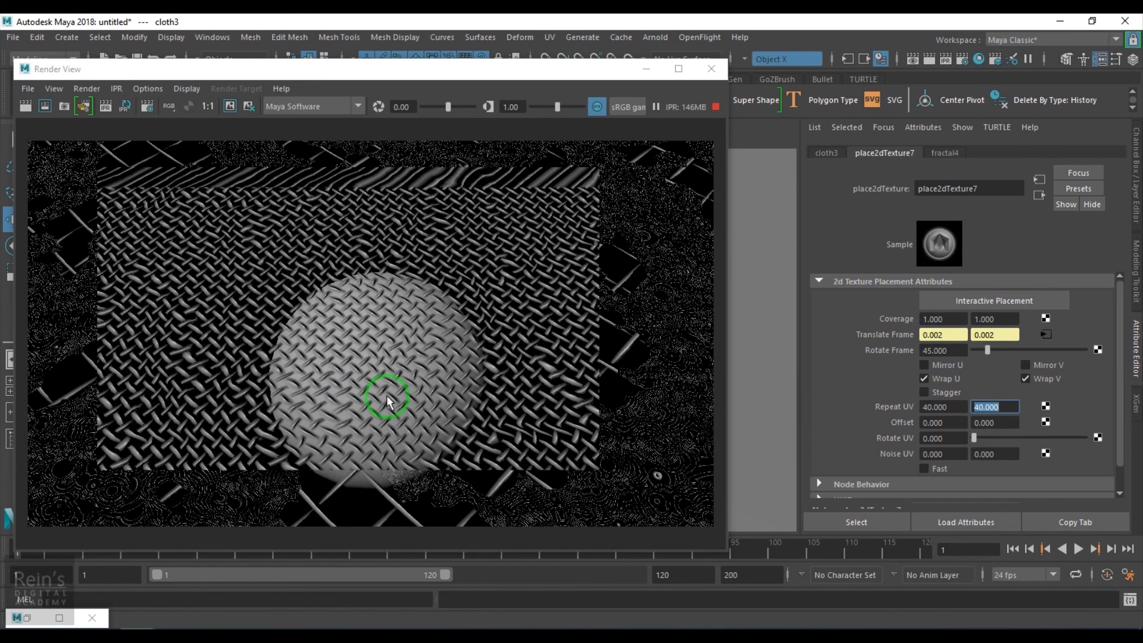
# - Inspect the weave up close, try noise2 Alpha Gain values of 0.05 and 0.03, and settle on 0.015
pyautogui.scroll(5, 387, 395)
pyautogui.scroll(-2, 415, 397)
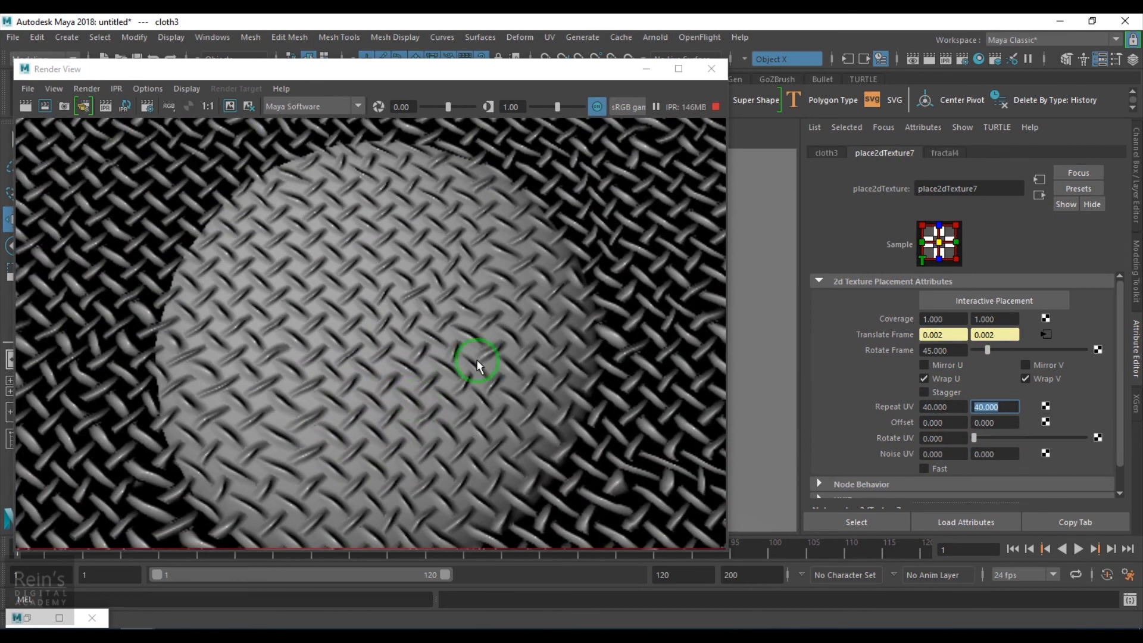
pyautogui.scroll(-3, 369, 415)
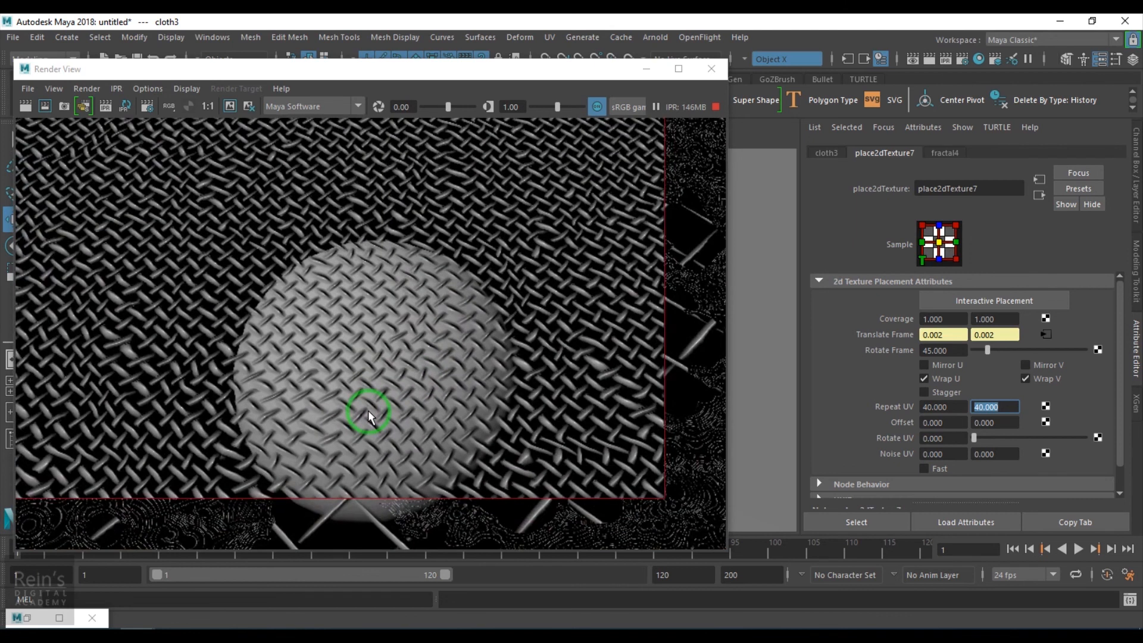
pyautogui.click(1046, 335)
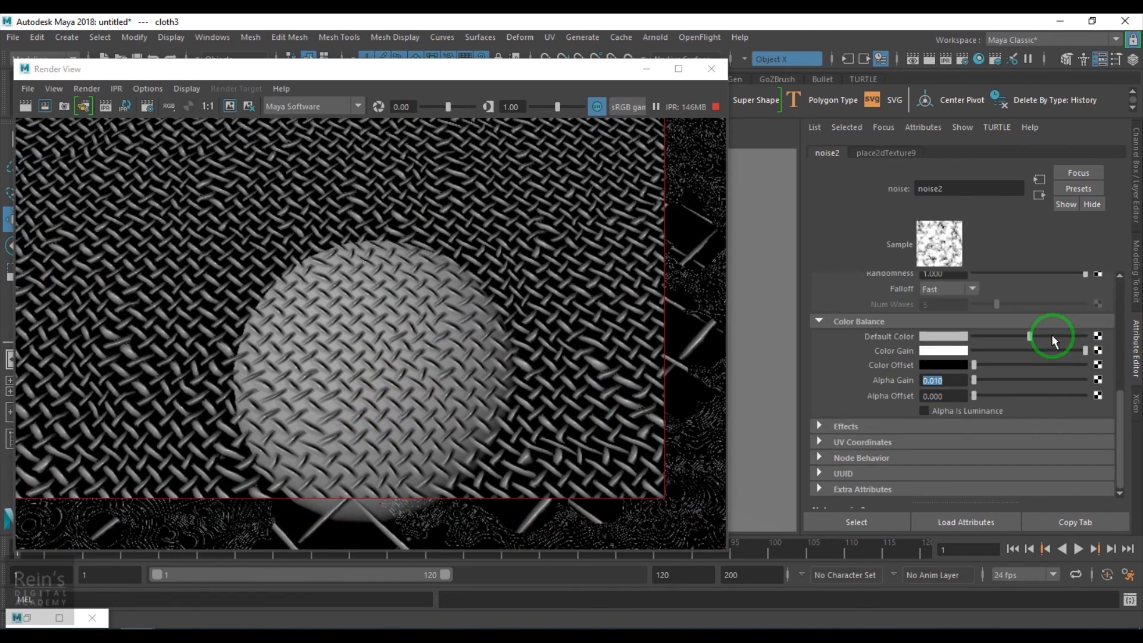
pyautogui.write('0')
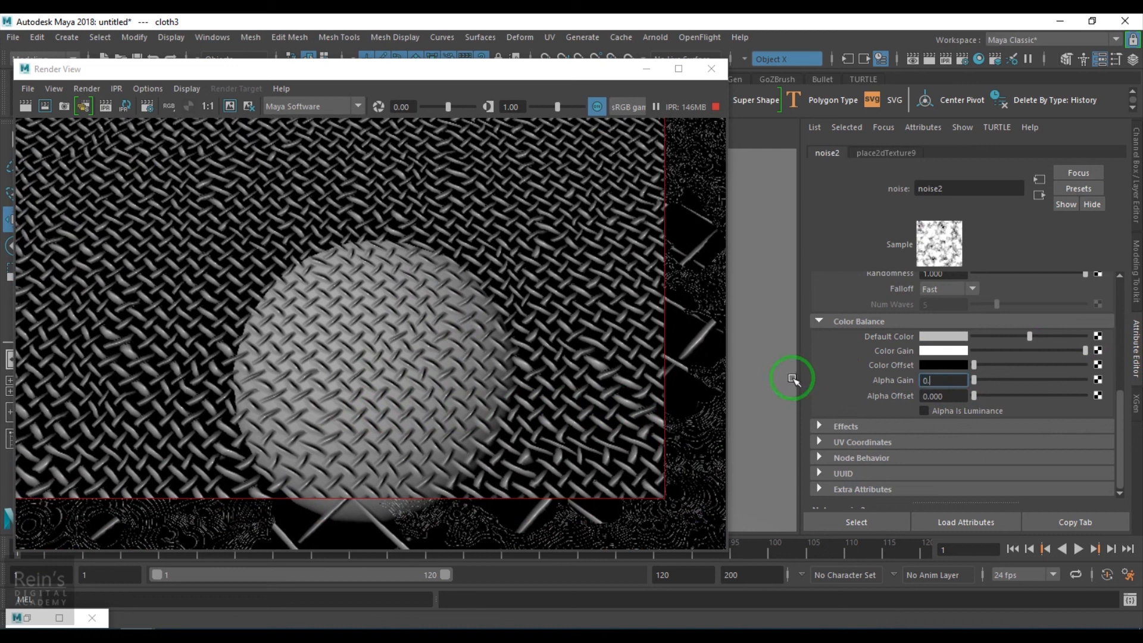
pyautogui.write('.05')
pyautogui.press('Return')
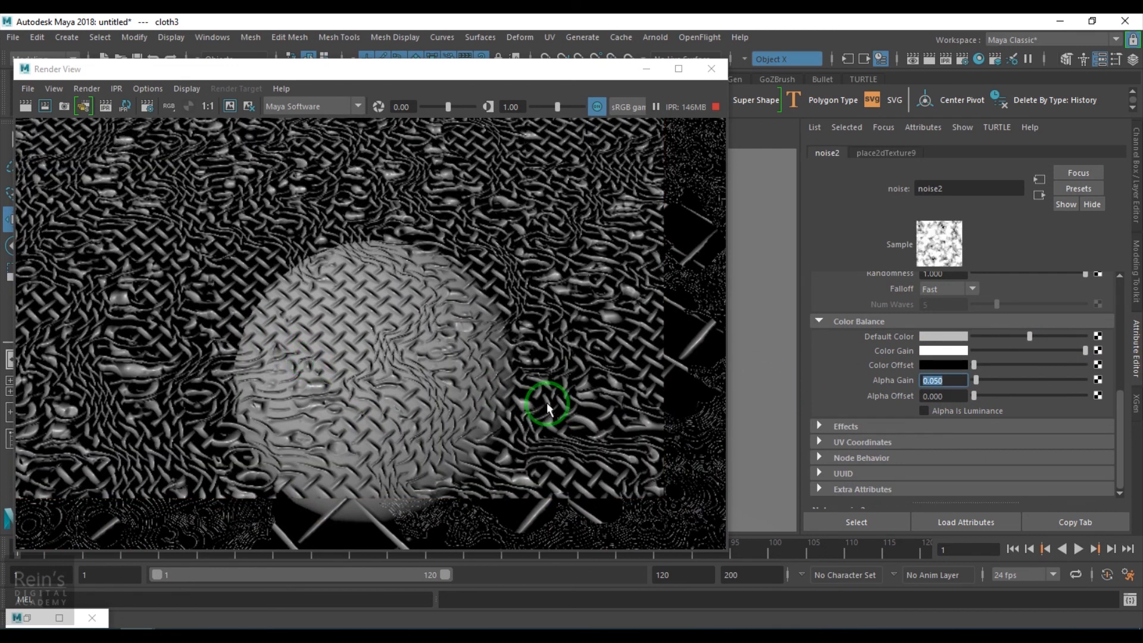
pyautogui.write('0.03')
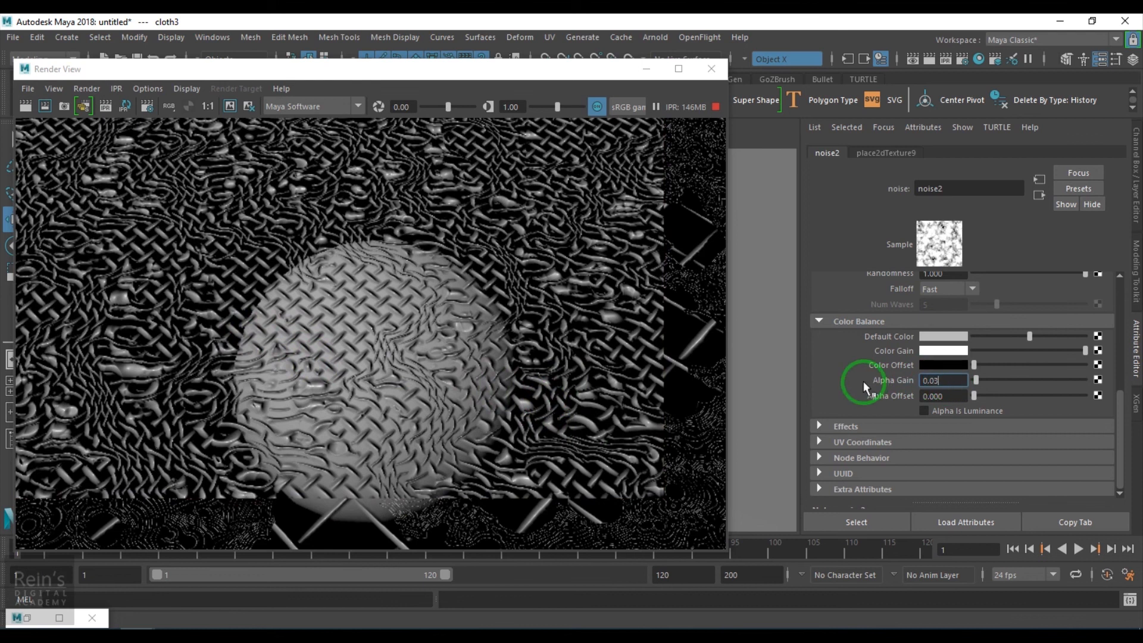
pyautogui.press('Return')
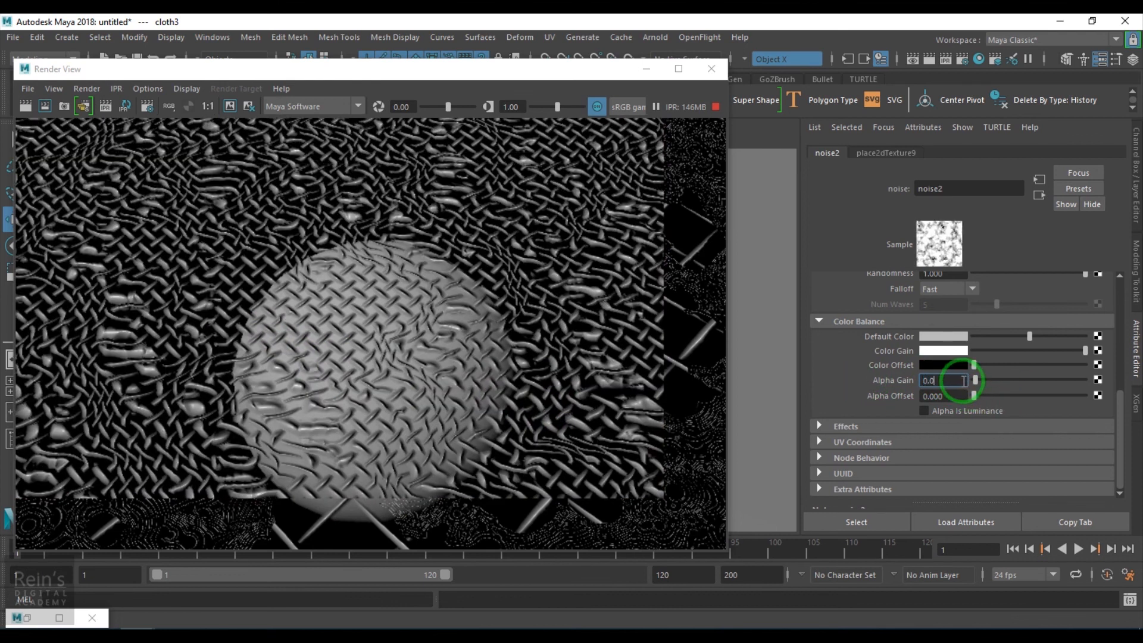
pyautogui.press('Return')
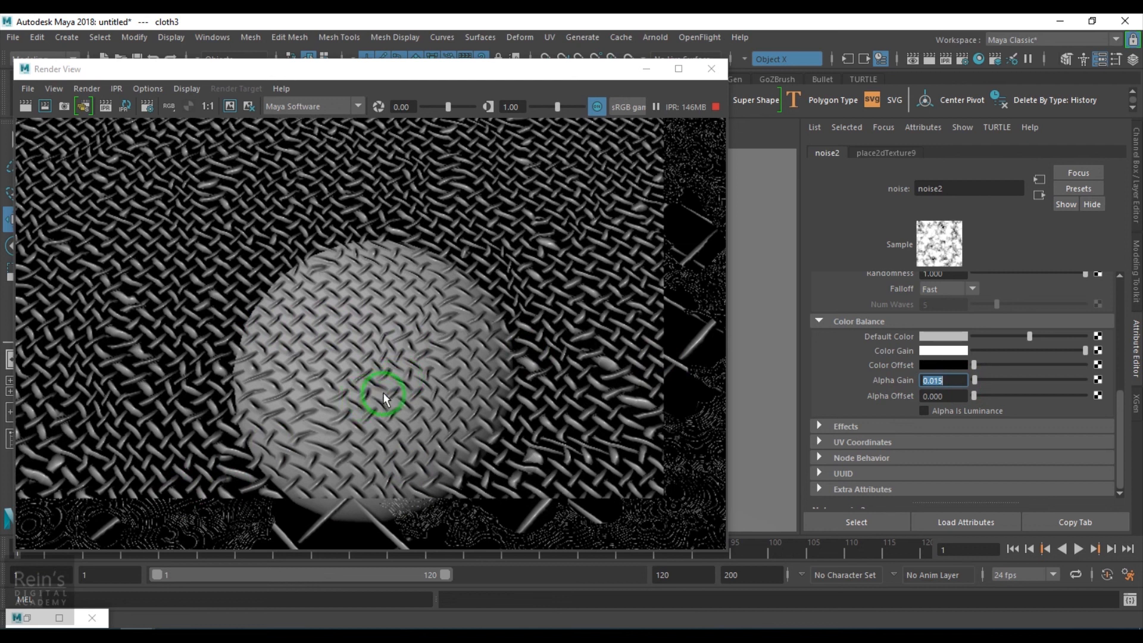
# - Turn on Inflection in noise2's Noise Attributes and go back to the connected place2dTexture7 node
pyautogui.scroll(5, 994, 380)
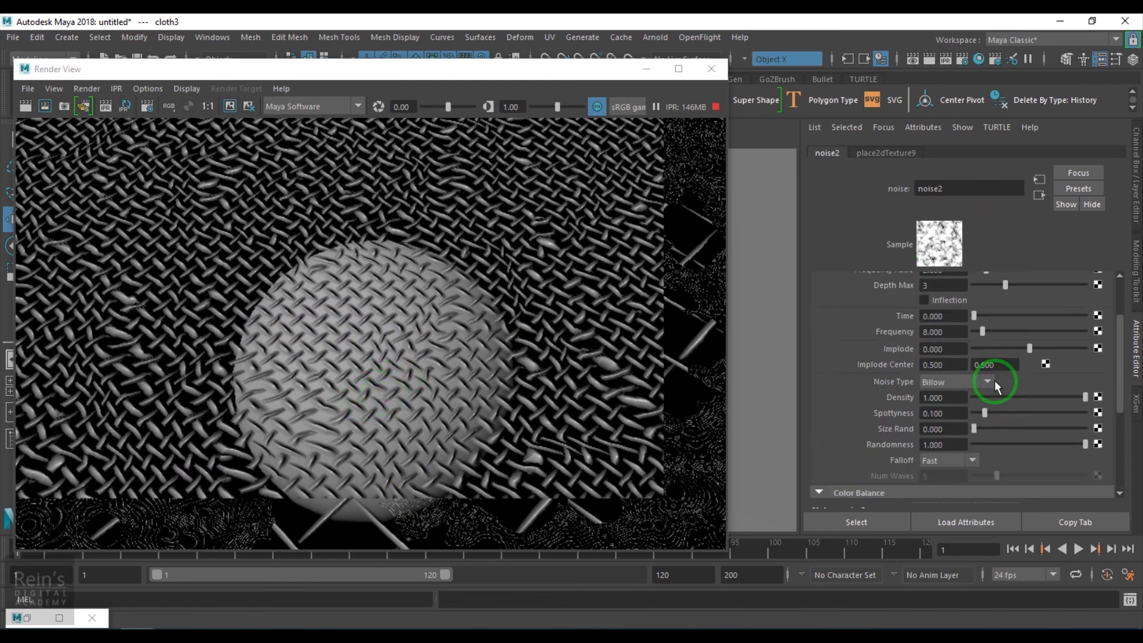
pyautogui.click(963, 375)
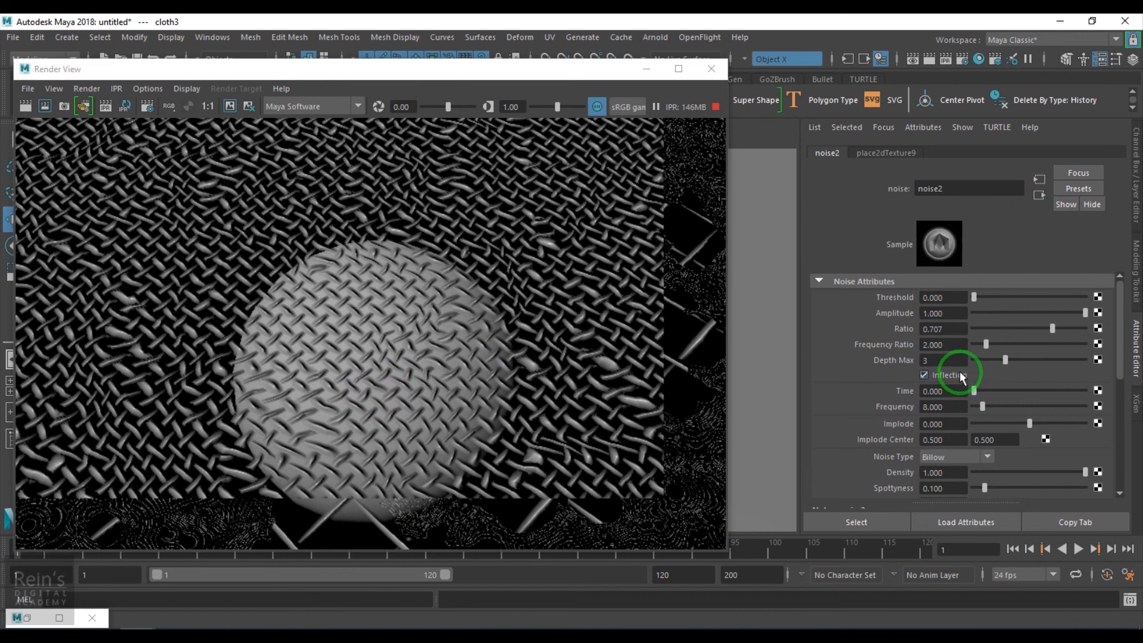
pyautogui.click(1038, 196)
pyautogui.click(910, 158)
# - Return to cloth3's attributes and map a new Fractal texture to its U Width
pyautogui.click(34, 620)
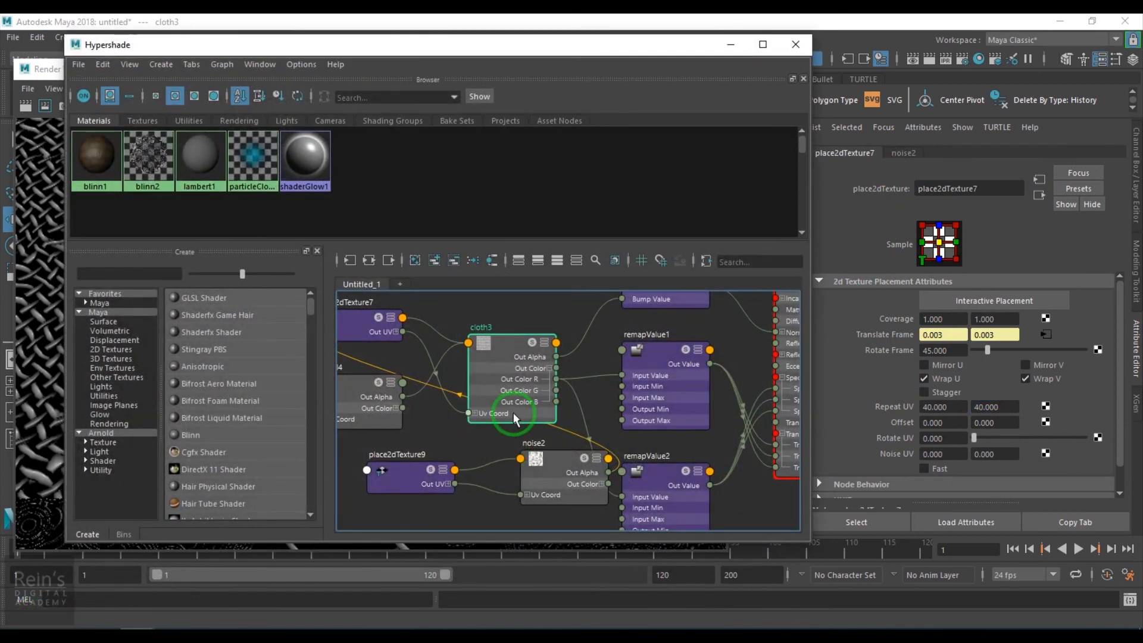
pyautogui.click(730, 45)
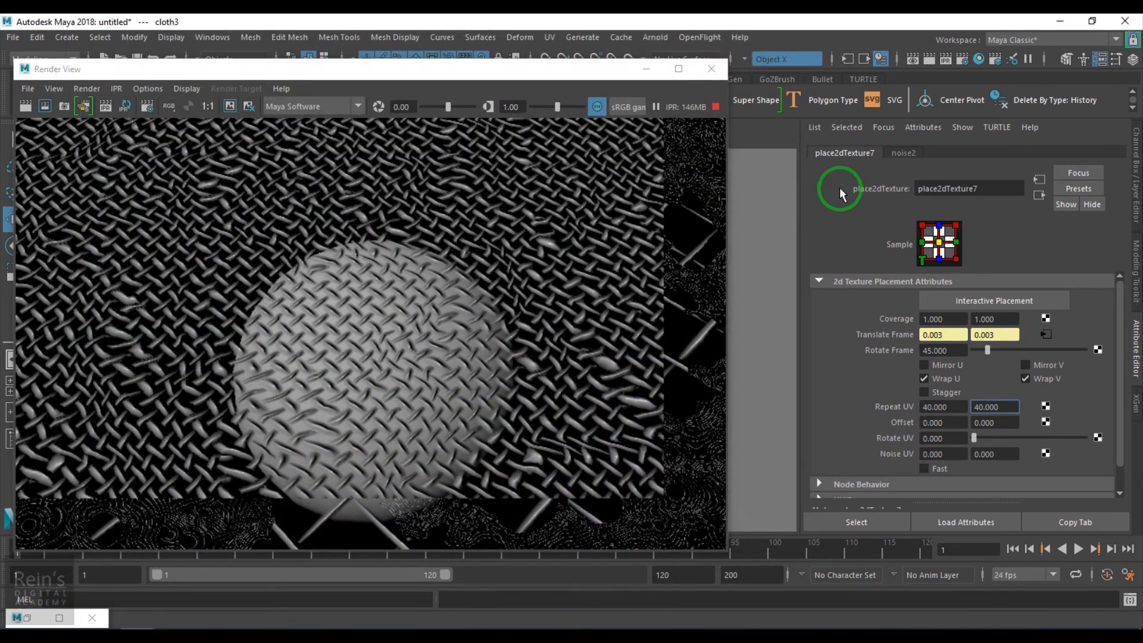
pyautogui.click(47, 622)
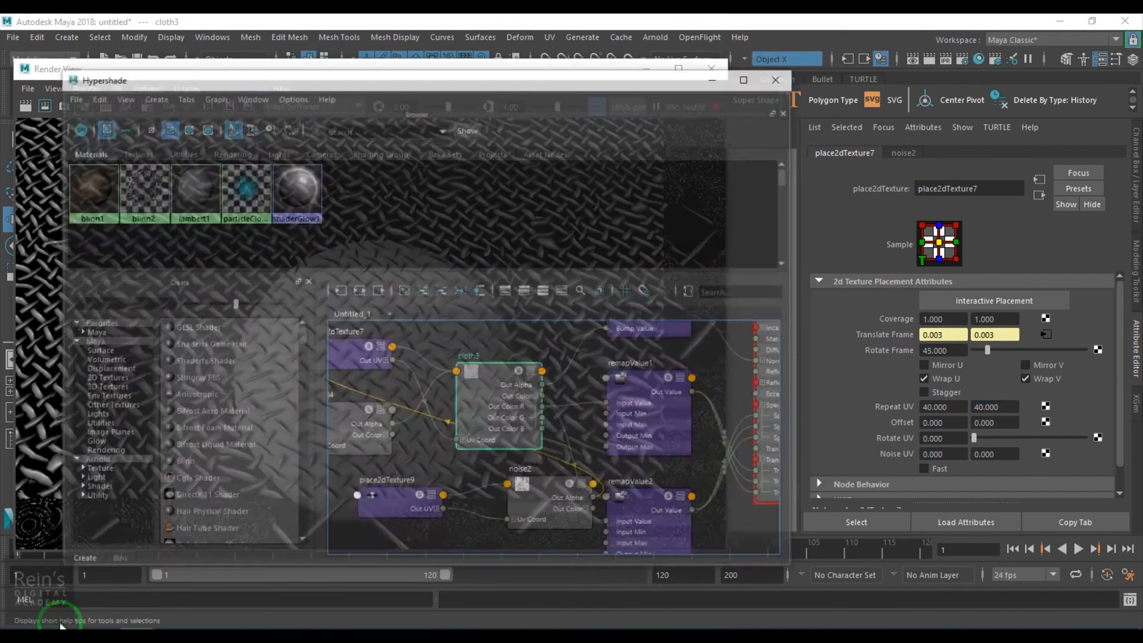
pyautogui.click(529, 343)
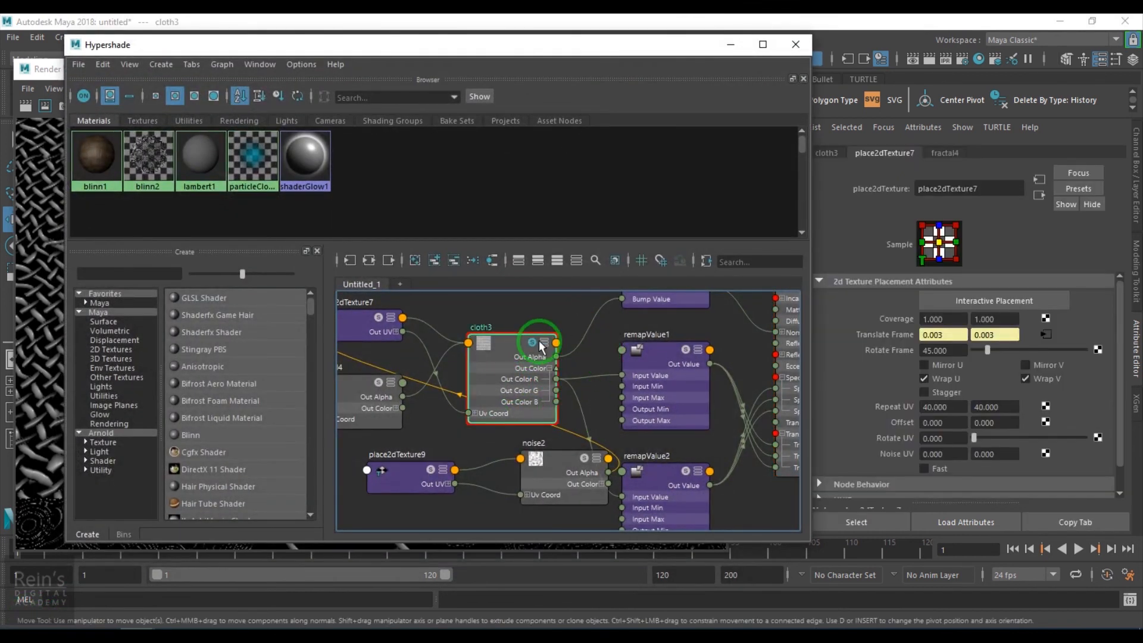
pyautogui.click(731, 45)
pyautogui.click(826, 153)
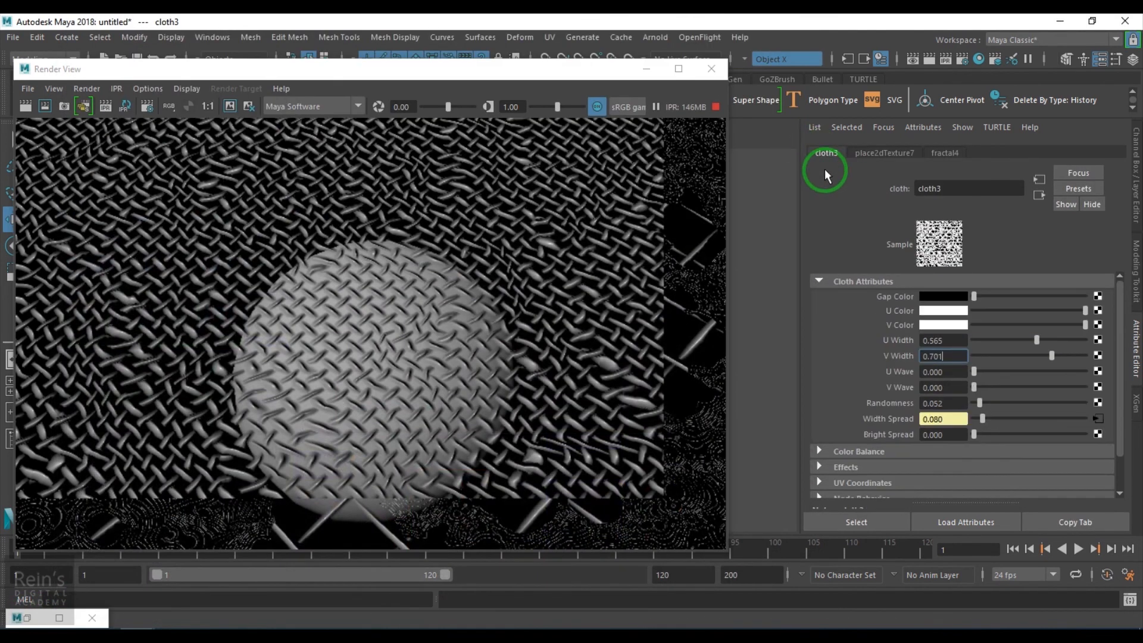
pyautogui.click(1099, 341)
pyautogui.click(584, 315)
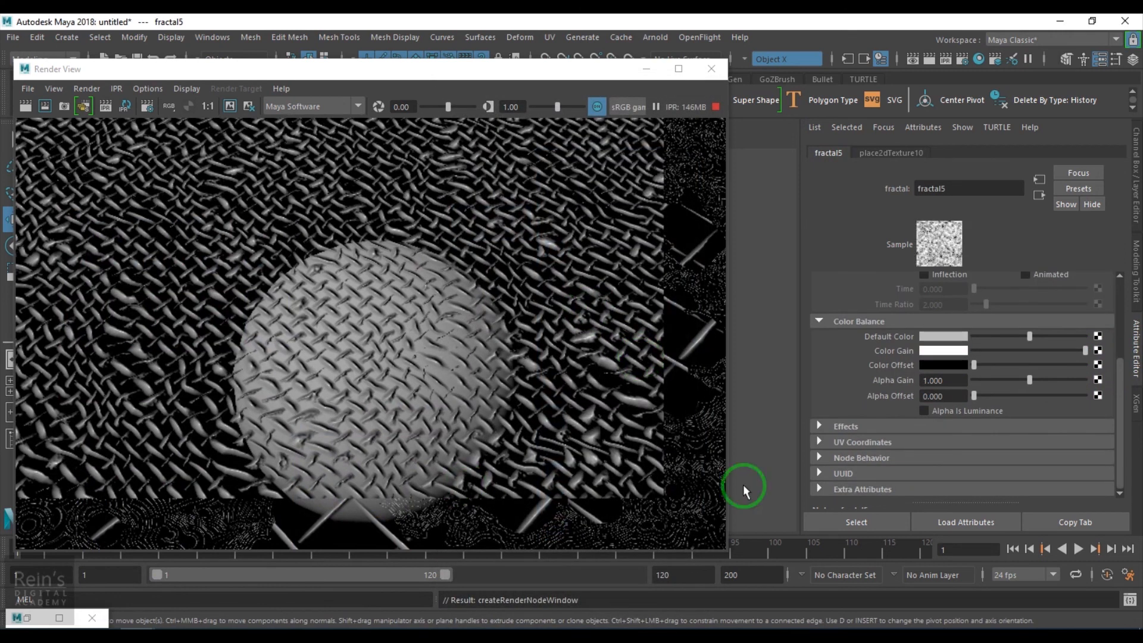
pyautogui.scroll(2, 599, 372)
pyautogui.scroll(2, 599, 372)
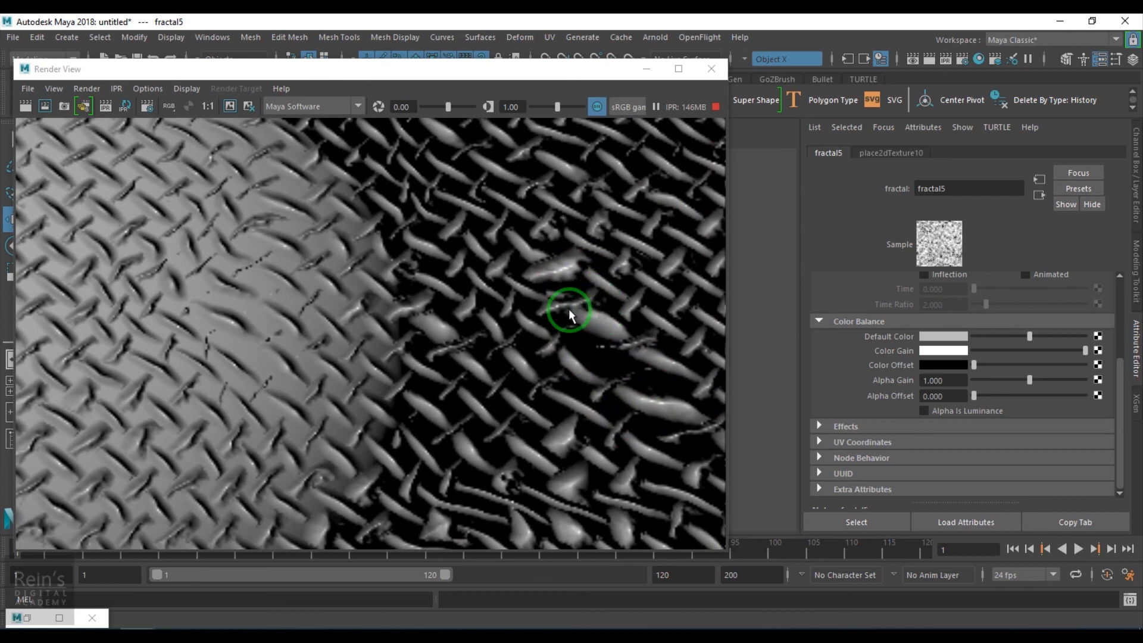
# - Connect fractal5's outAlpha to cloth3's vWidth in the Connection Editor, then return to the render
pyautogui.click(27, 617)
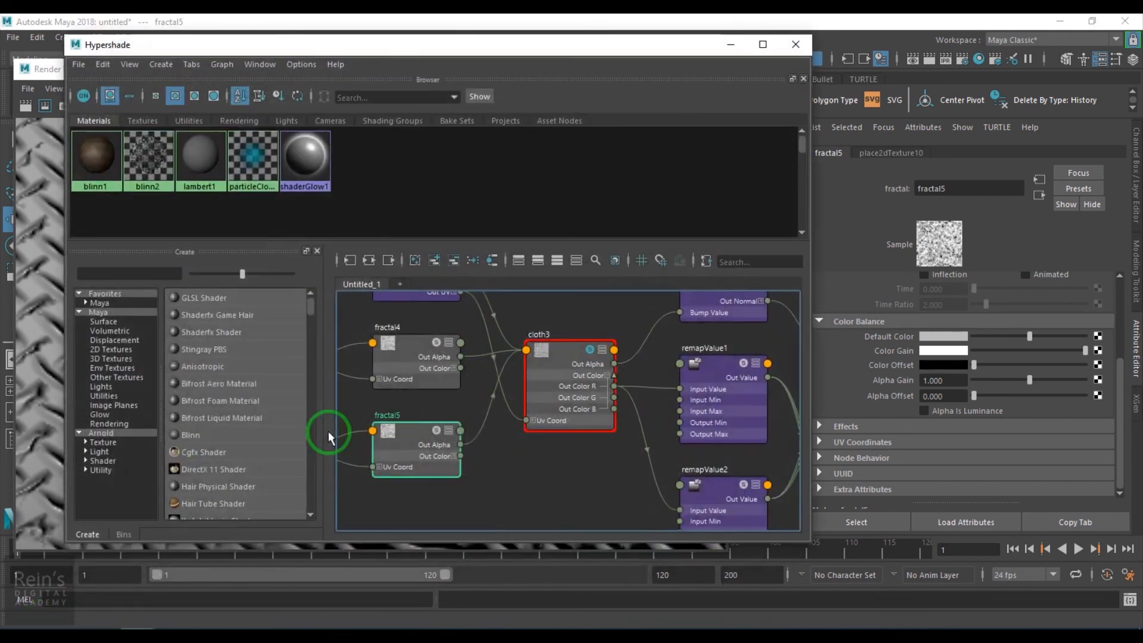
pyautogui.scroll(-4, 482, 470)
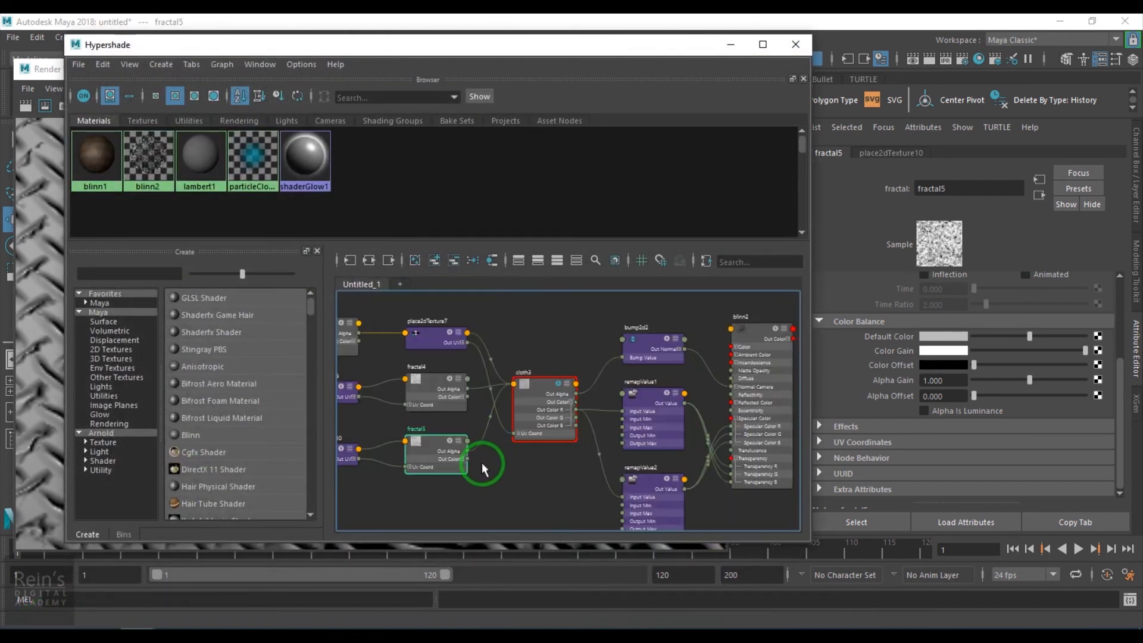
pyautogui.click(606, 388)
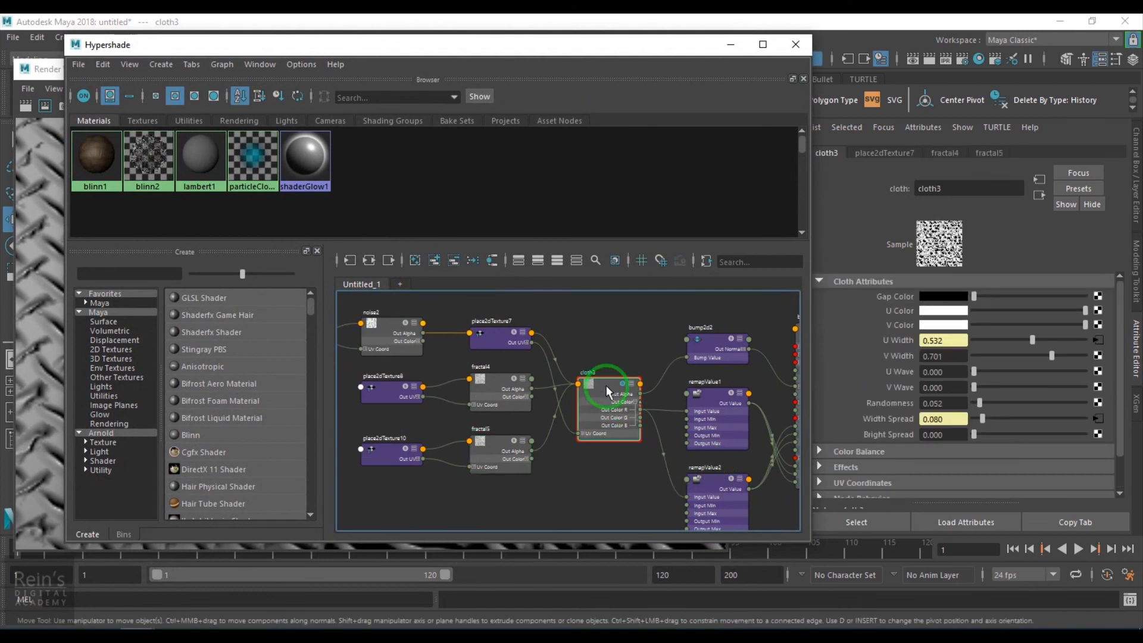
pyautogui.scroll(4, 601, 391)
pyautogui.scroll(-2, 601, 391)
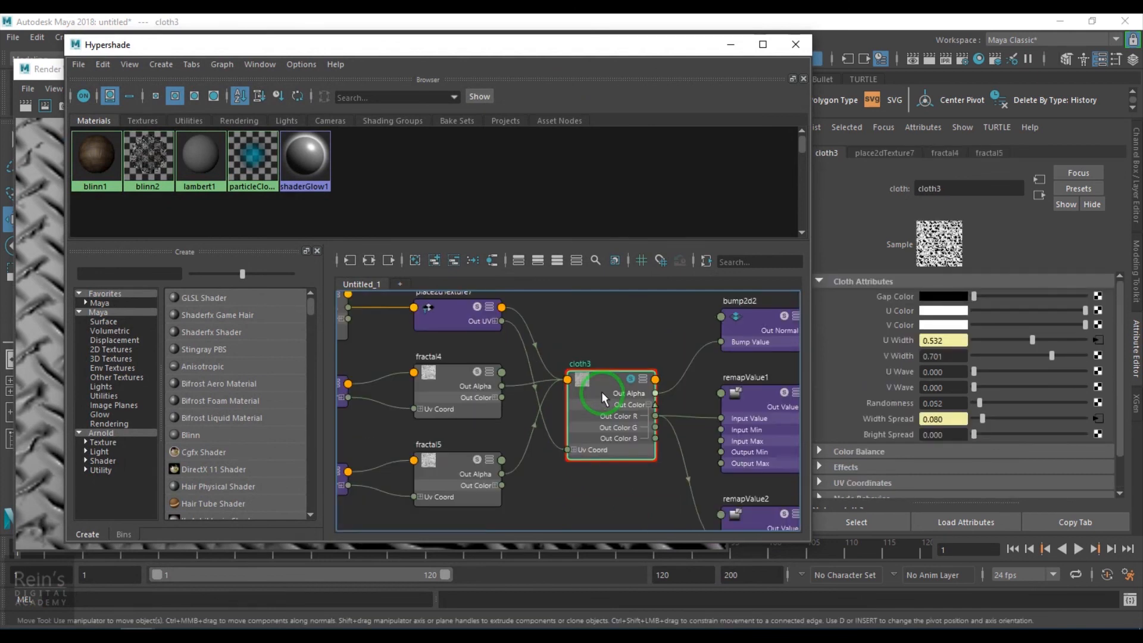
pyautogui.moveTo(869, 341); pyautogui.dragTo(870, 356, button='middle')
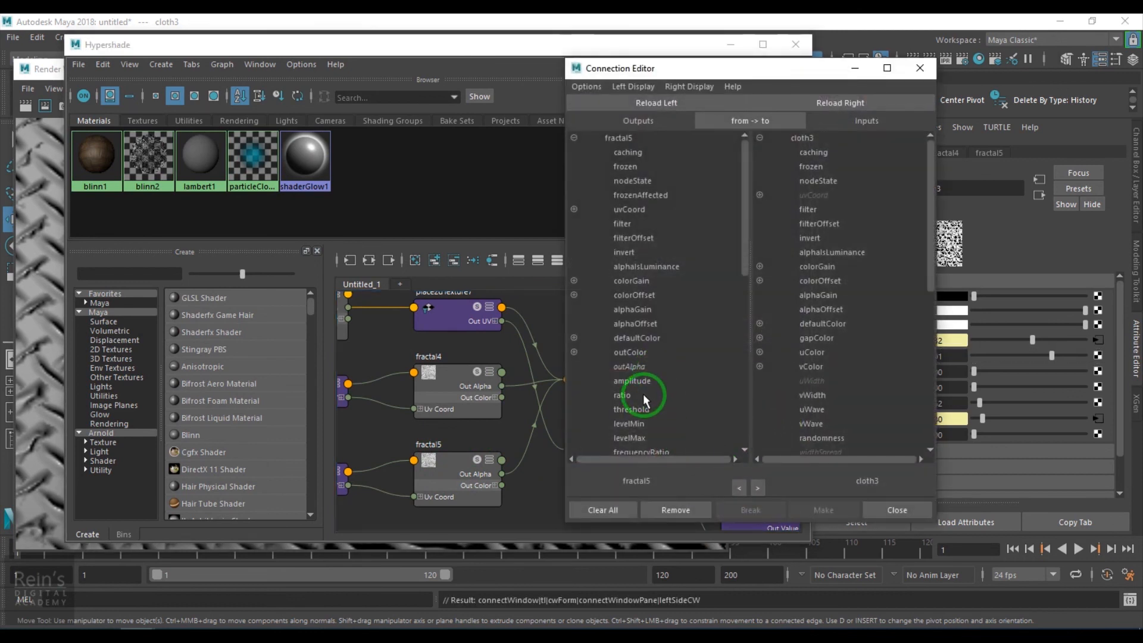
pyautogui.click(633, 367)
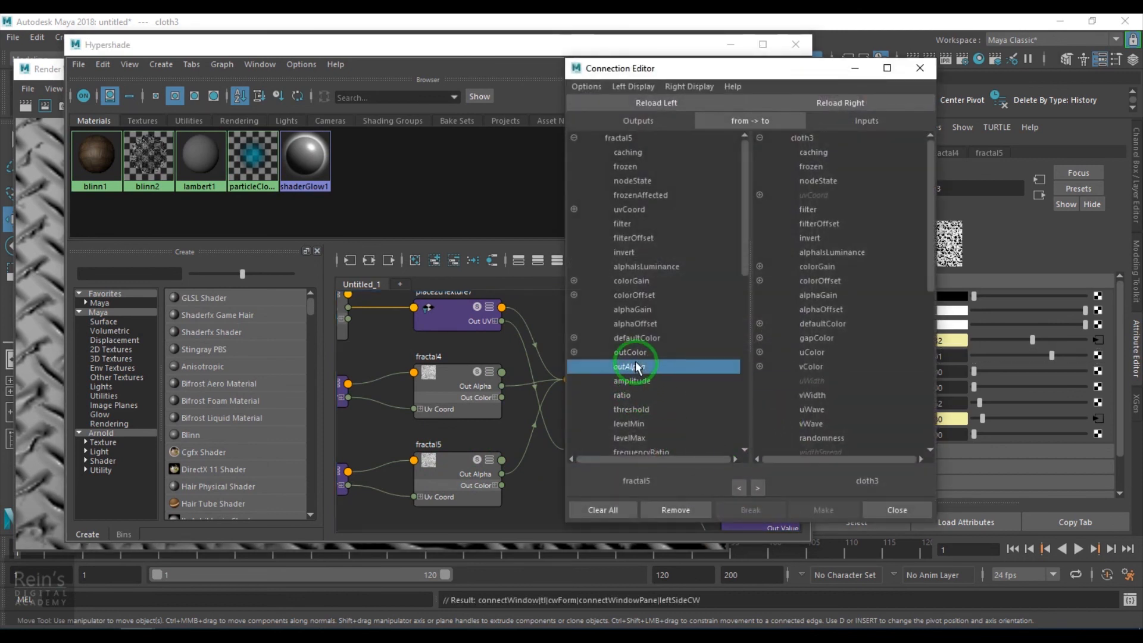
pyautogui.click(813, 395)
pyautogui.click(920, 68)
pyautogui.click(731, 44)
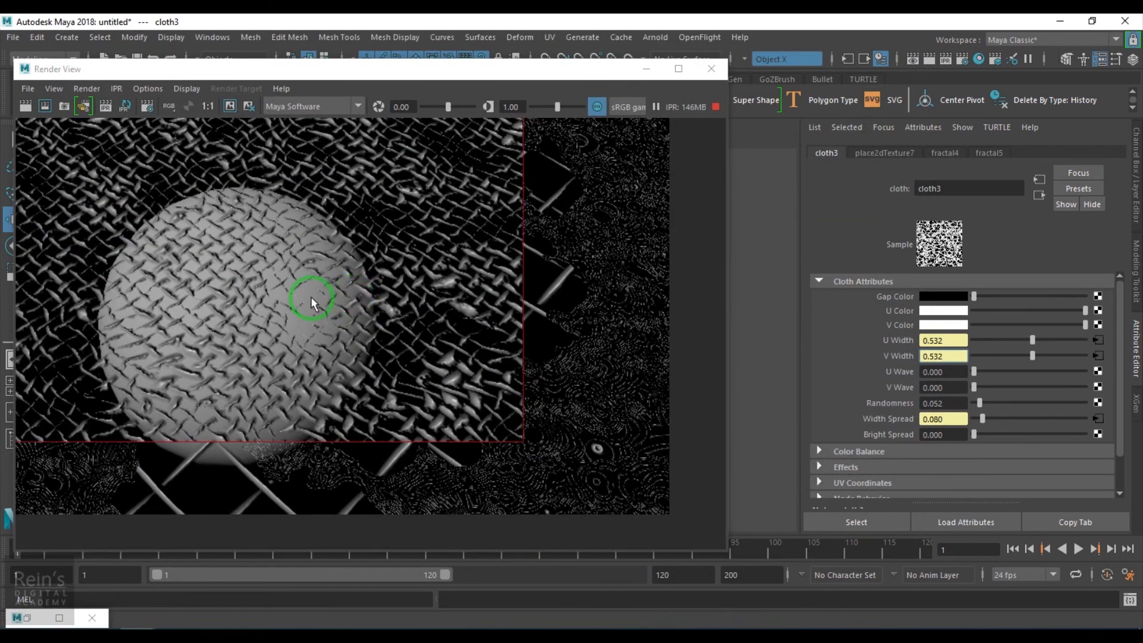
# - Inspect the rendered weave around the sphere and open the fractal5 texture connected to cloth3's U Width
pyautogui.keyDown('alt'); pyautogui.moveTo(311, 298); pyautogui.dragTo(635, 419, button='middle'); pyautogui.keyUp('alt')
pyautogui.scroll(5, 571, 387)
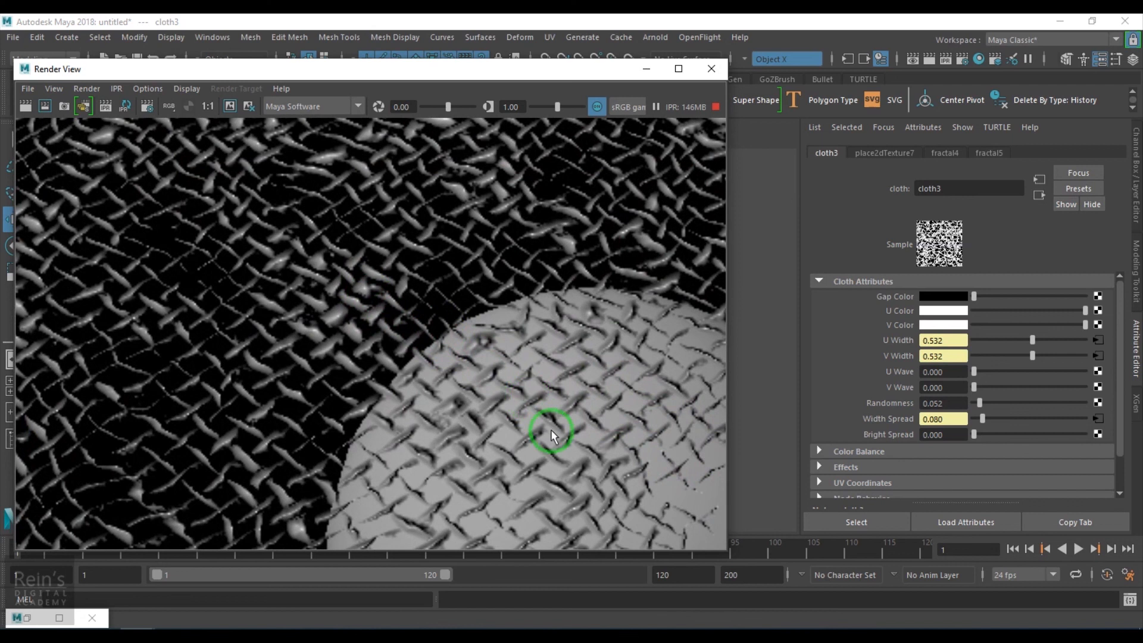
pyautogui.click(1101, 341)
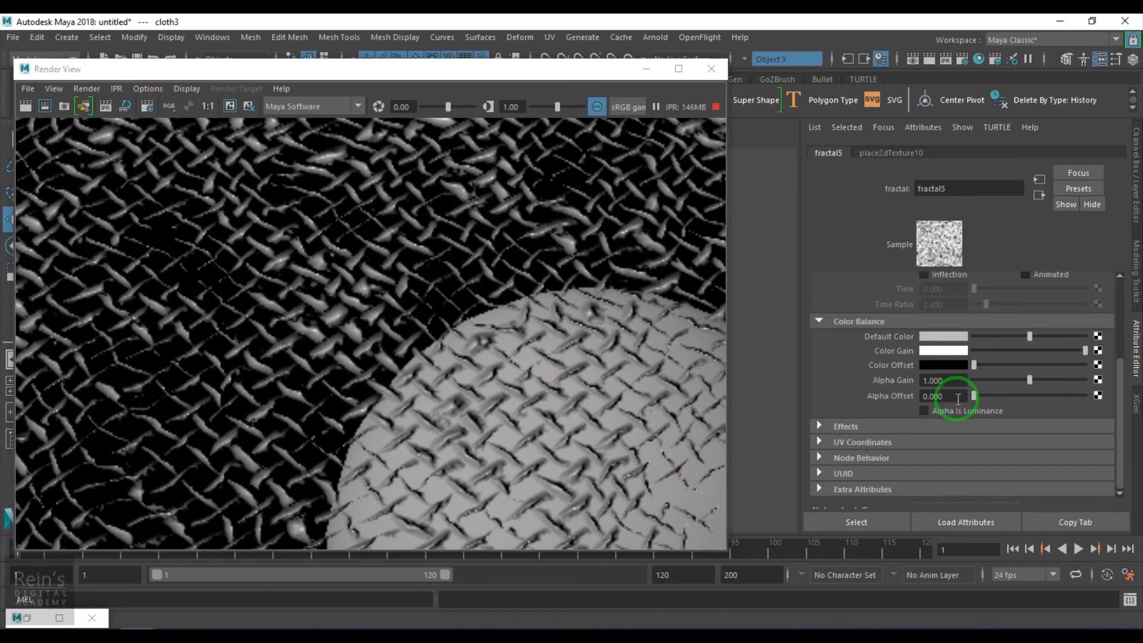
# - Try fractal5 Alpha Gain values of 0.558 and 1, with an Alpha Offset of 0.5
pyautogui.click(1004, 381)
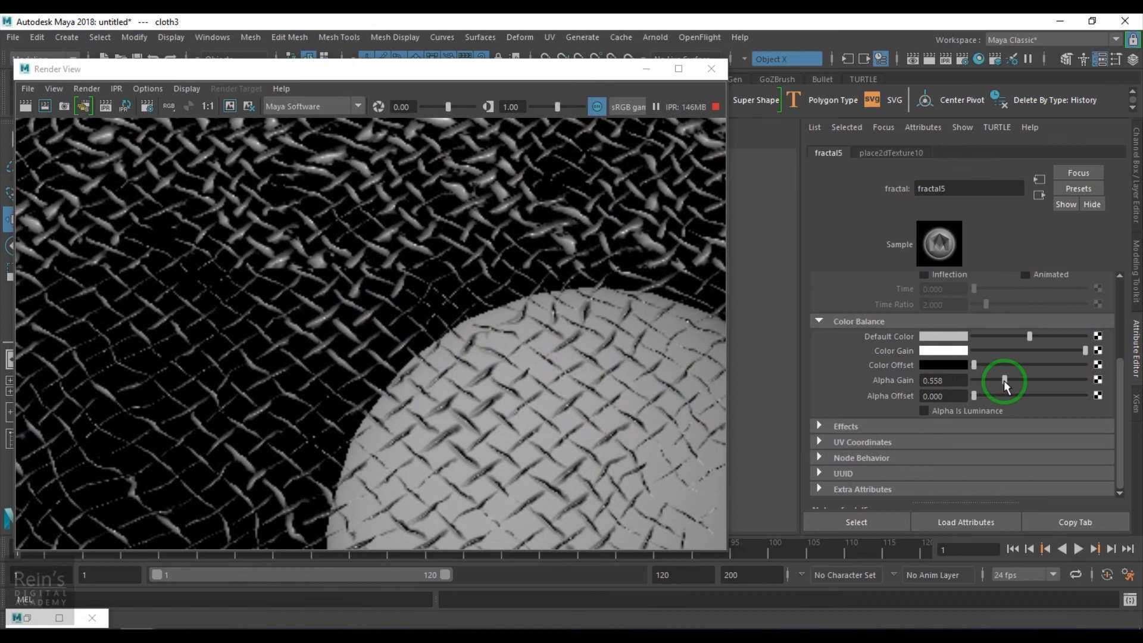
pyautogui.moveTo(956, 383); pyautogui.dragTo(861, 382)
pyautogui.write('1')
pyautogui.press('Return')
pyautogui.moveTo(959, 396); pyautogui.dragTo(878, 399)
pyautogui.write('0.5')
pyautogui.press('Return')
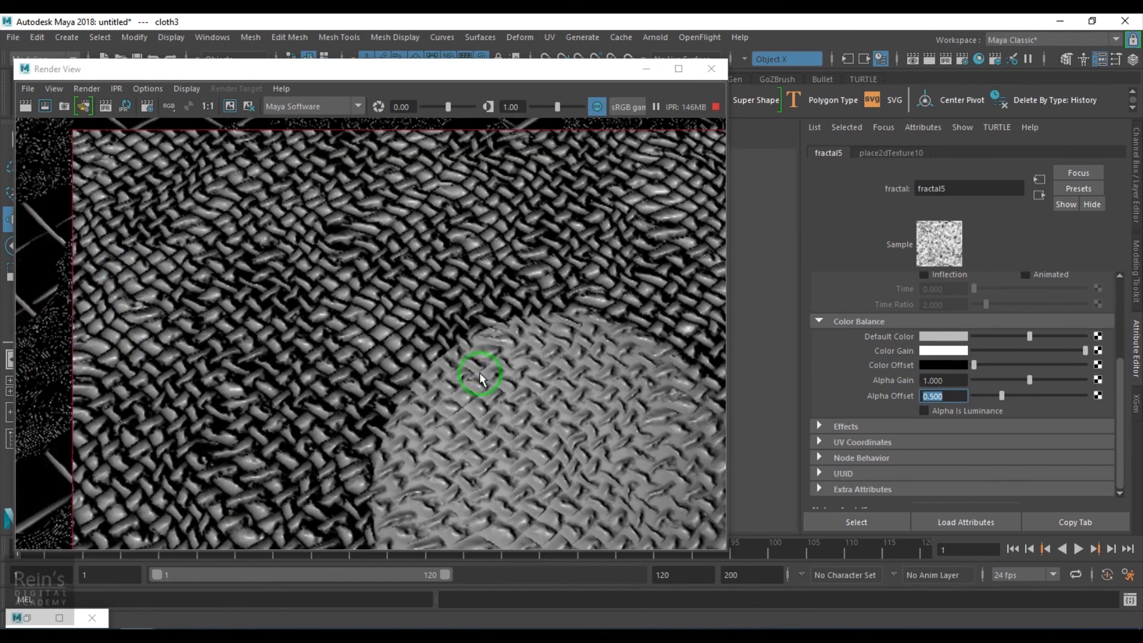
# - Lower fractal5's Amplitude to 0.279 in its Fractal Attributes
pyautogui.scroll(2, 480, 379)
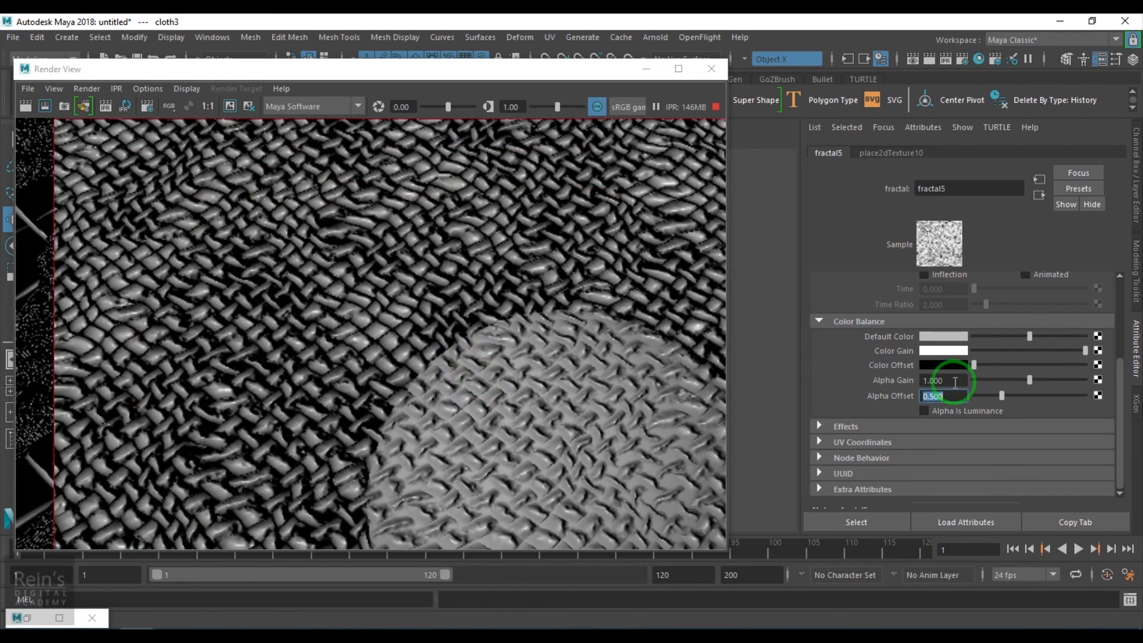
pyautogui.scroll(3, 949, 381)
pyautogui.click(1004, 296)
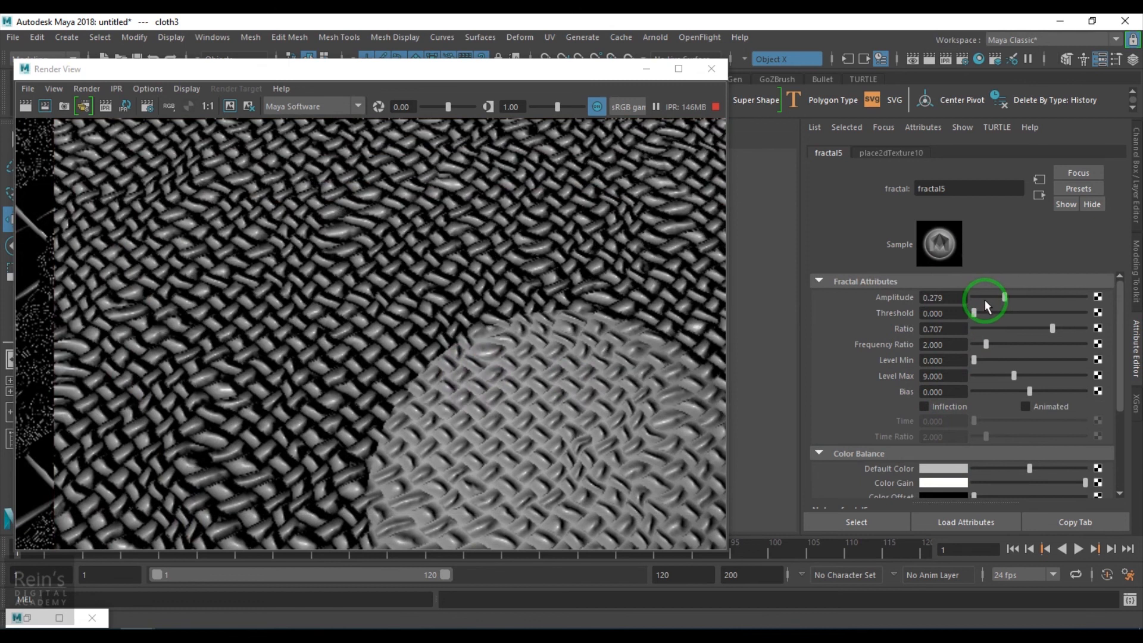
# - Try an Alpha Gain of 0.1 and an Alpha Offset of 0.05 on fractal5
pyautogui.scroll(-3, 948, 413)
pyautogui.doubleClick(954, 396)
pyautogui.doubleClick(944, 380)
pyautogui.write('0.1')
pyautogui.press('Return')
pyautogui.doubleClick(944, 394)
pyautogui.write('0.05')
pyautogui.press('Return')
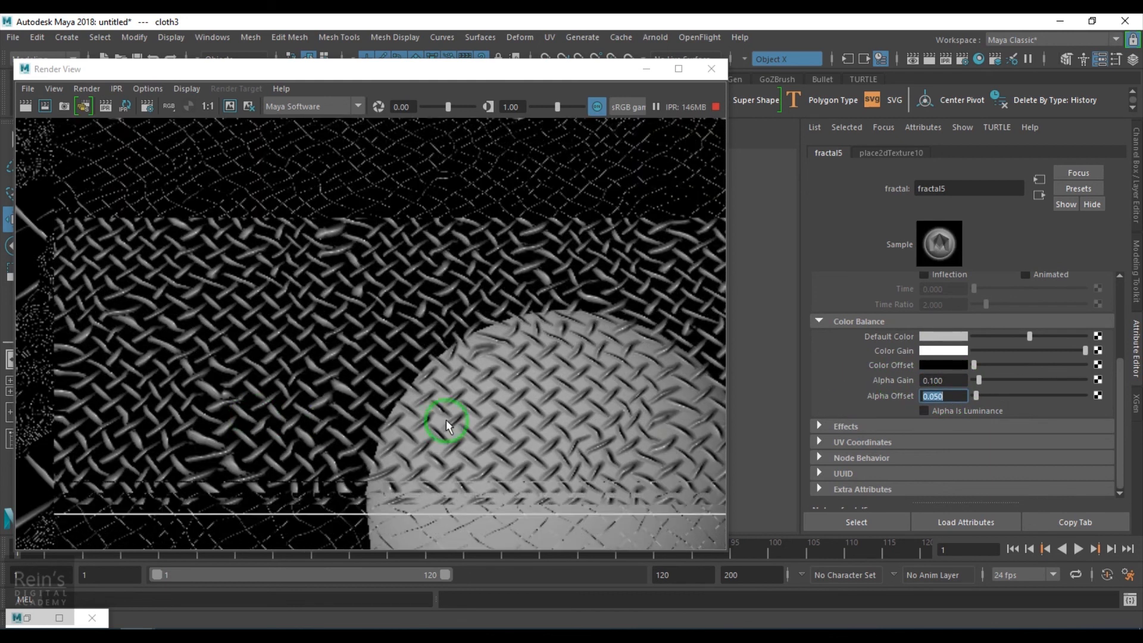
# - Inspect the thread thickness, then try fractal5 with Alpha Gain 0.2 and Alpha Offset 0.1
pyautogui.scroll(2, 421, 423)
pyautogui.scroll(-3, 421, 424)
pyautogui.scroll(-1, 421, 423)
pyautogui.scroll(3, 417, 387)
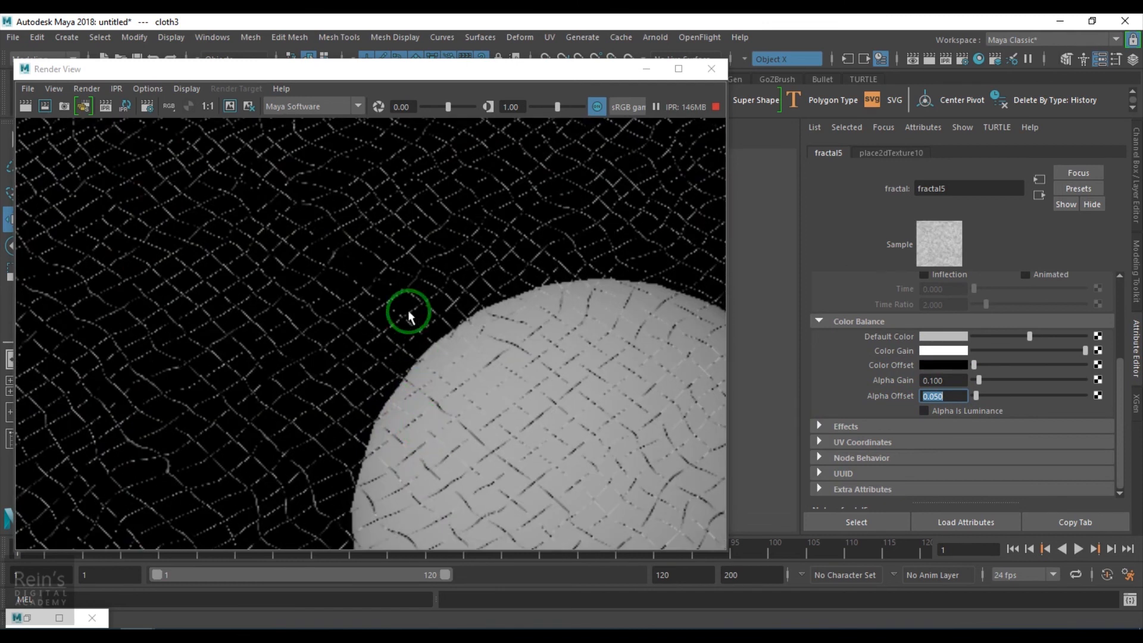
pyautogui.moveTo(958, 378); pyautogui.dragTo(822, 392)
pyautogui.write('.2')
pyautogui.press('Return')
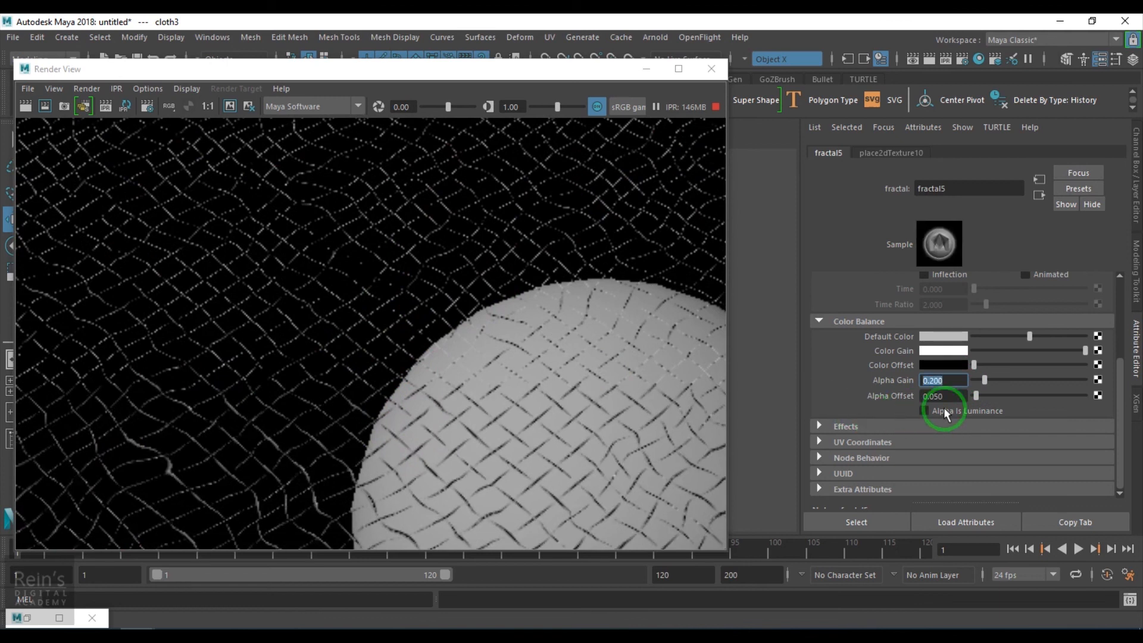
pyautogui.moveTo(958, 396); pyautogui.dragTo(850, 391)
pyautogui.write('.1')
pyautogui.press('Return')
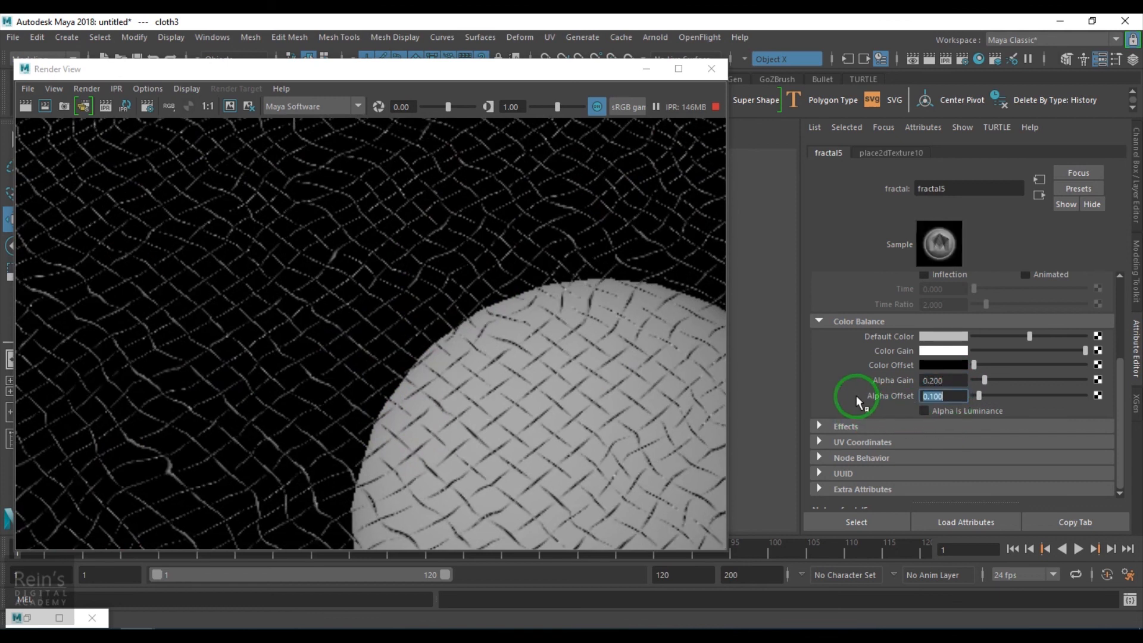
# - Set fractal5's Alpha Gain to 0.5 and Alpha Offset to 0.25
pyautogui.moveTo(957, 383); pyautogui.dragTo(833, 383)
pyautogui.write('.5')
pyautogui.press('Return')
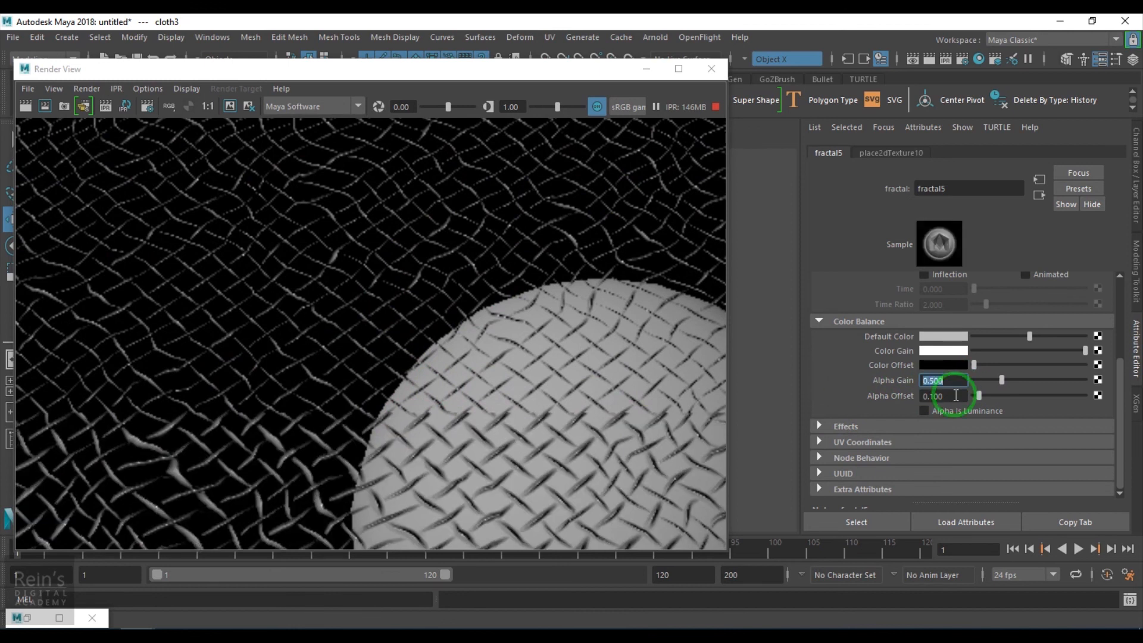
pyautogui.moveTo(962, 397); pyautogui.dragTo(694, 391)
pyautogui.write('.25')
pyautogui.press('Return')
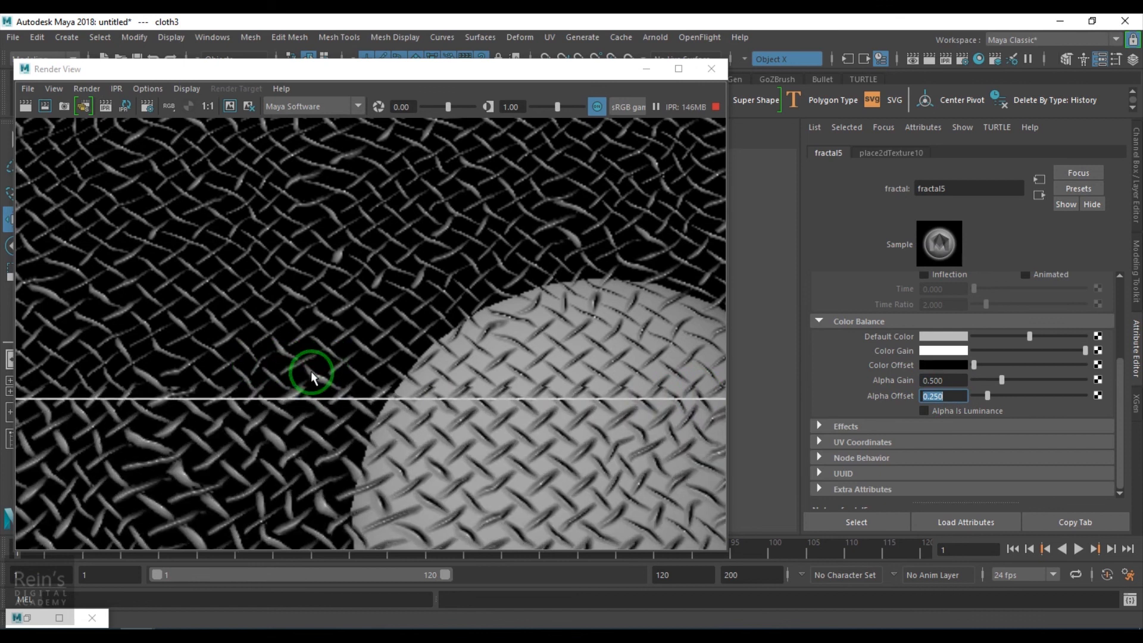
# - Raise fractal5's Amplitude to 0.760 and inspect the weave across the plane and sphere
pyautogui.scroll(2, 315, 397)
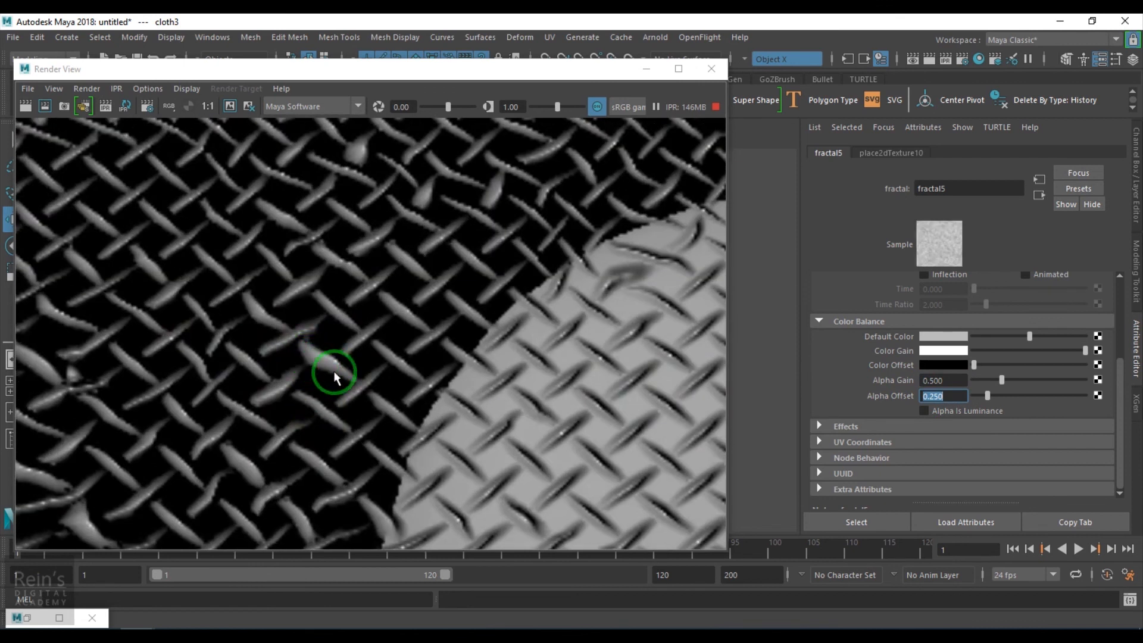
pyautogui.scroll(4, 959, 406)
pyautogui.click(1056, 298)
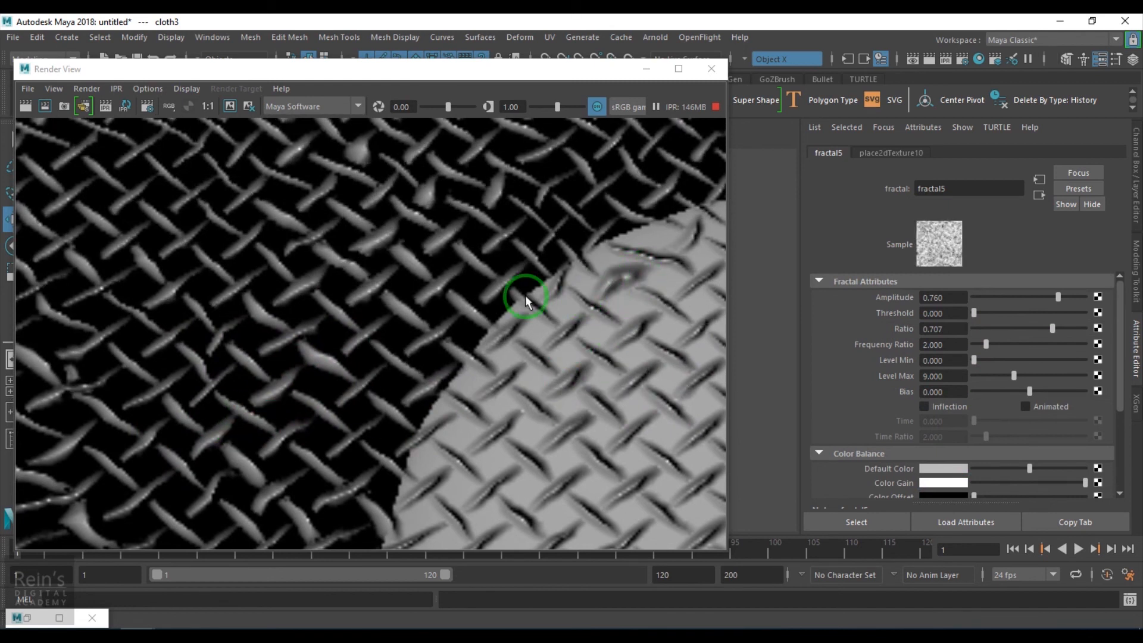
pyautogui.scroll(-5, 309, 304)
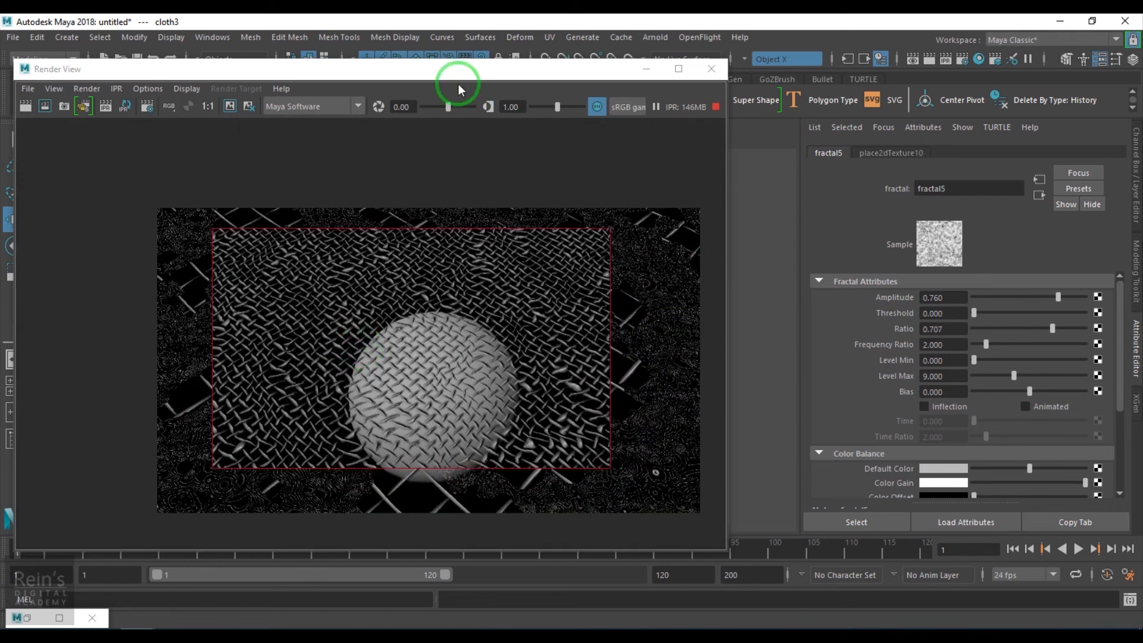
# - Run a fresh IPR render of the scene, check the weave, and close the Render View
pyautogui.moveTo(458, 83); pyautogui.dragTo(799, 76)
pyautogui.click(424, 109)
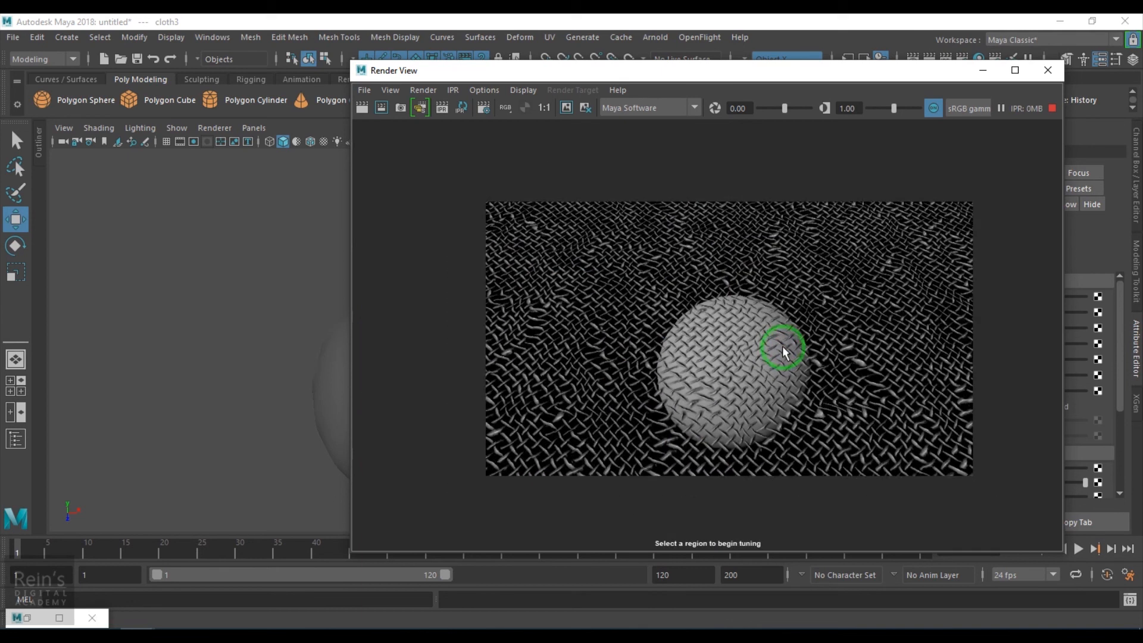
pyautogui.click(1048, 70)
# - Select the plane, render the whole plane and sphere with Maya Software, and examine the net-like weave up close
pyautogui.scroll(-5, 449, 369)
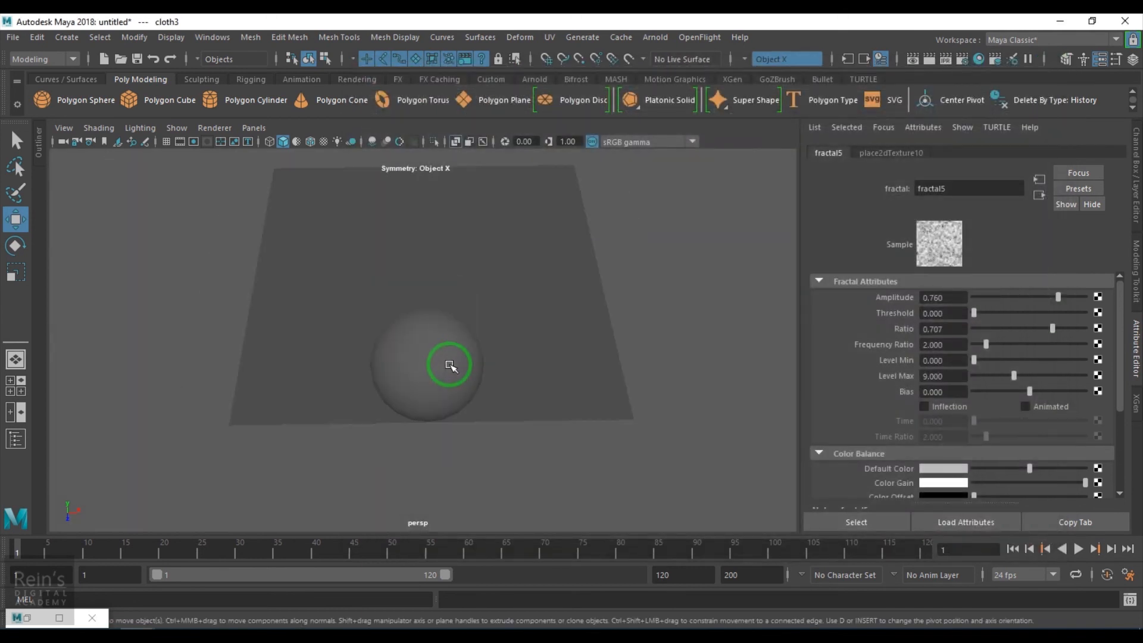
pyautogui.scroll(3, 497, 403)
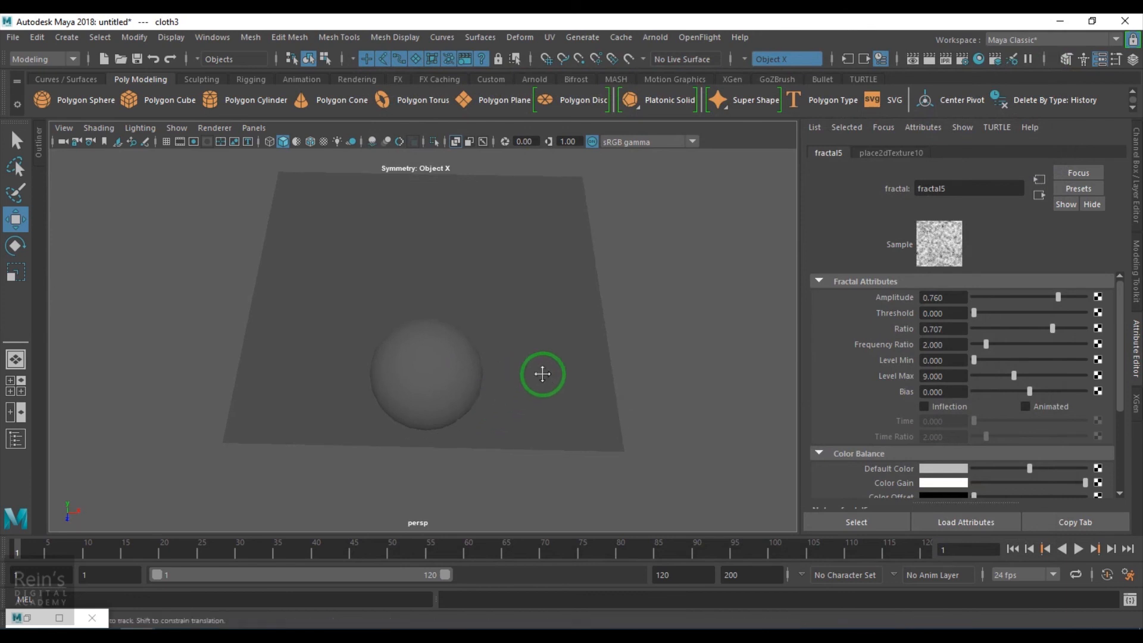
pyautogui.click(550, 308)
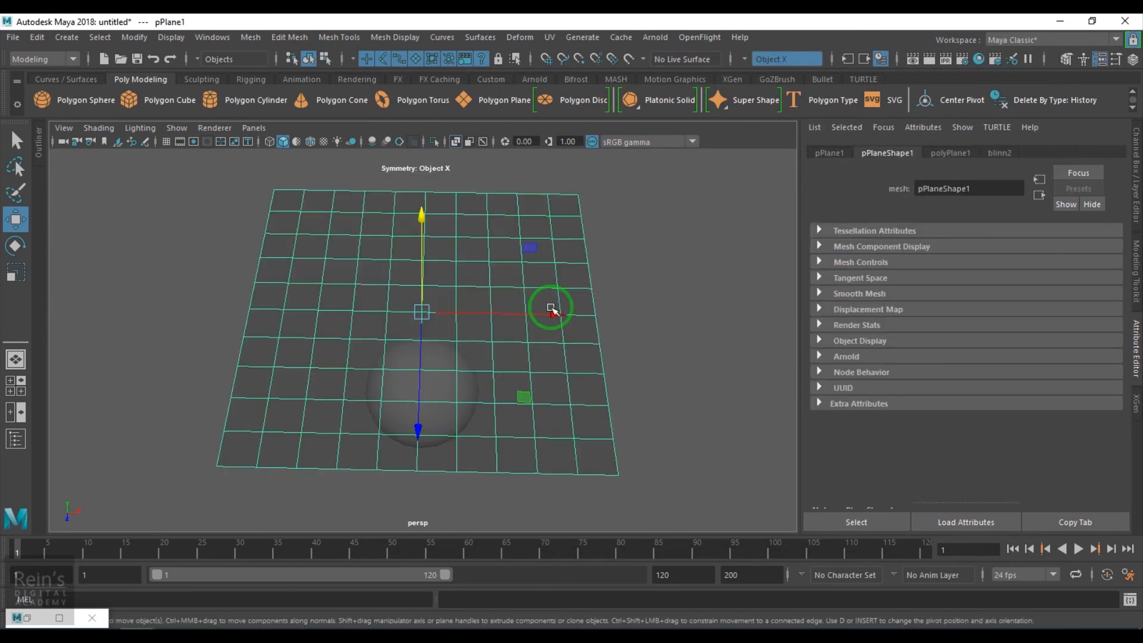
pyautogui.click(912, 59)
pyautogui.click(363, 107)
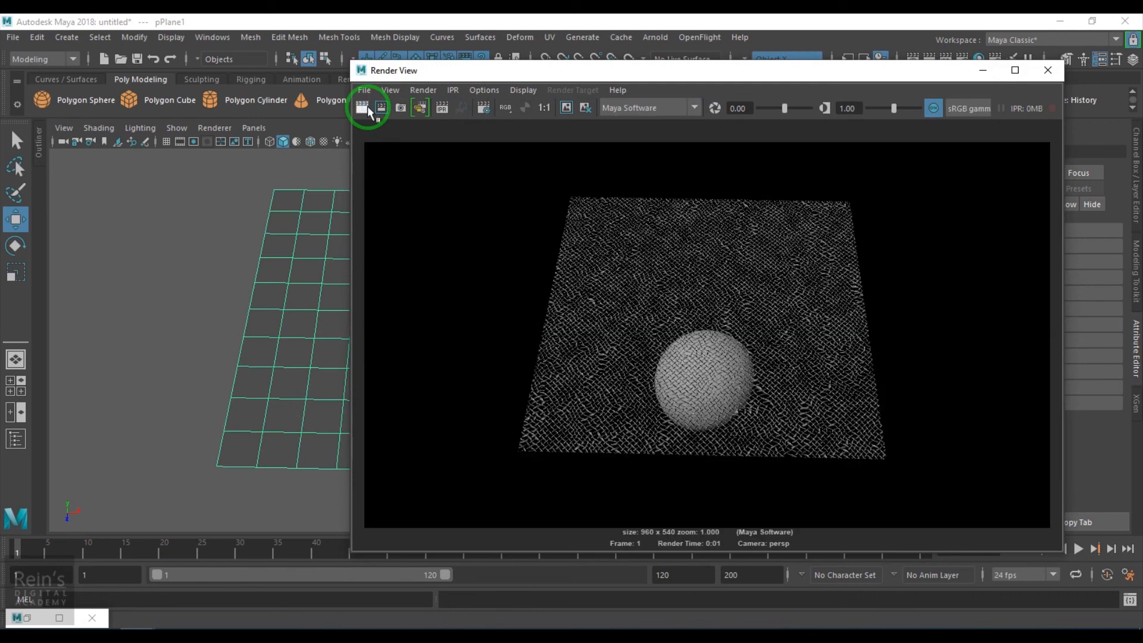
pyautogui.scroll(4, 587, 288)
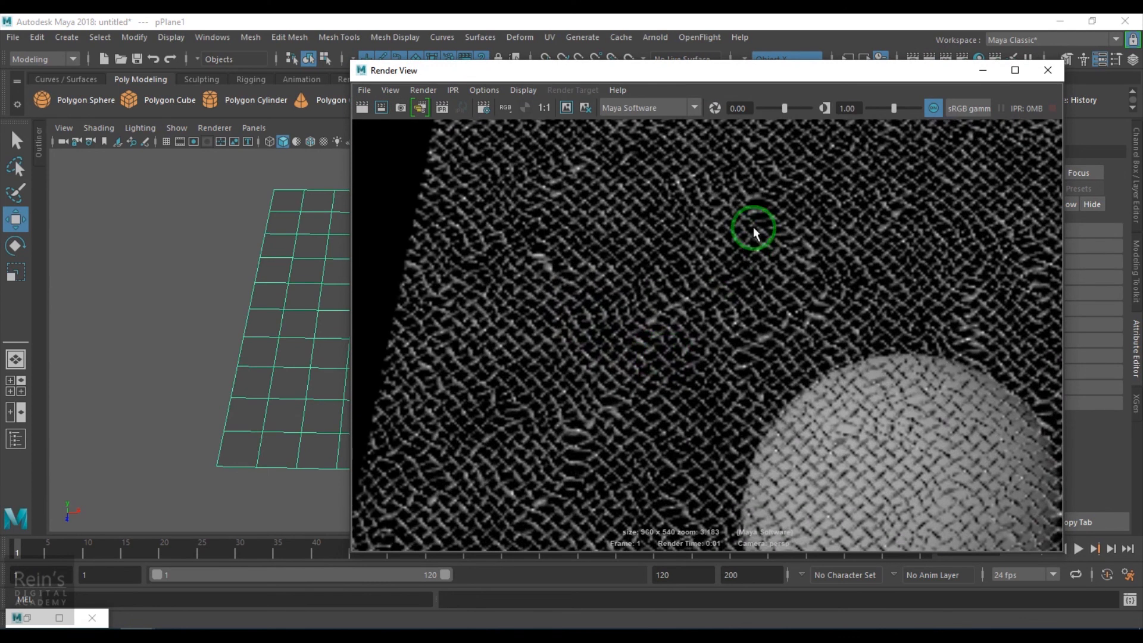
pyautogui.scroll(-2, 728, 390)
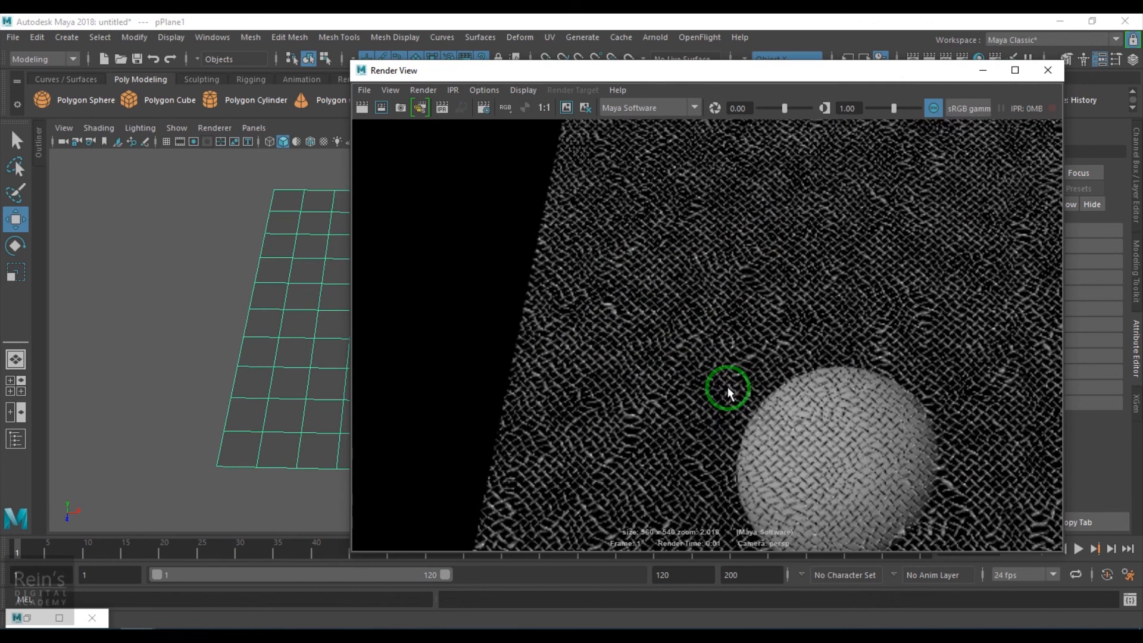
pyautogui.scroll(-2, 798, 427)
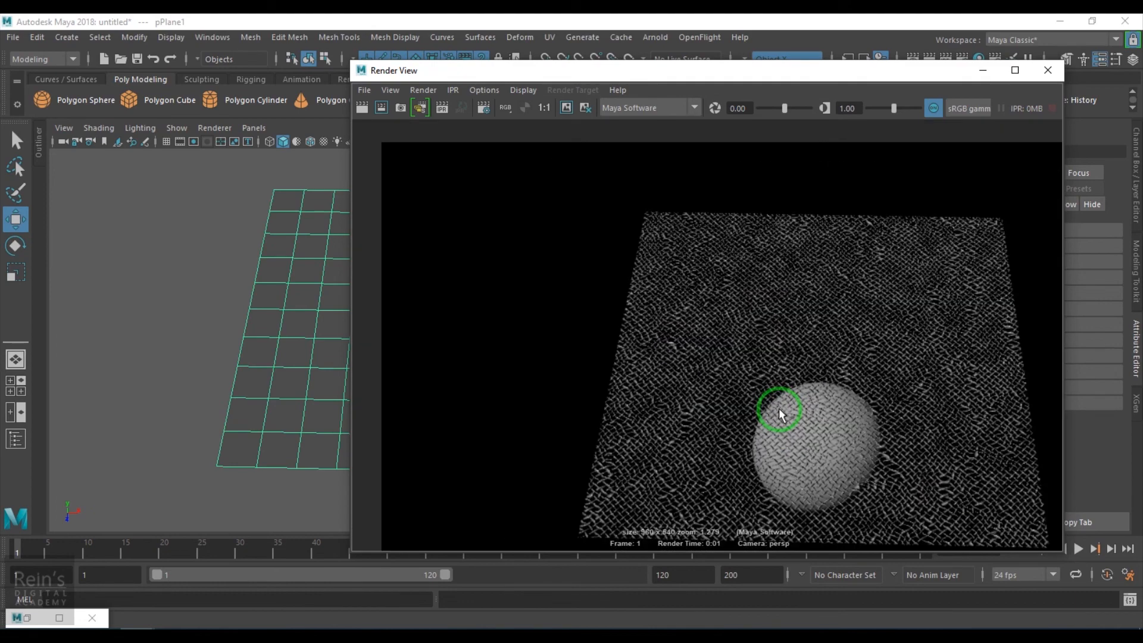